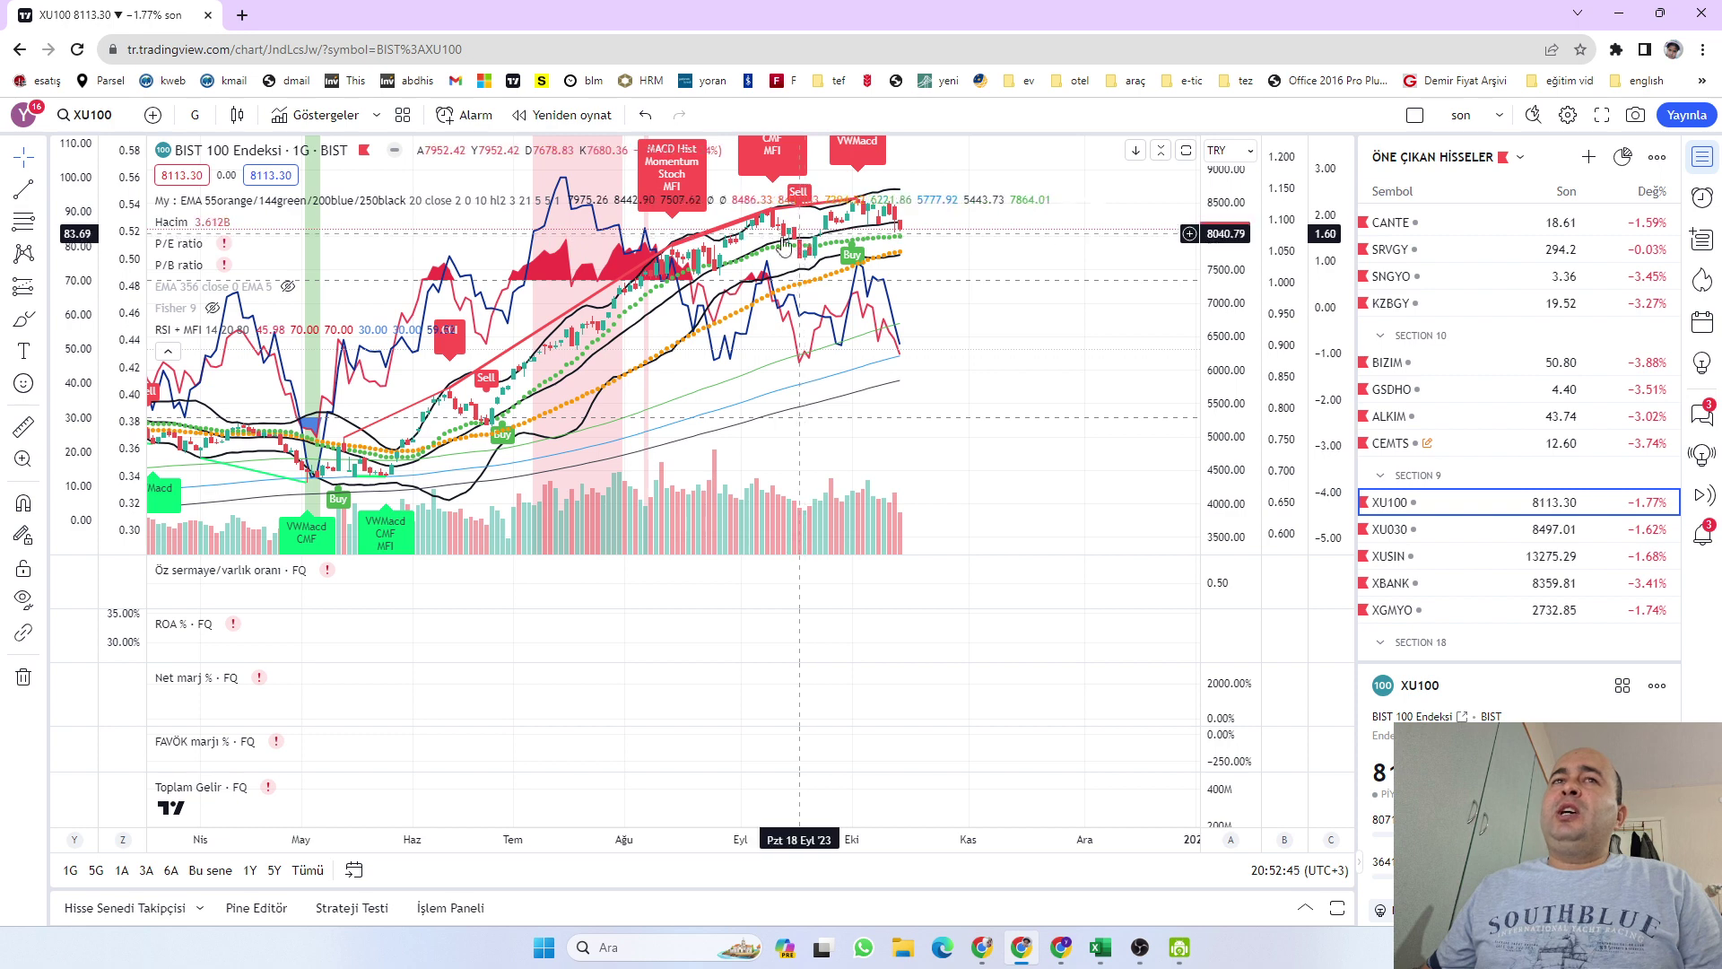
Measure the XU100 price change from the 21 September 2023 candle up to the latest price level, then clear the measurement
click(23, 425)
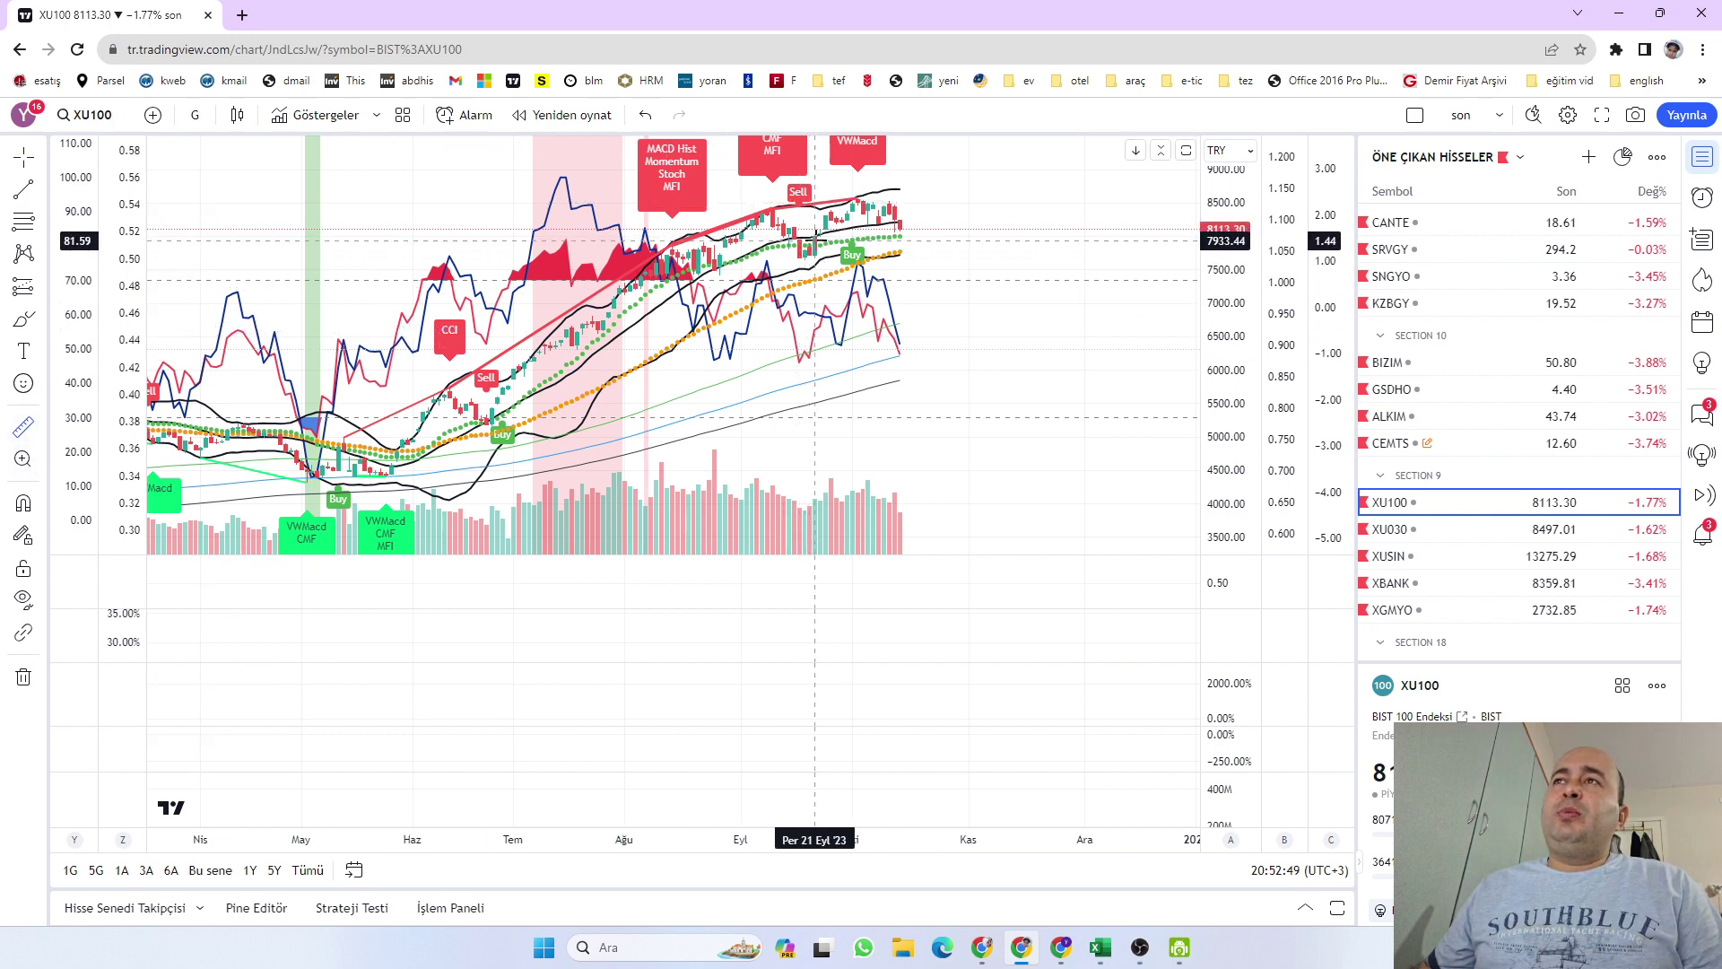
click(815, 238)
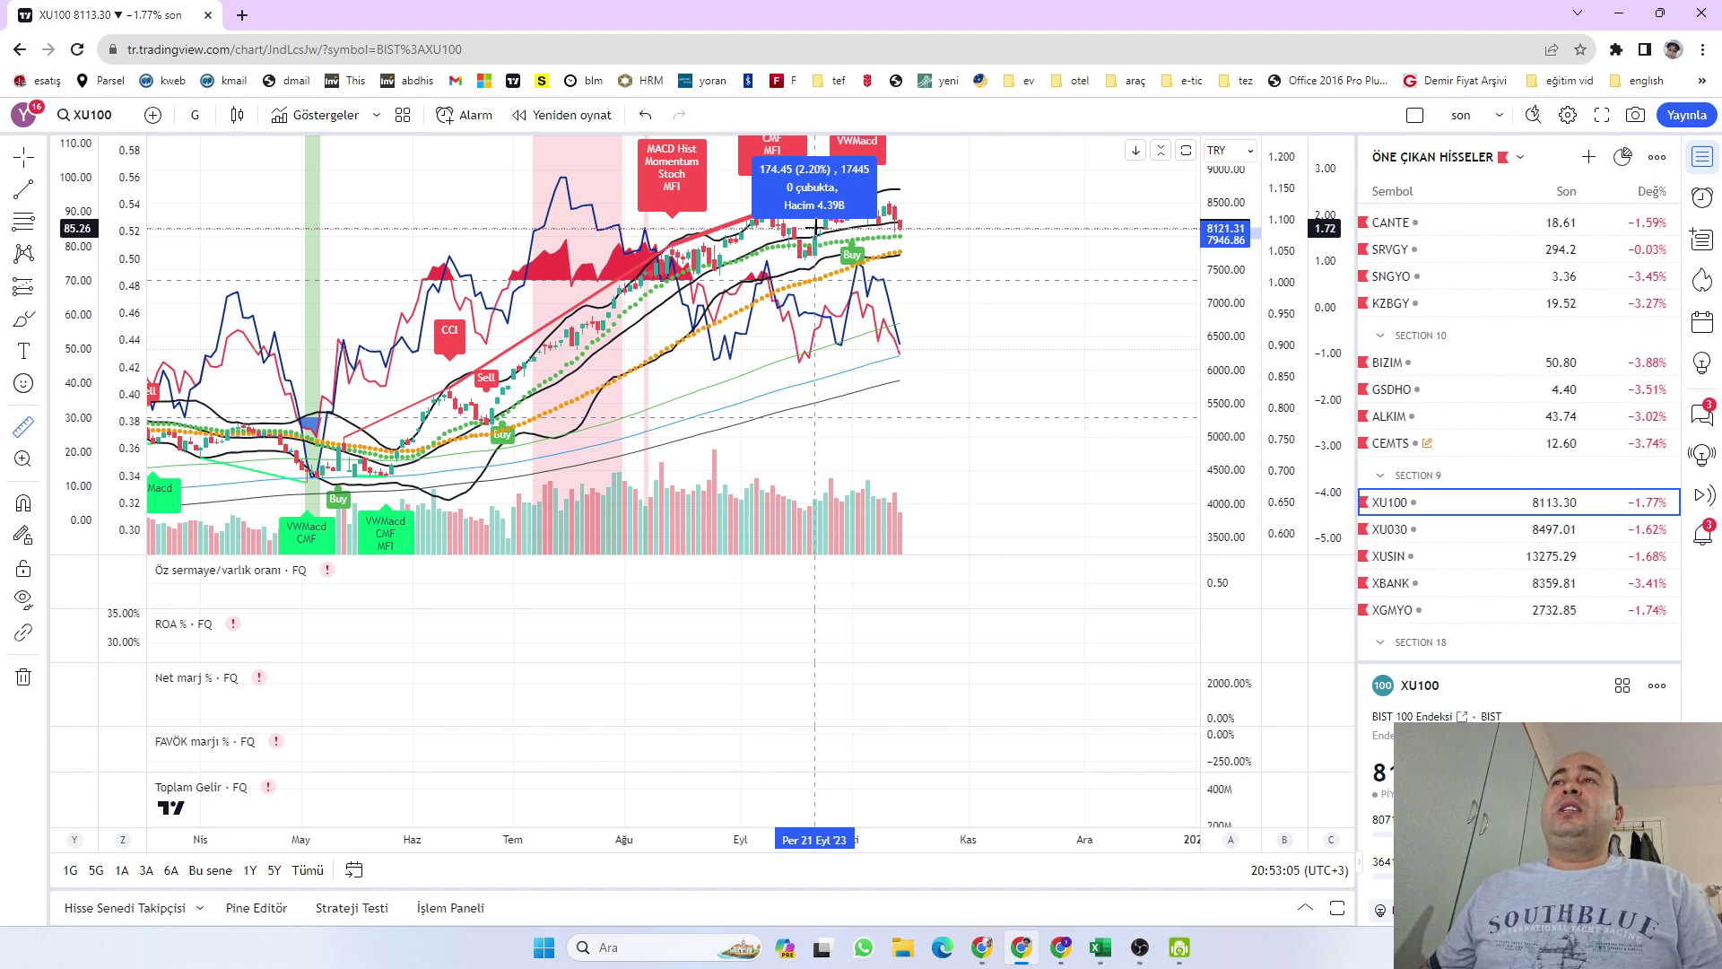
click(816, 232)
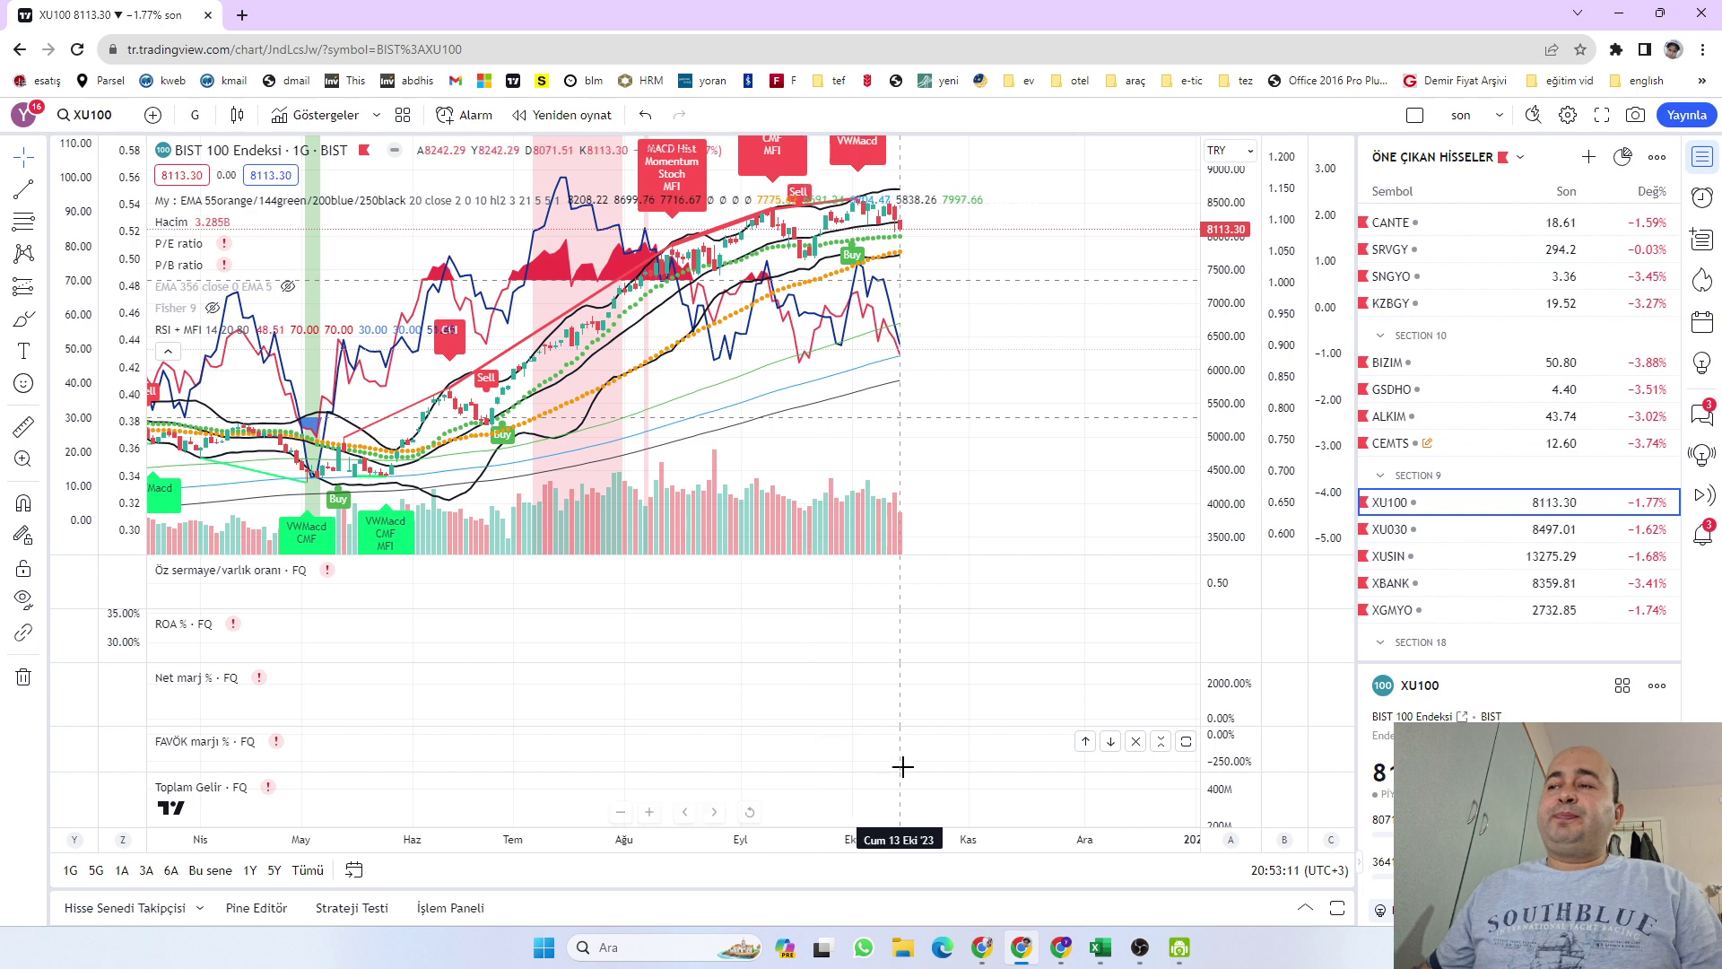
Switch to Excel and examine the Yerli Hisse, nakit tl and teminatlar shares in C14:C16 of the PORTFOYÜM sheet
click(1102, 954)
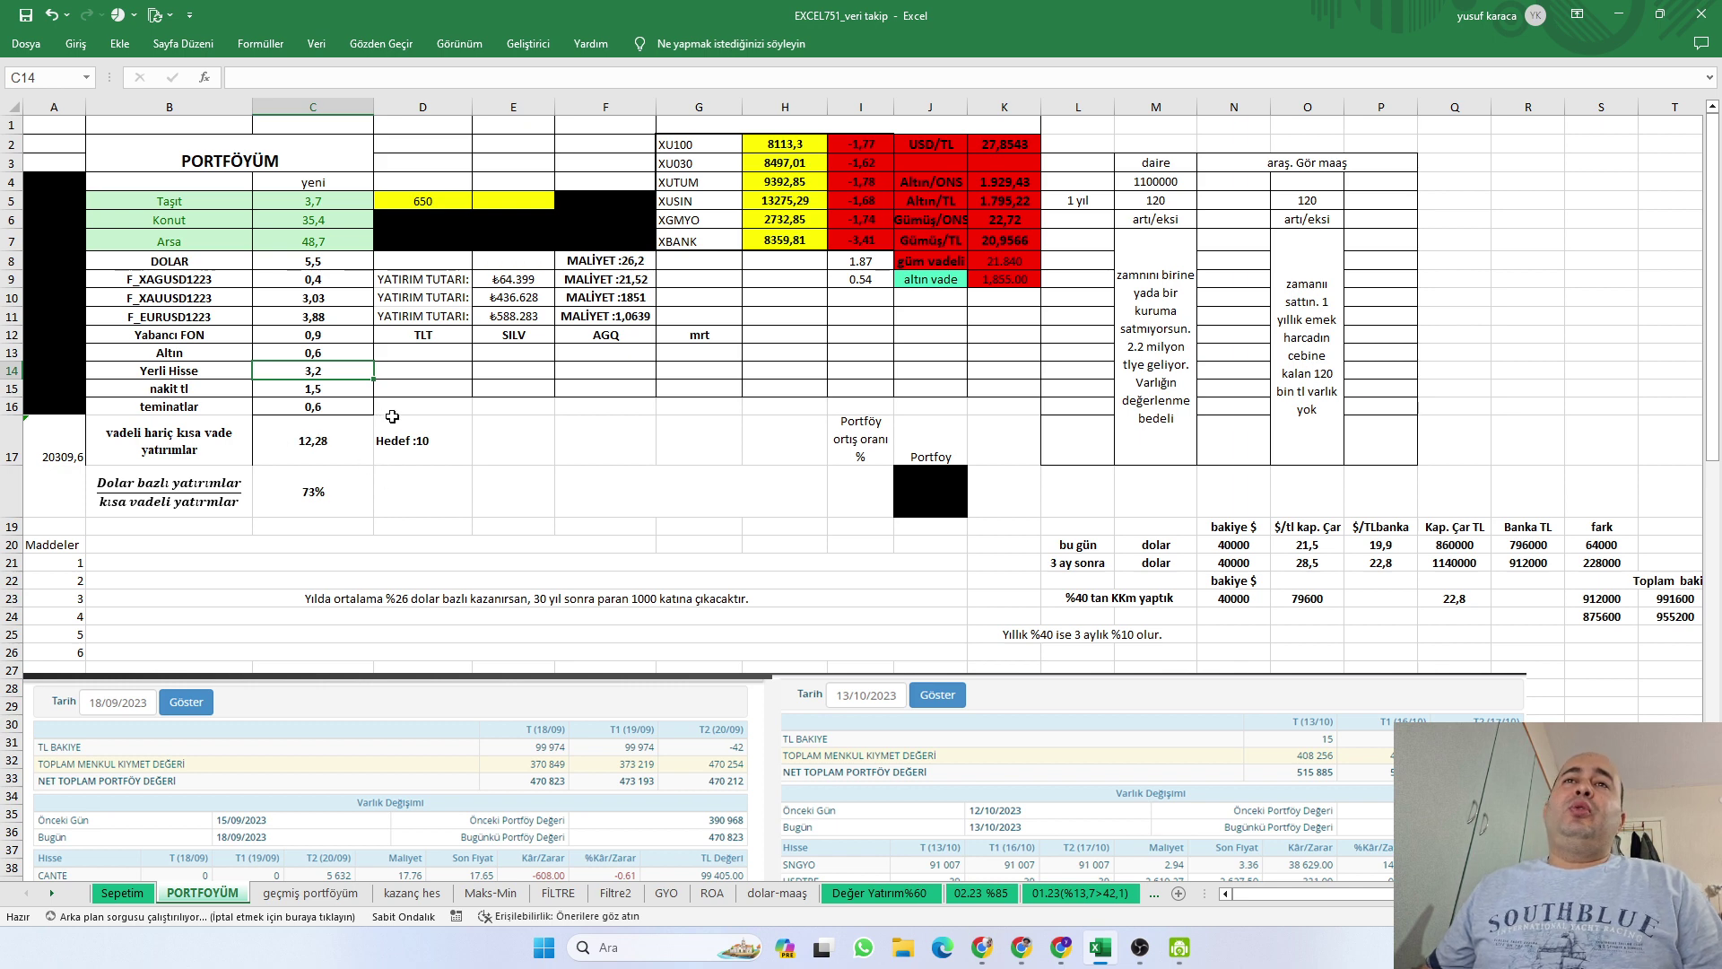
click(290, 371)
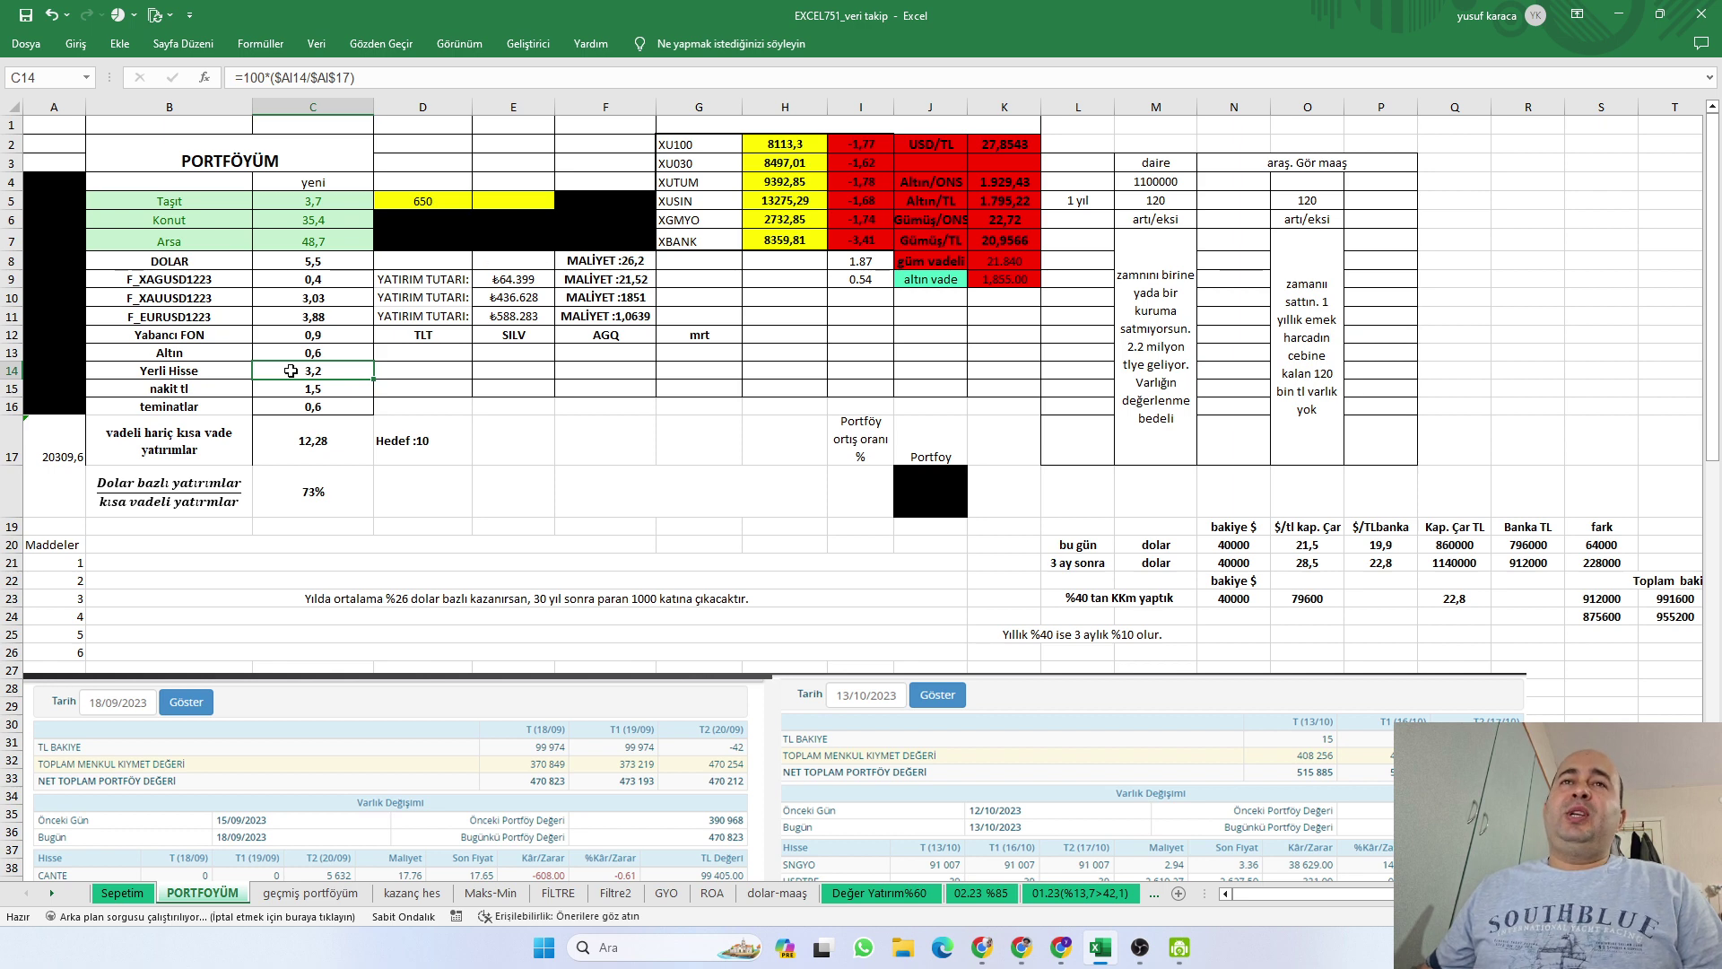
click(297, 408)
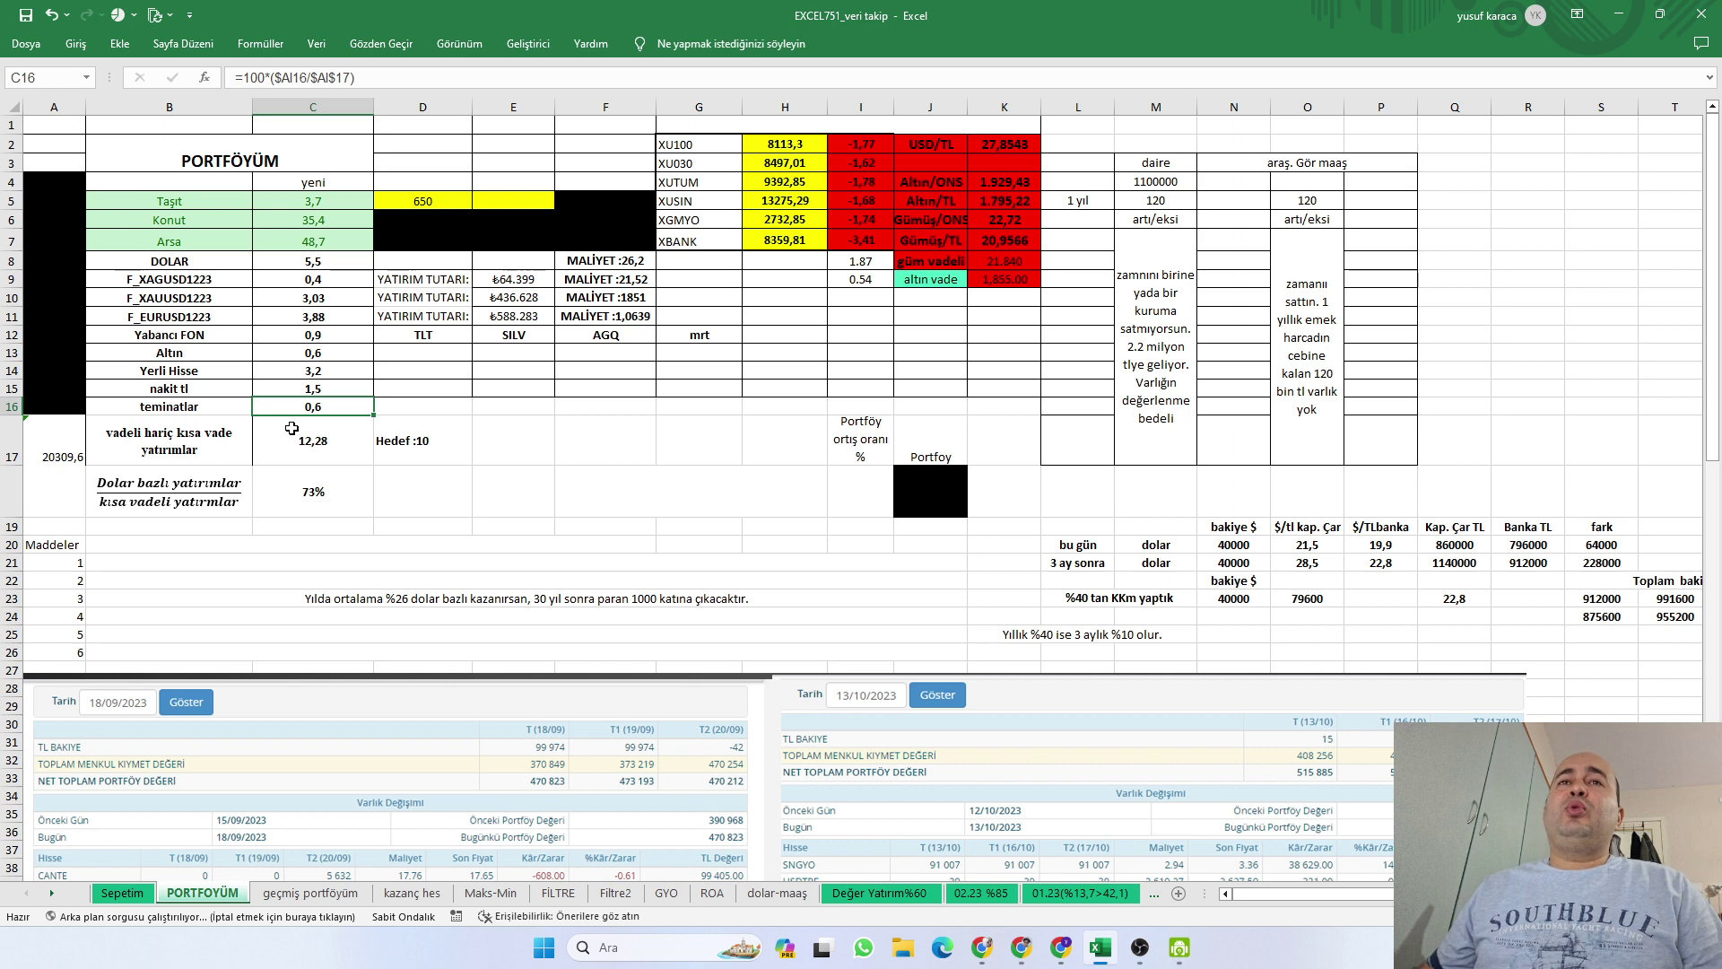
click(306, 390)
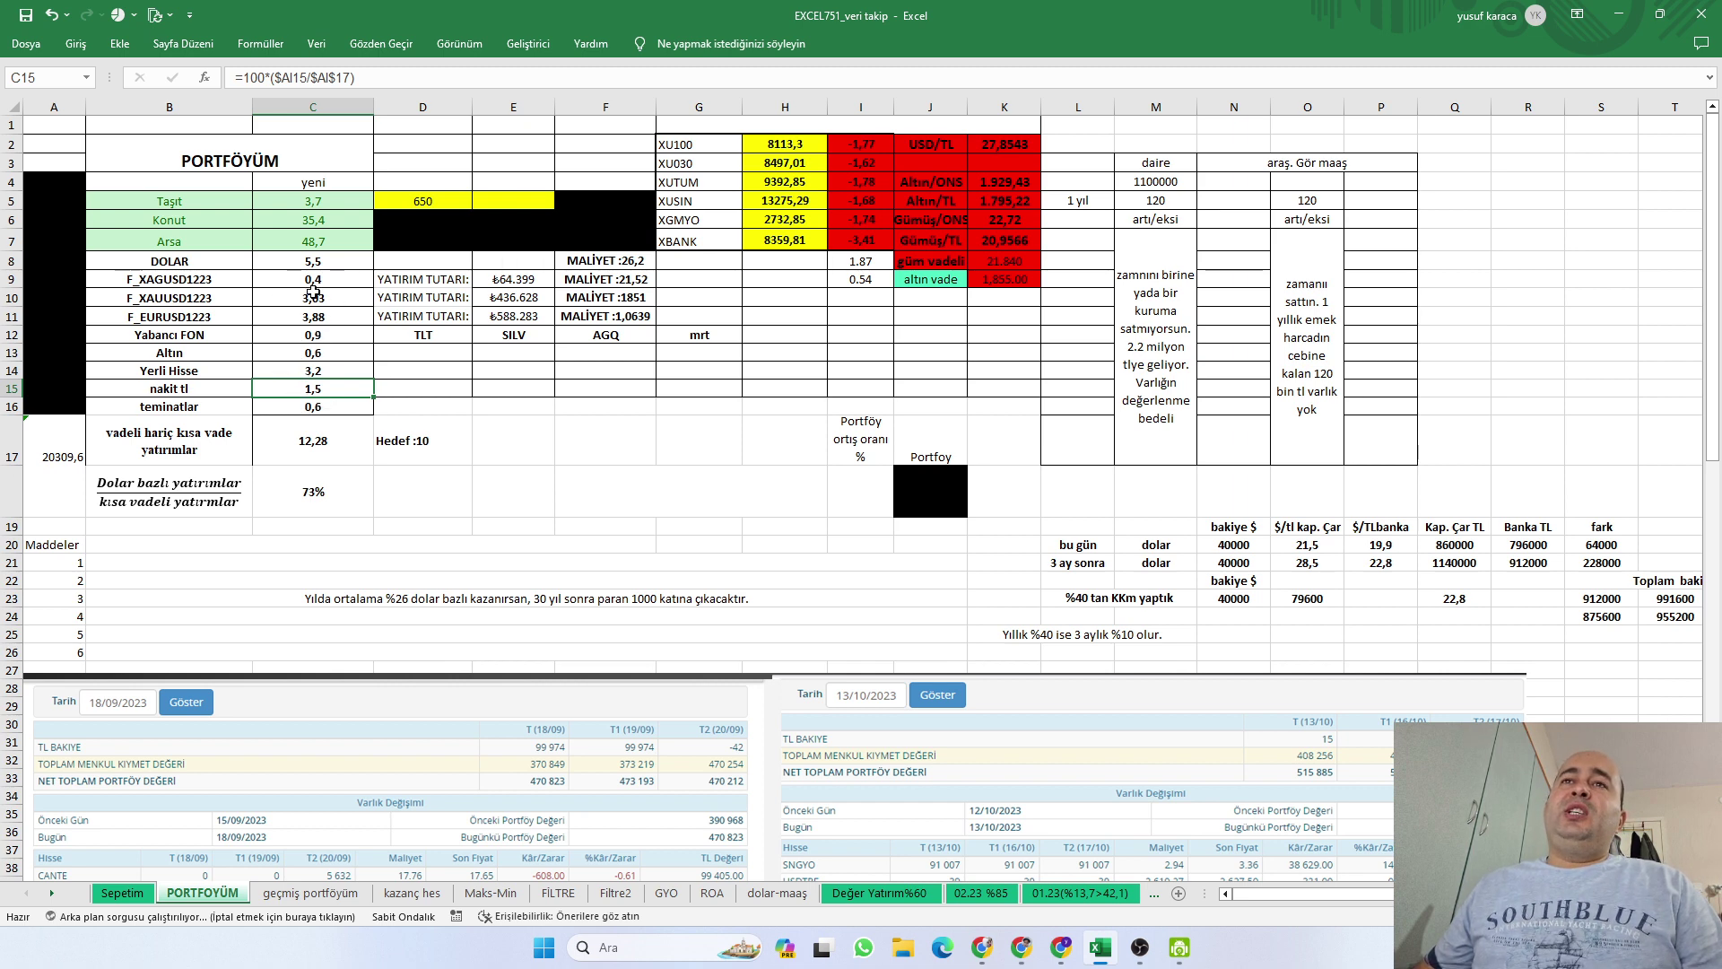
click(316, 408)
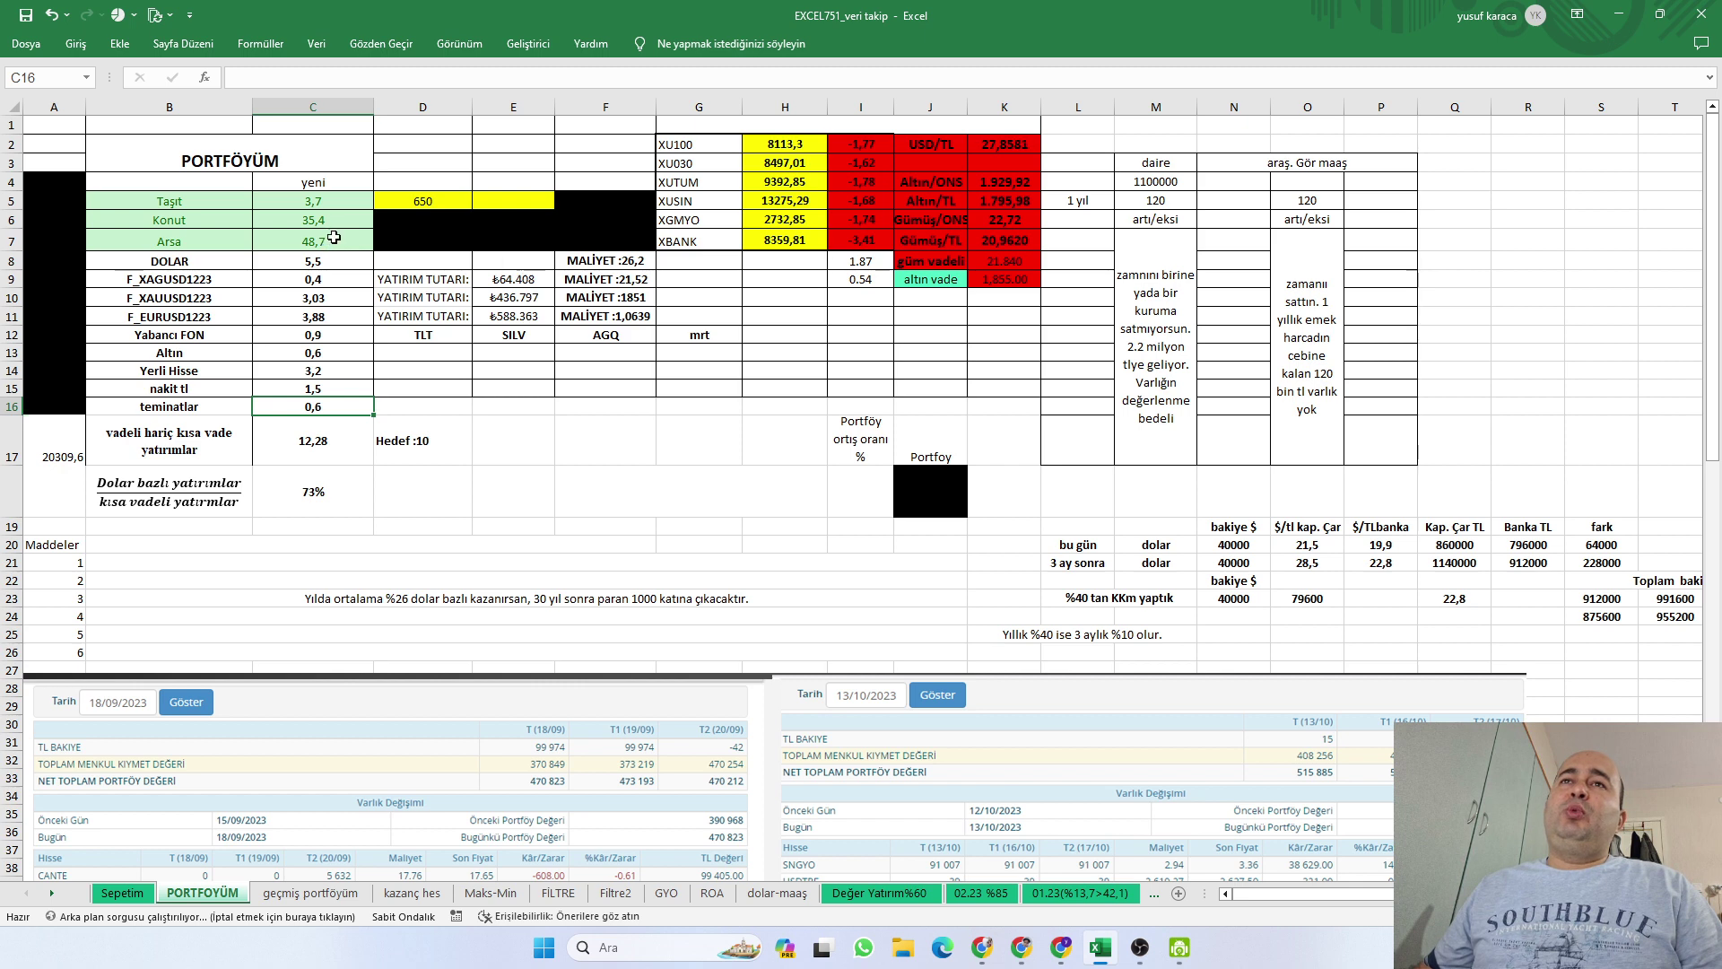
click(329, 372)
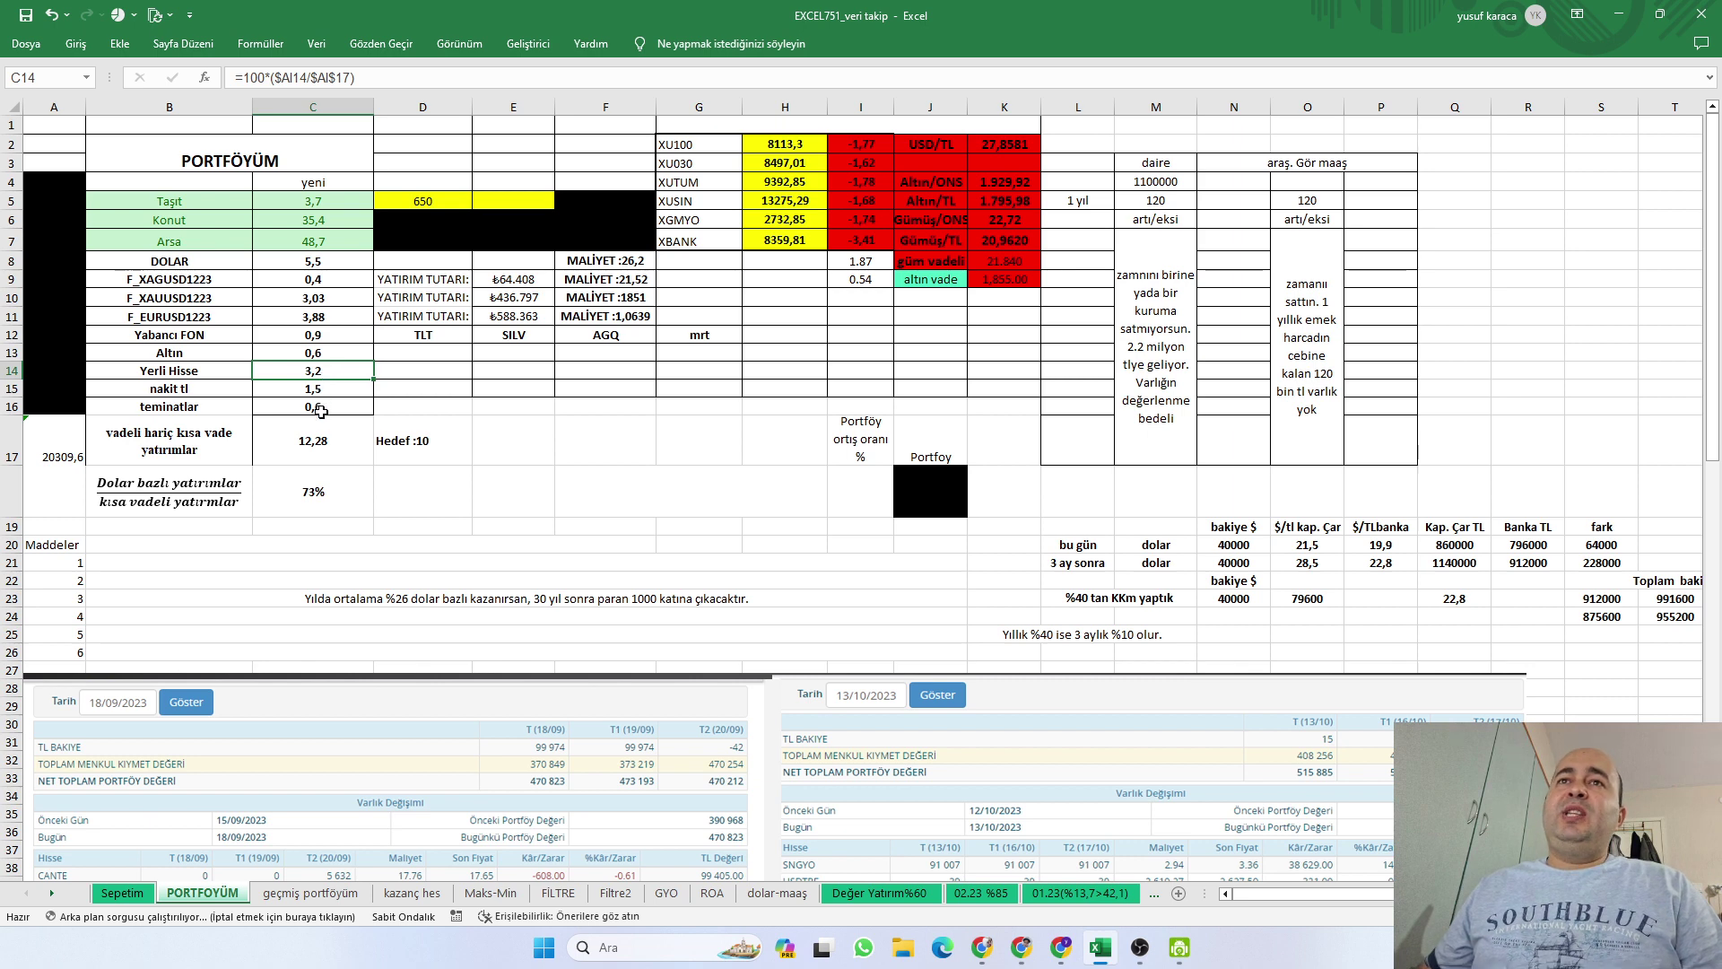
click(322, 410)
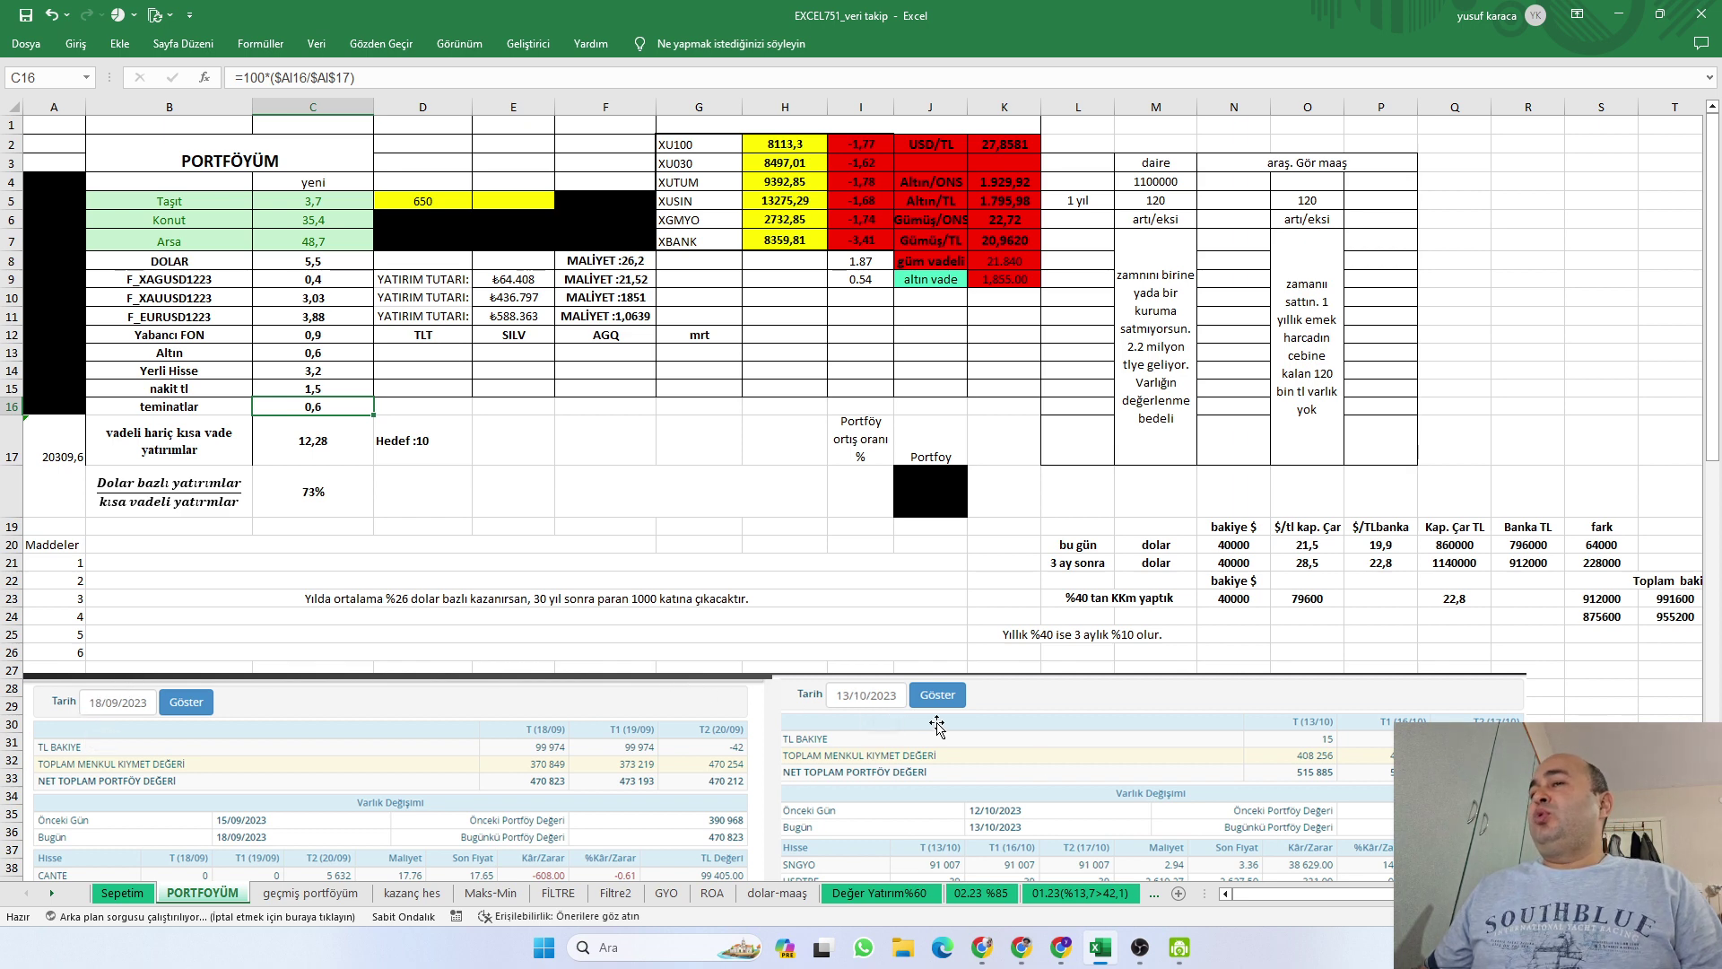
Compare the account statement images dated 18/09/2023 and 13/10/2023 below the portfolio table, dismissing the data source error
scroll(875, 704, down, 3)
scroll(883, 704, down, 3)
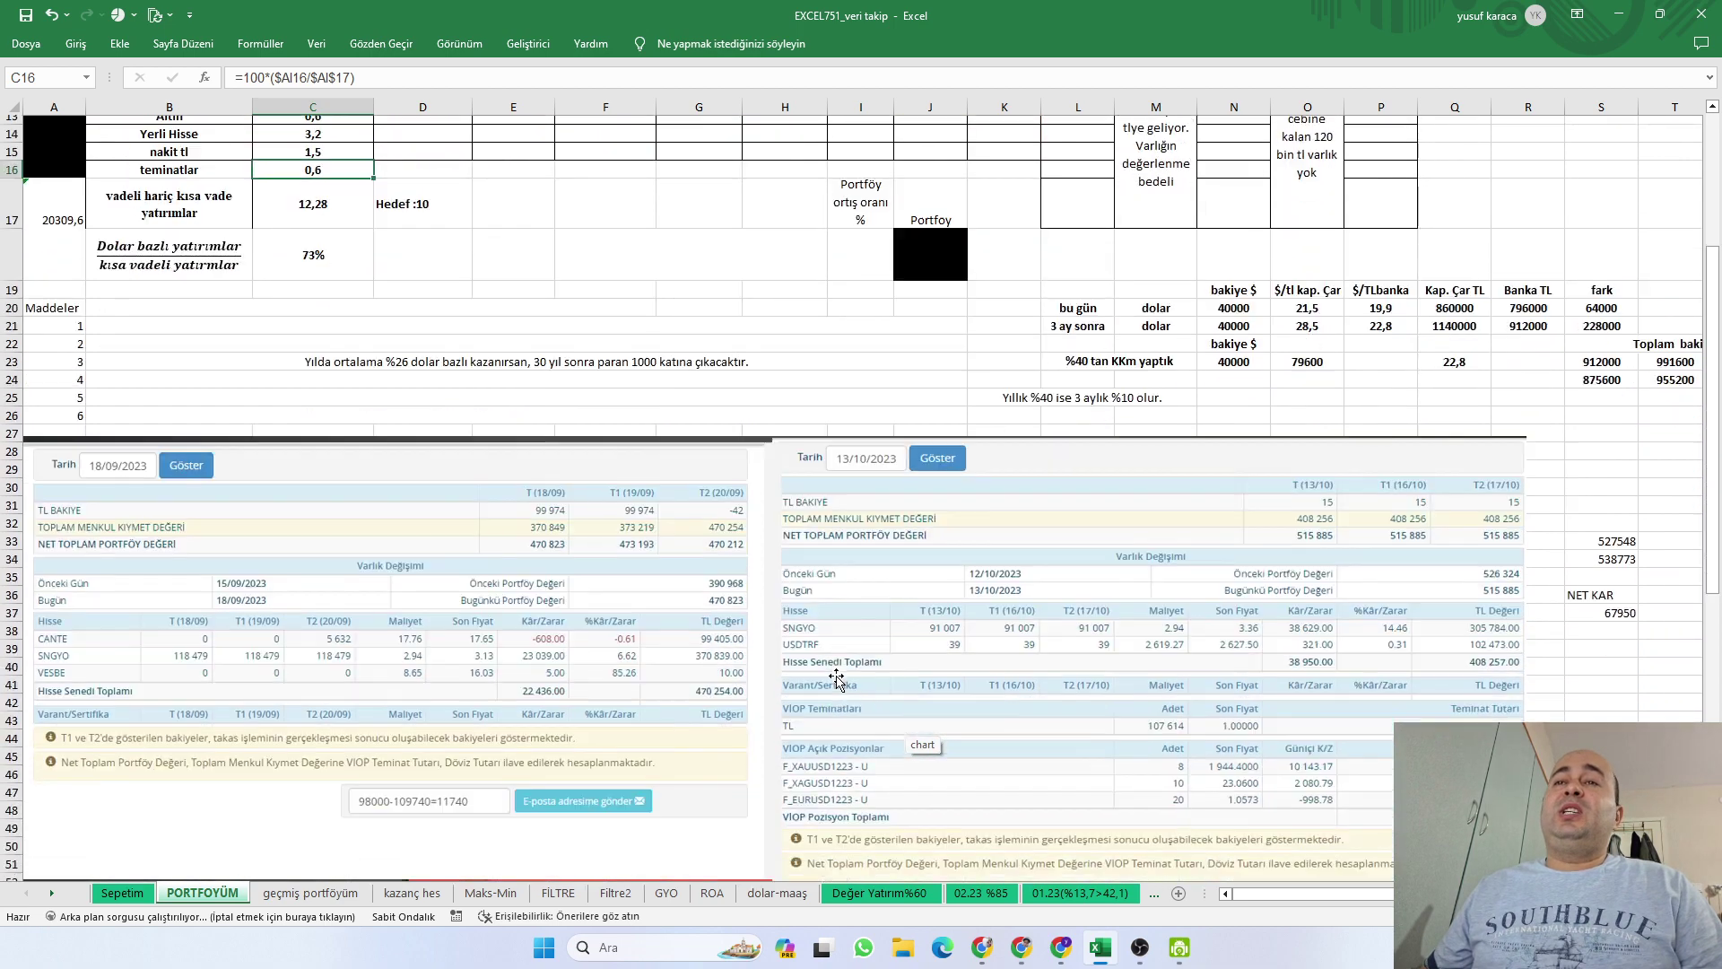
scroll(770, 614, down, 3)
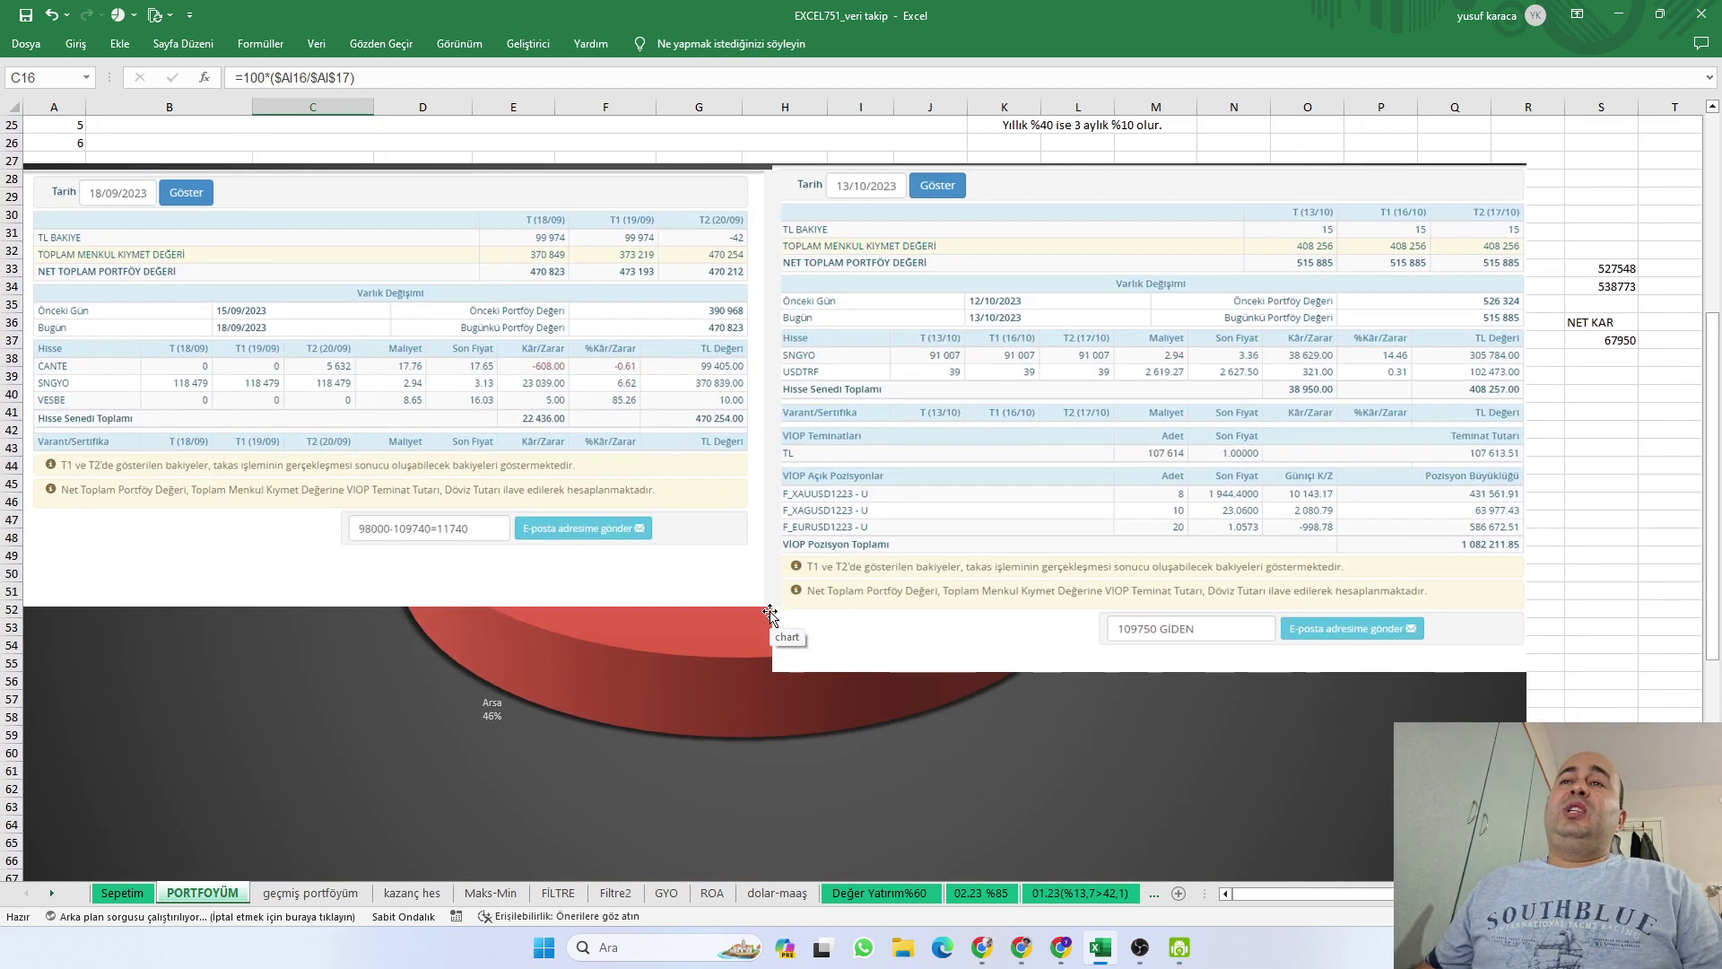
scroll(421, 579, up, 2)
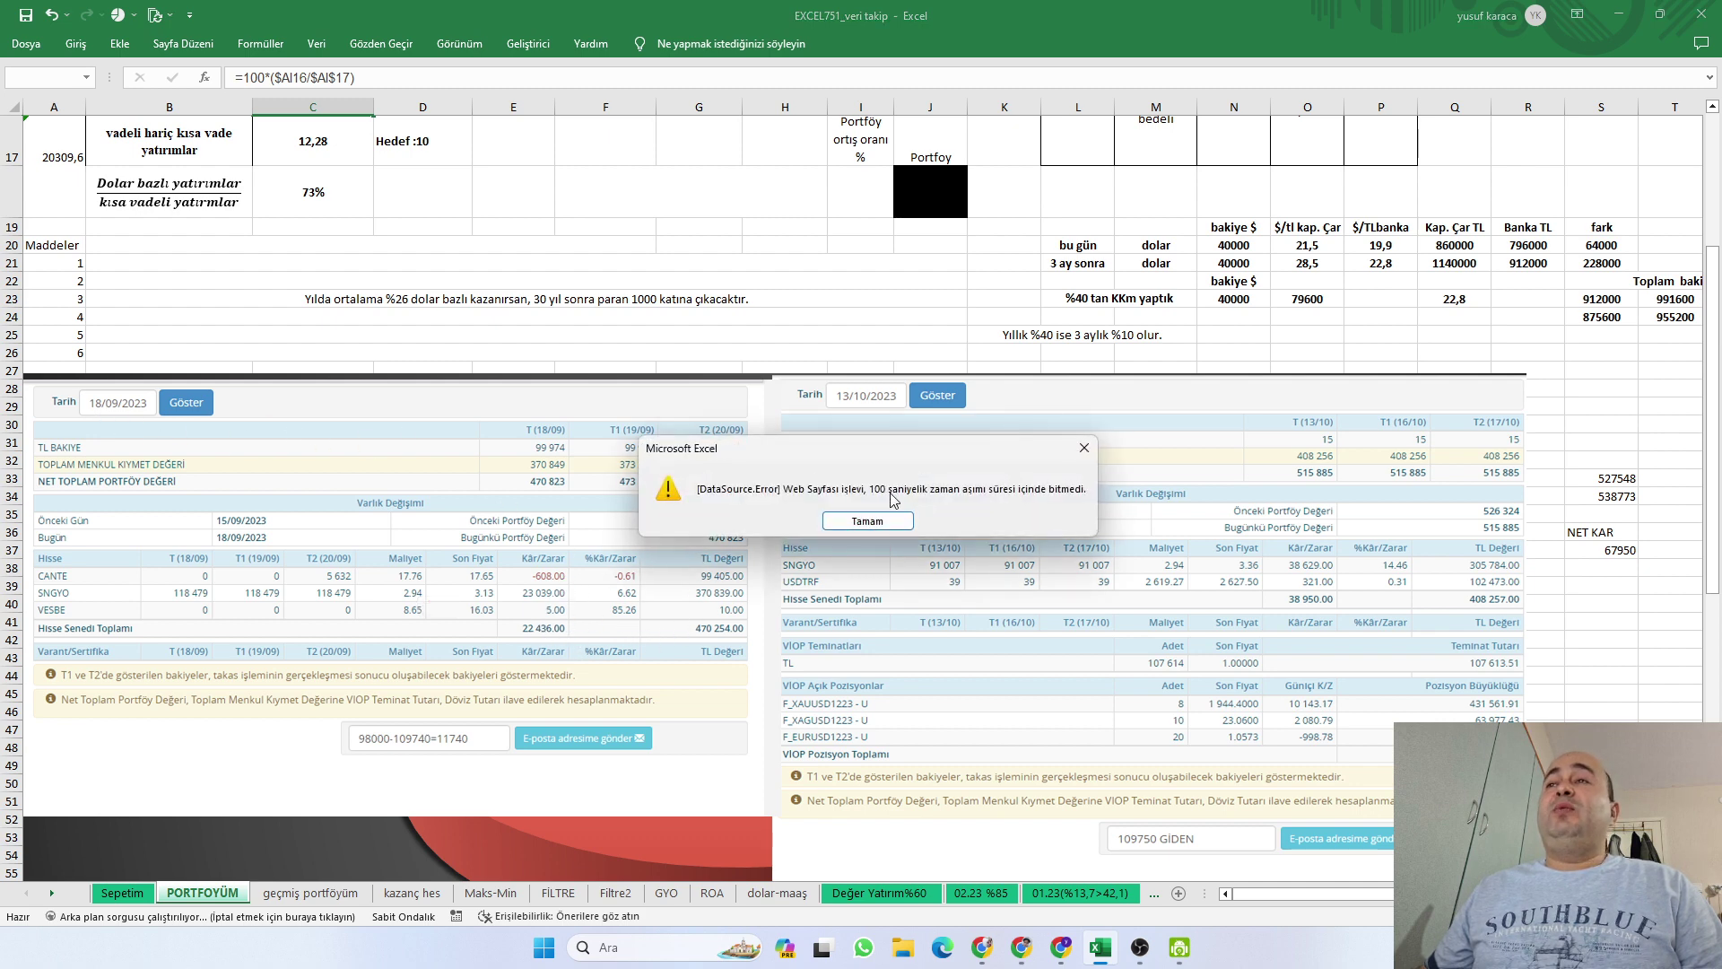
click(882, 522)
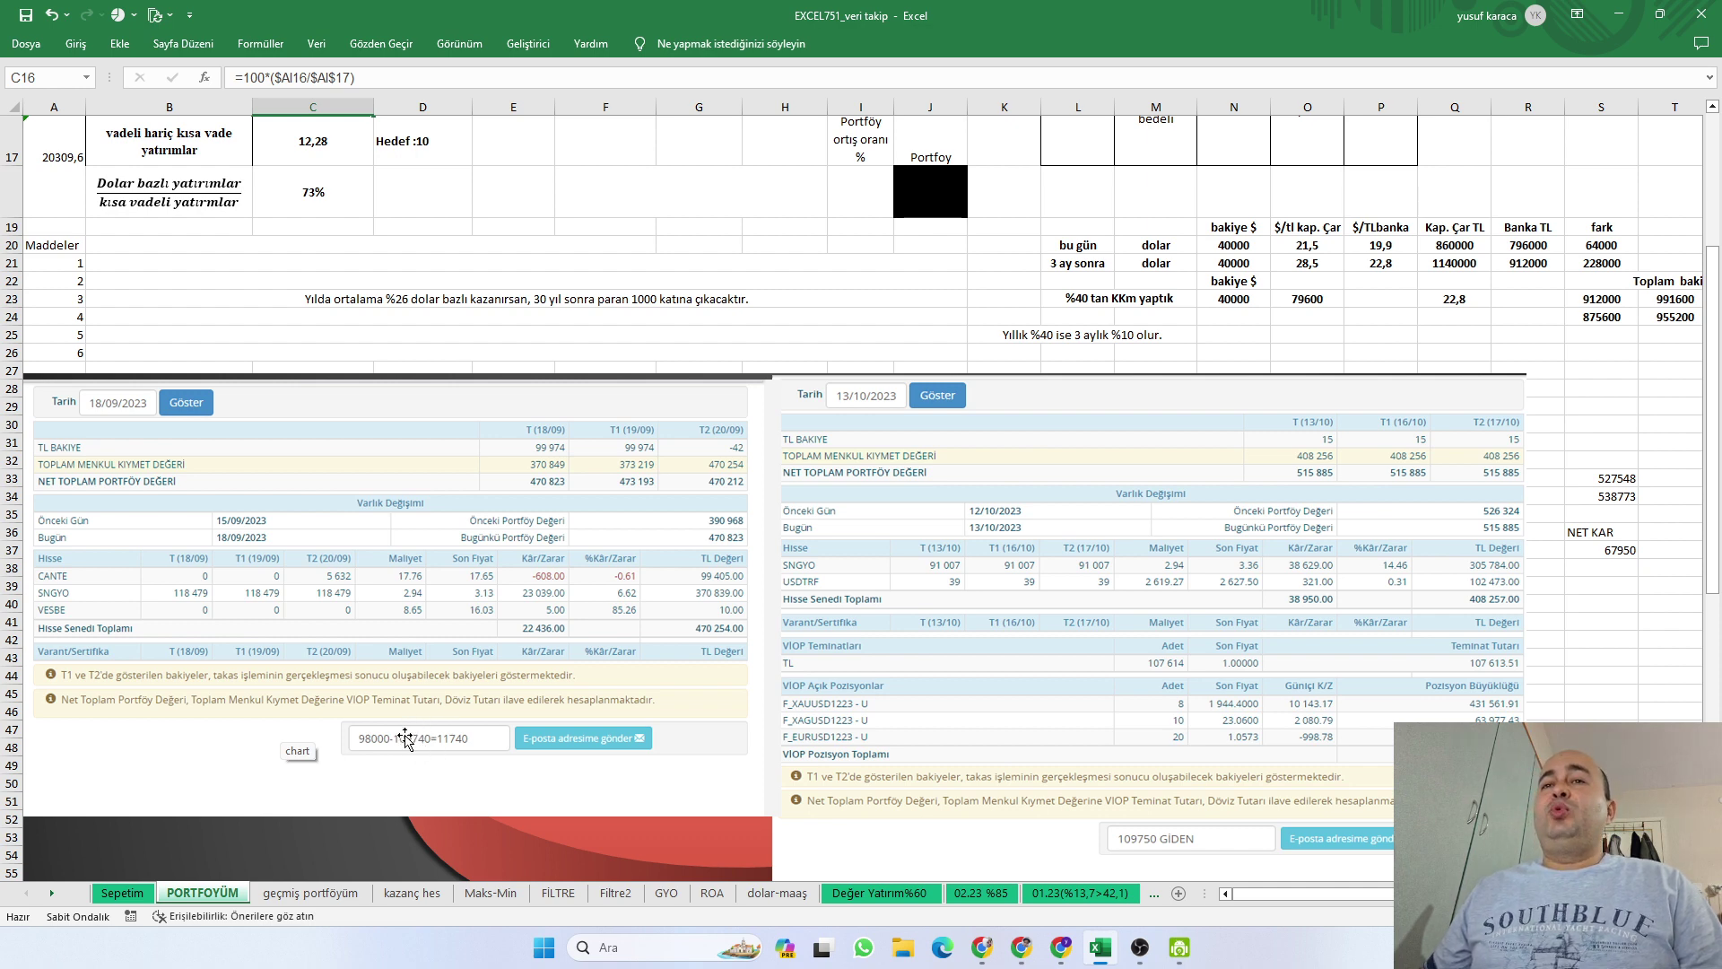
scroll(453, 452, up, 3)
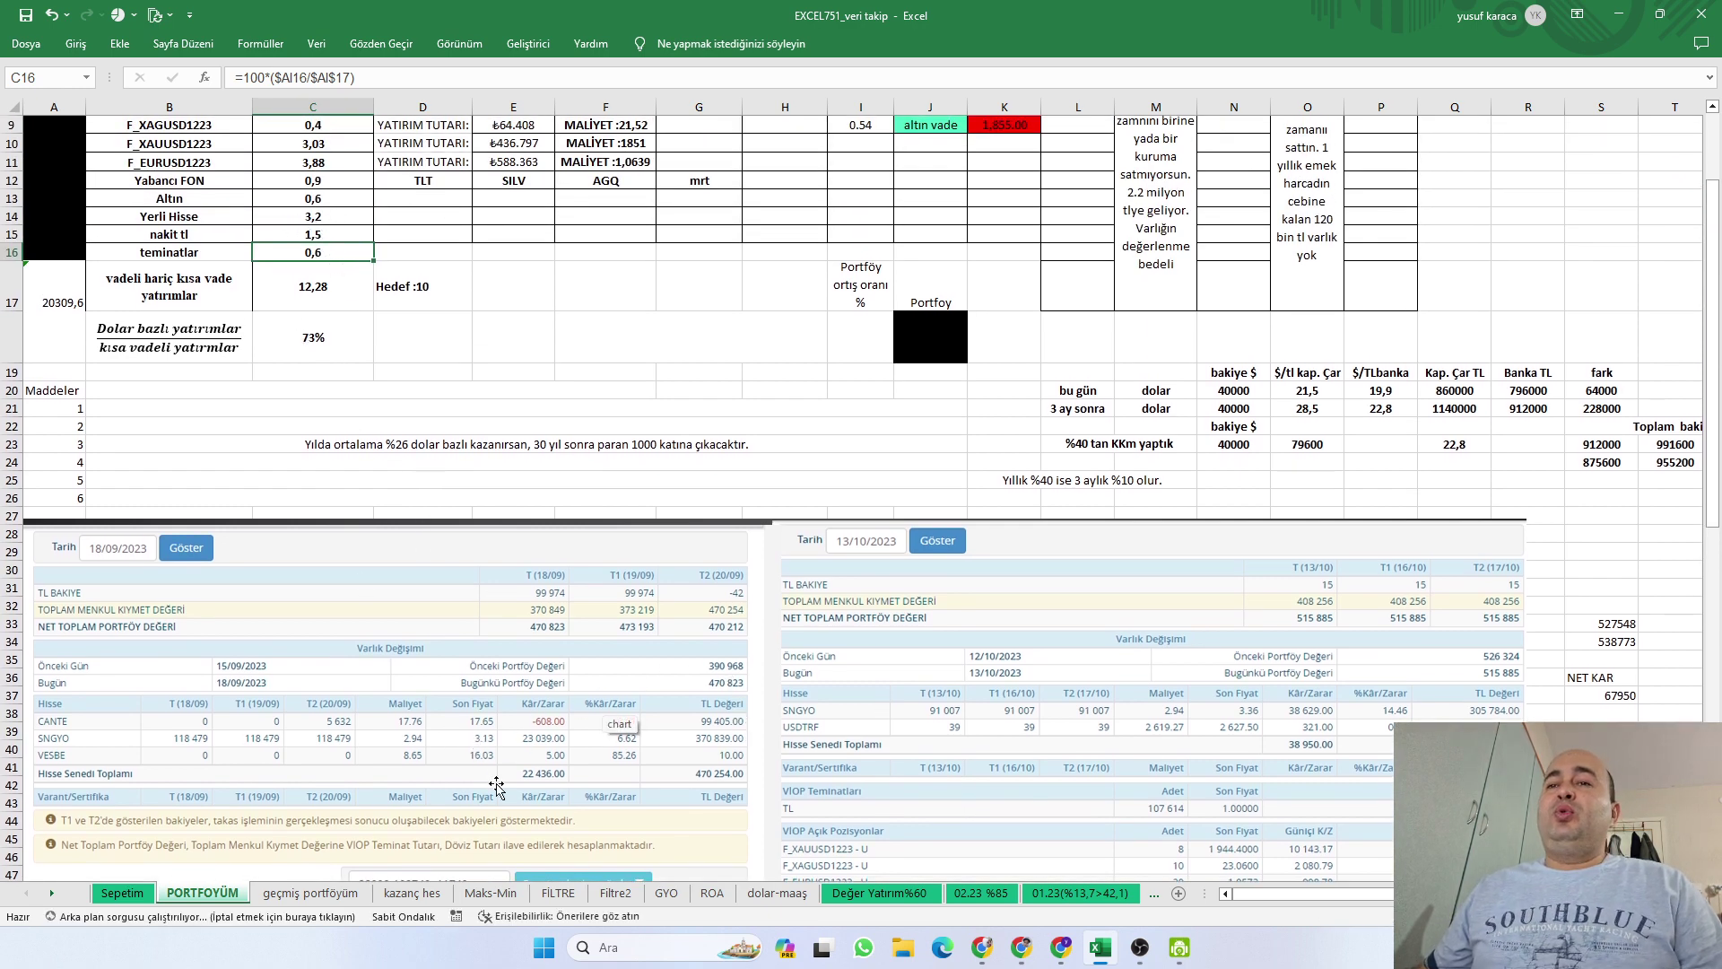
scroll(489, 771, down, 3)
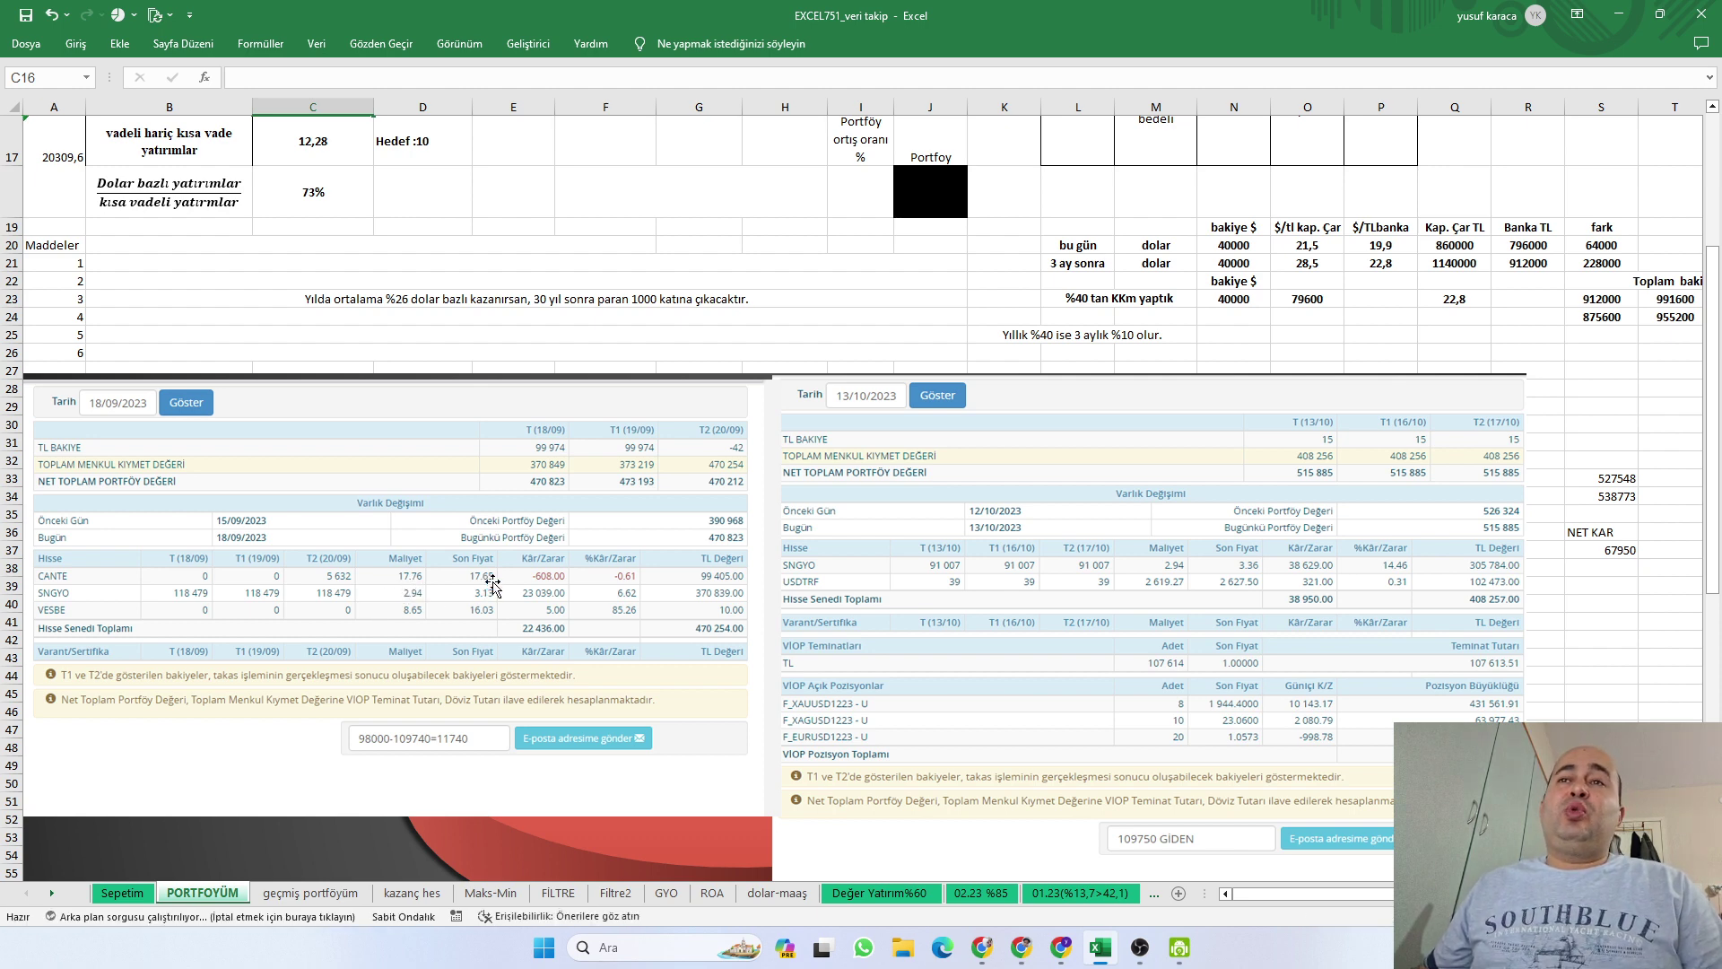
Switch to TradingView to check XU100 around 18 September 2023, then return to Excel and close the data source error
click(1022, 947)
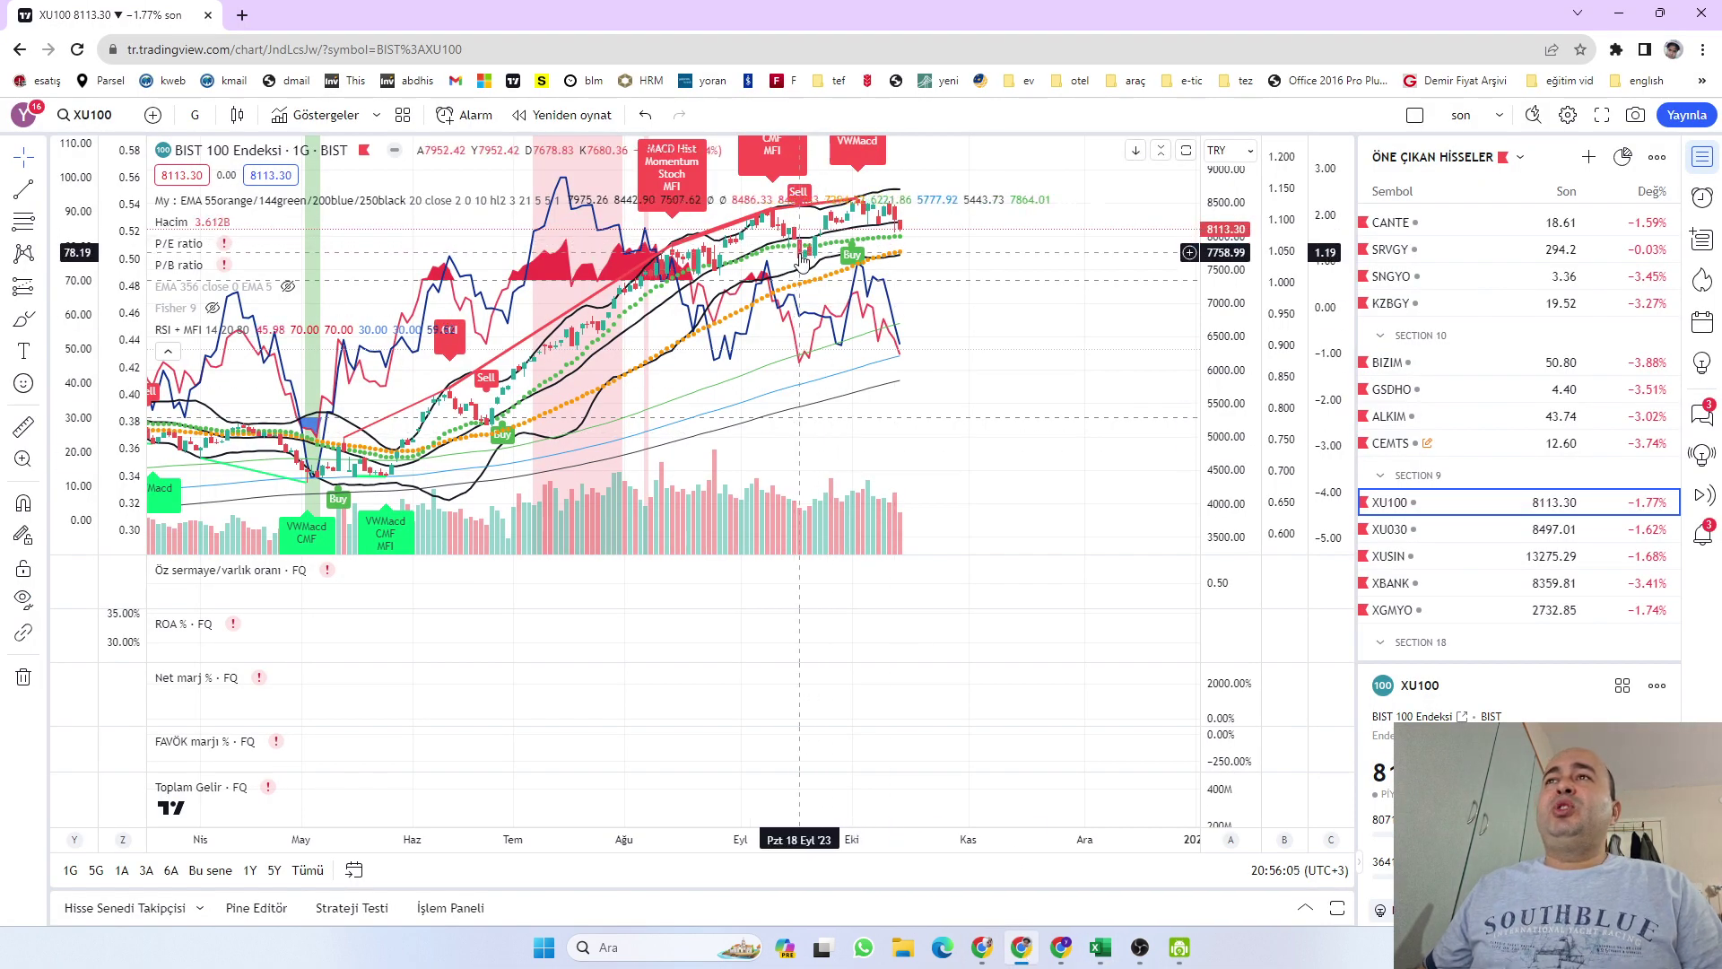
click(1095, 954)
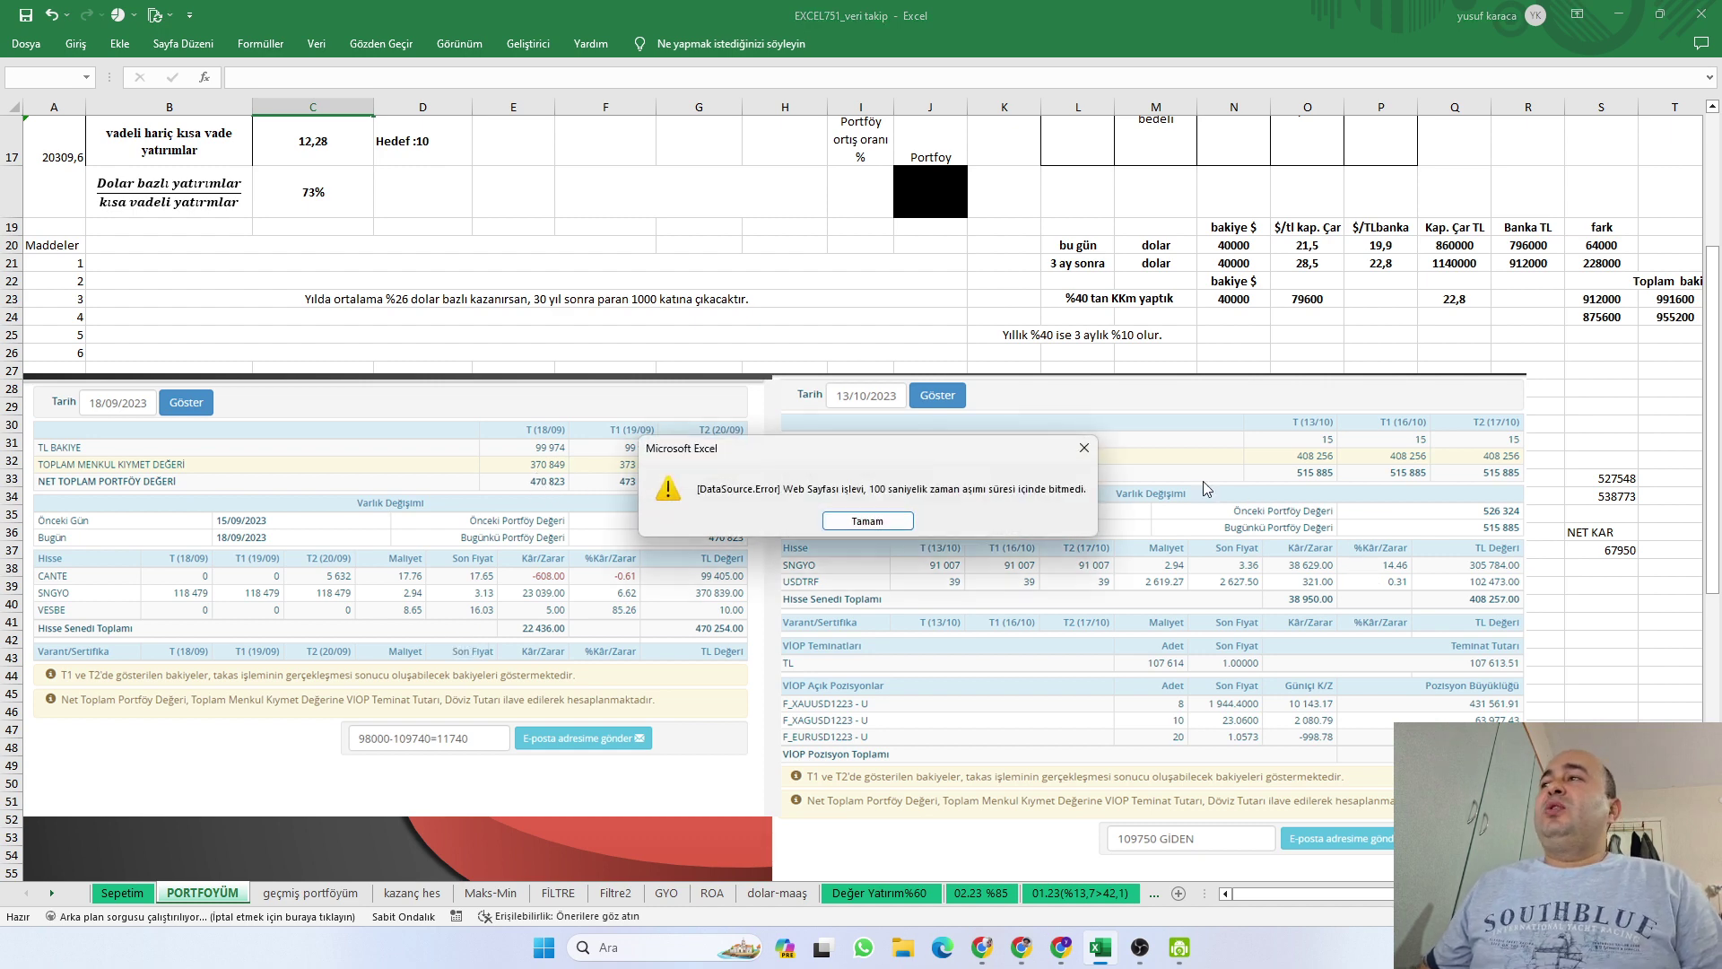
click(1083, 448)
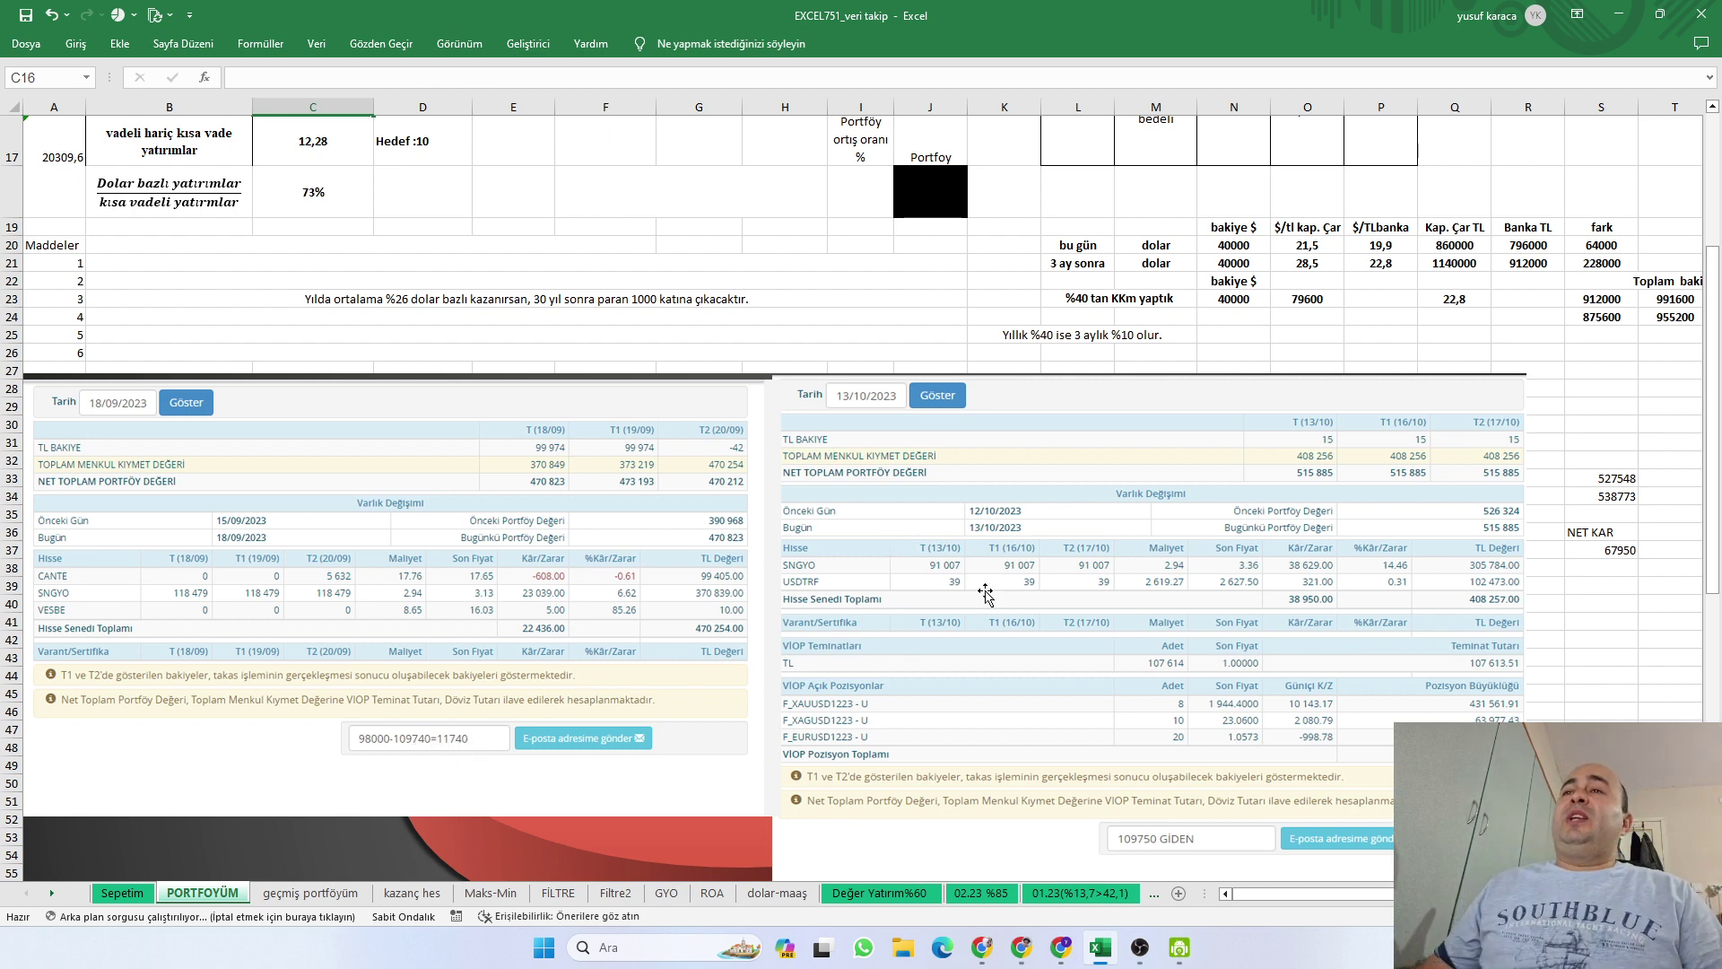
Examine the portfolio totals in S33 and S34 against the 13/10/2023 statement, closing the data source error
click(1604, 475)
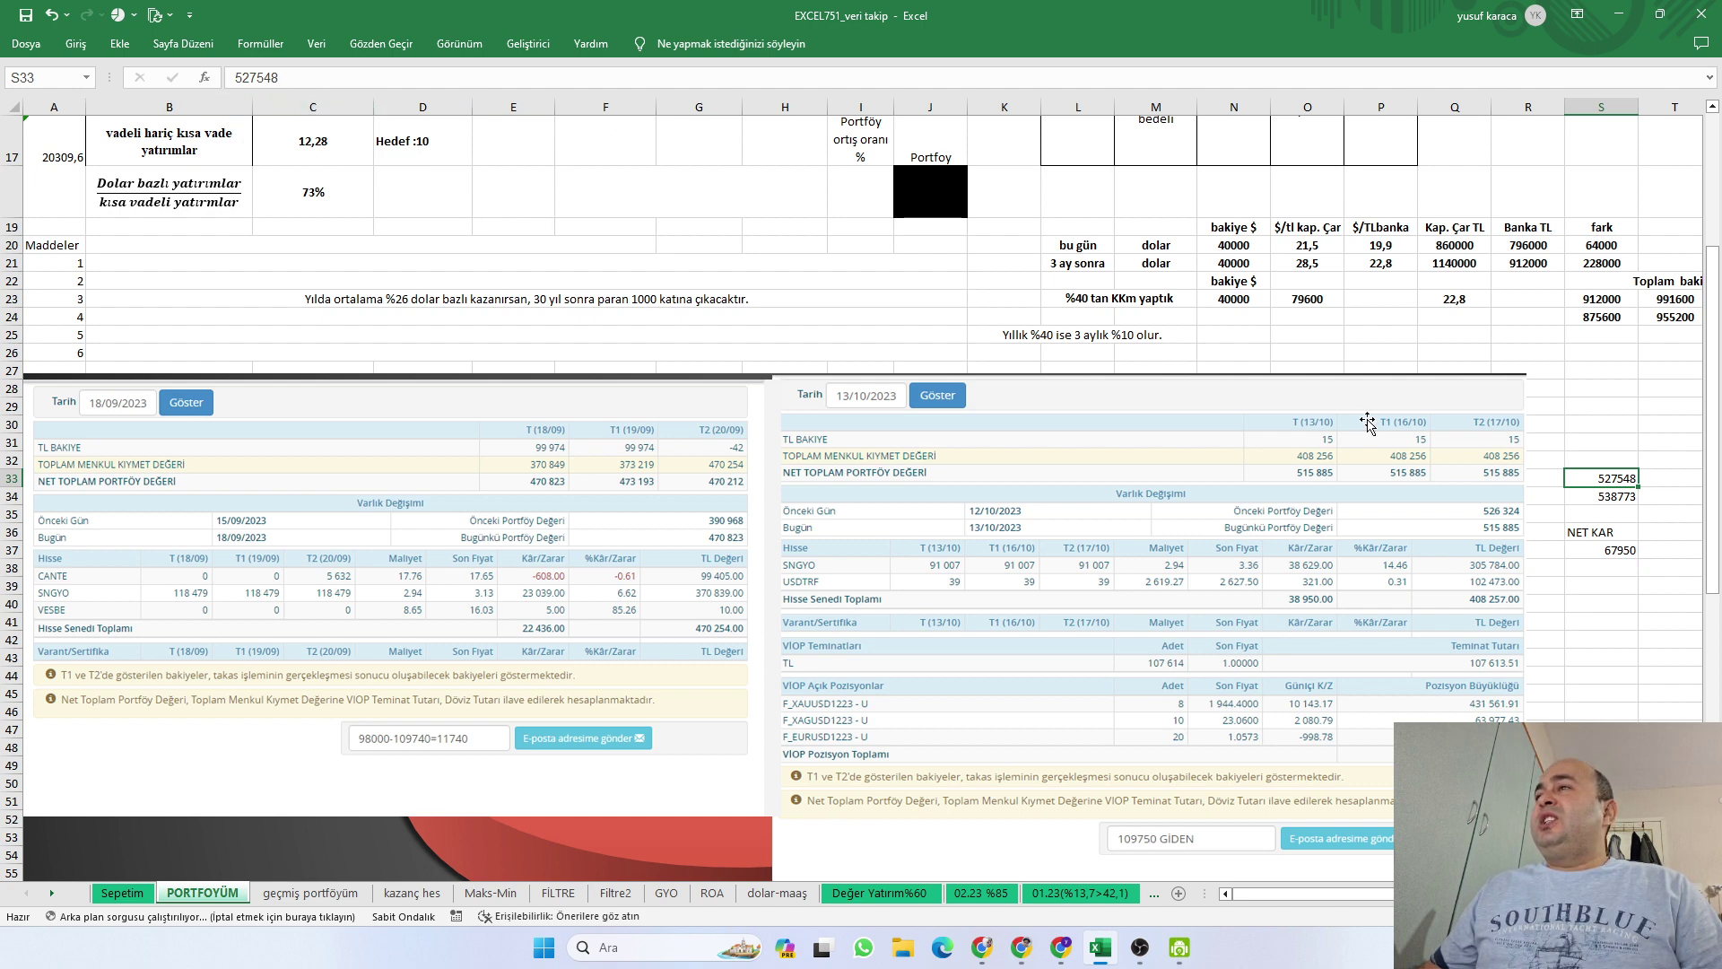
click(1314, 480)
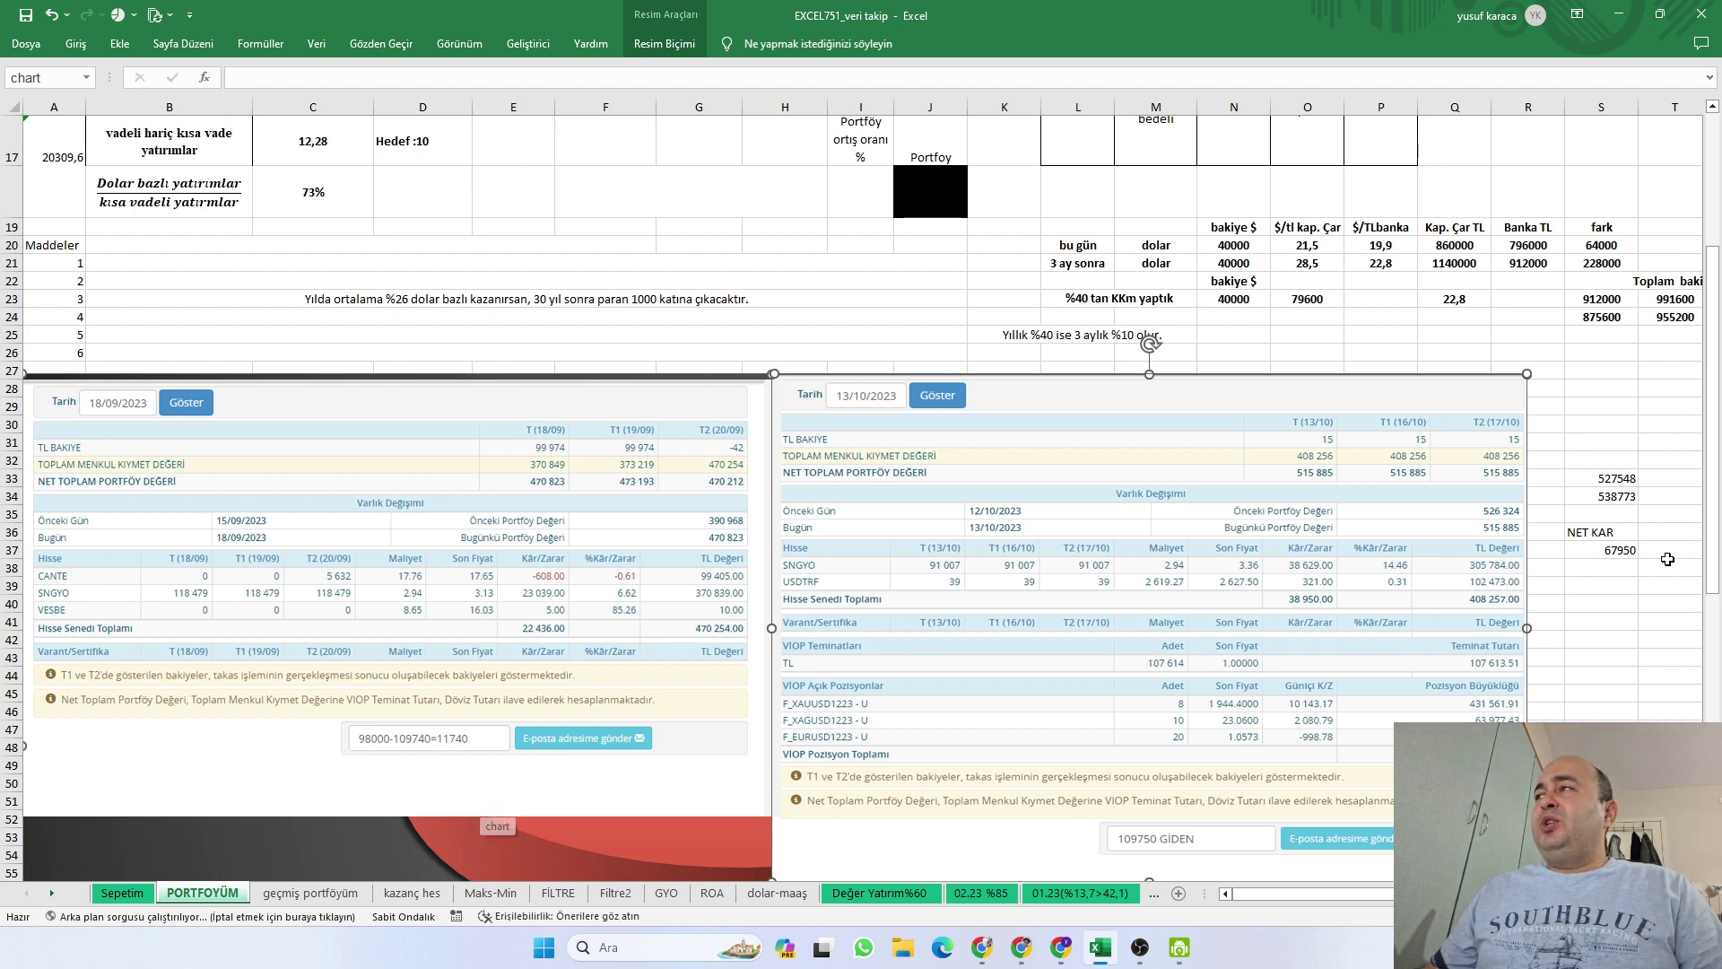
click(1622, 479)
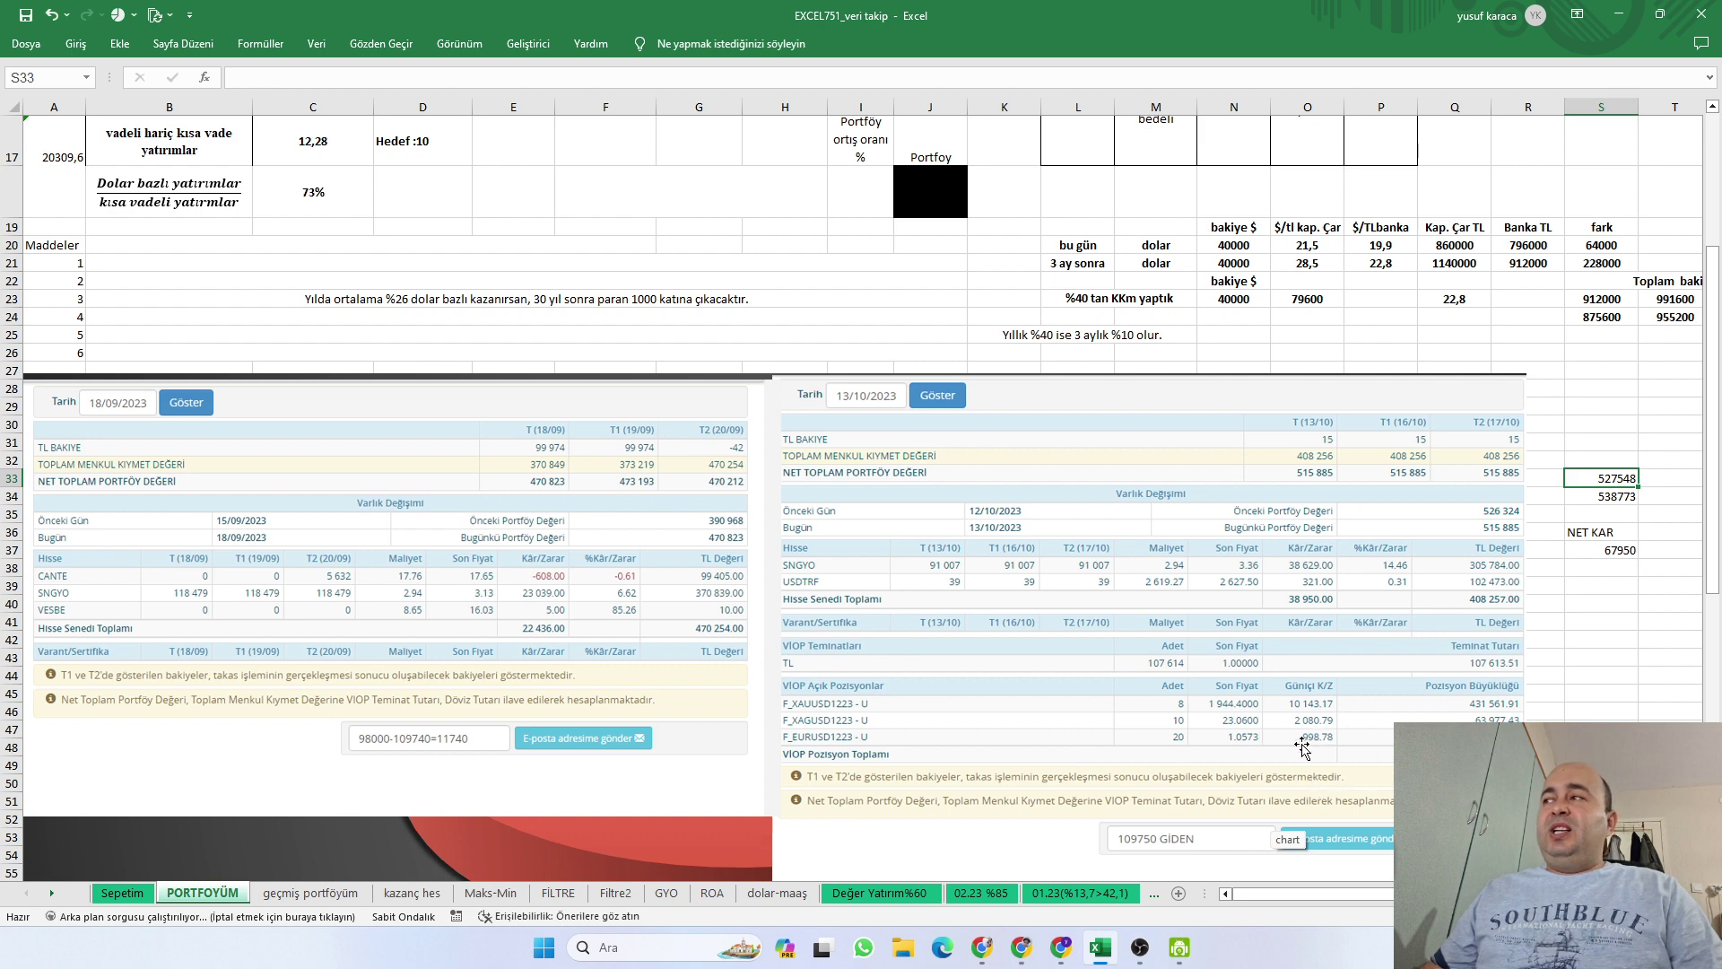
click(1636, 496)
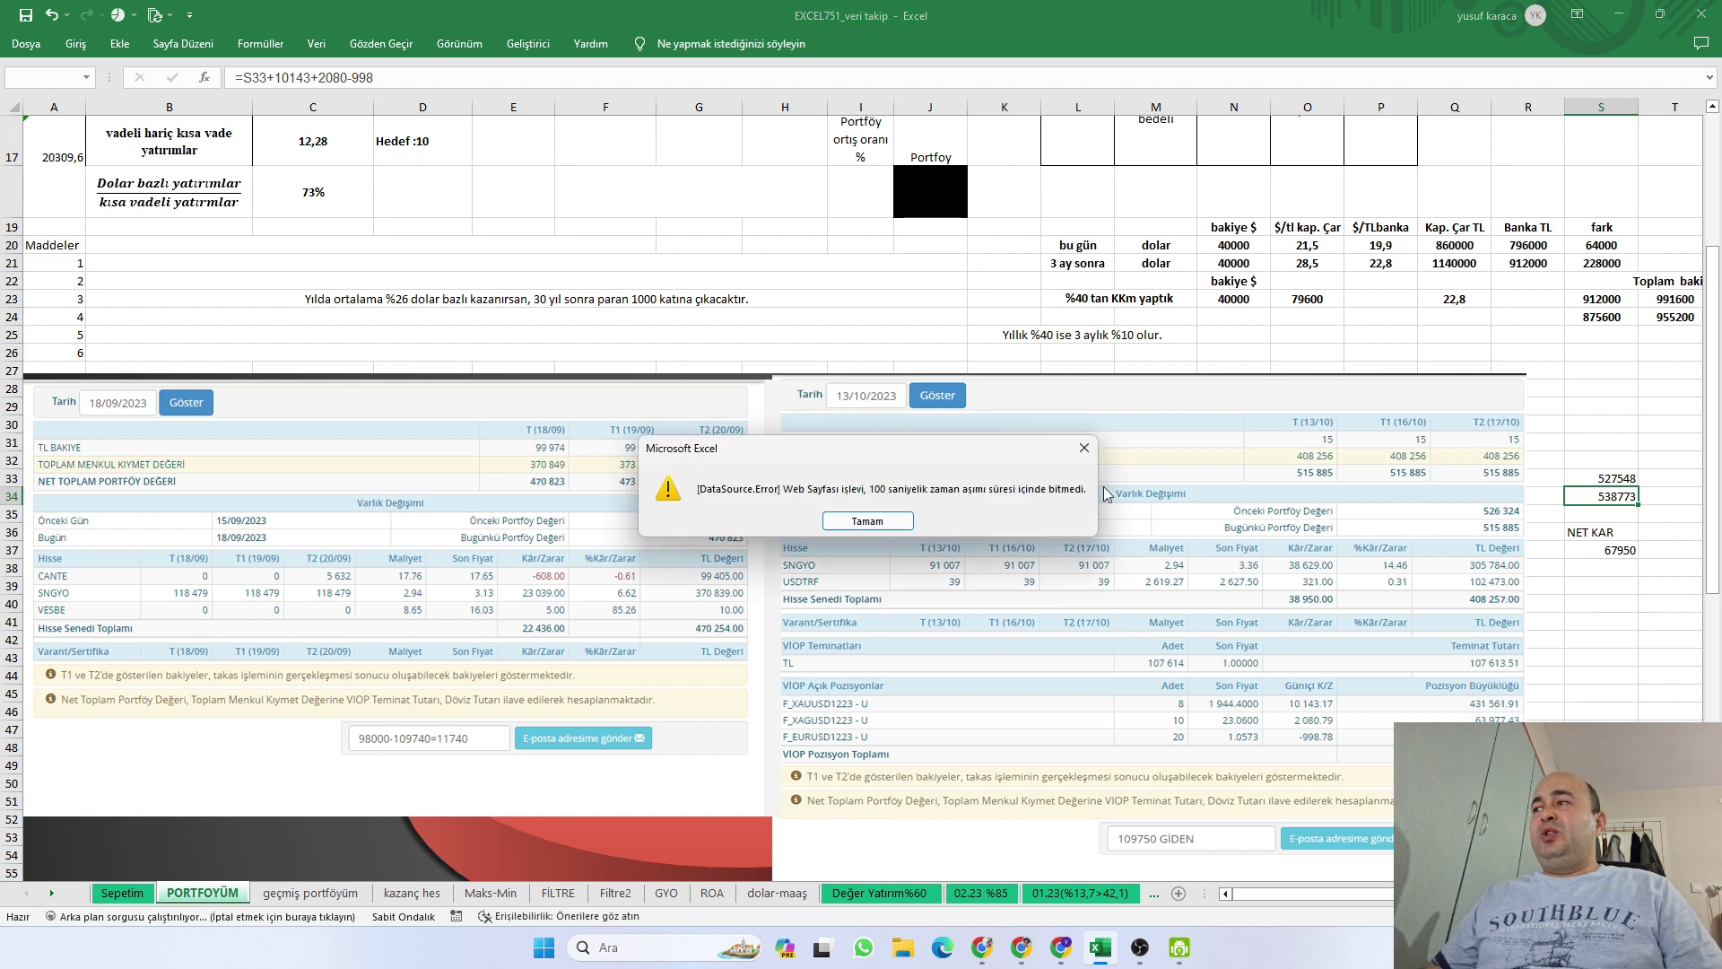
click(1081, 448)
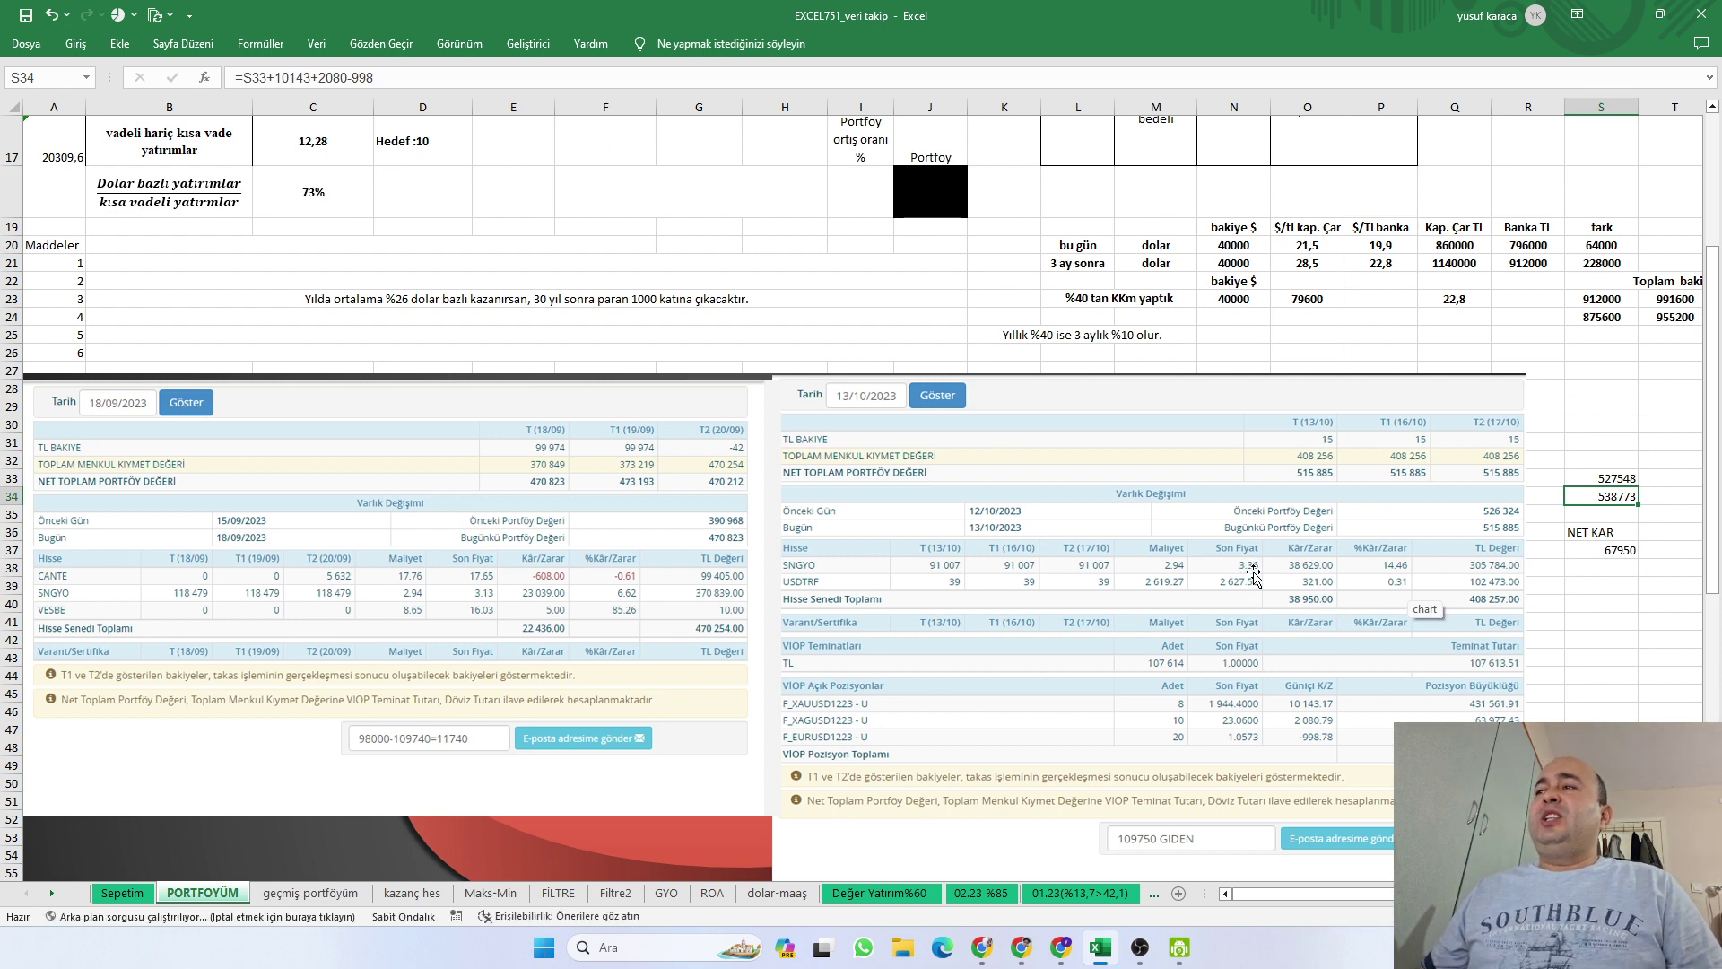
Switch to TradingView, open the SNGYO chart from the watchlist, and return to it after checking the statements in Excel
click(1021, 947)
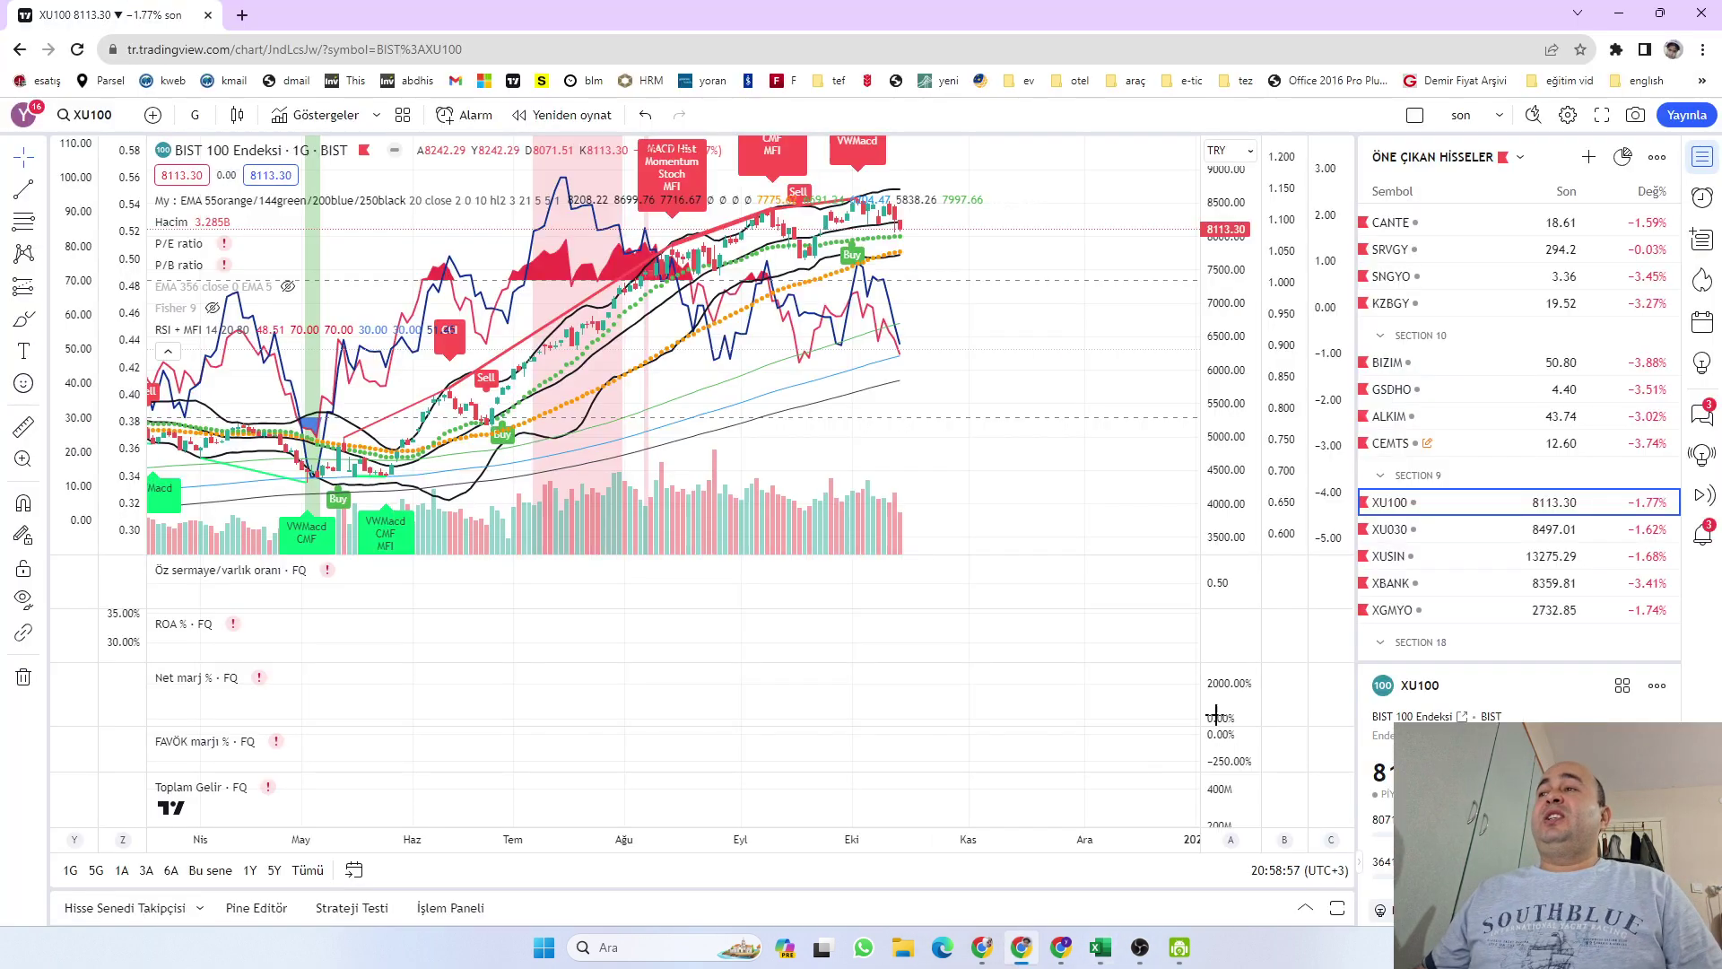
click(1446, 285)
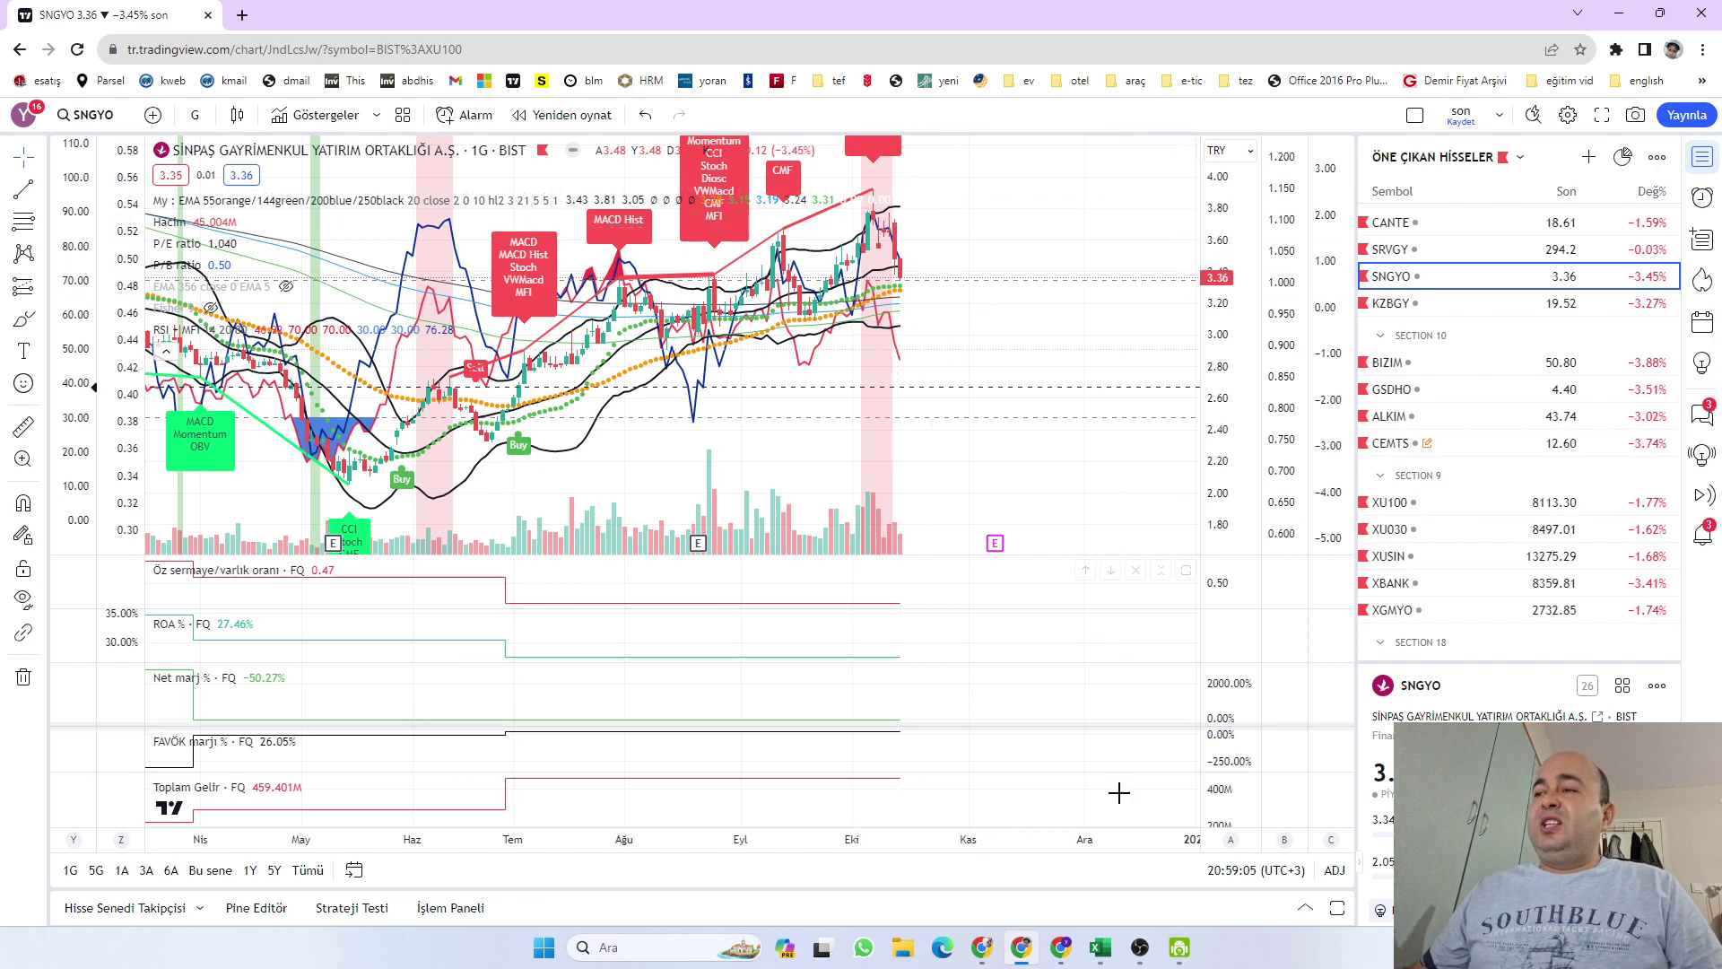
mouse_move(1101, 947)
click(1121, 886)
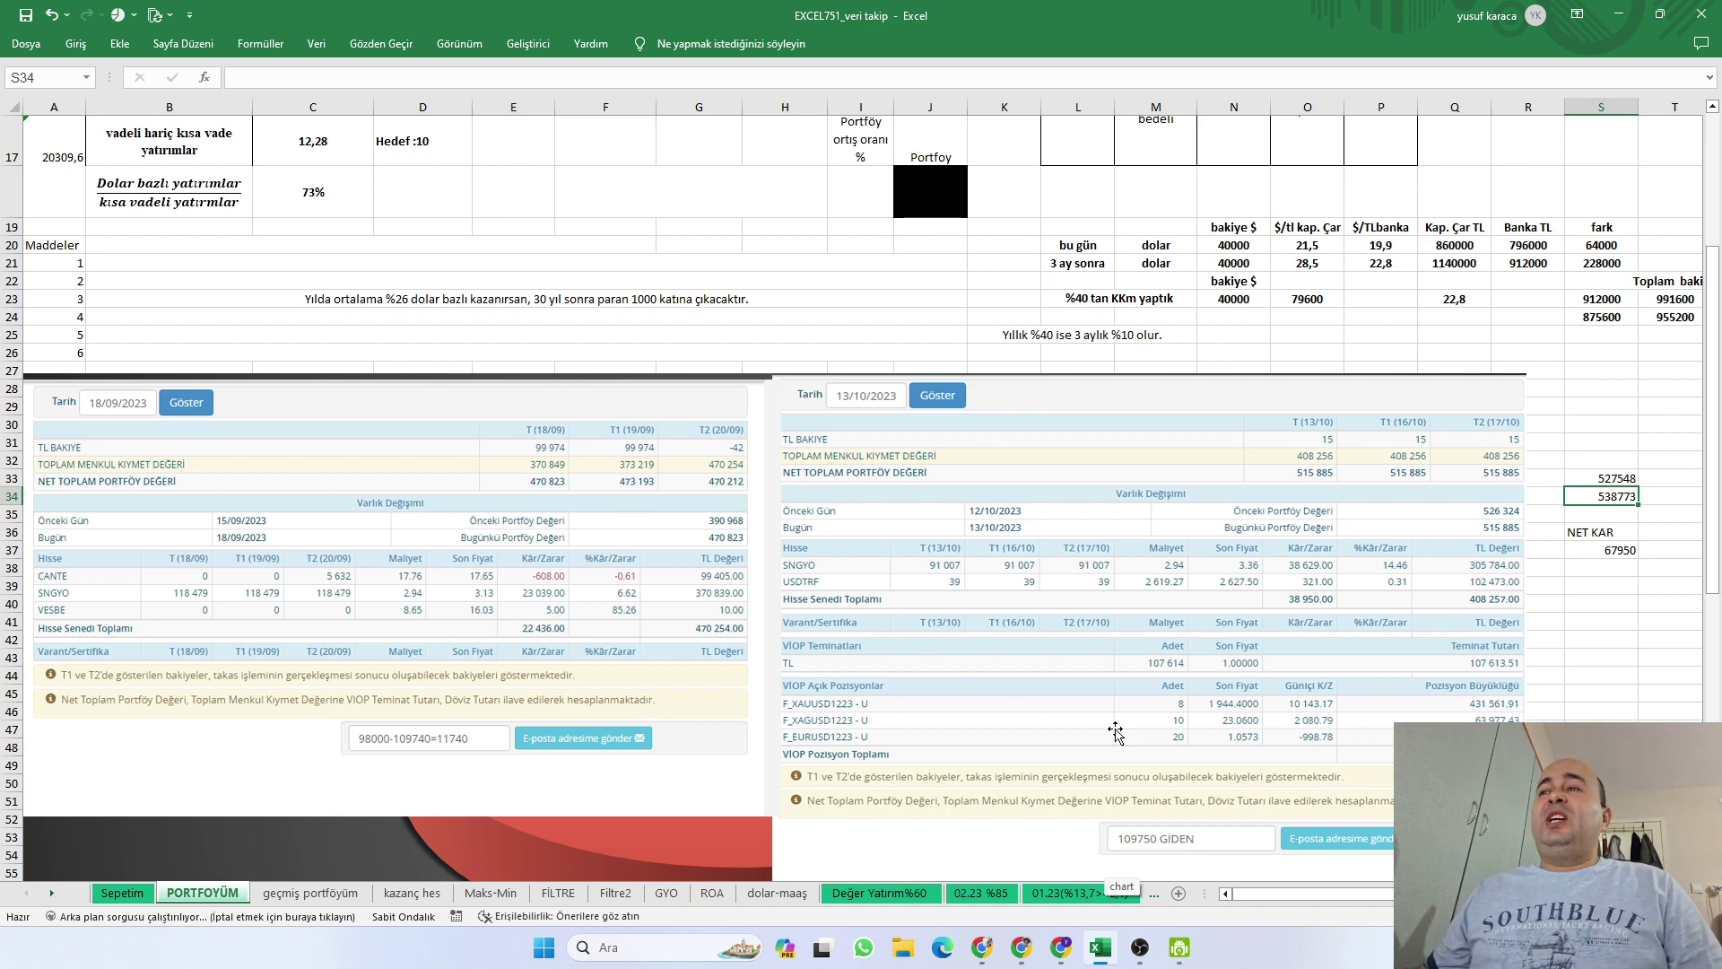
mouse_move(1021, 948)
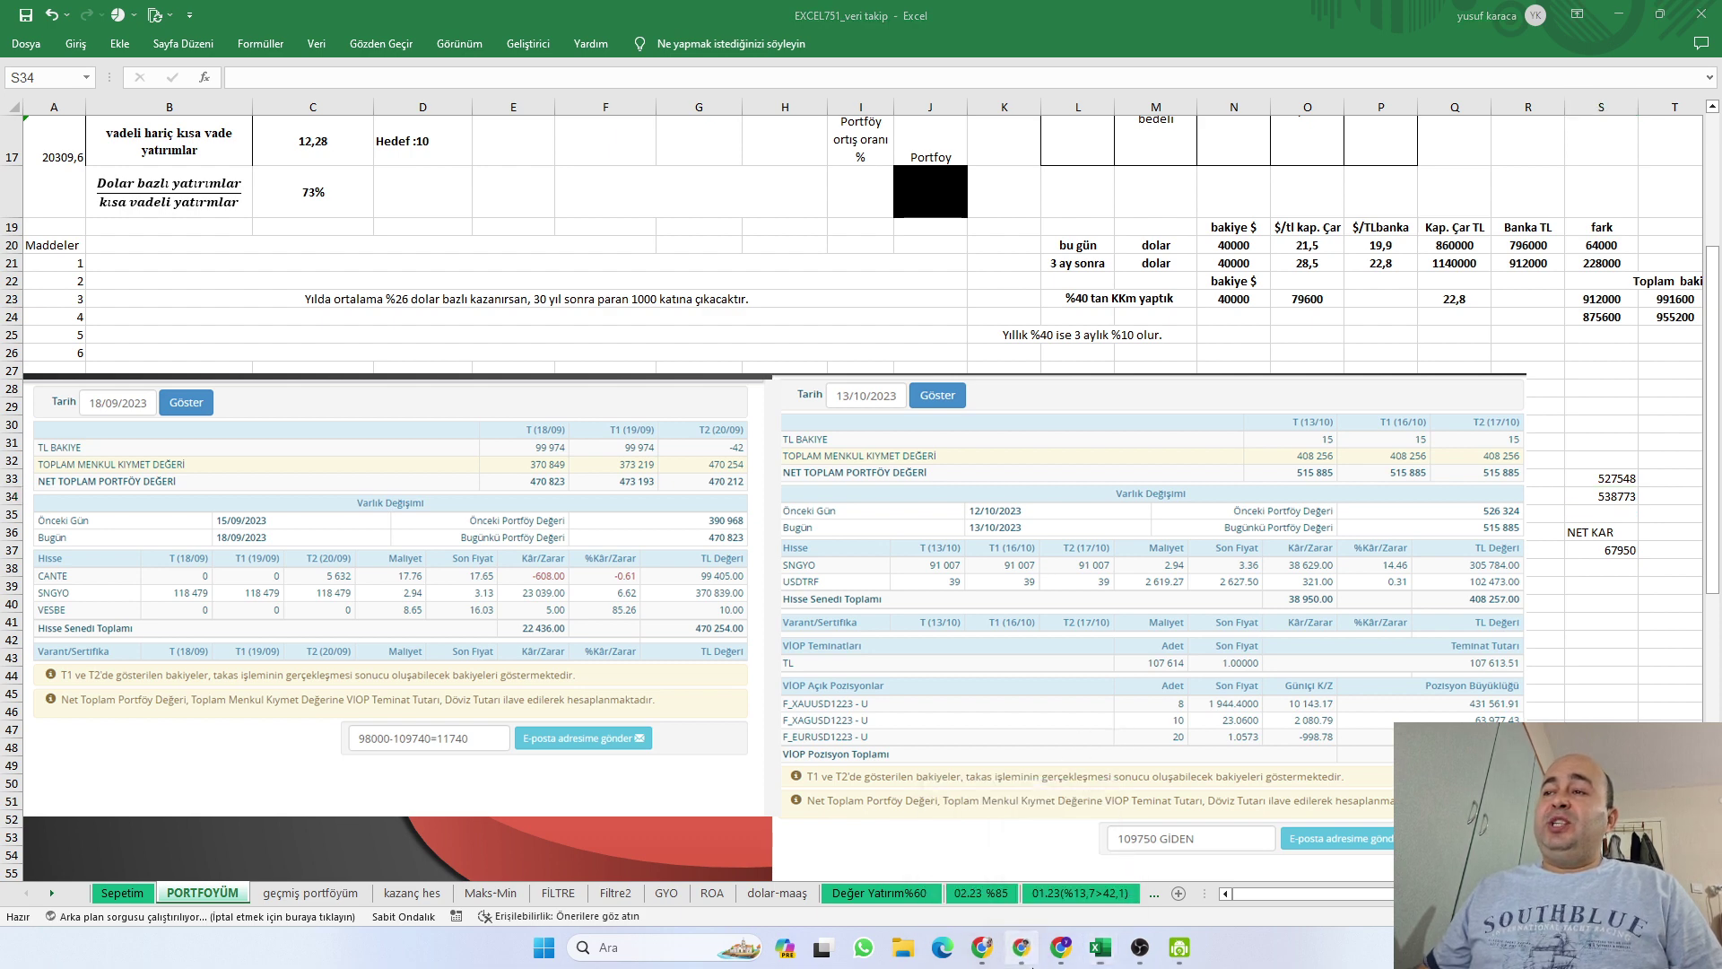
click(1020, 861)
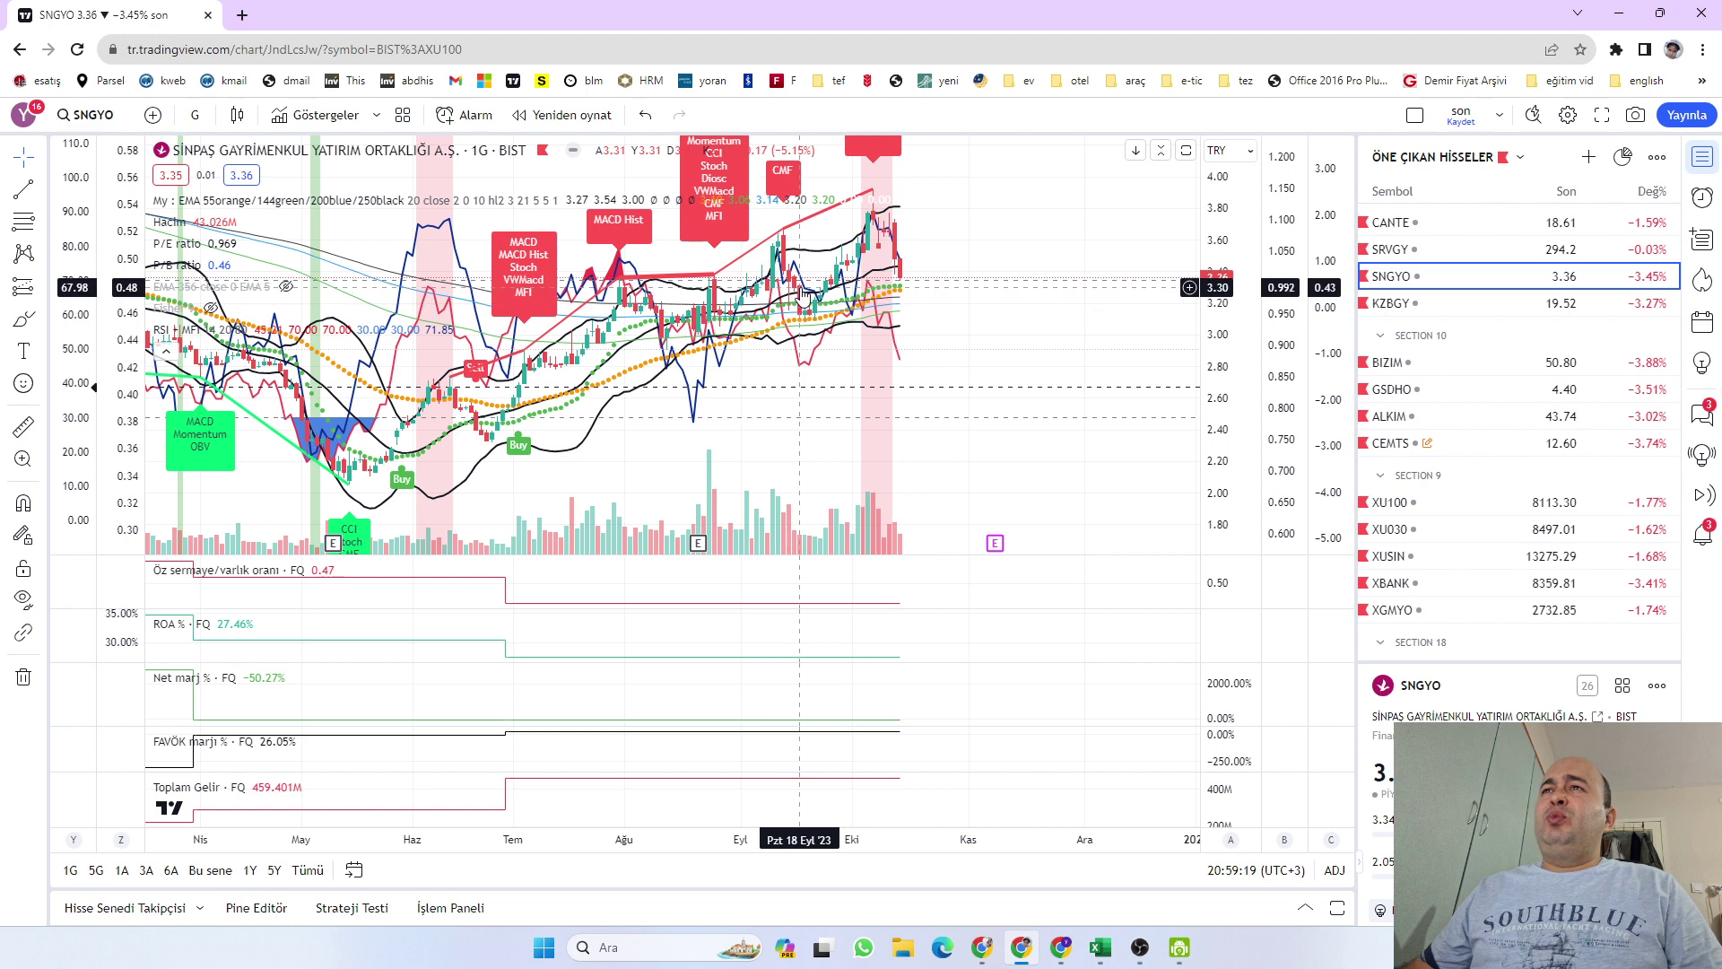
Measure the SNGYO price change from around 19 September 2023 up to the latest price level, then clear the measurement
click(23, 426)
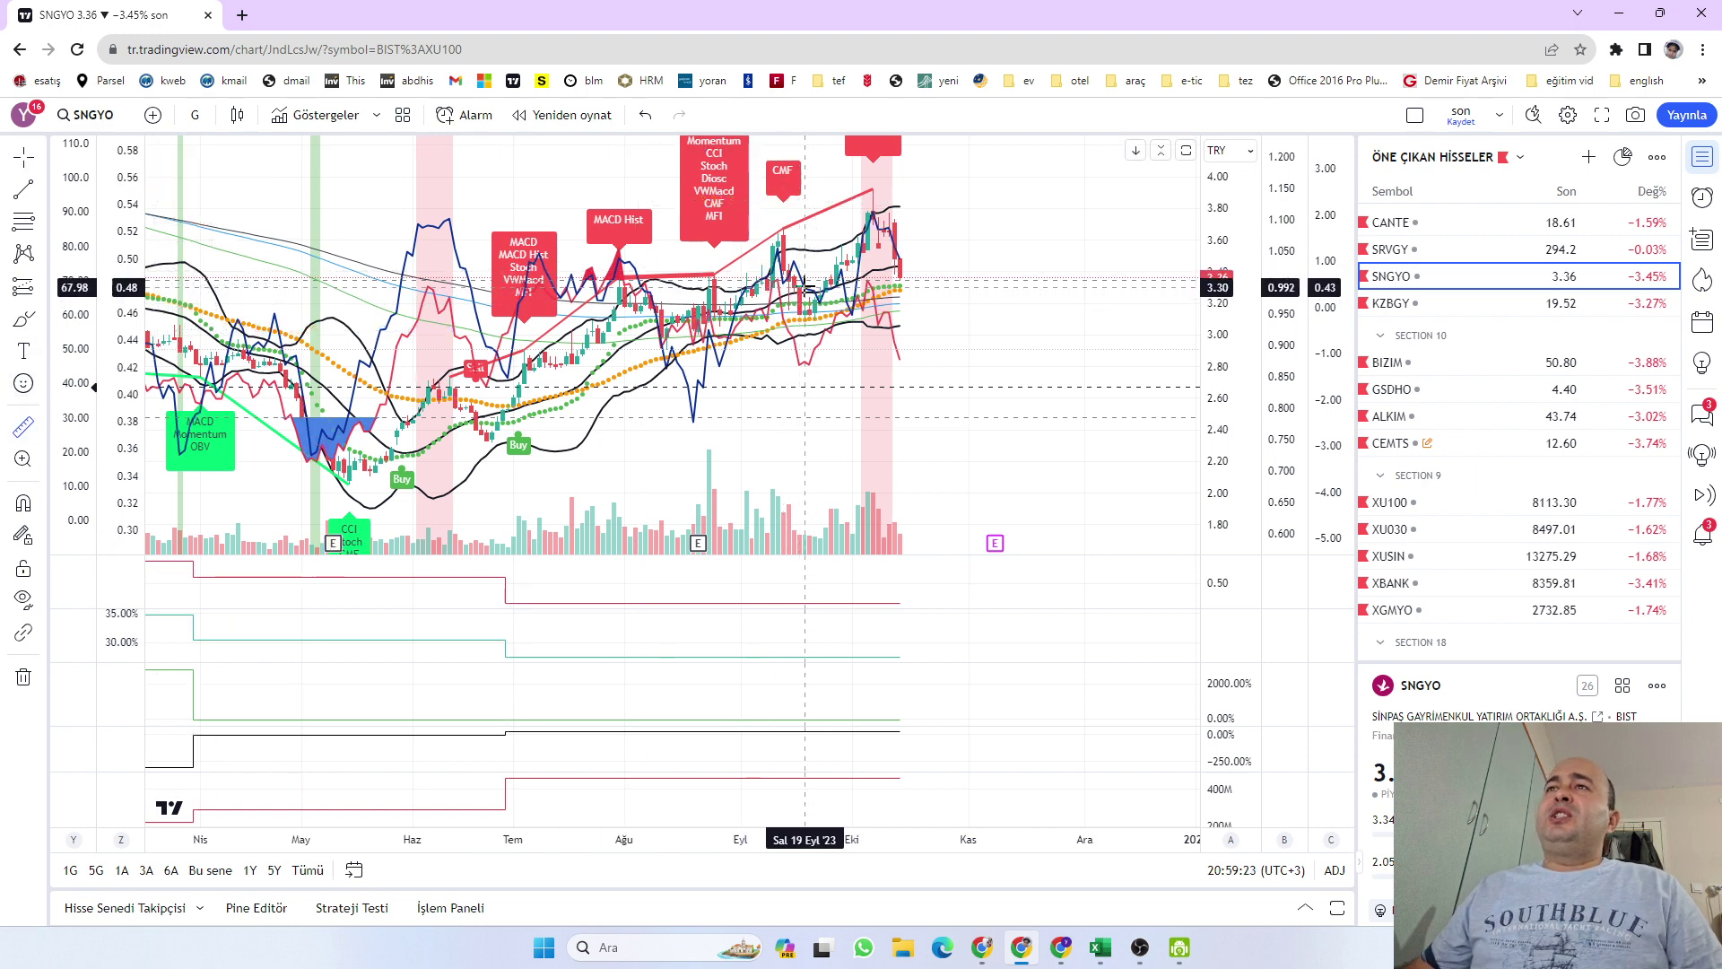
click(812, 287)
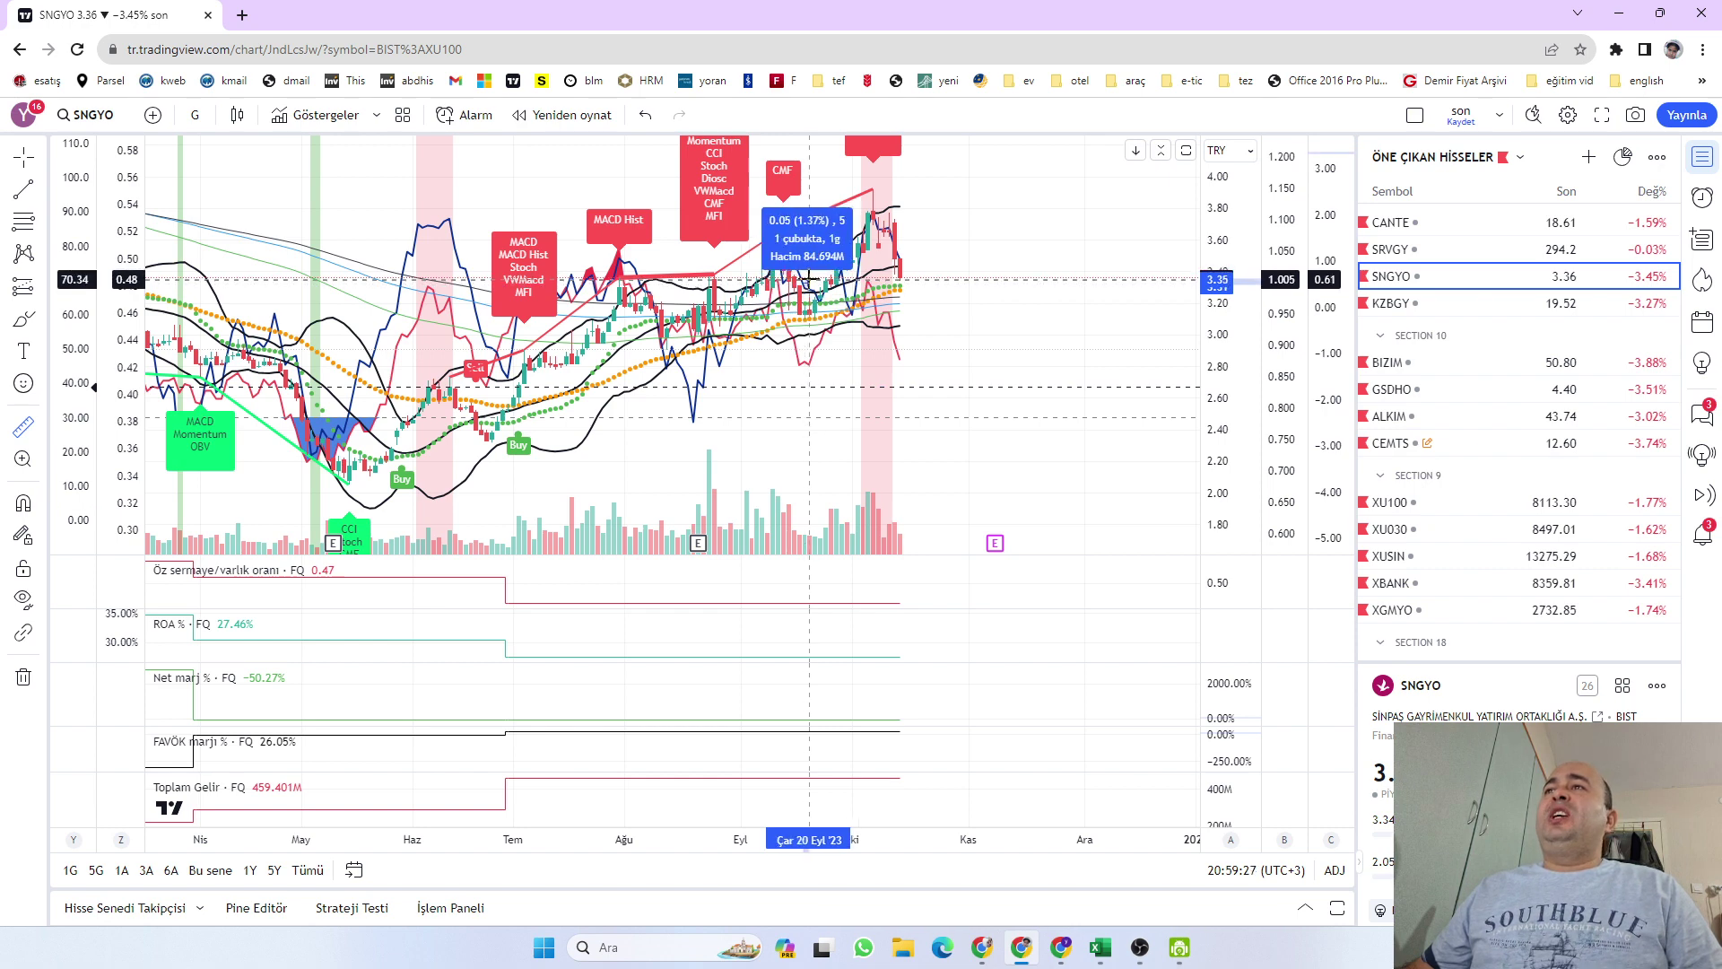
key(Escape)
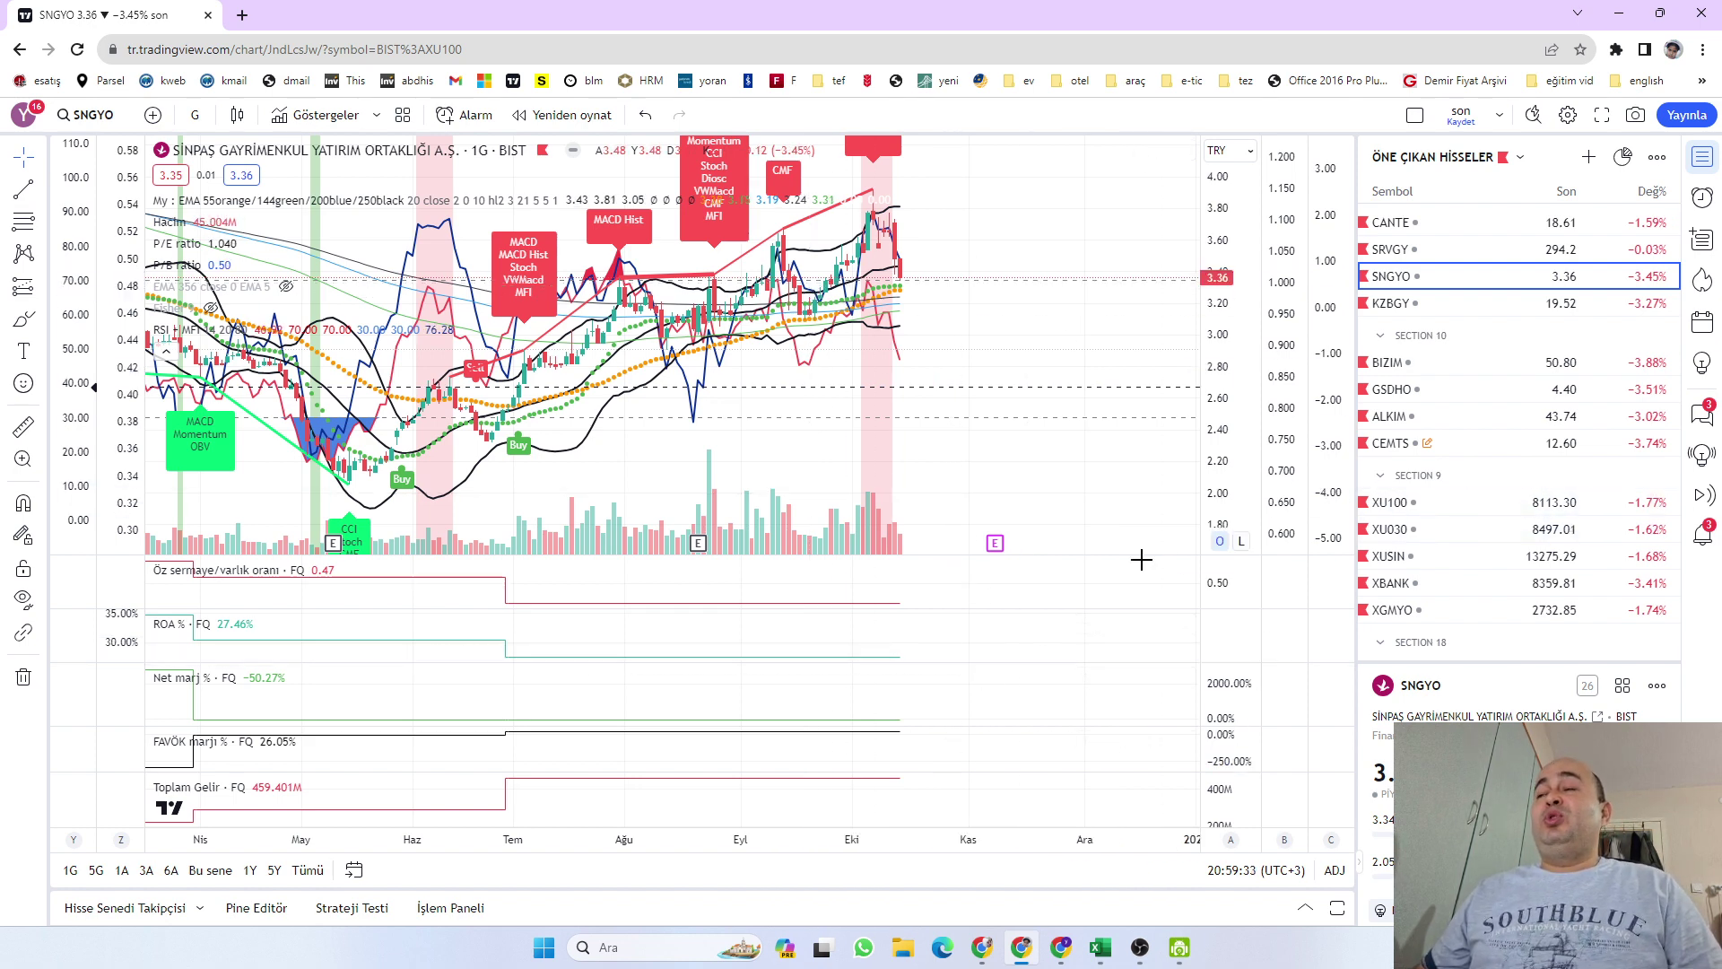
Switch to Excel and inspect the formula in S34 that adds the daily futures gains and losses to the portfolio total
mouse_move(1106, 963)
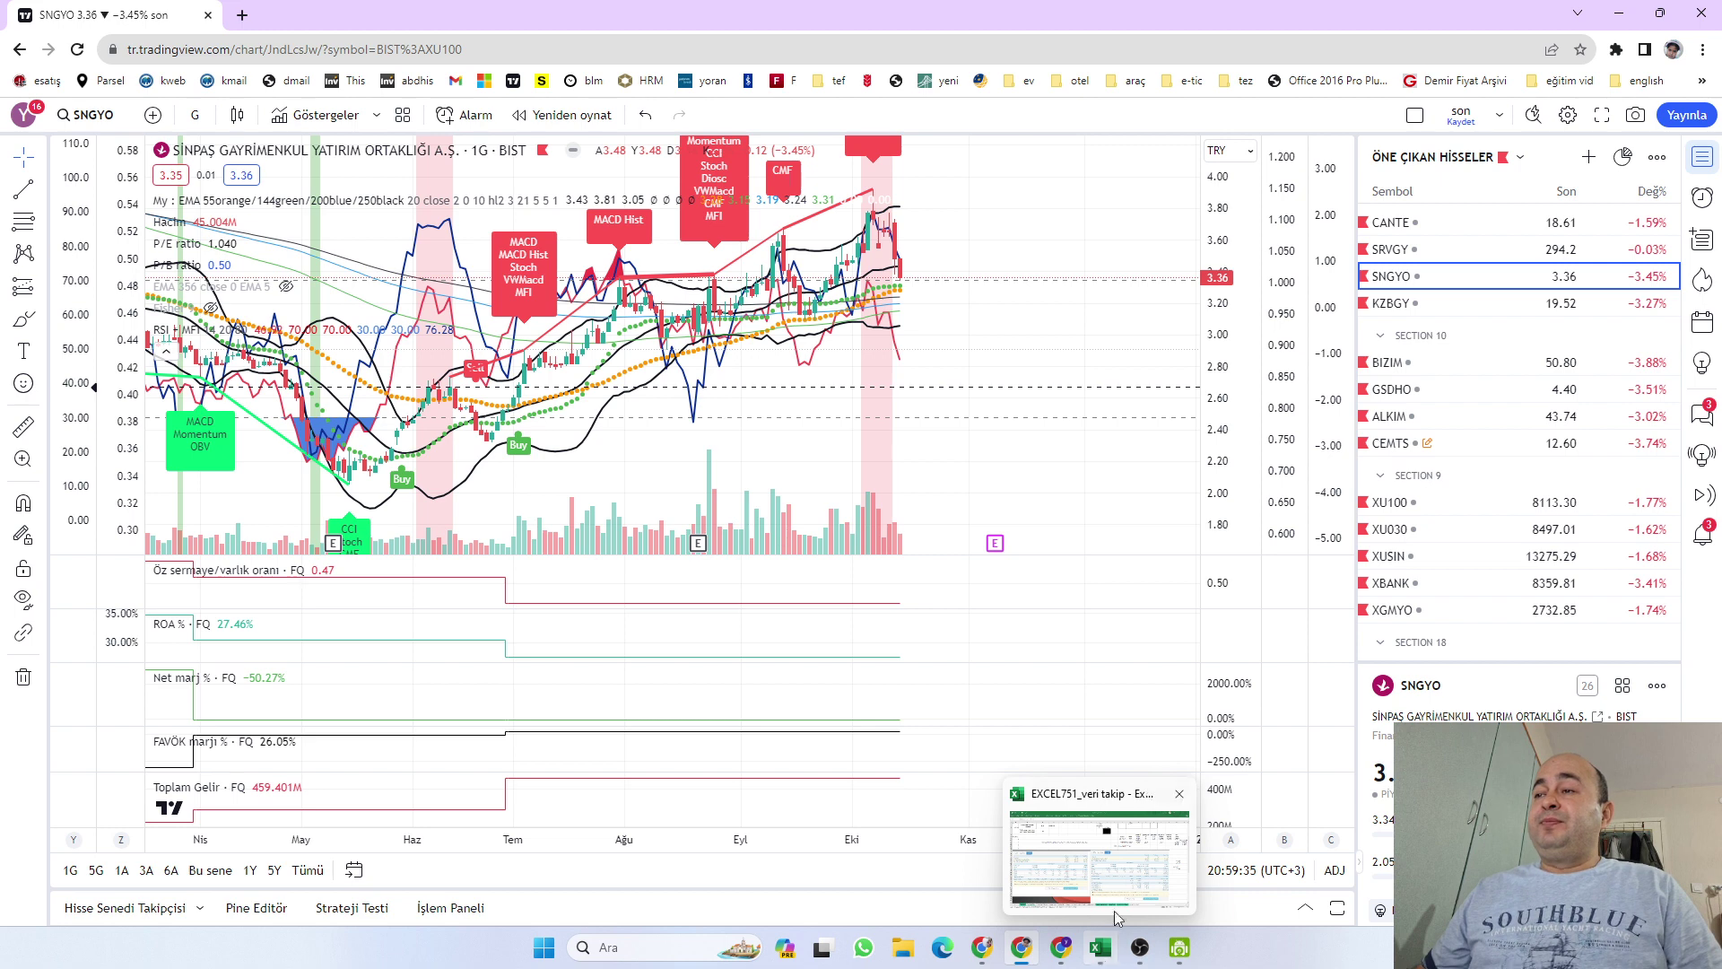
click(1131, 872)
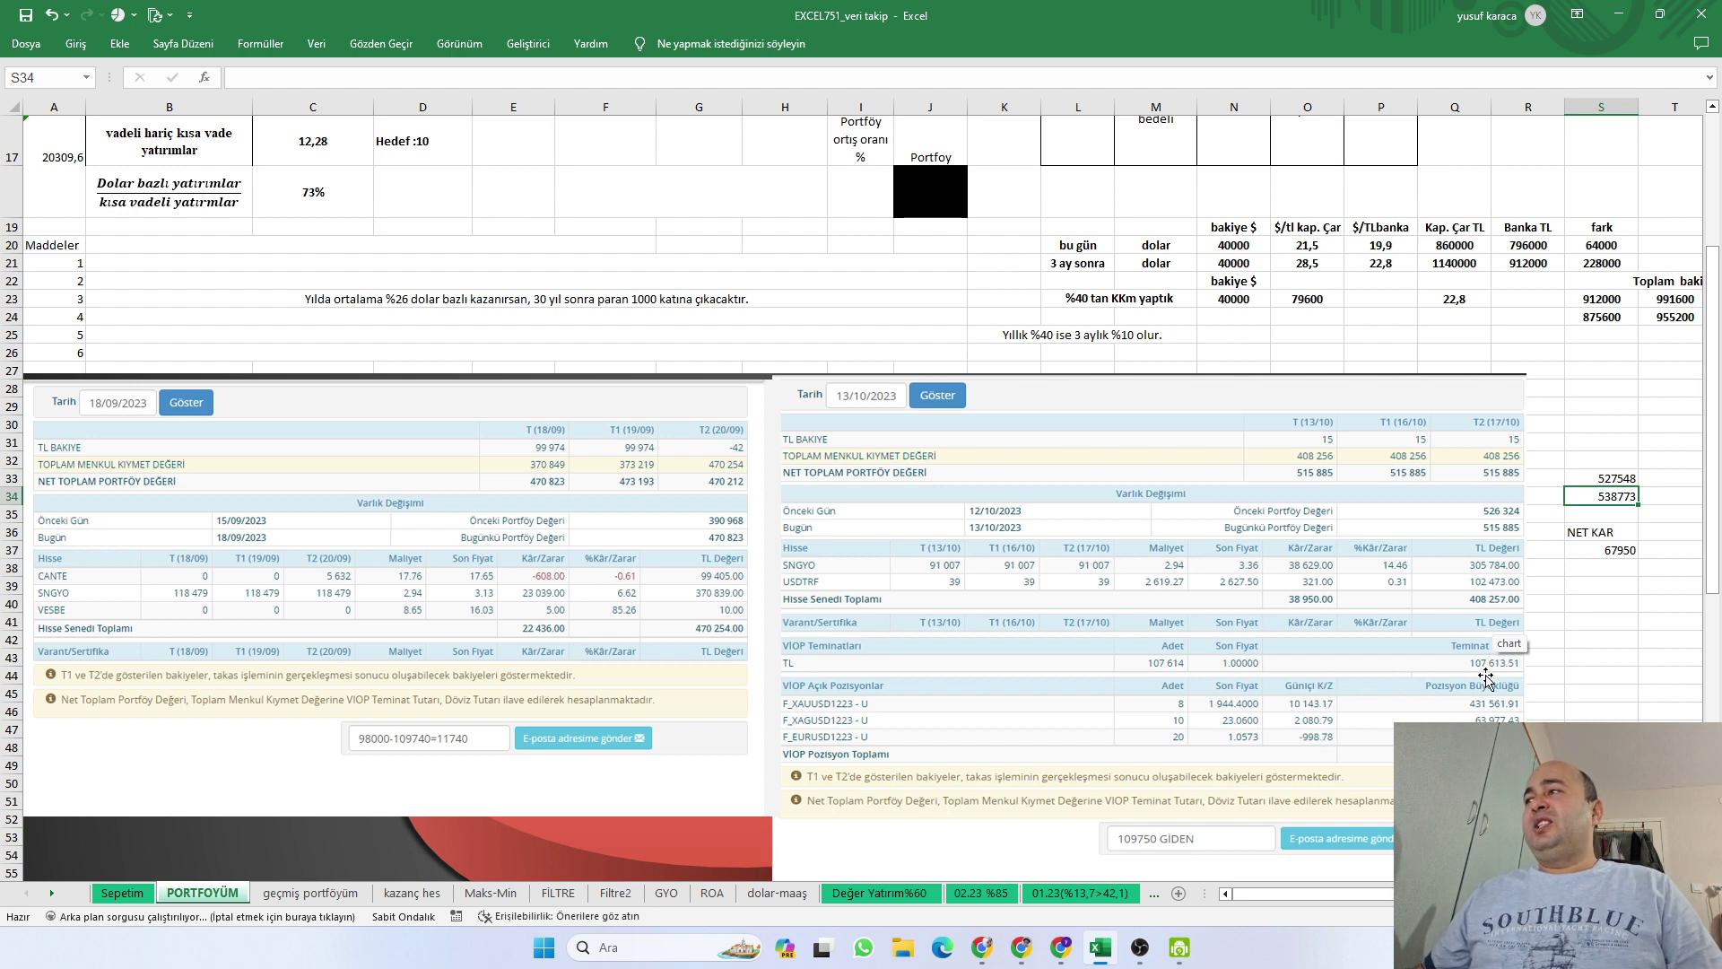
click(1602, 589)
click(1622, 500)
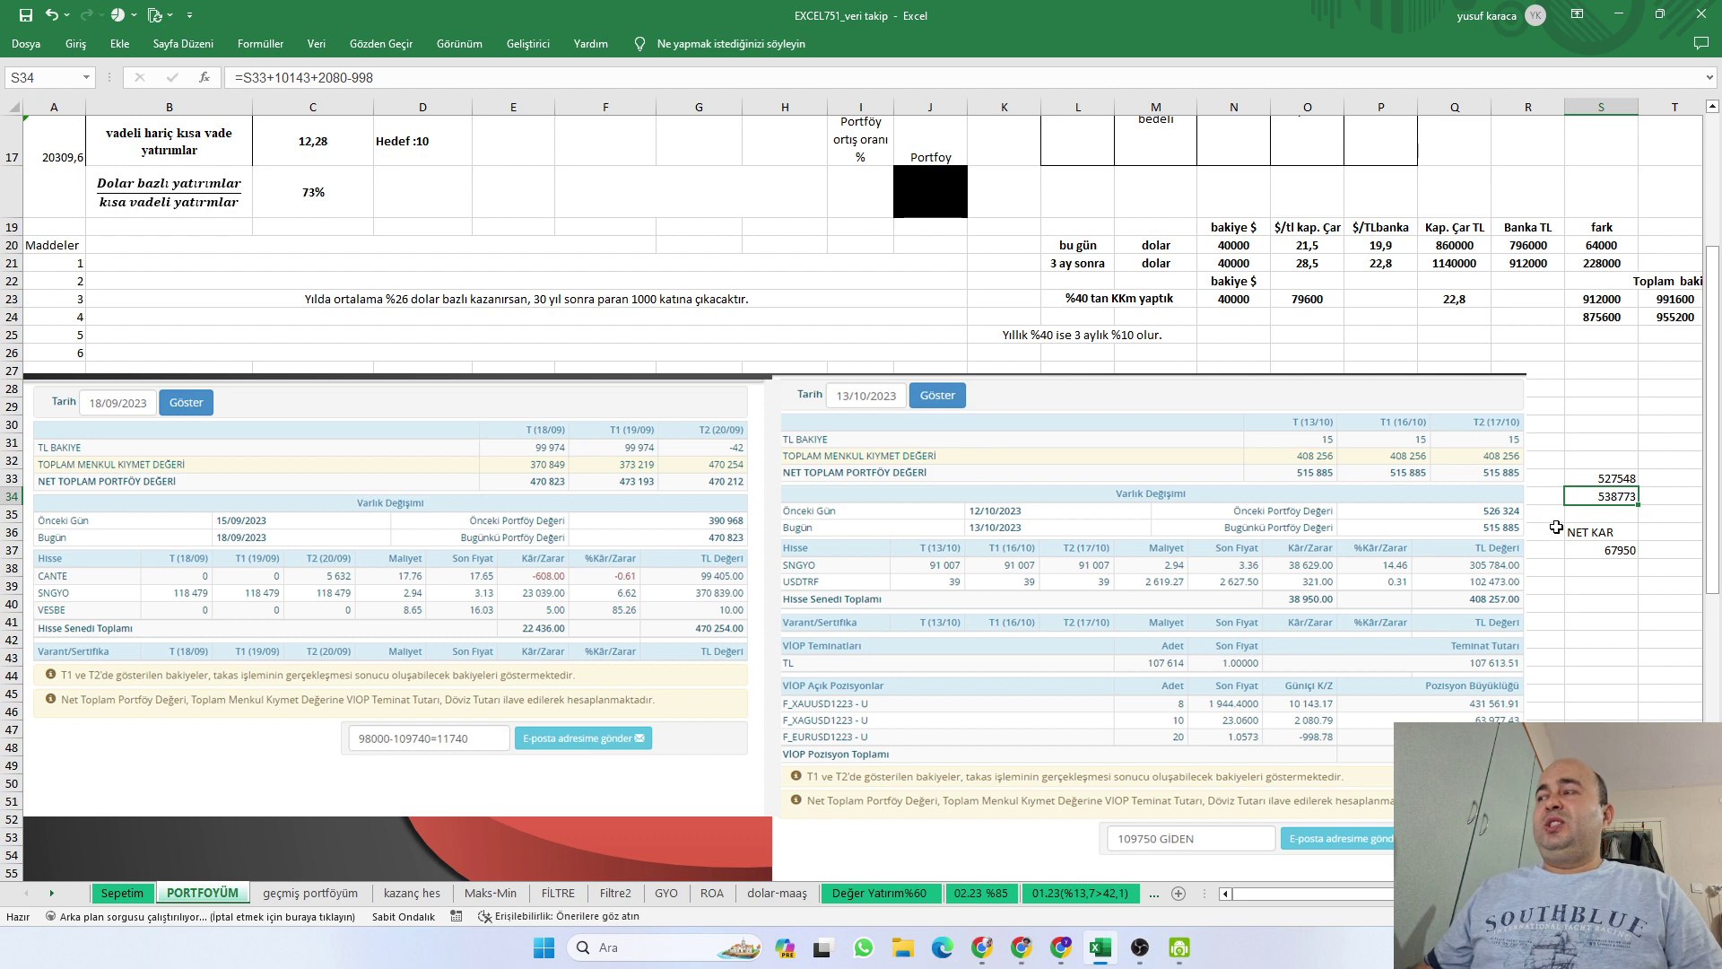
Inspect the S34 total and the net profit formula in S37, closing the data source error, and open Calculator
click(1305, 475)
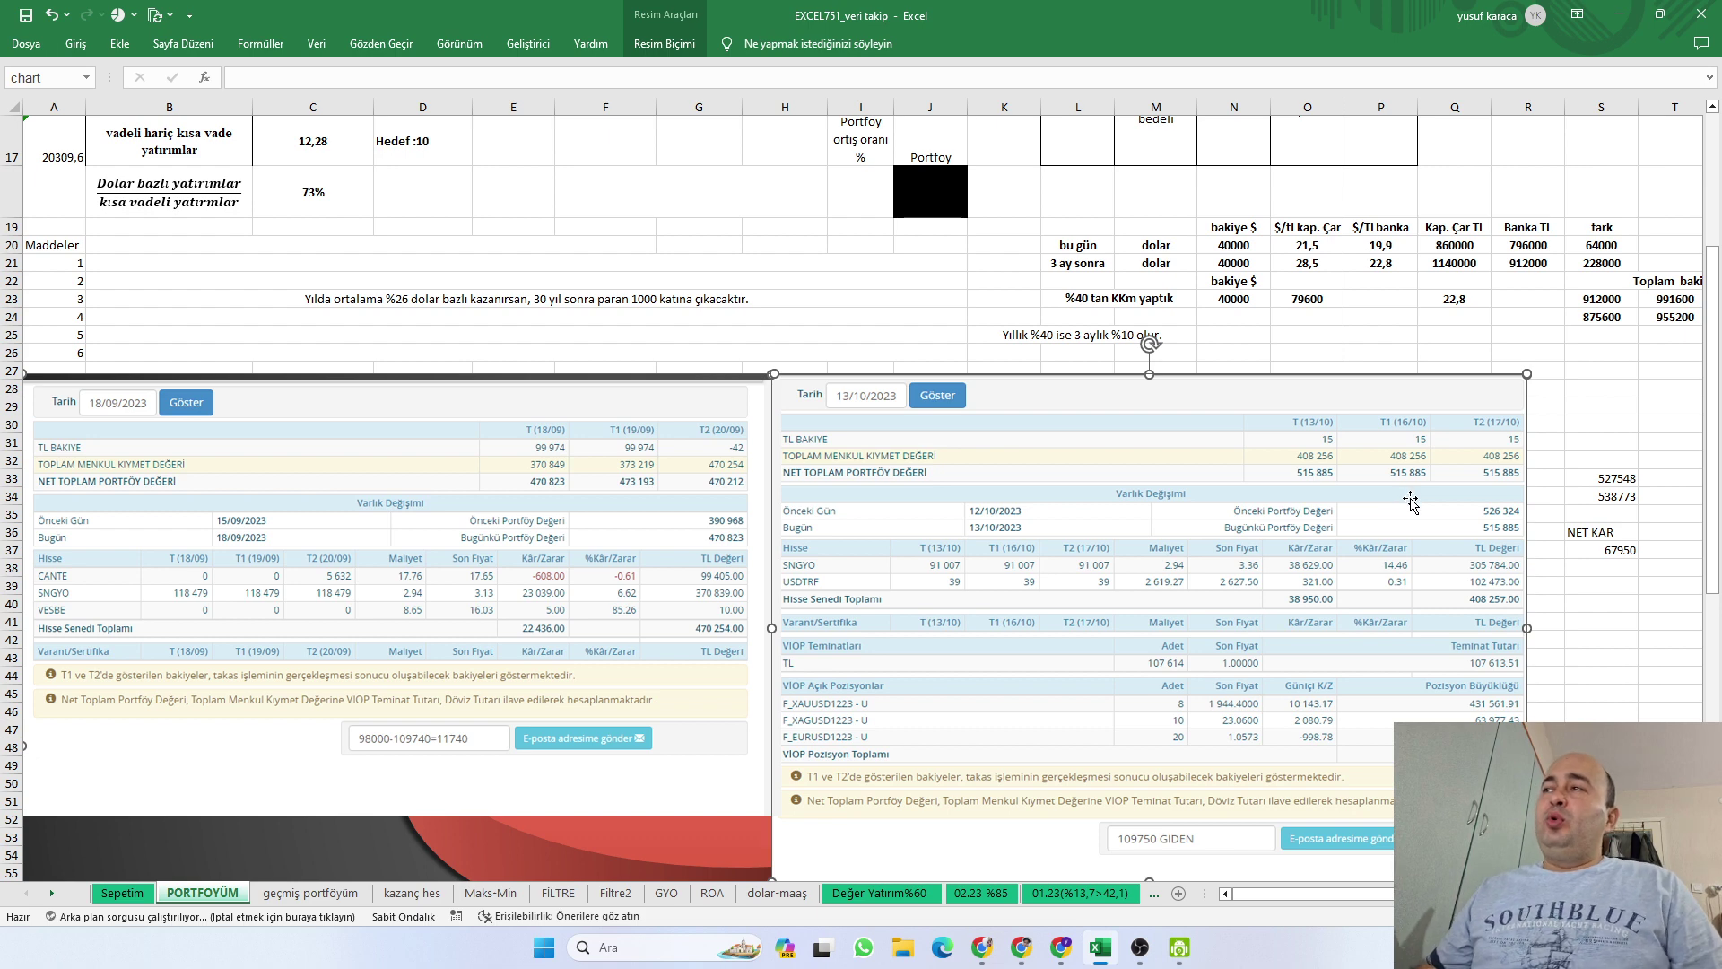
click(1621, 498)
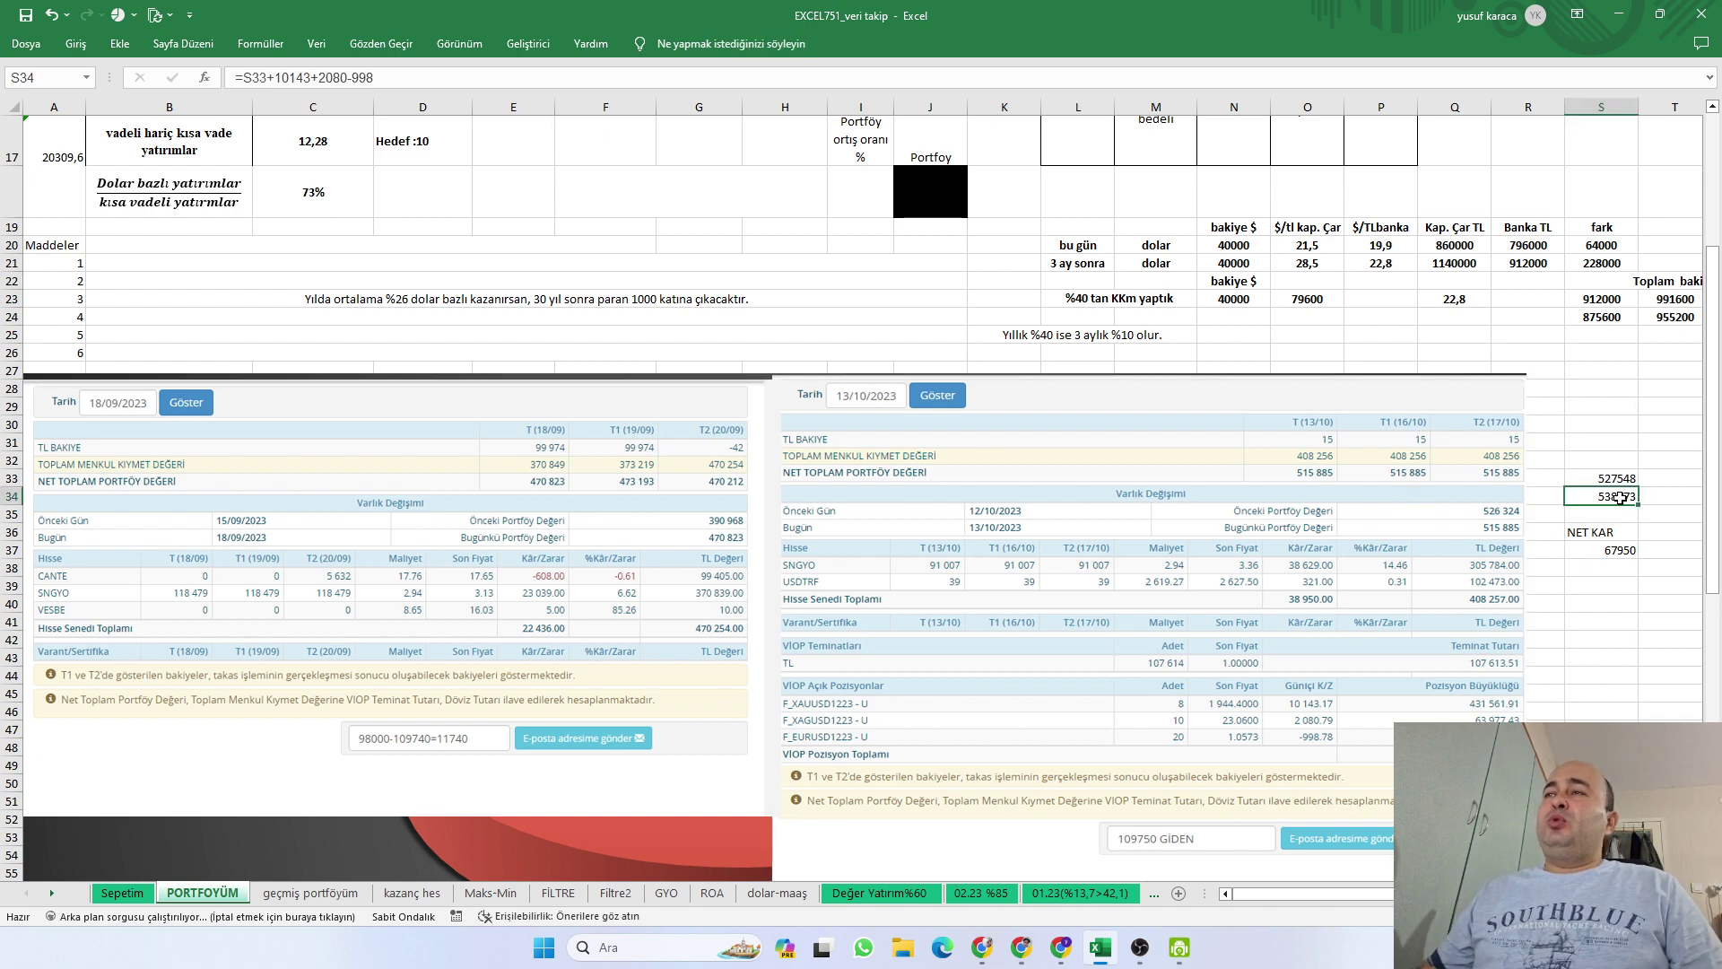
click(1605, 553)
click(368, 74)
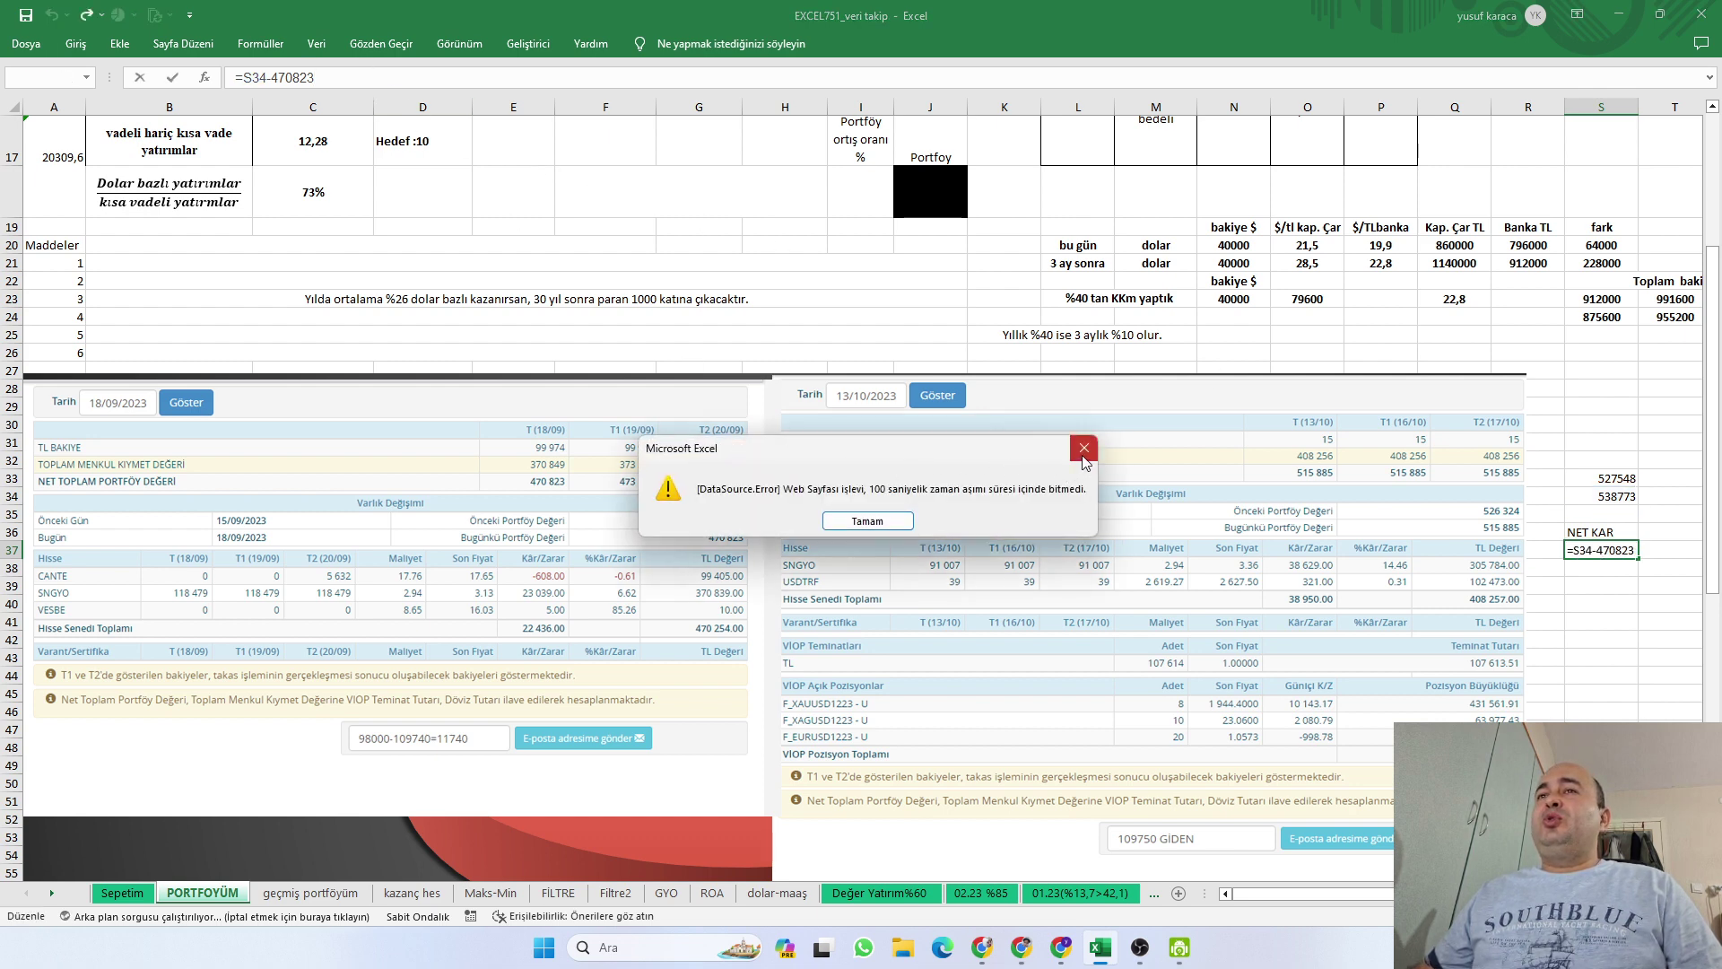
click(1084, 448)
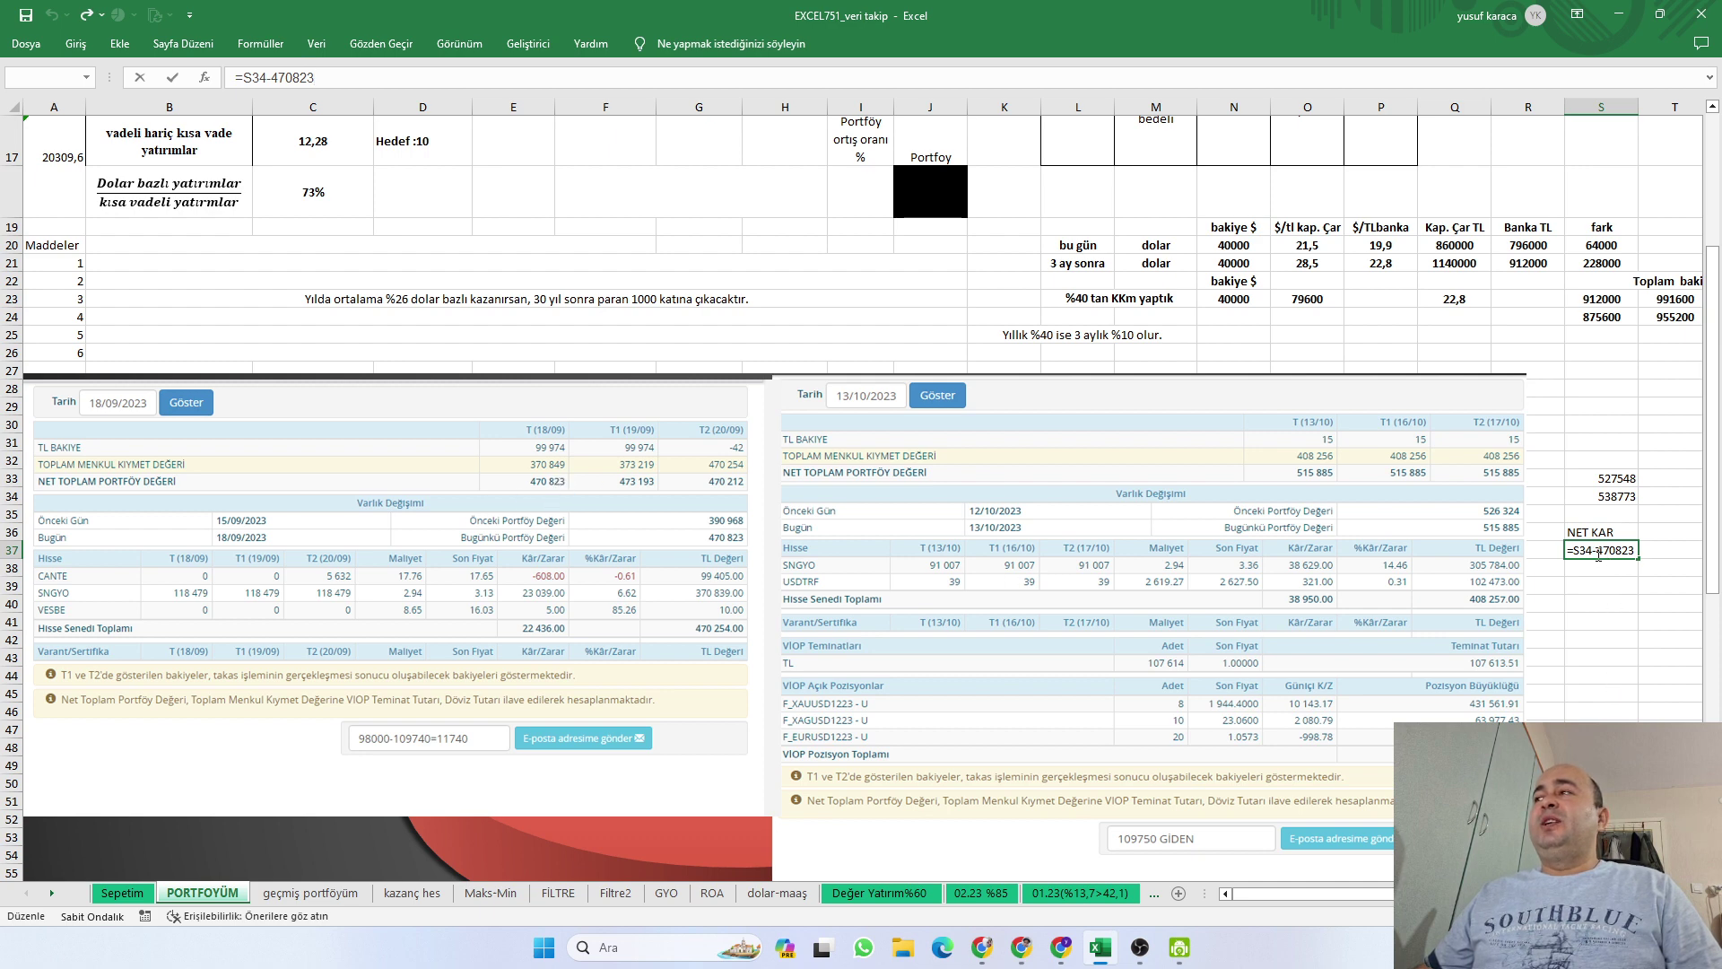
click(1602, 585)
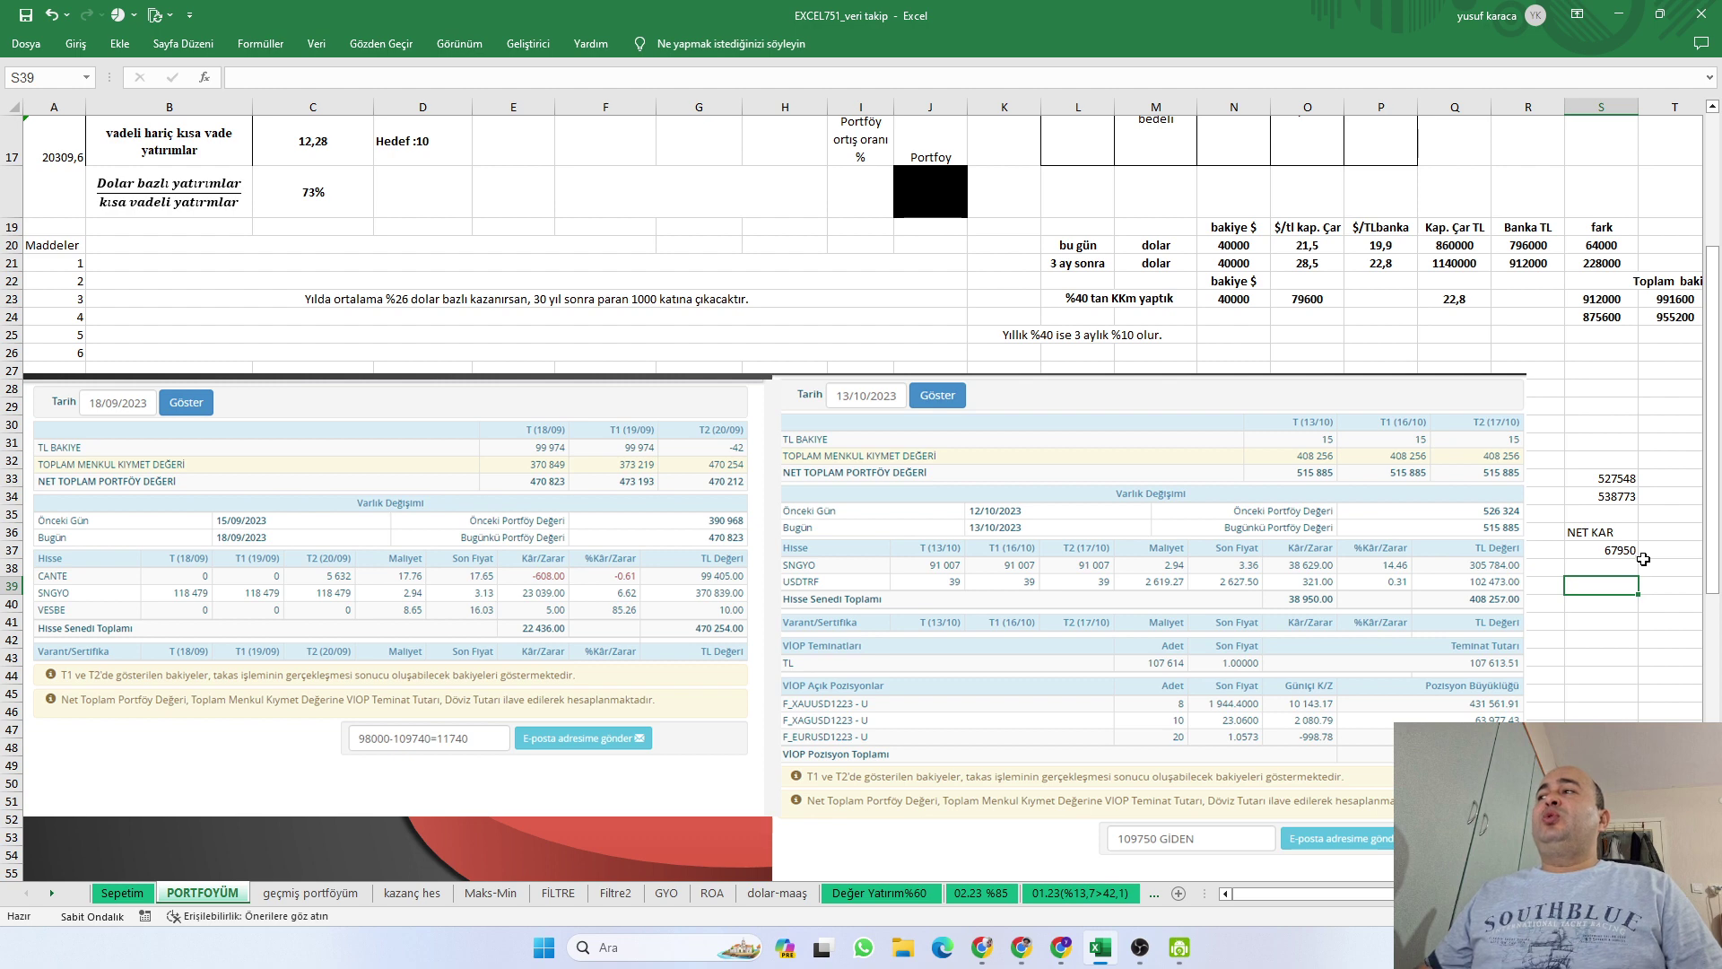
click(1588, 548)
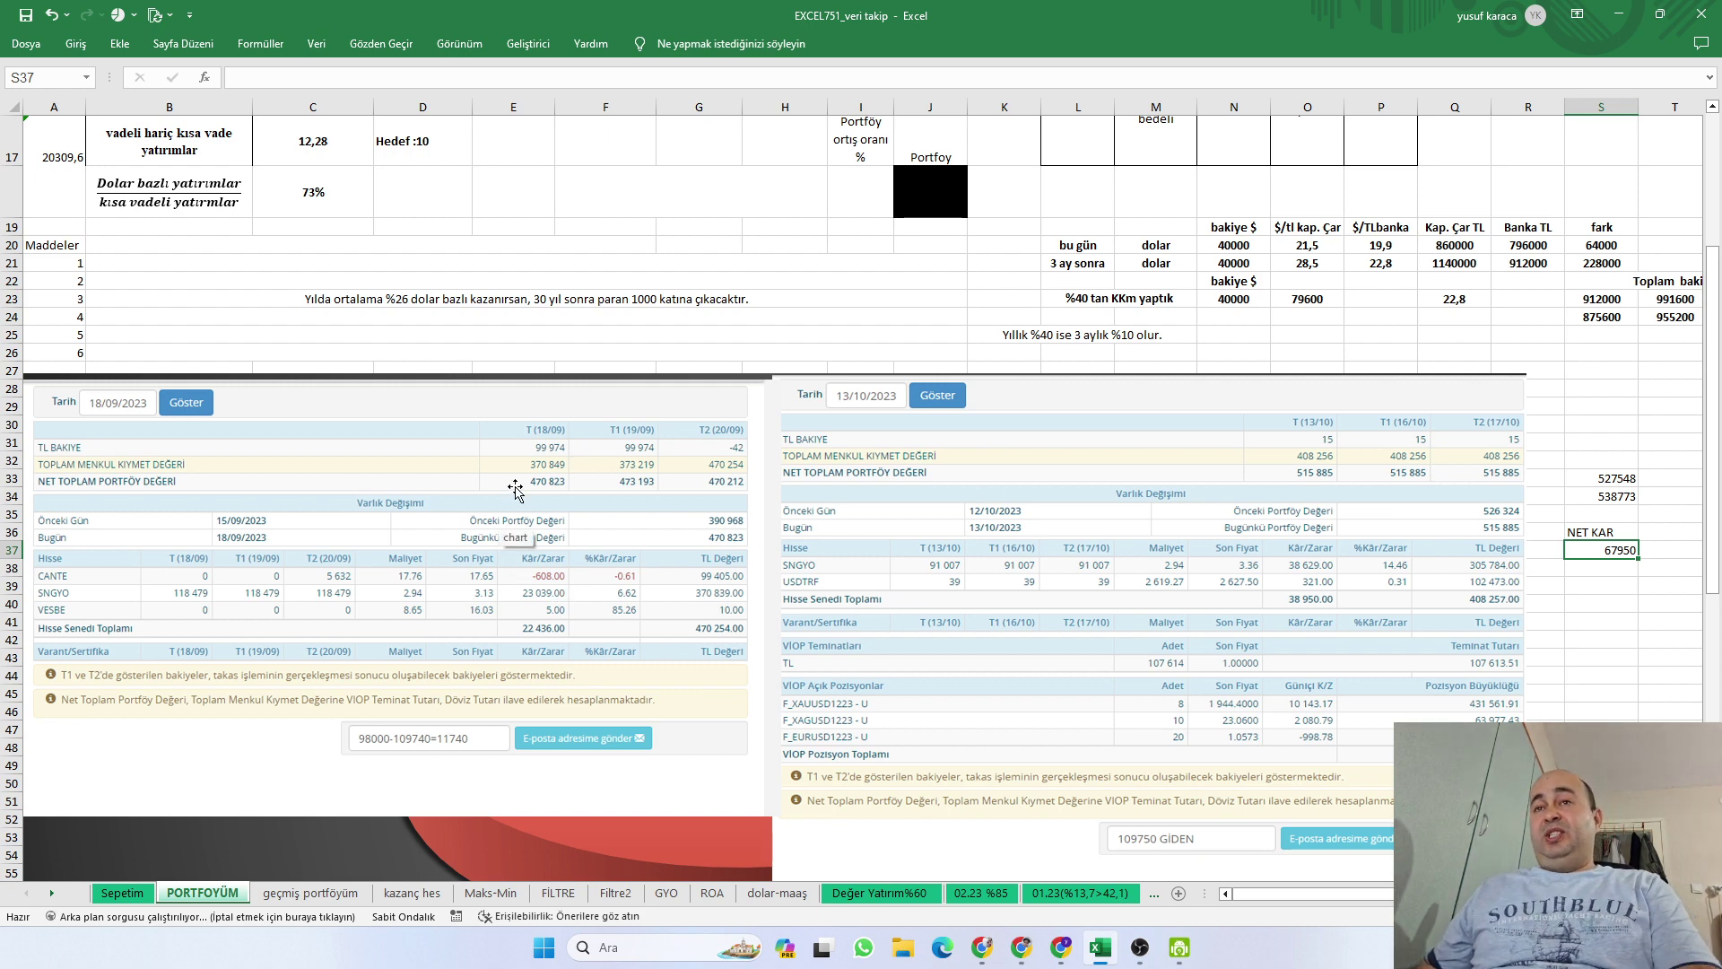
key(XF86Calculator)
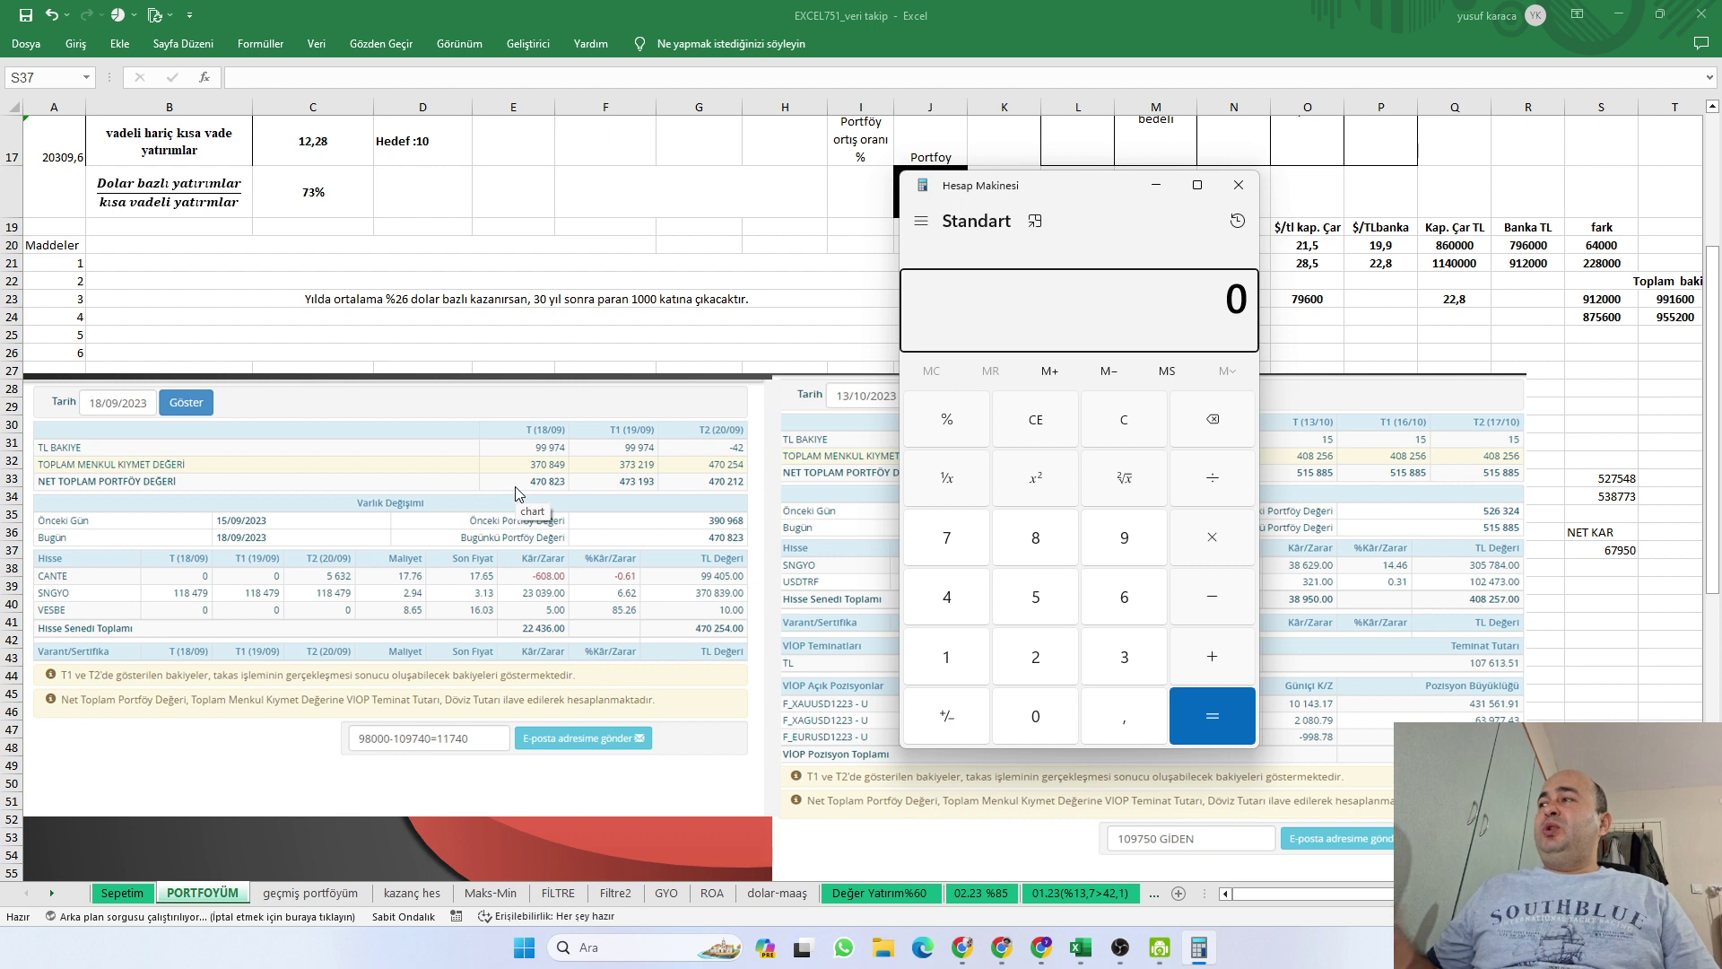
text(67.95)
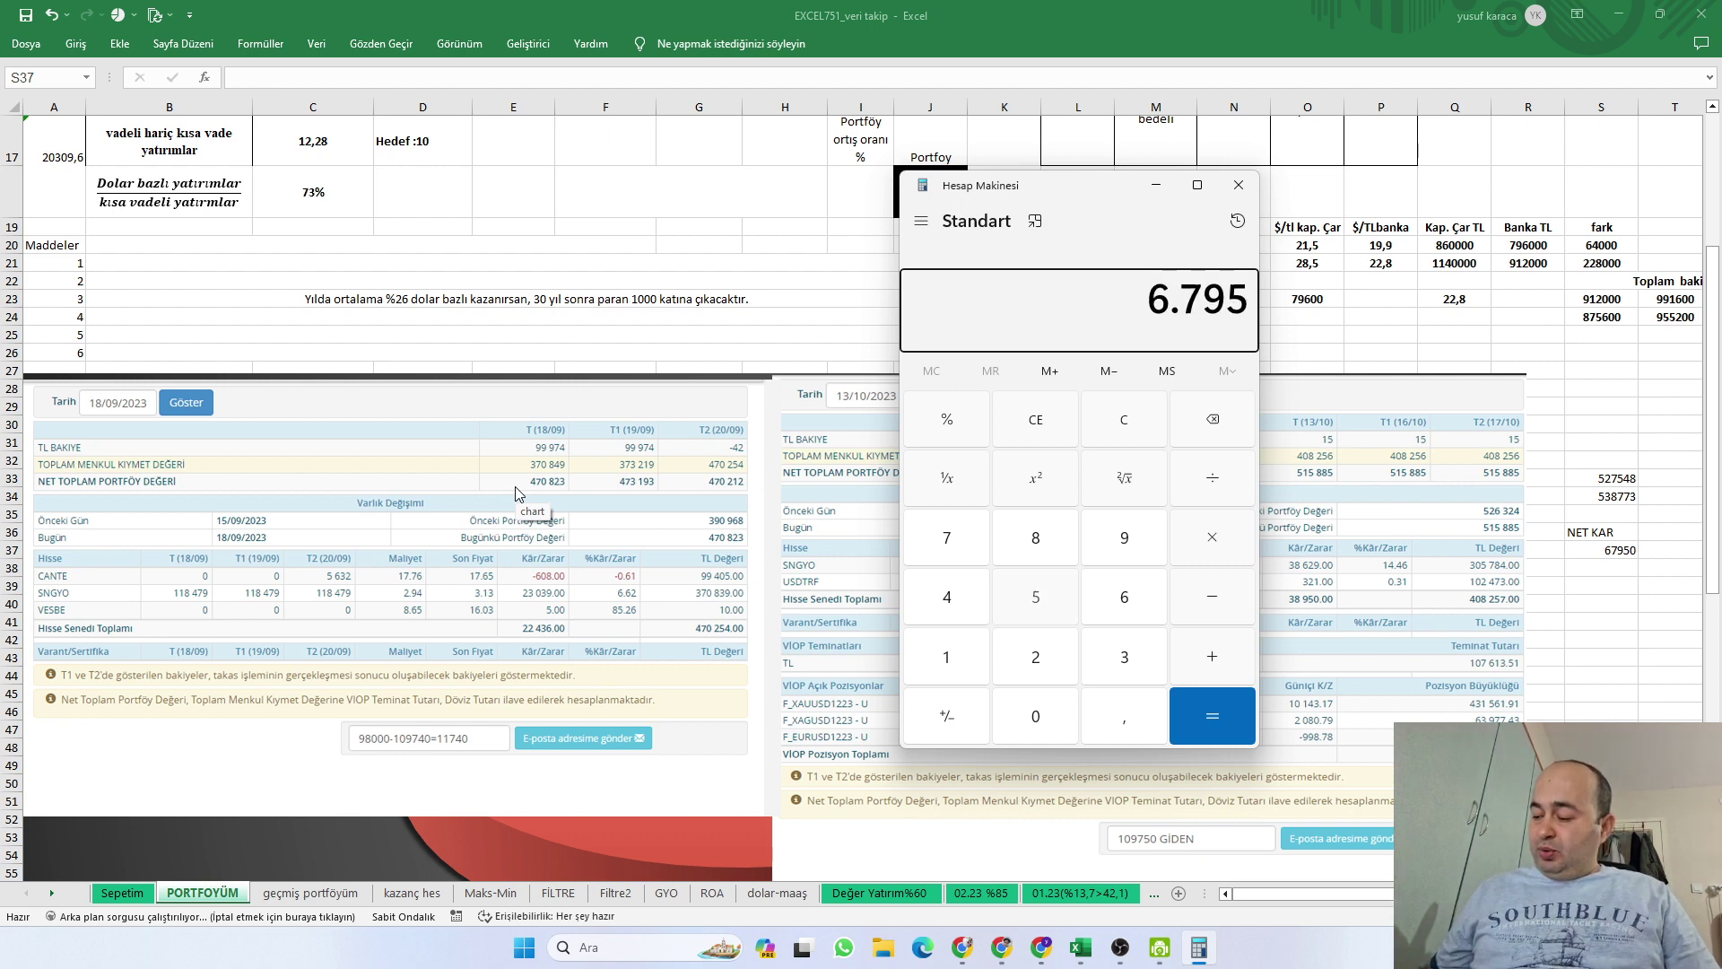
text(0)
key(slash)
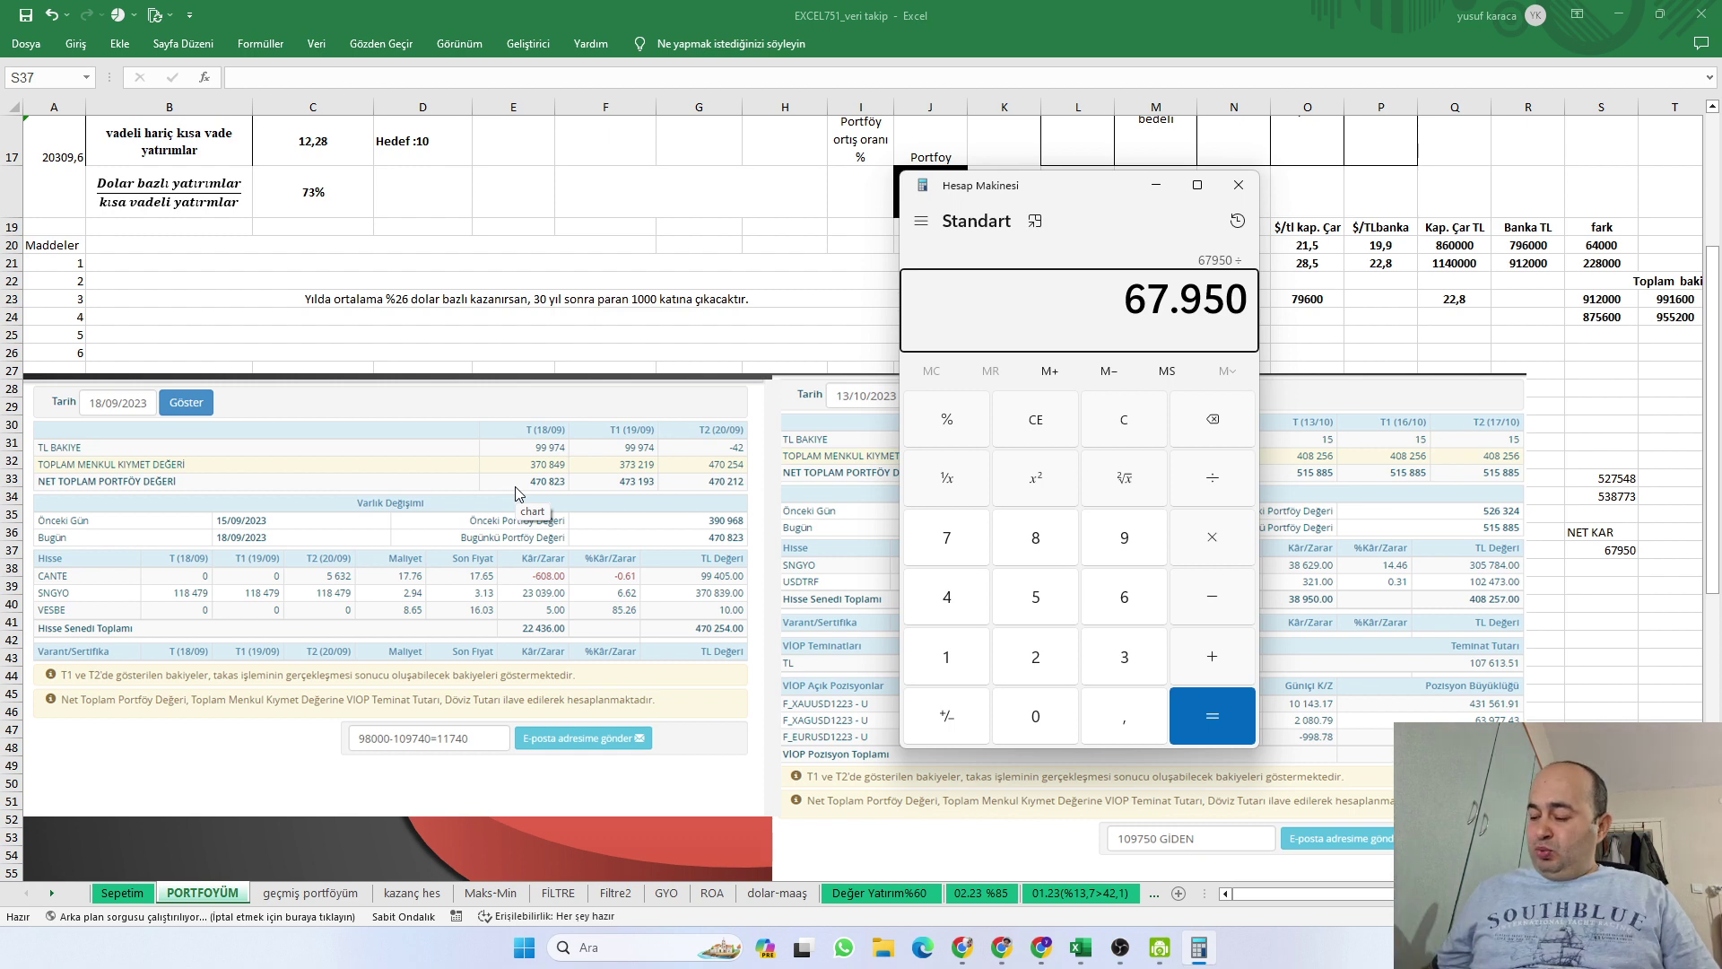
text(4)
text(7.823)
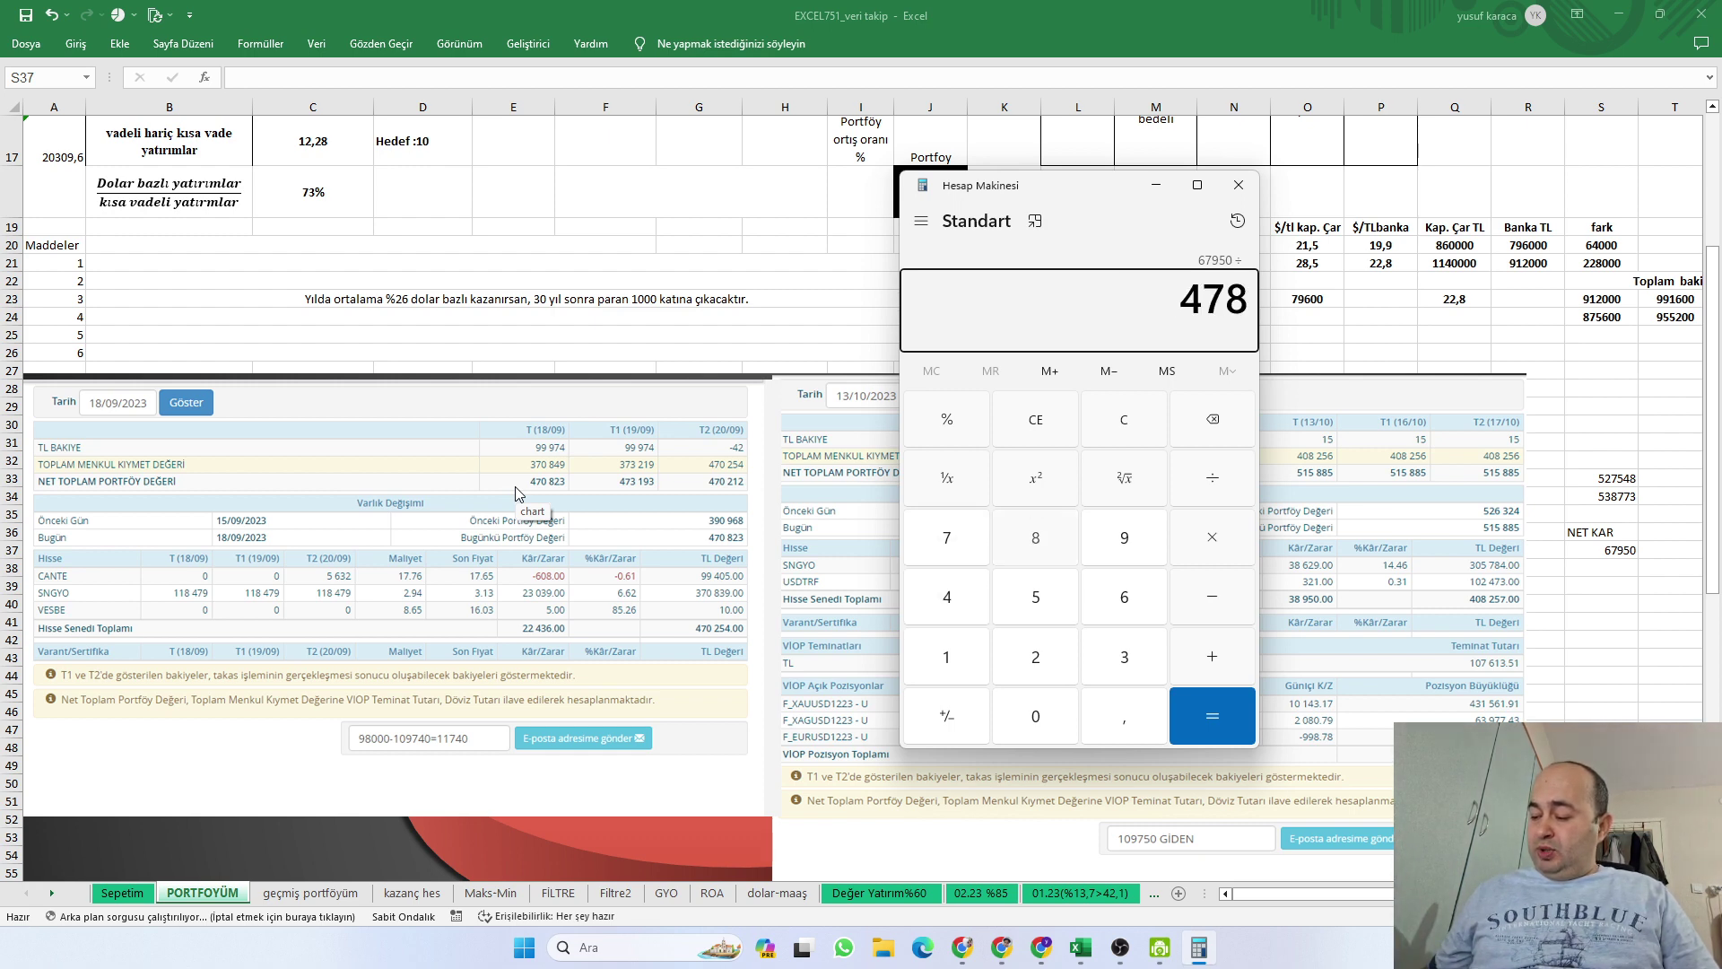
key(Return)
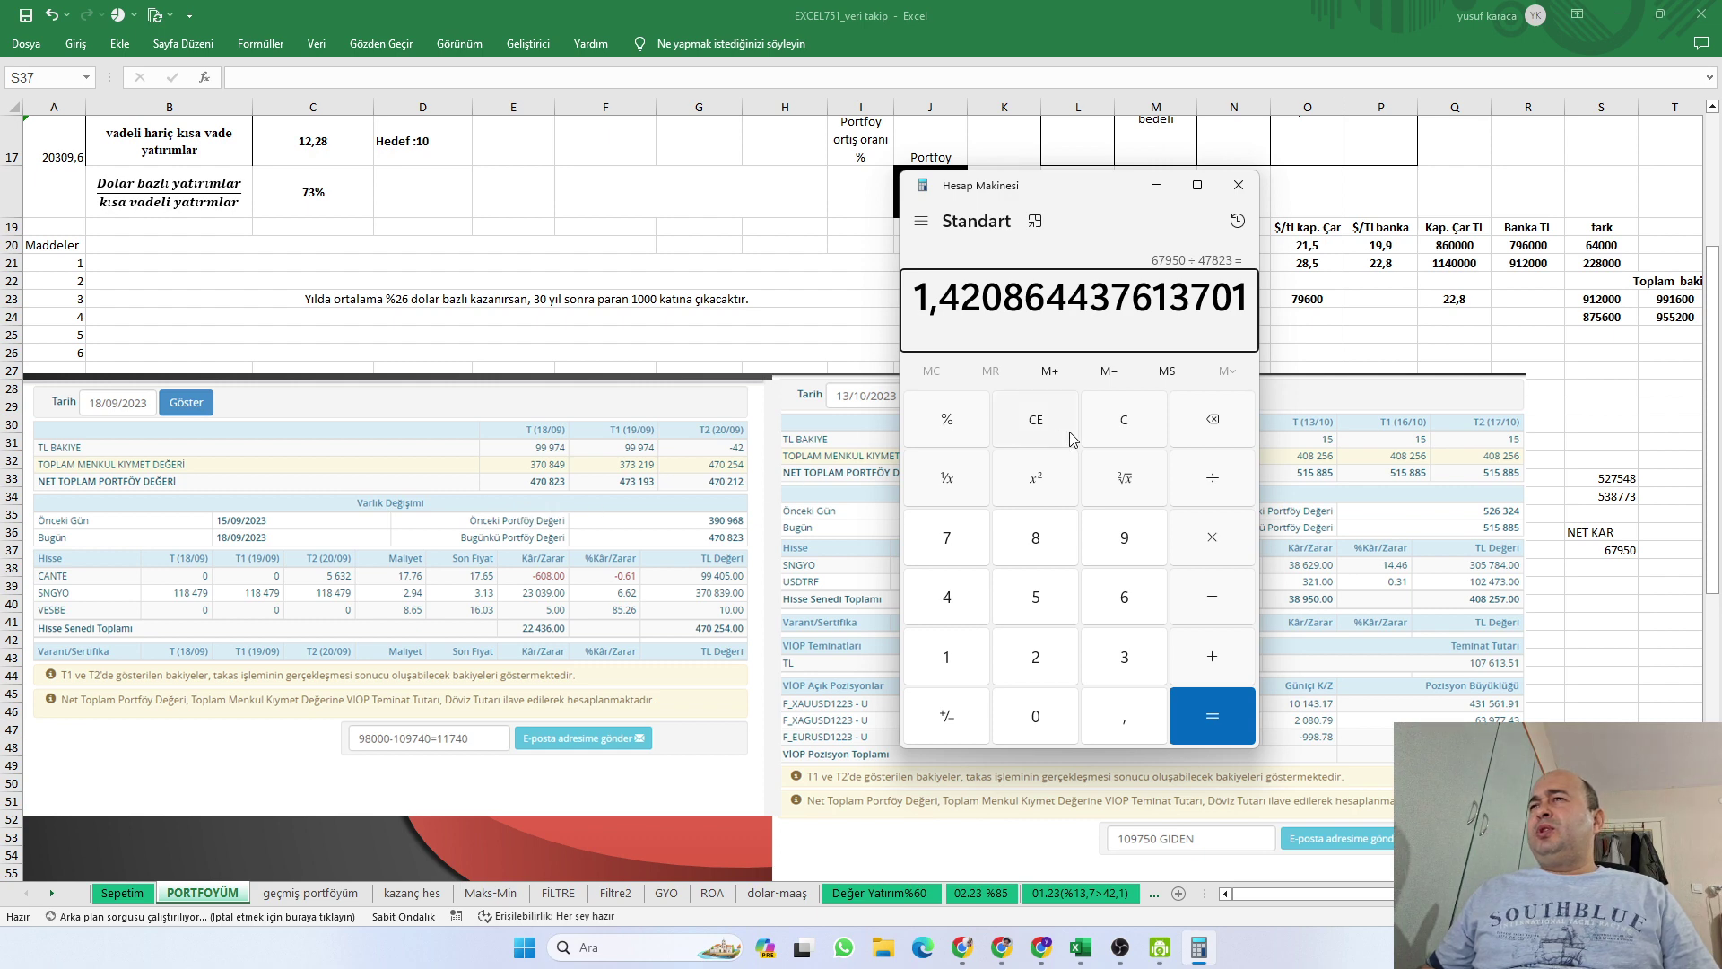
click(1124, 429)
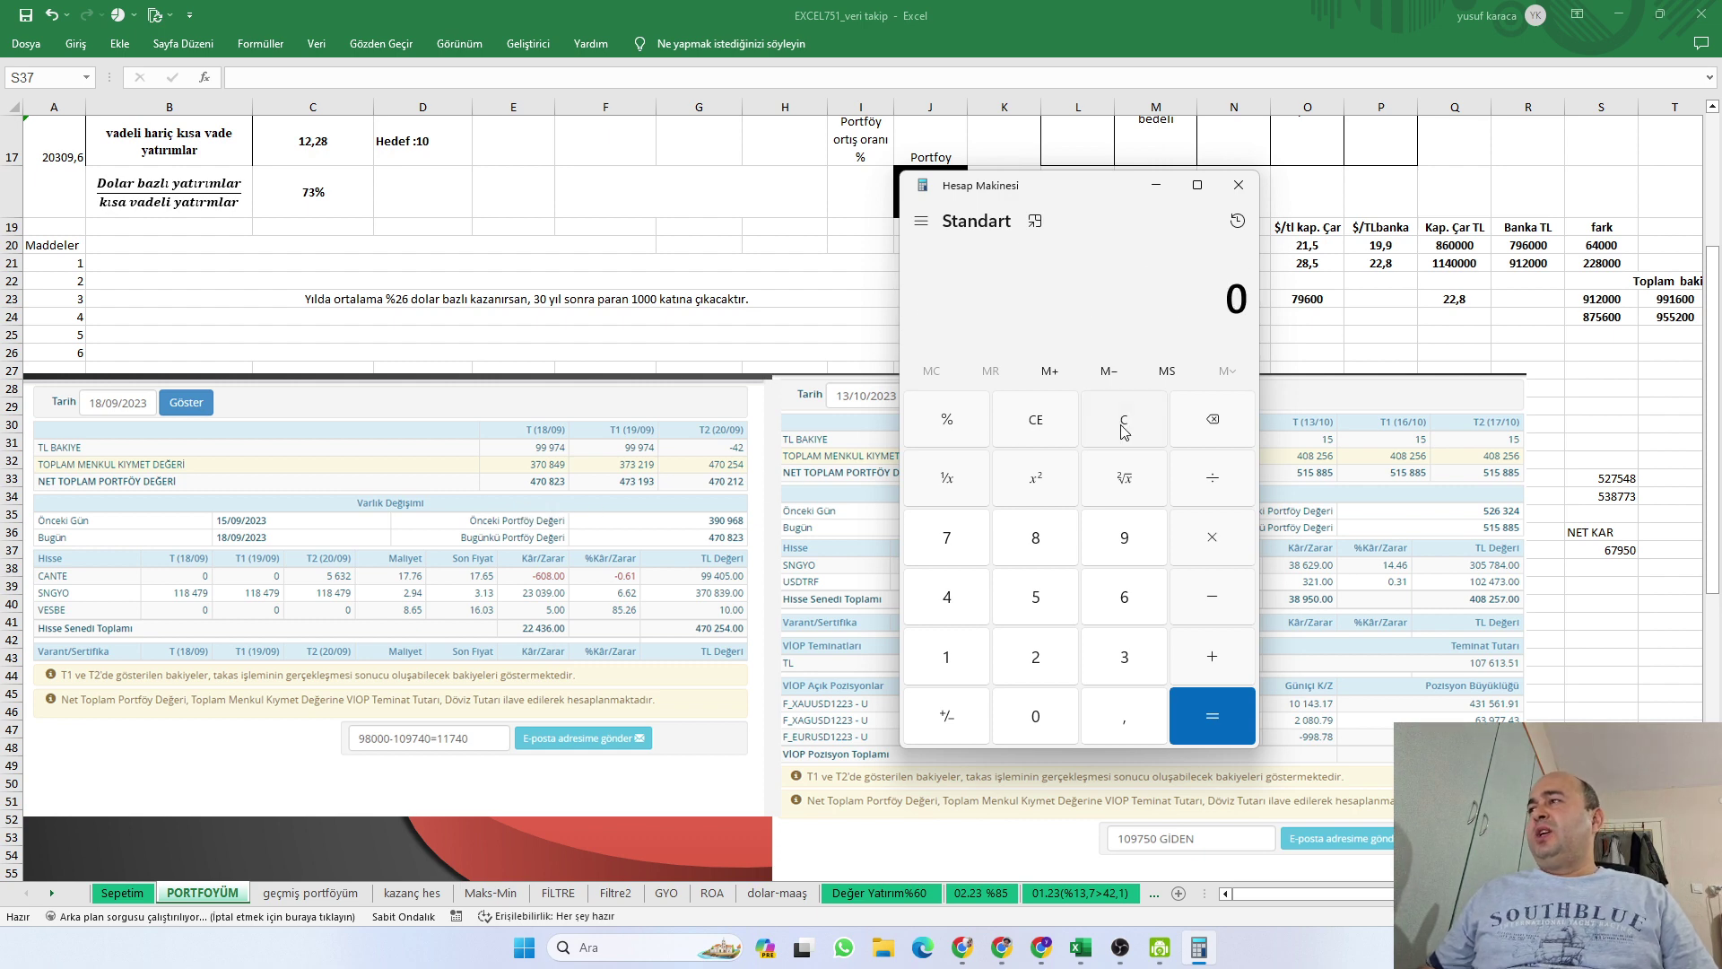
Divide the net profit of 67950 by the 18/09/2023 portfolio value of 470823 in Calculator, and close it
text(6)
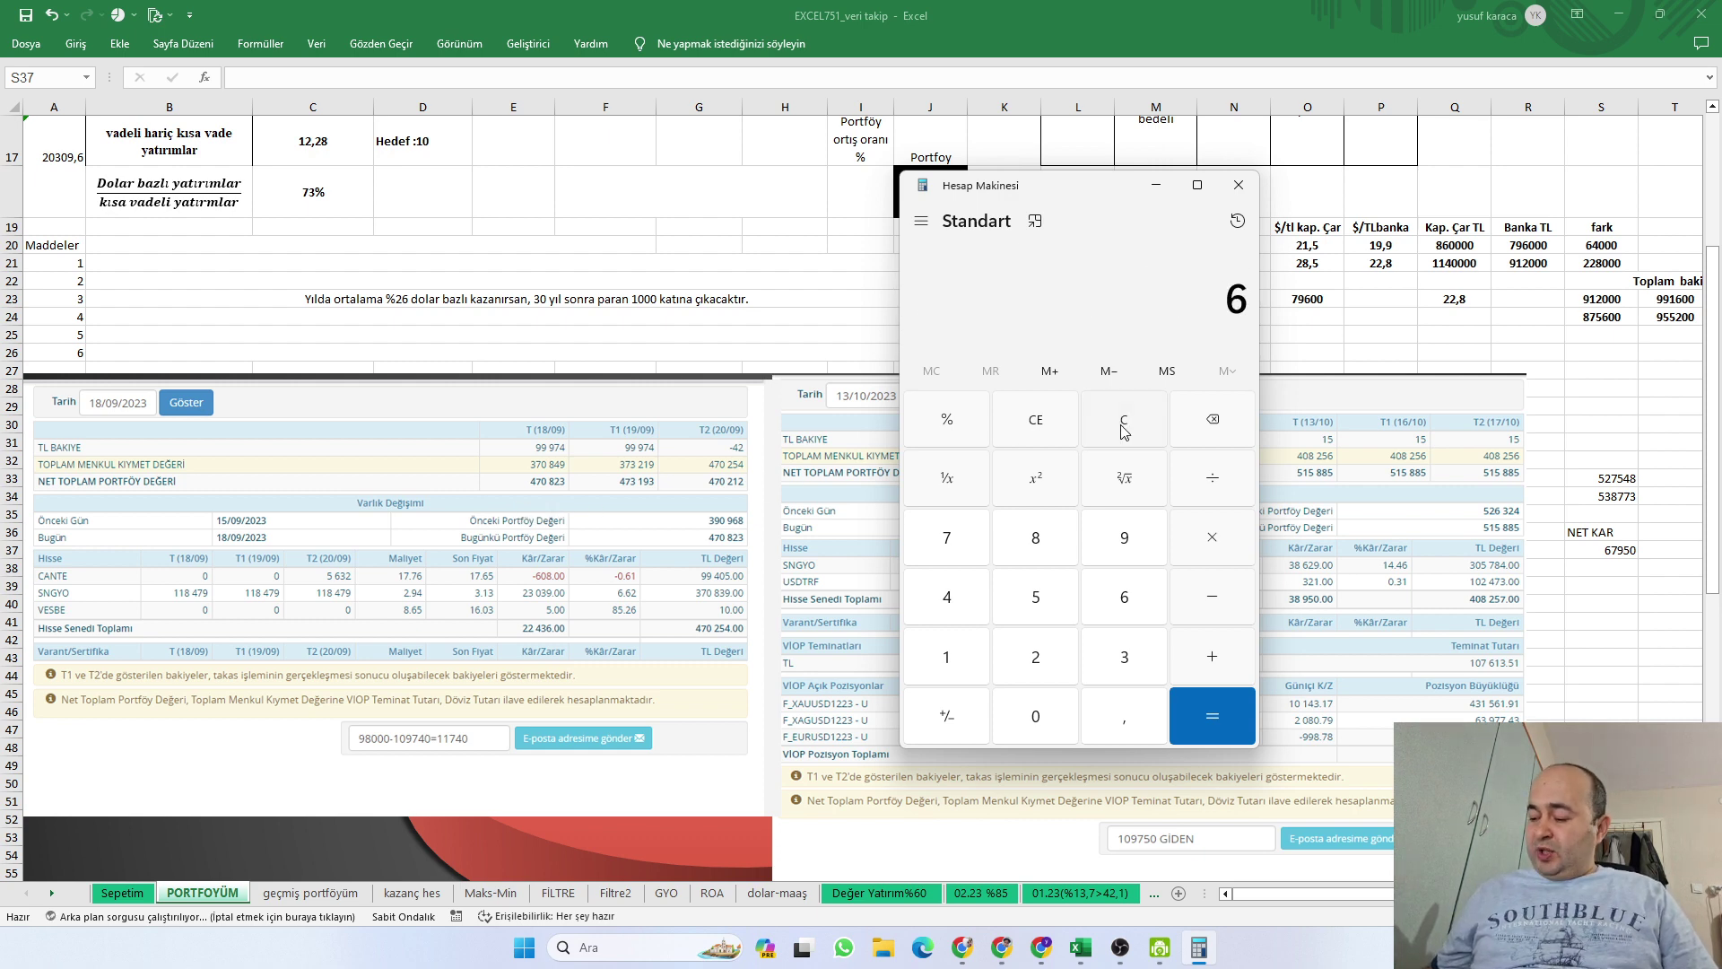
text(7950)
key(slash)
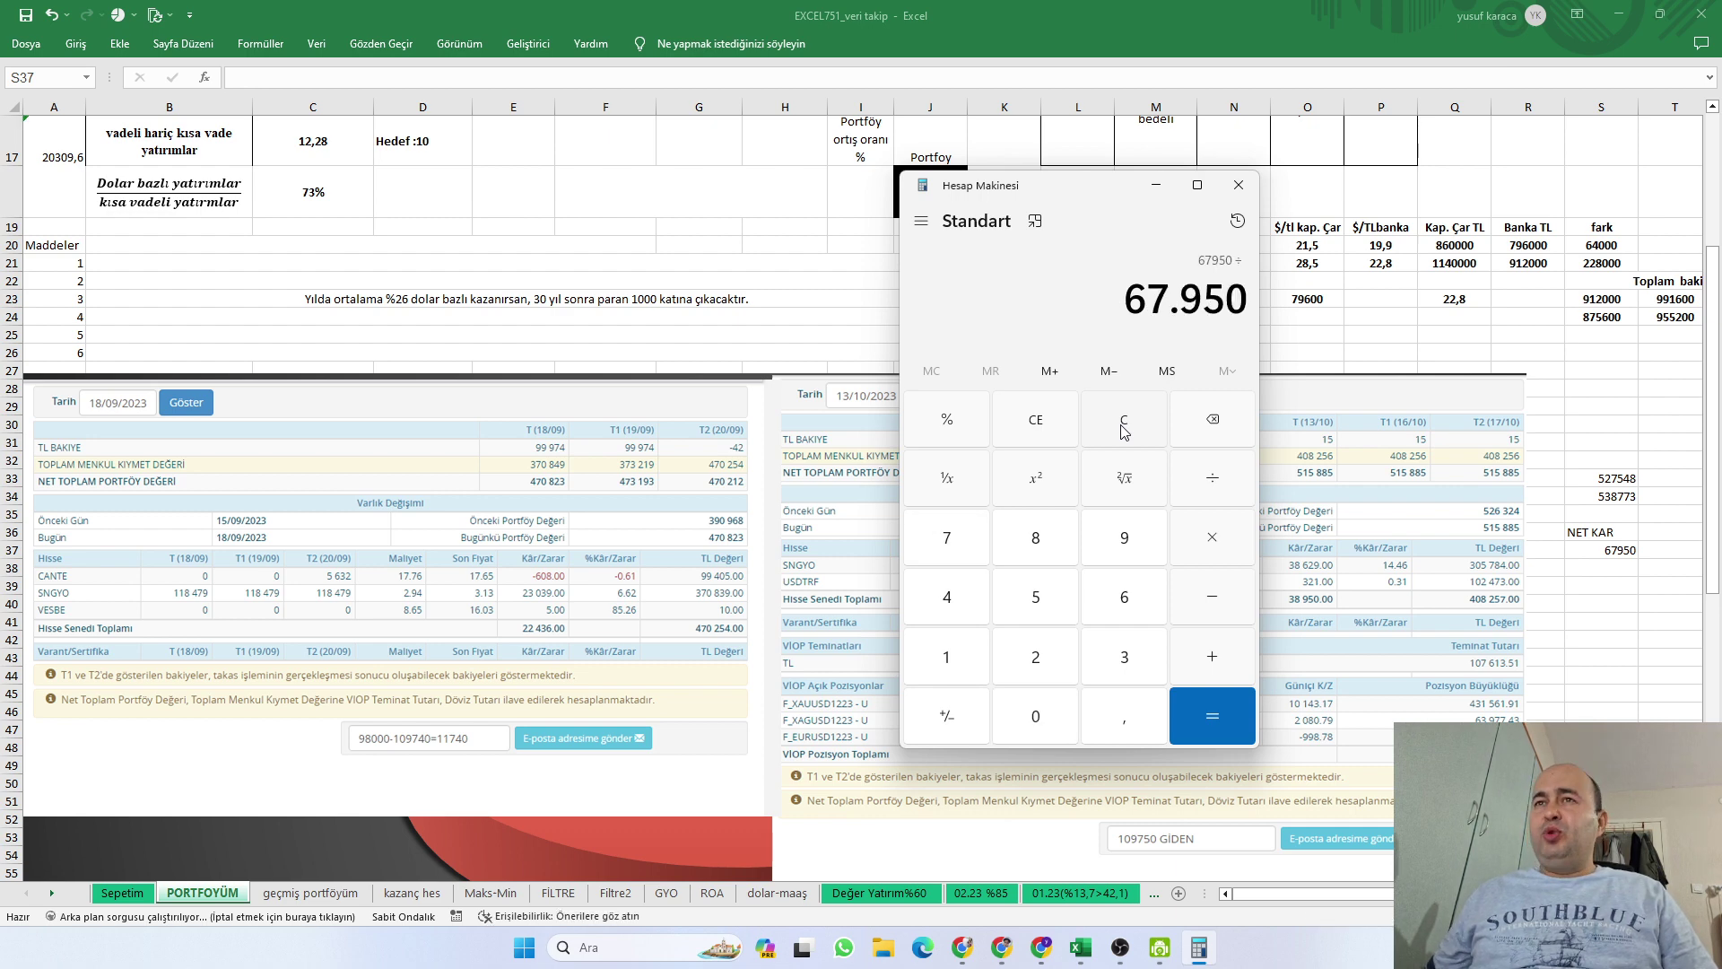
text(470)
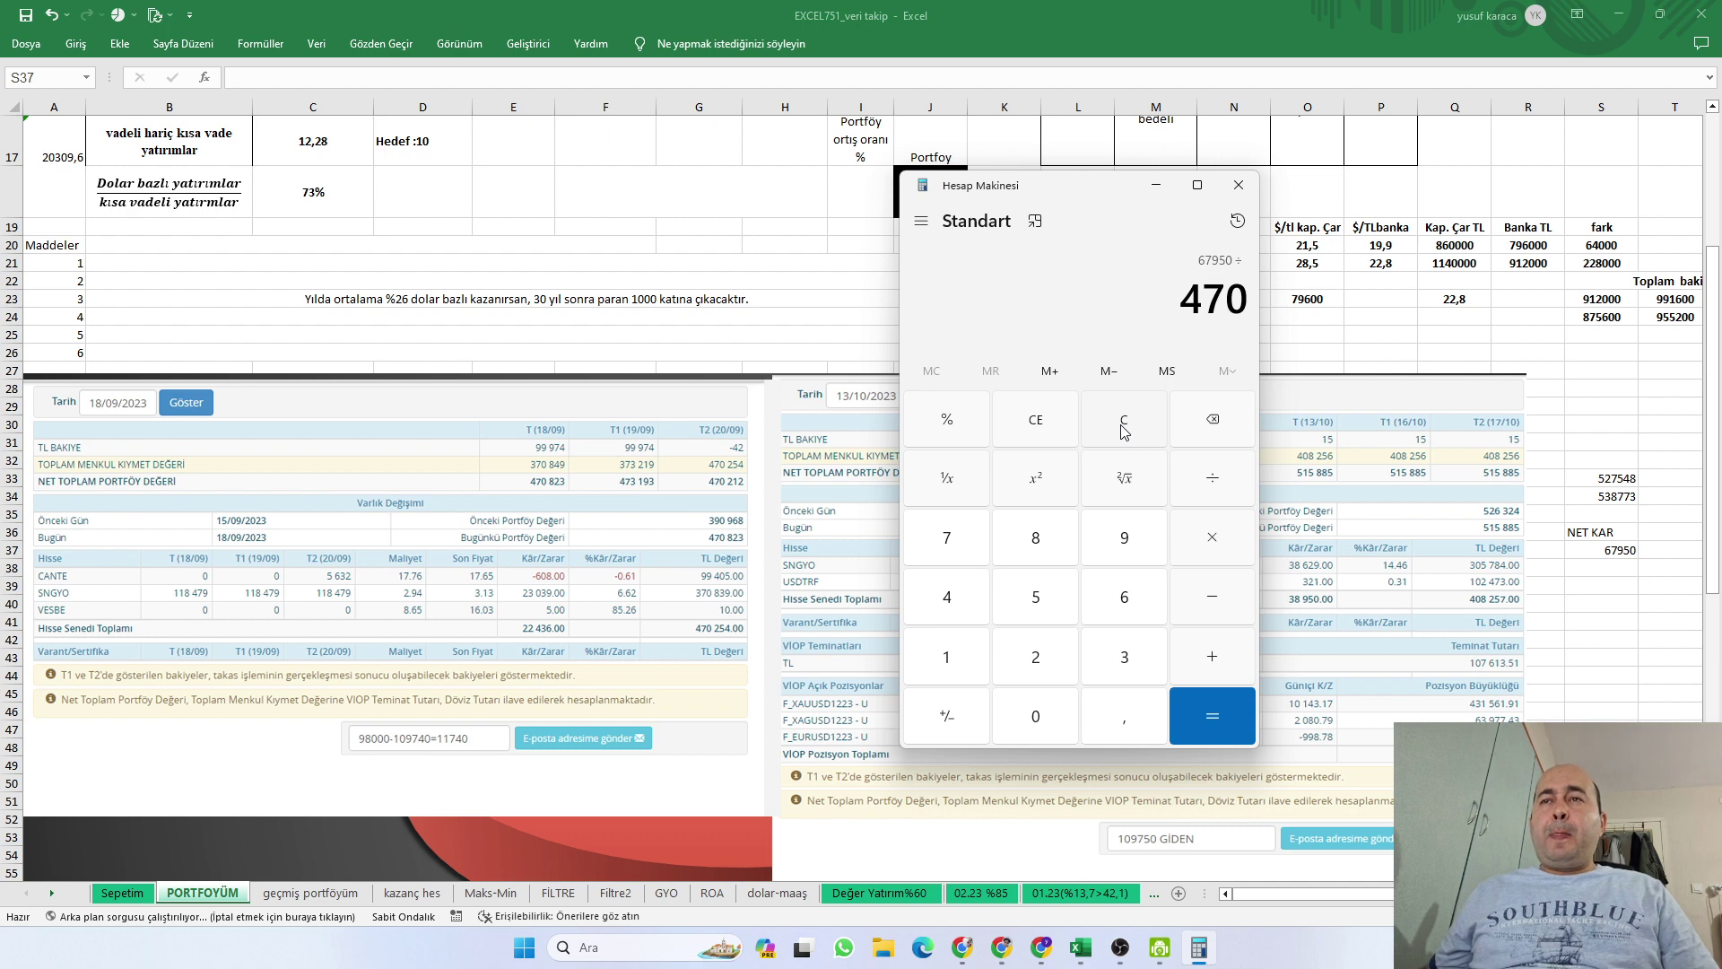
text(823)
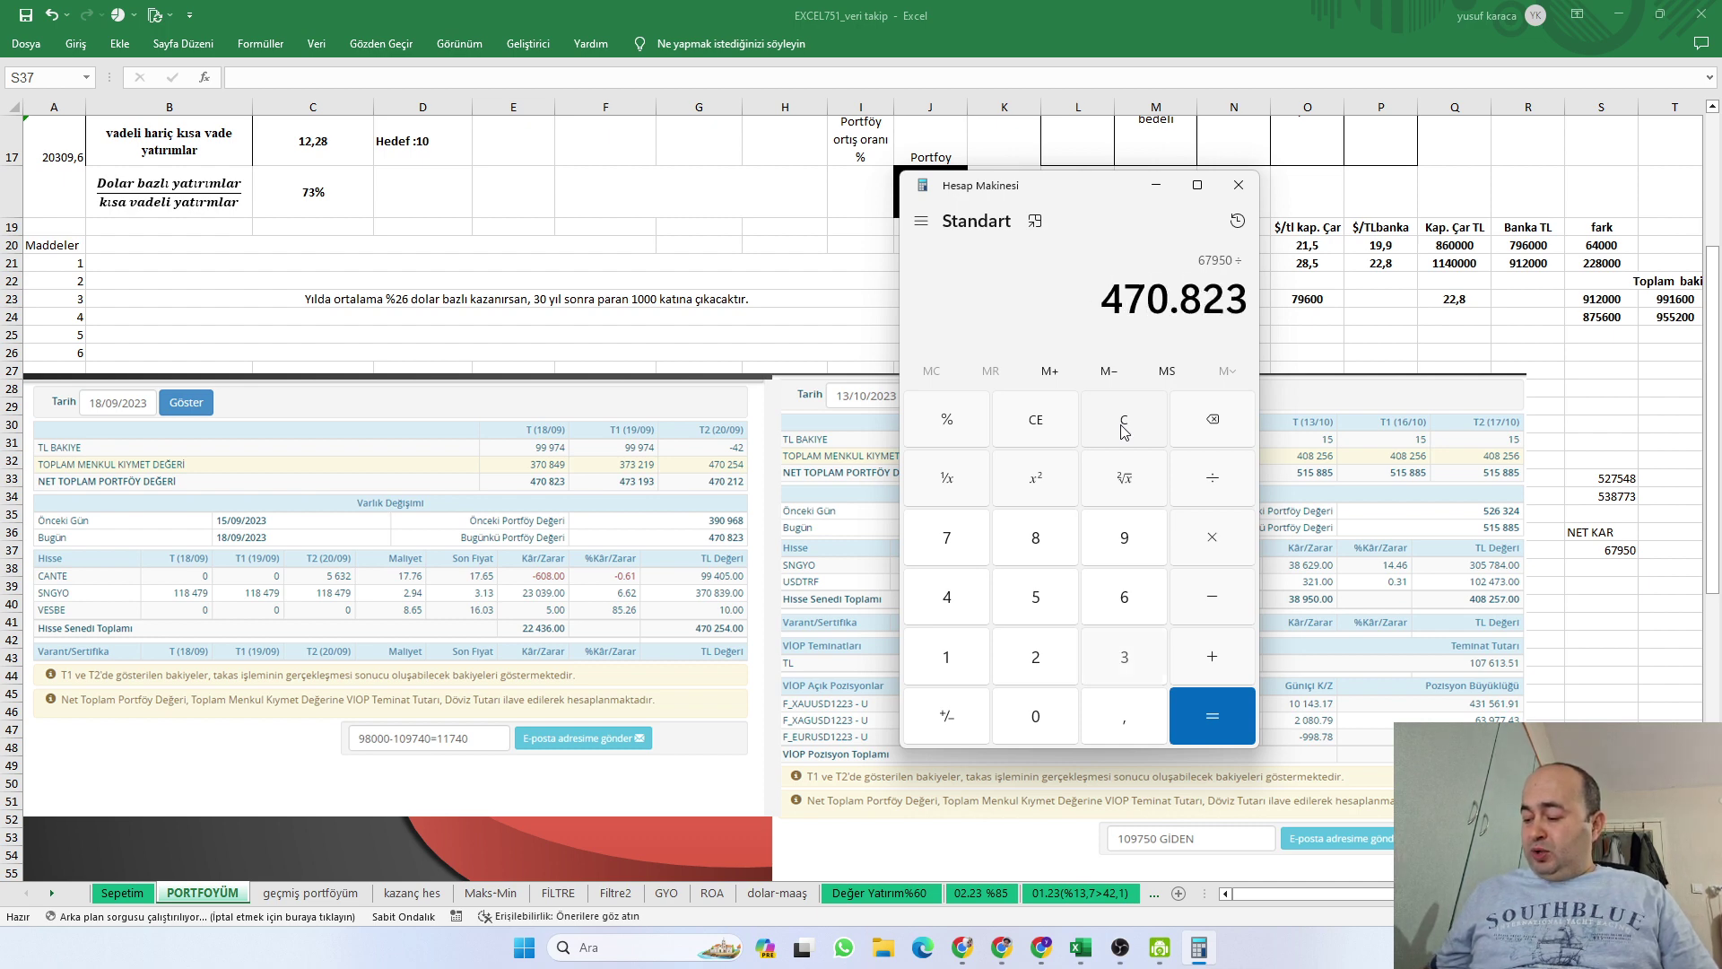
key(Return)
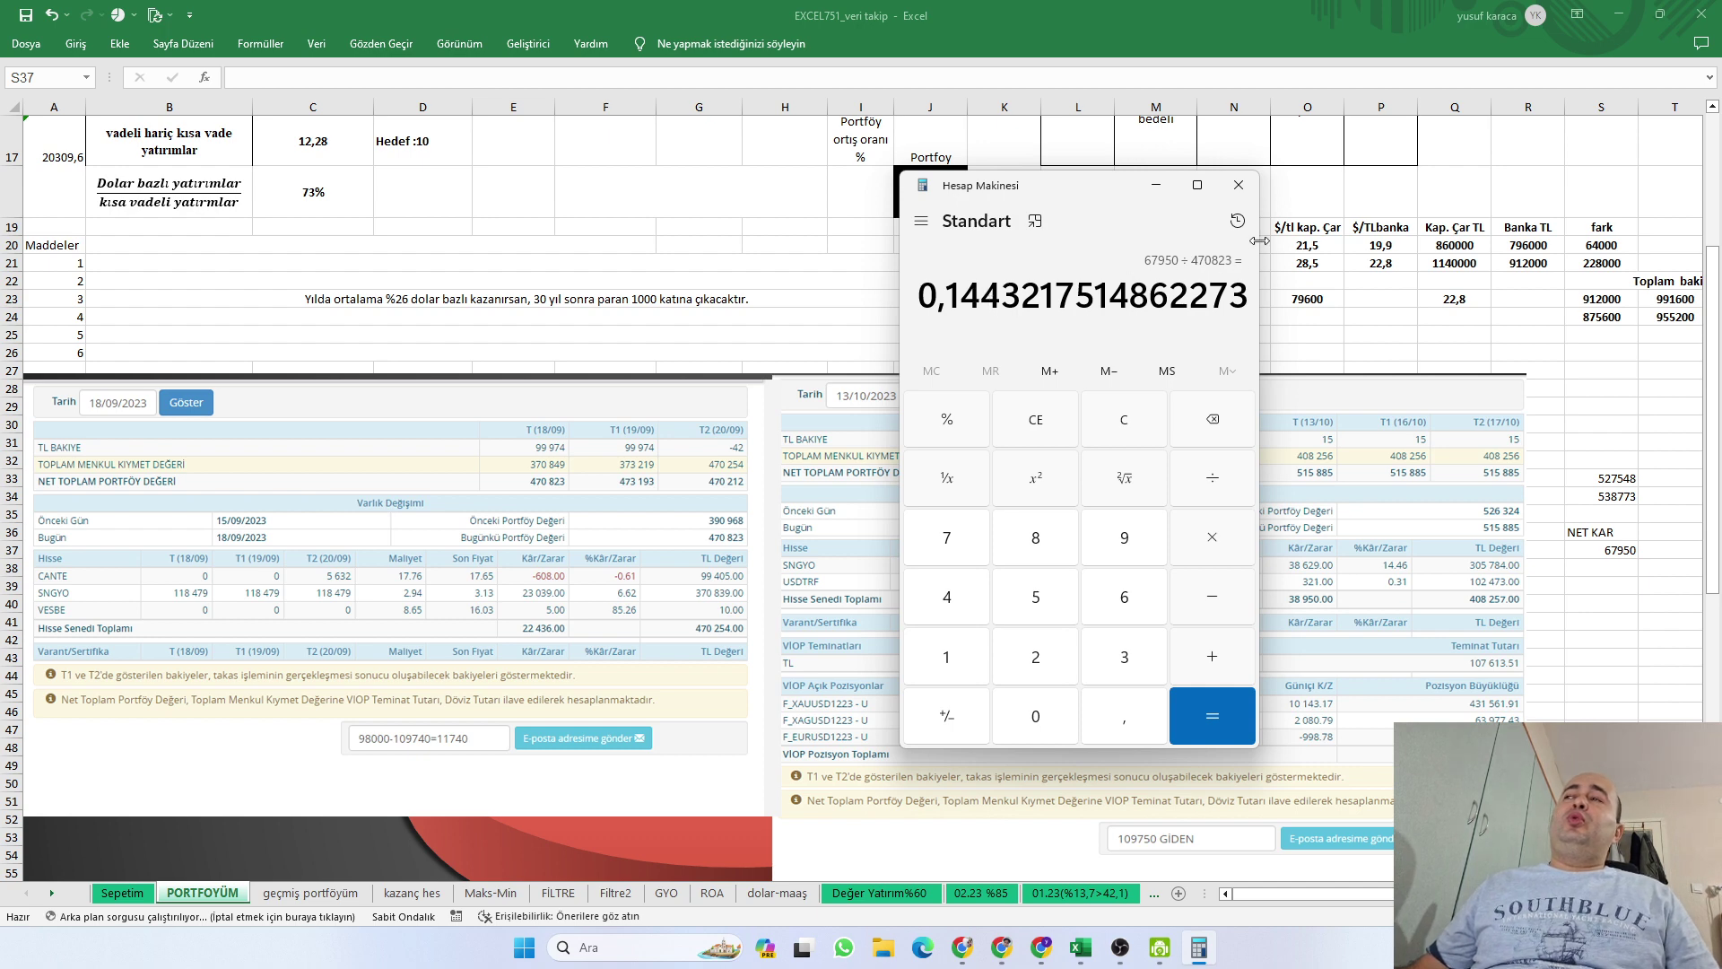
click(1238, 185)
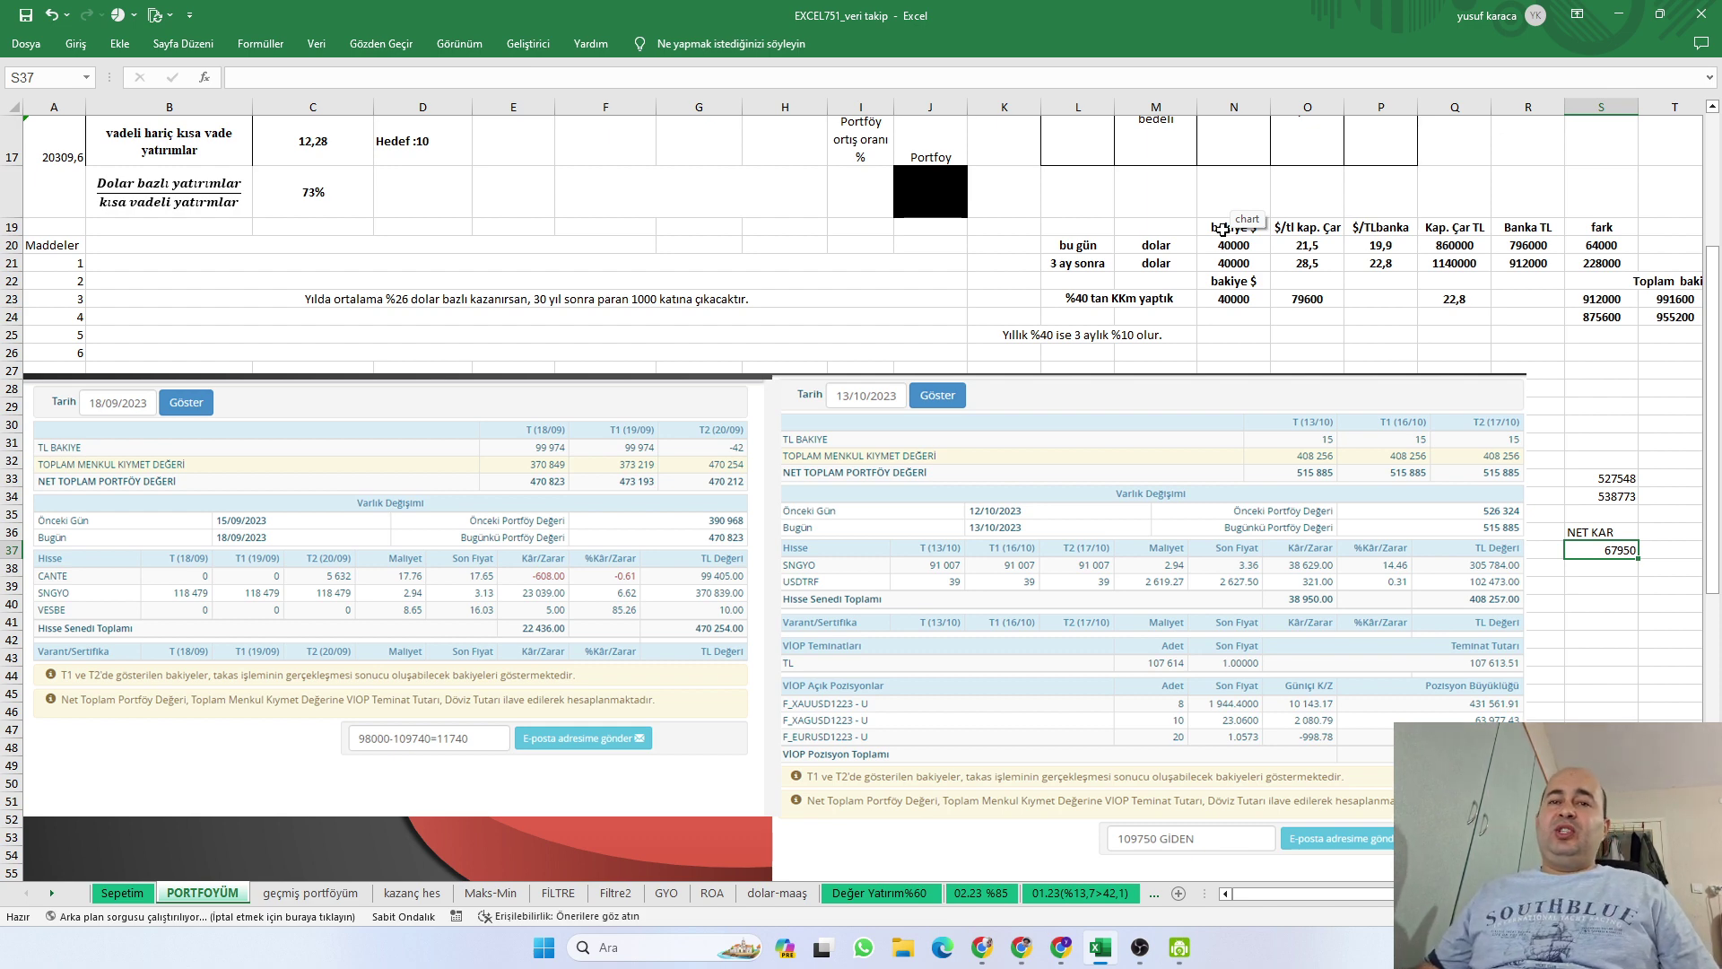
Examine the portfolio shares of Yerli Hisse, teminatlar and nakit tl in C14 to C16, dismissing the data source error
scroll(323, 599, up, 2)
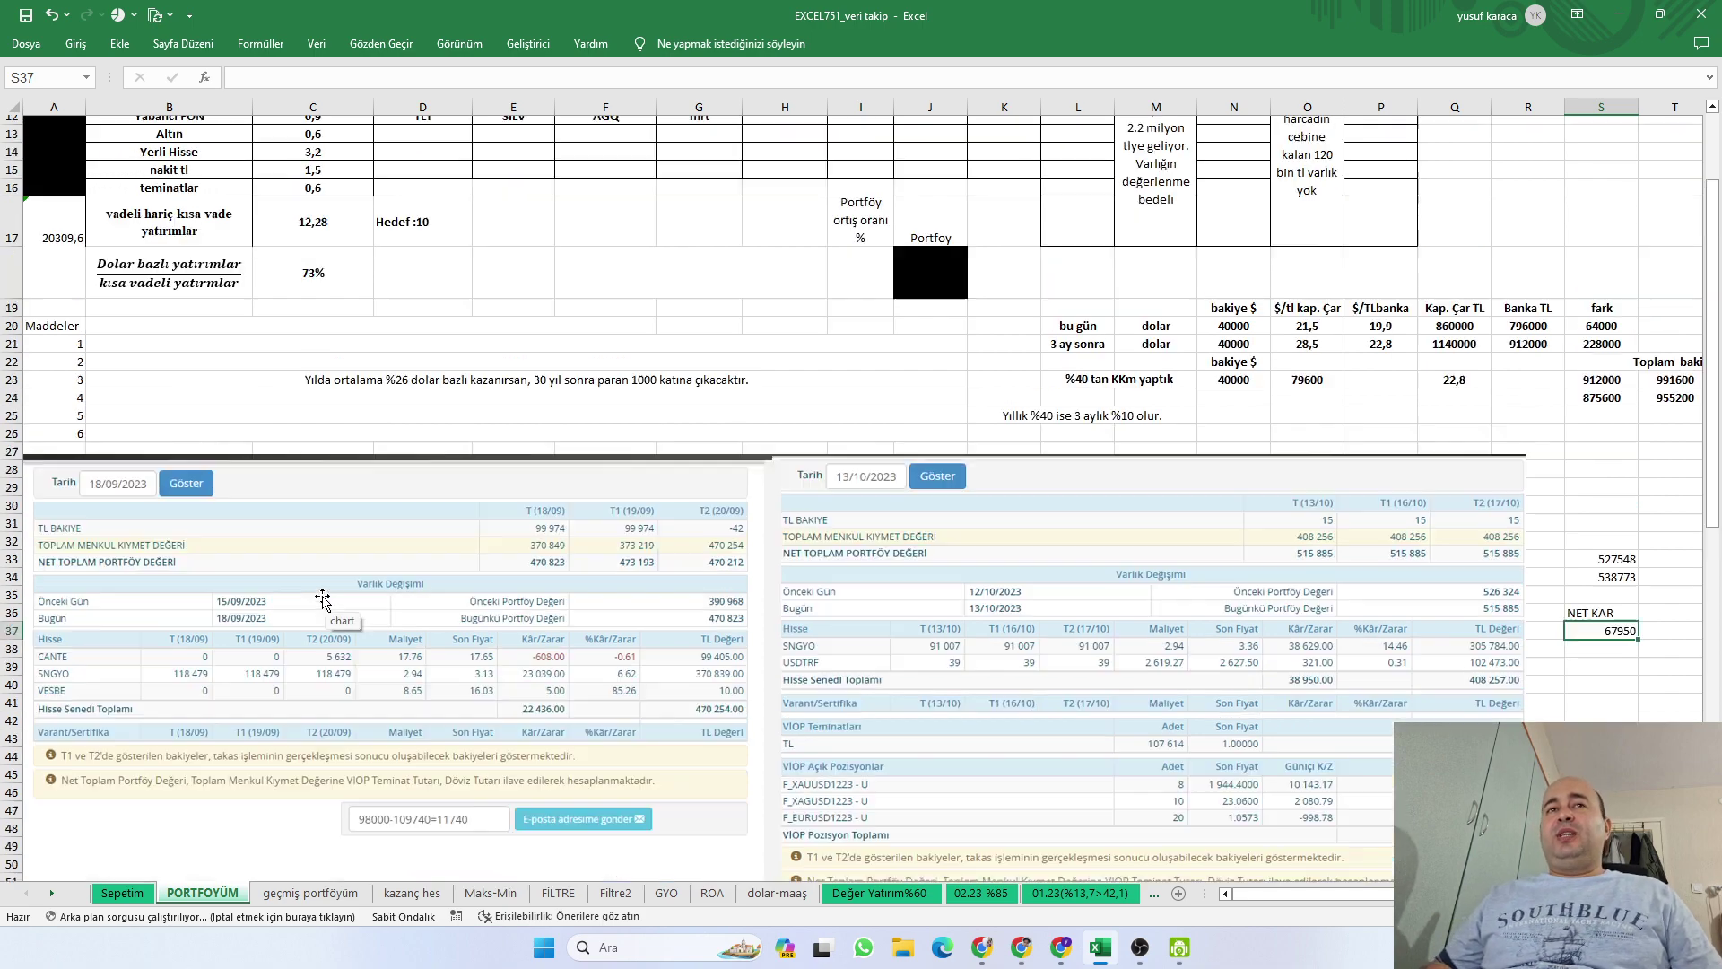
scroll(323, 599, up, 4)
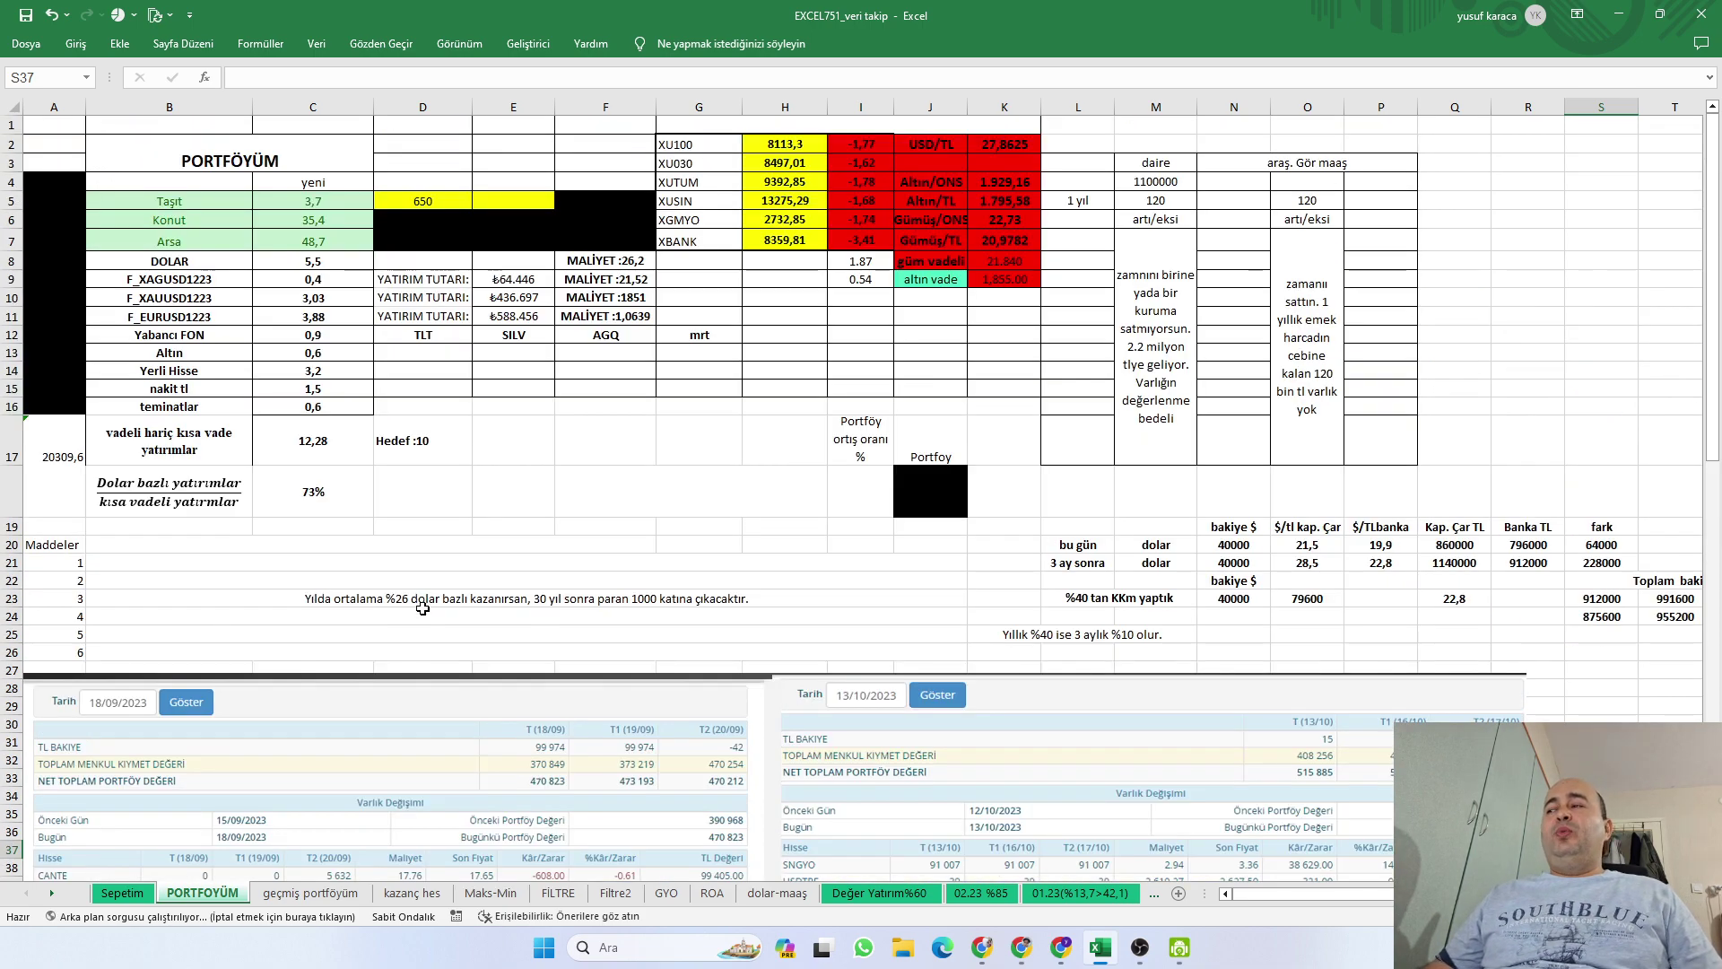
scroll(422, 609, down, 3)
scroll(423, 609, up, 3)
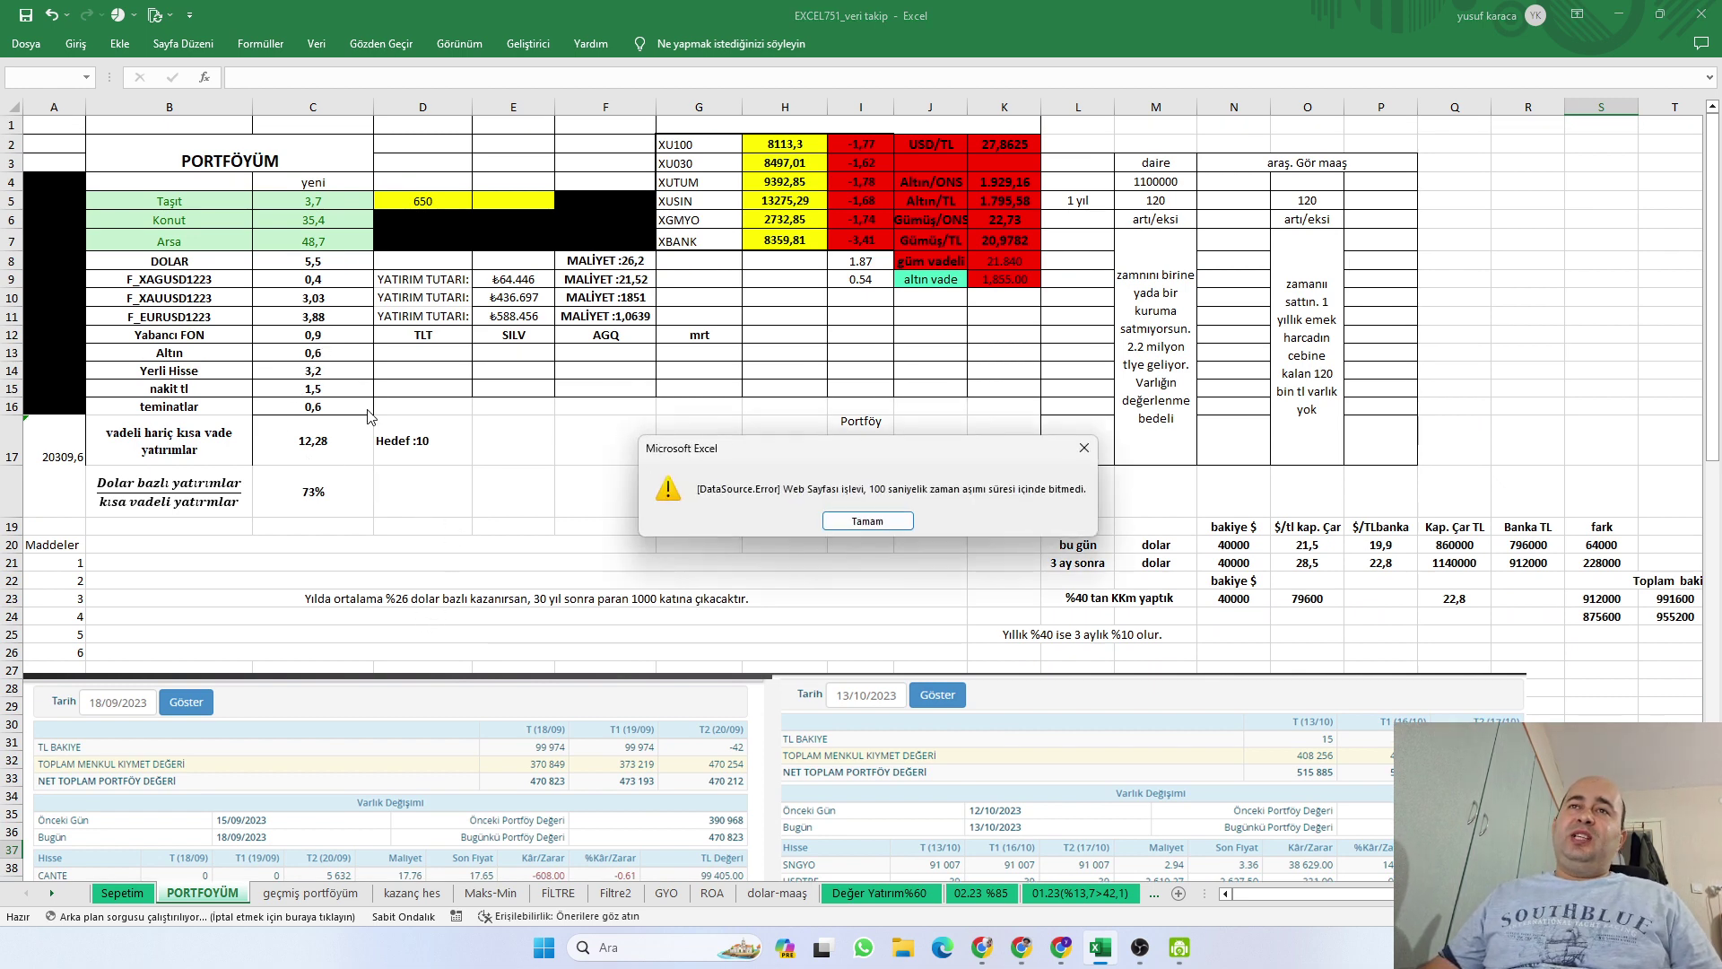
key(Return)
click(298, 367)
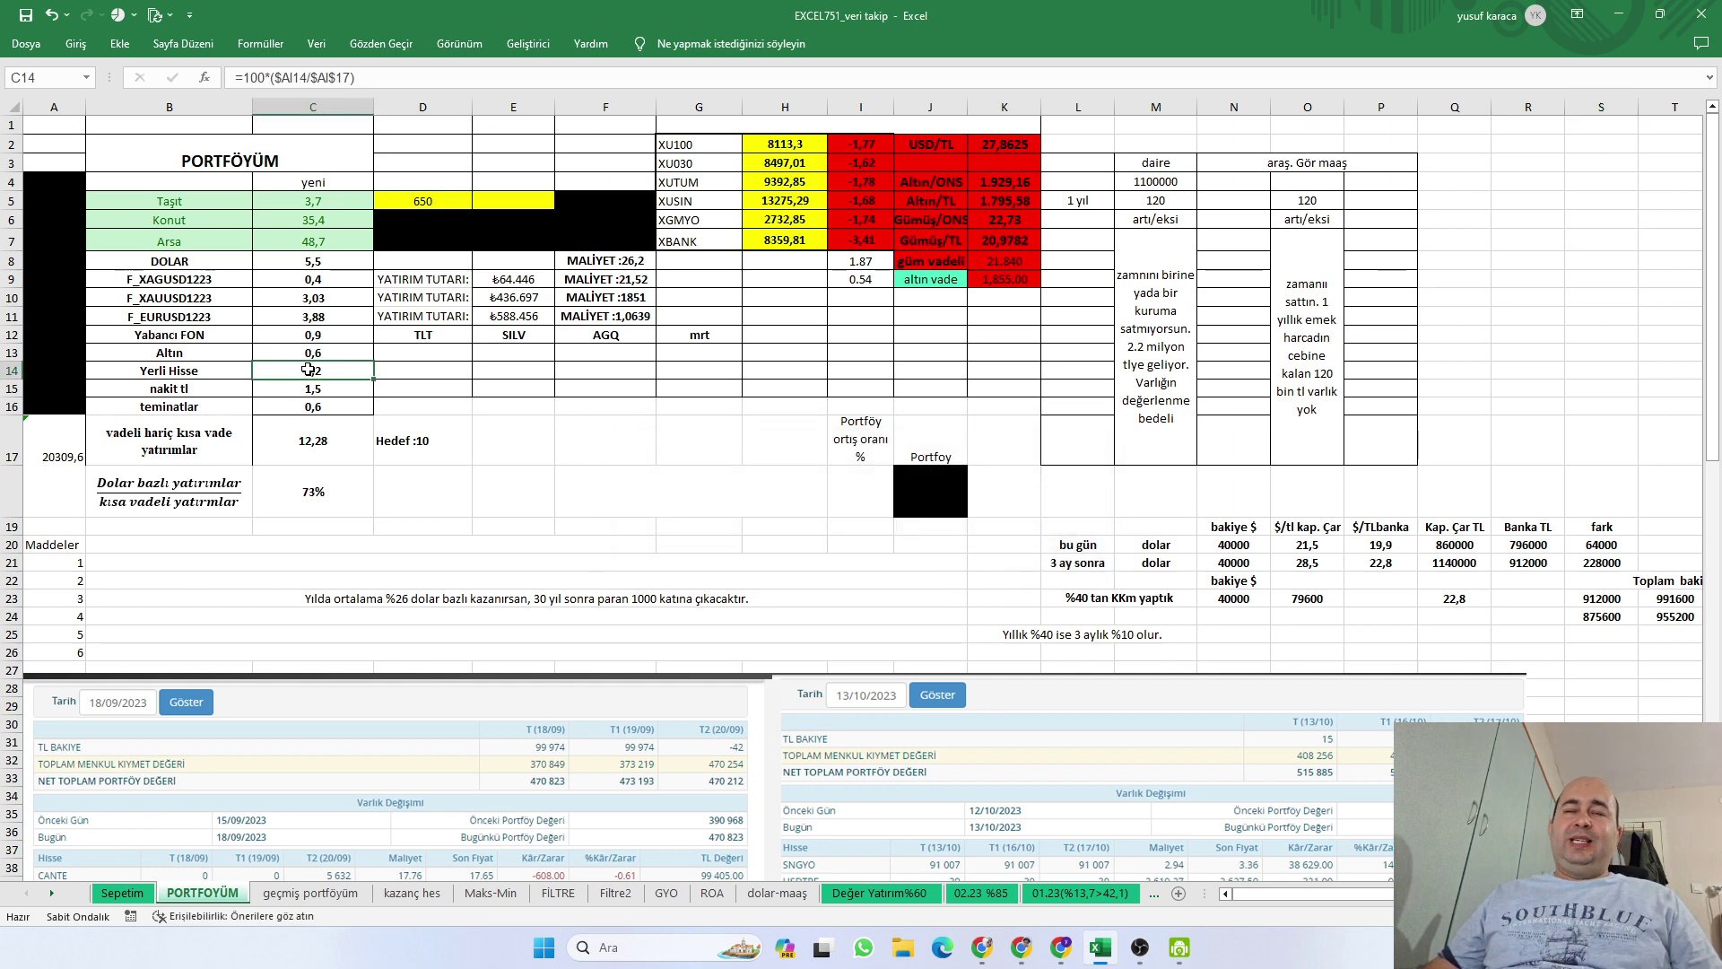
click(297, 409)
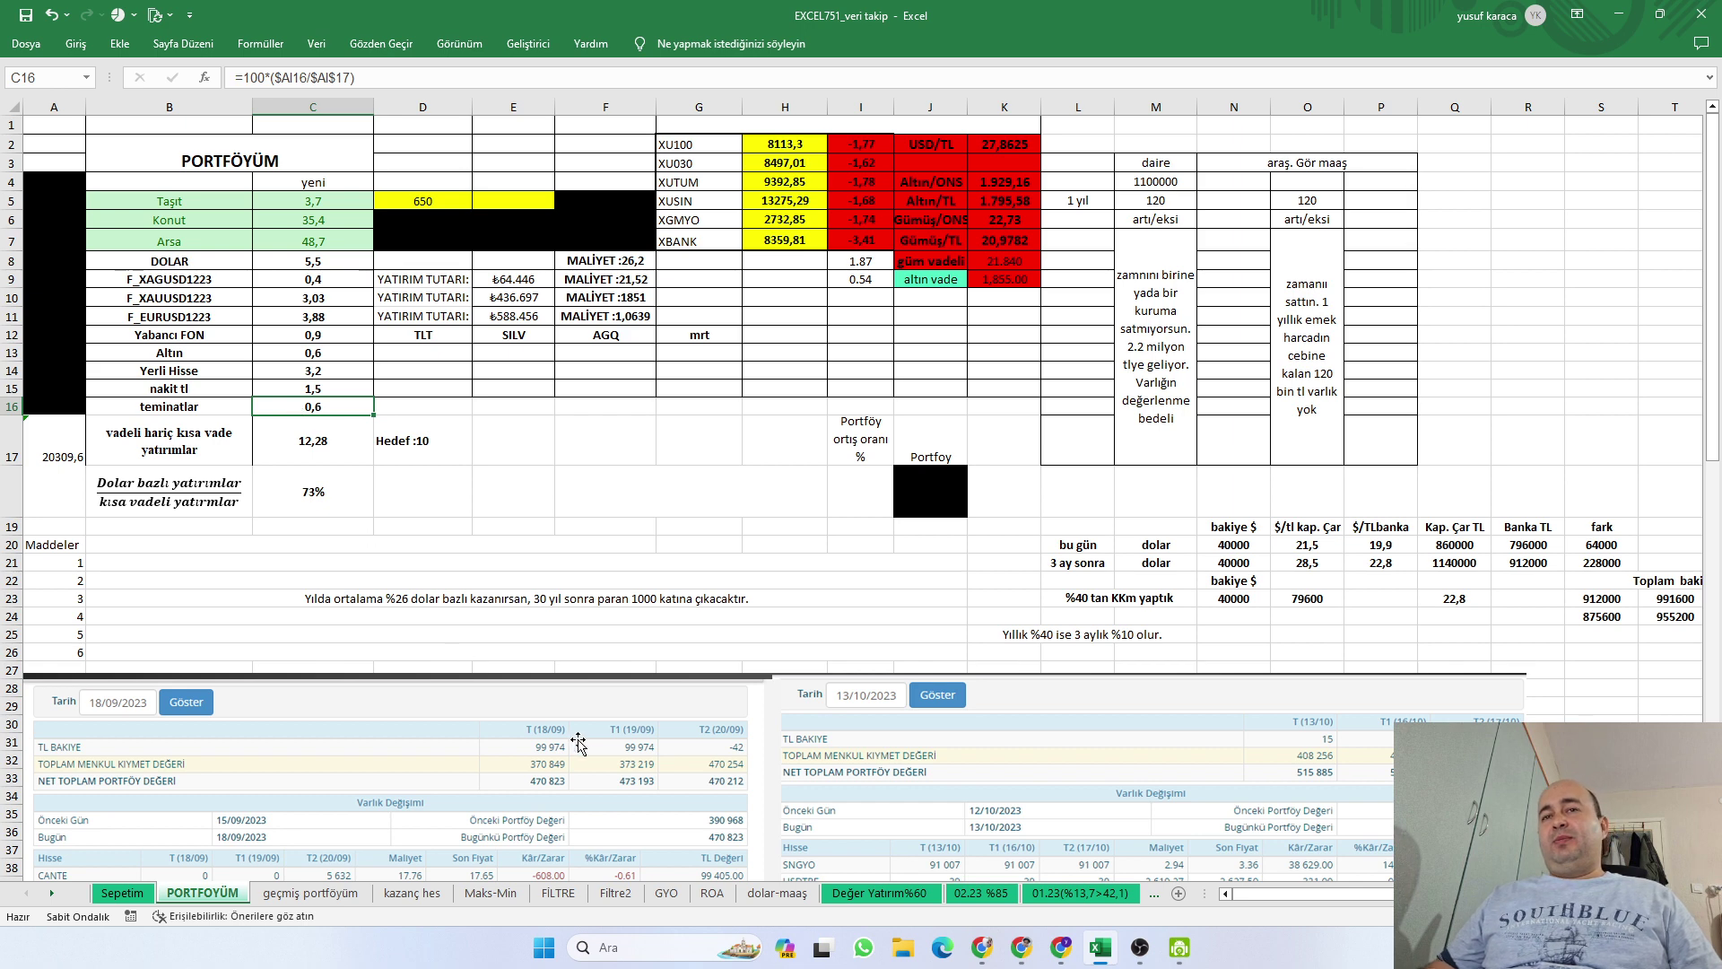
scroll(610, 728, down, 3)
scroll(613, 727, up, 3)
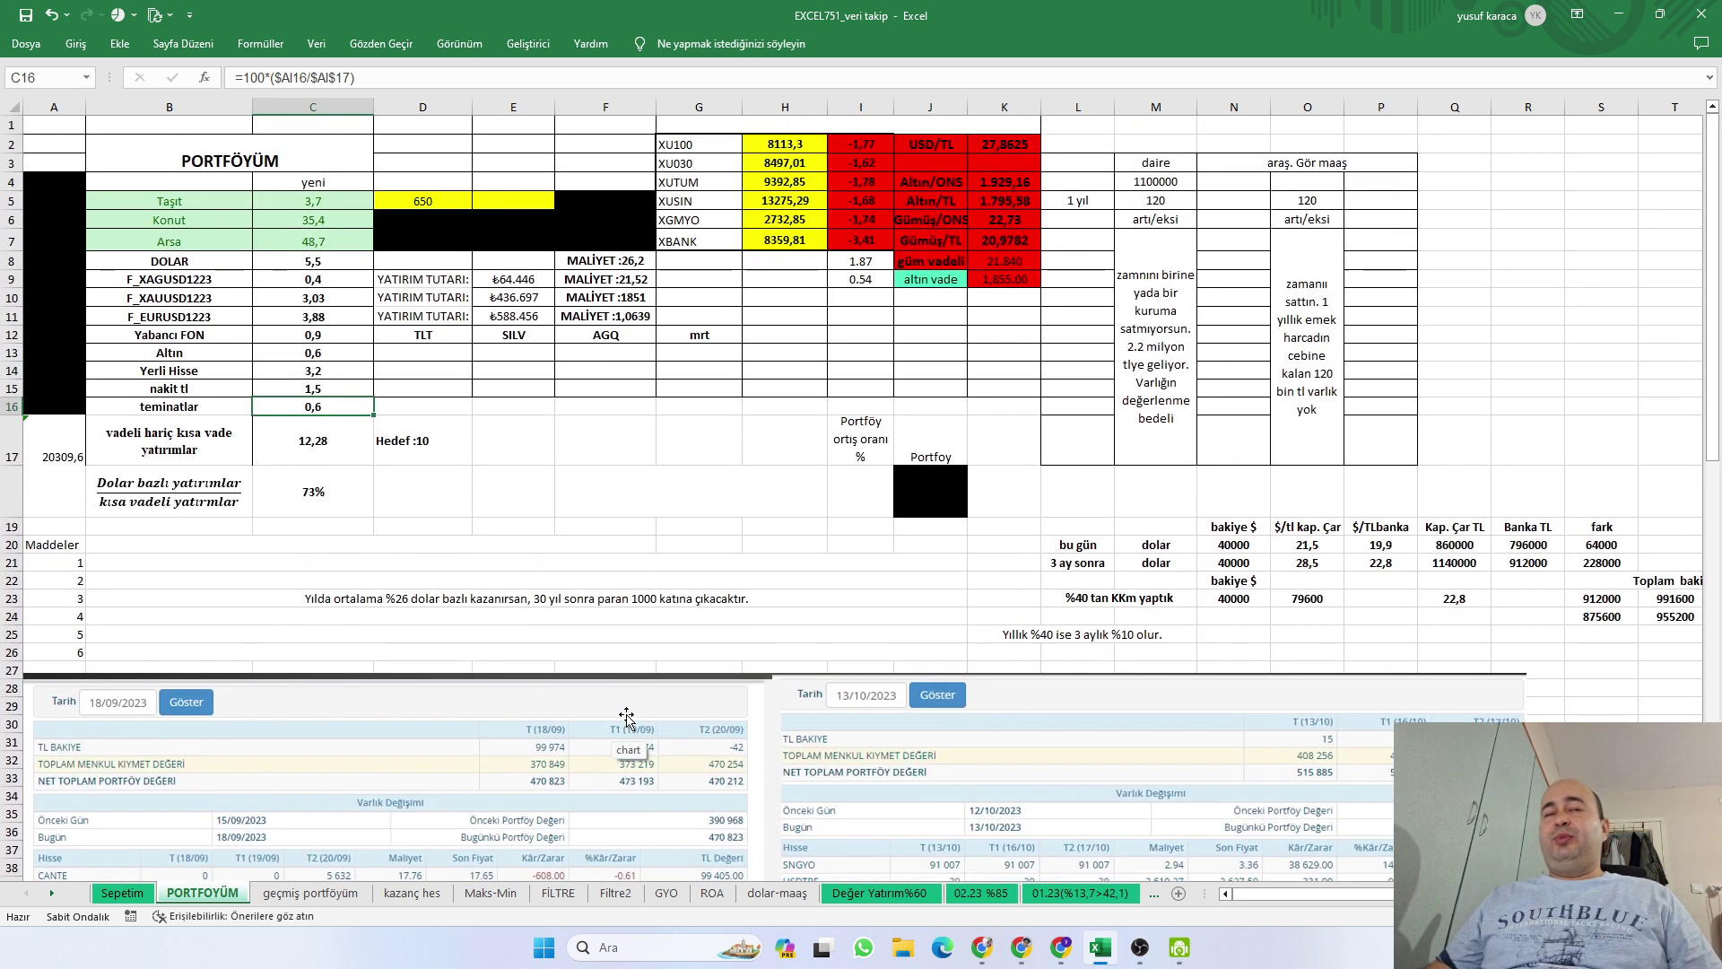
click(294, 389)
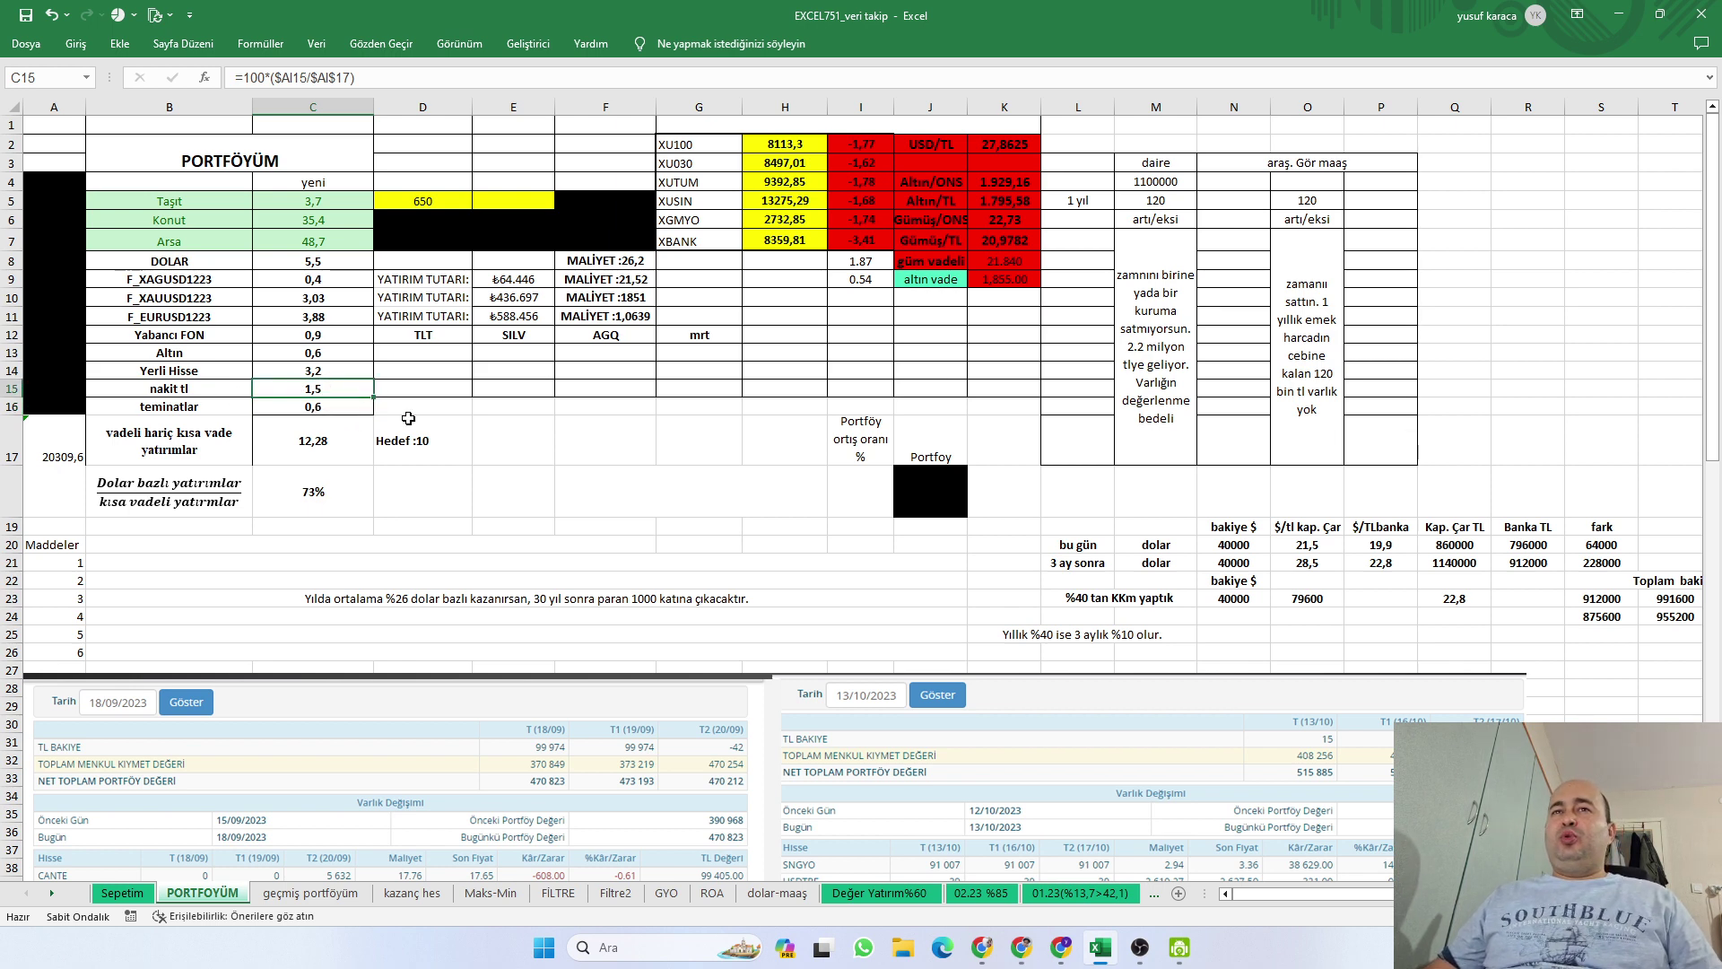
Calculate the 13/10/2023 futures account value in Calculator as 107613 + 10143 + 2080 - 998
scroll(882, 746, down, 5)
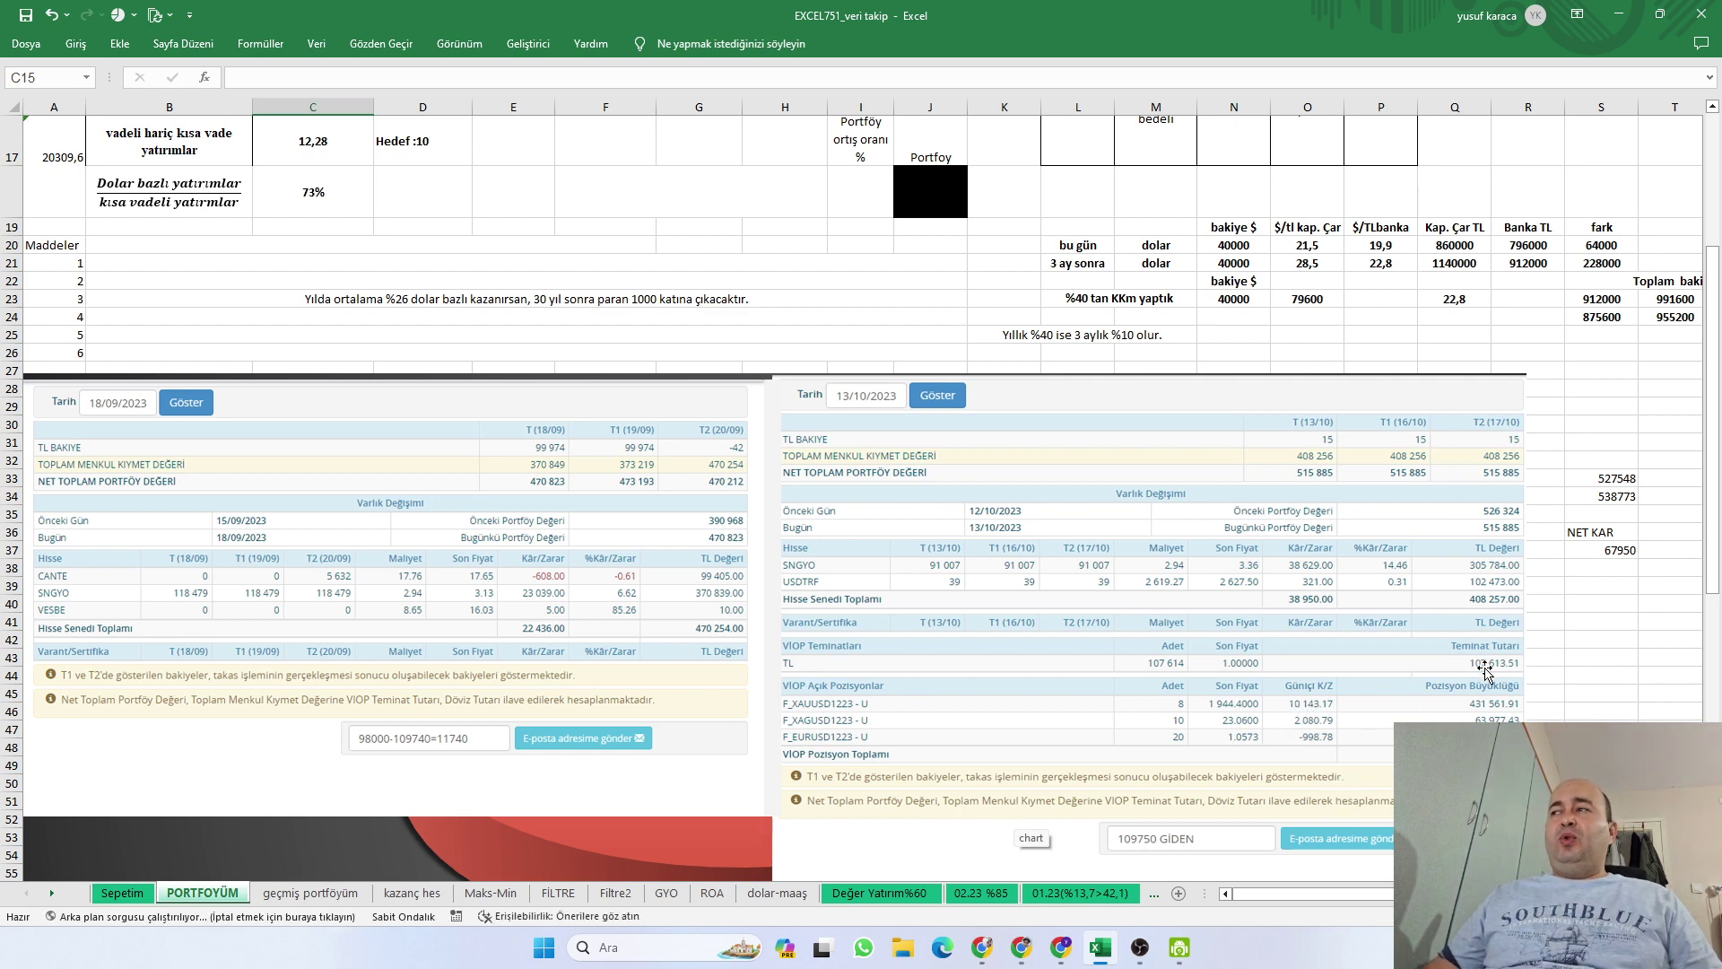
key(XF86Calculator)
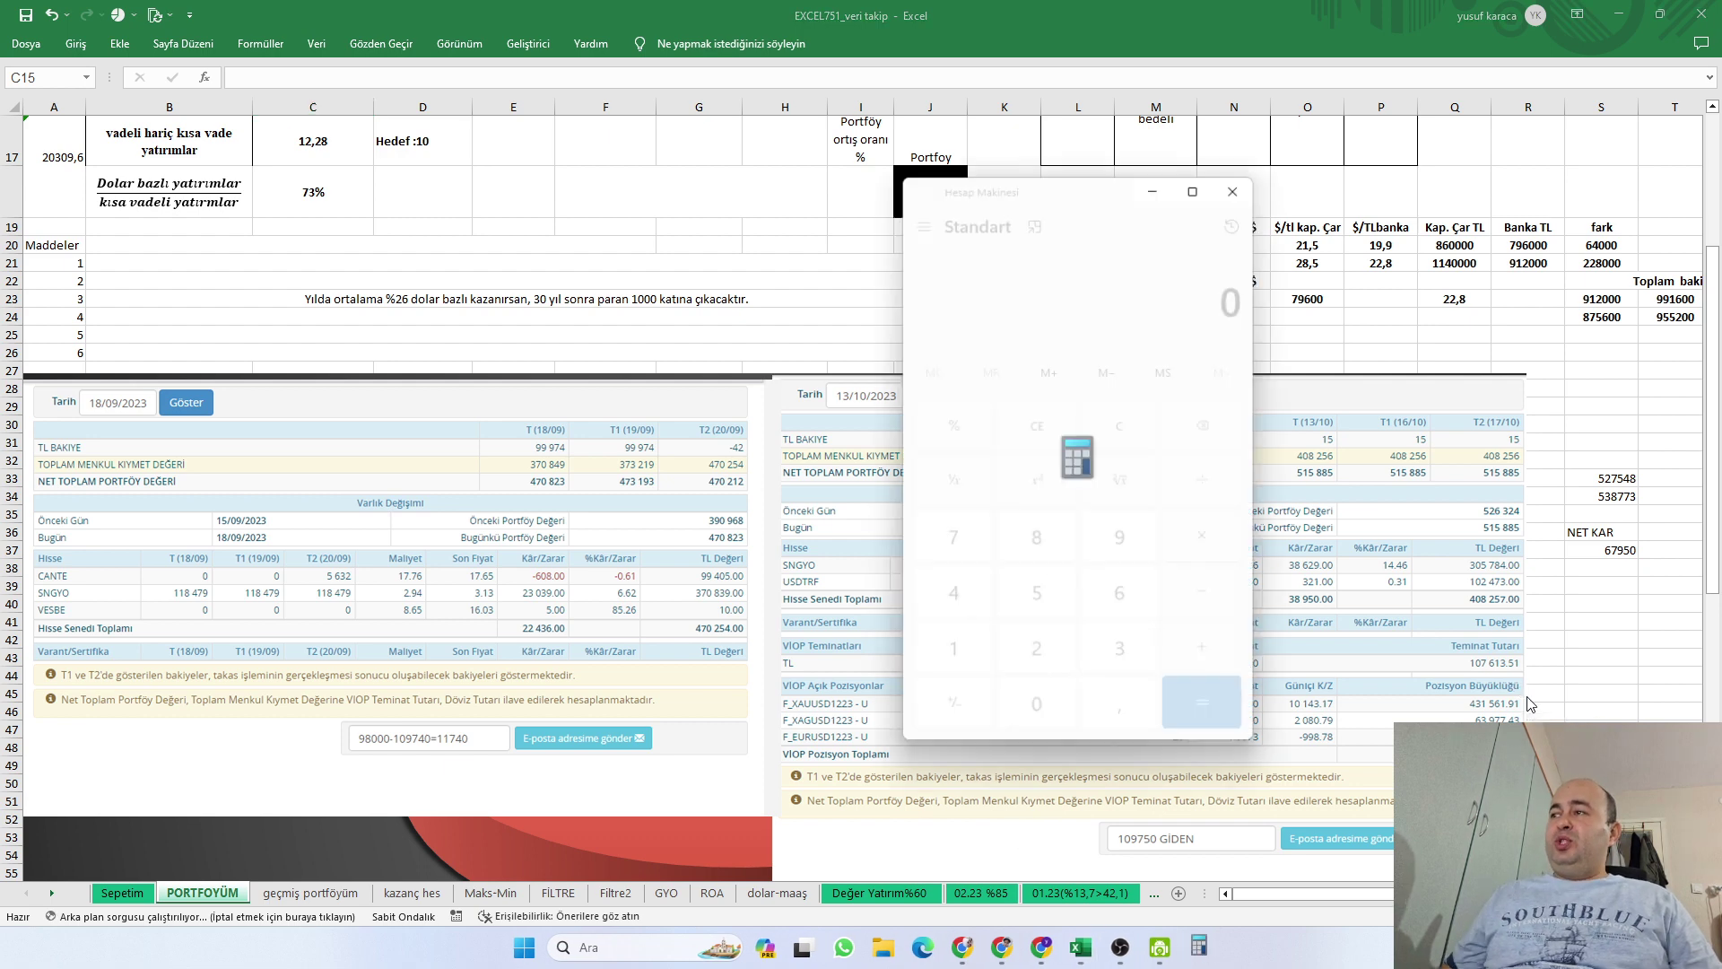
text(1)
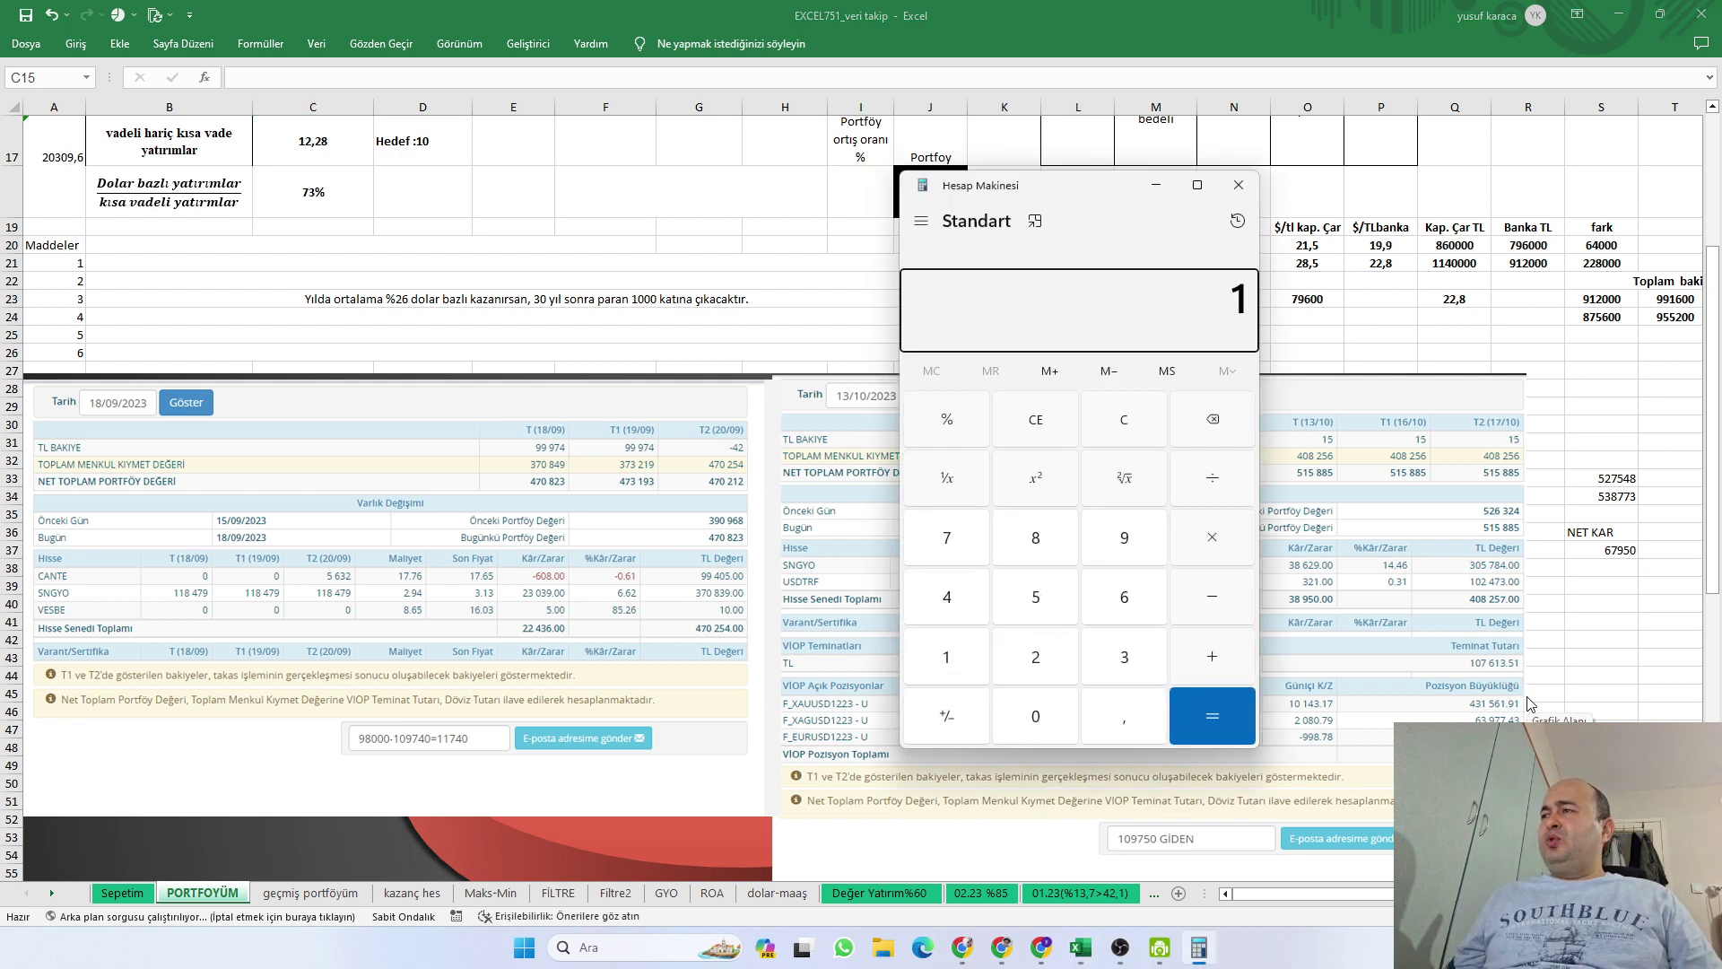
text(07)
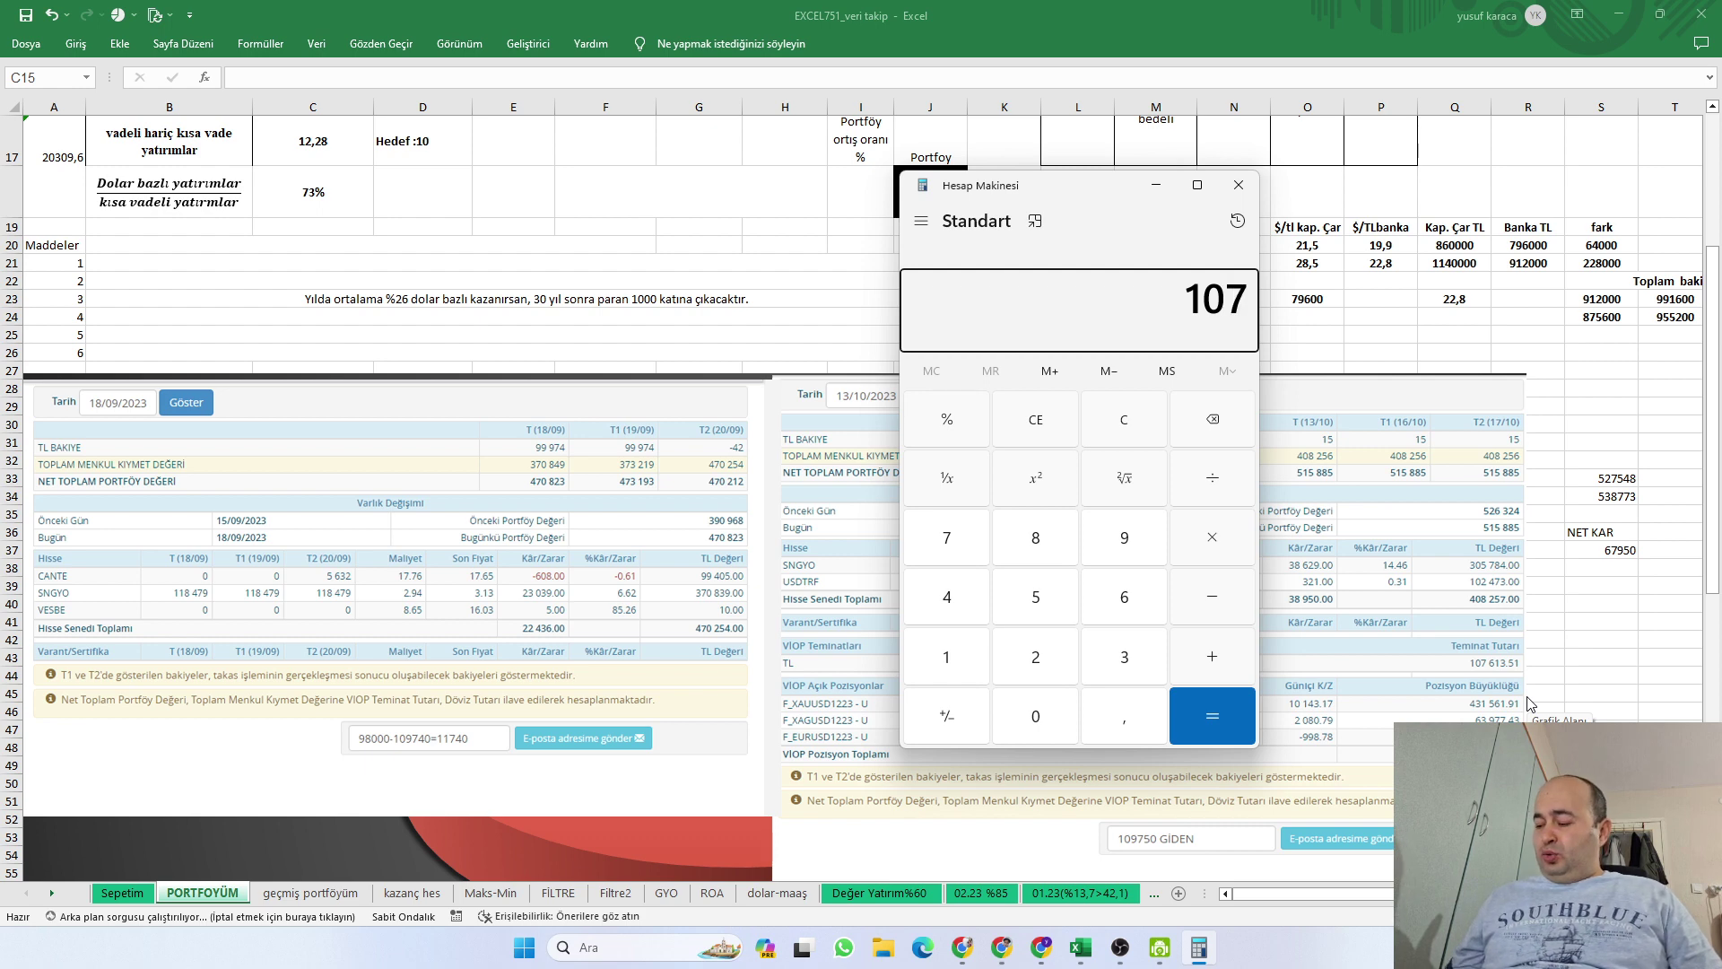
text(.613)
key(plus)
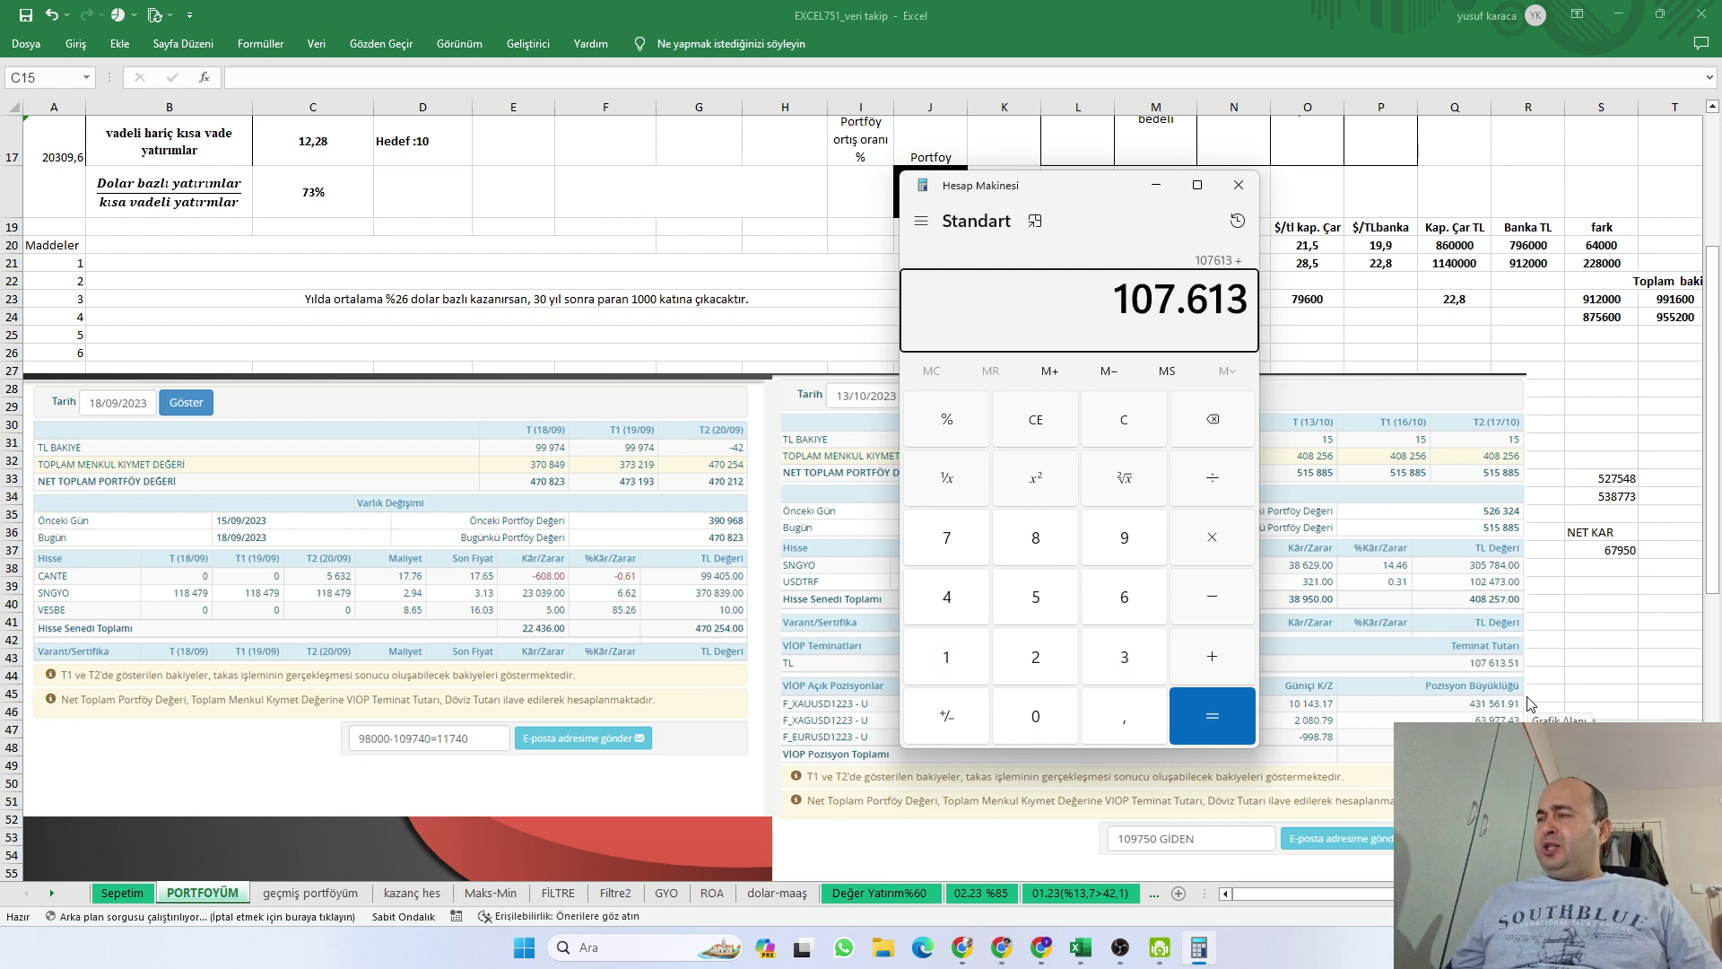
text(10143)
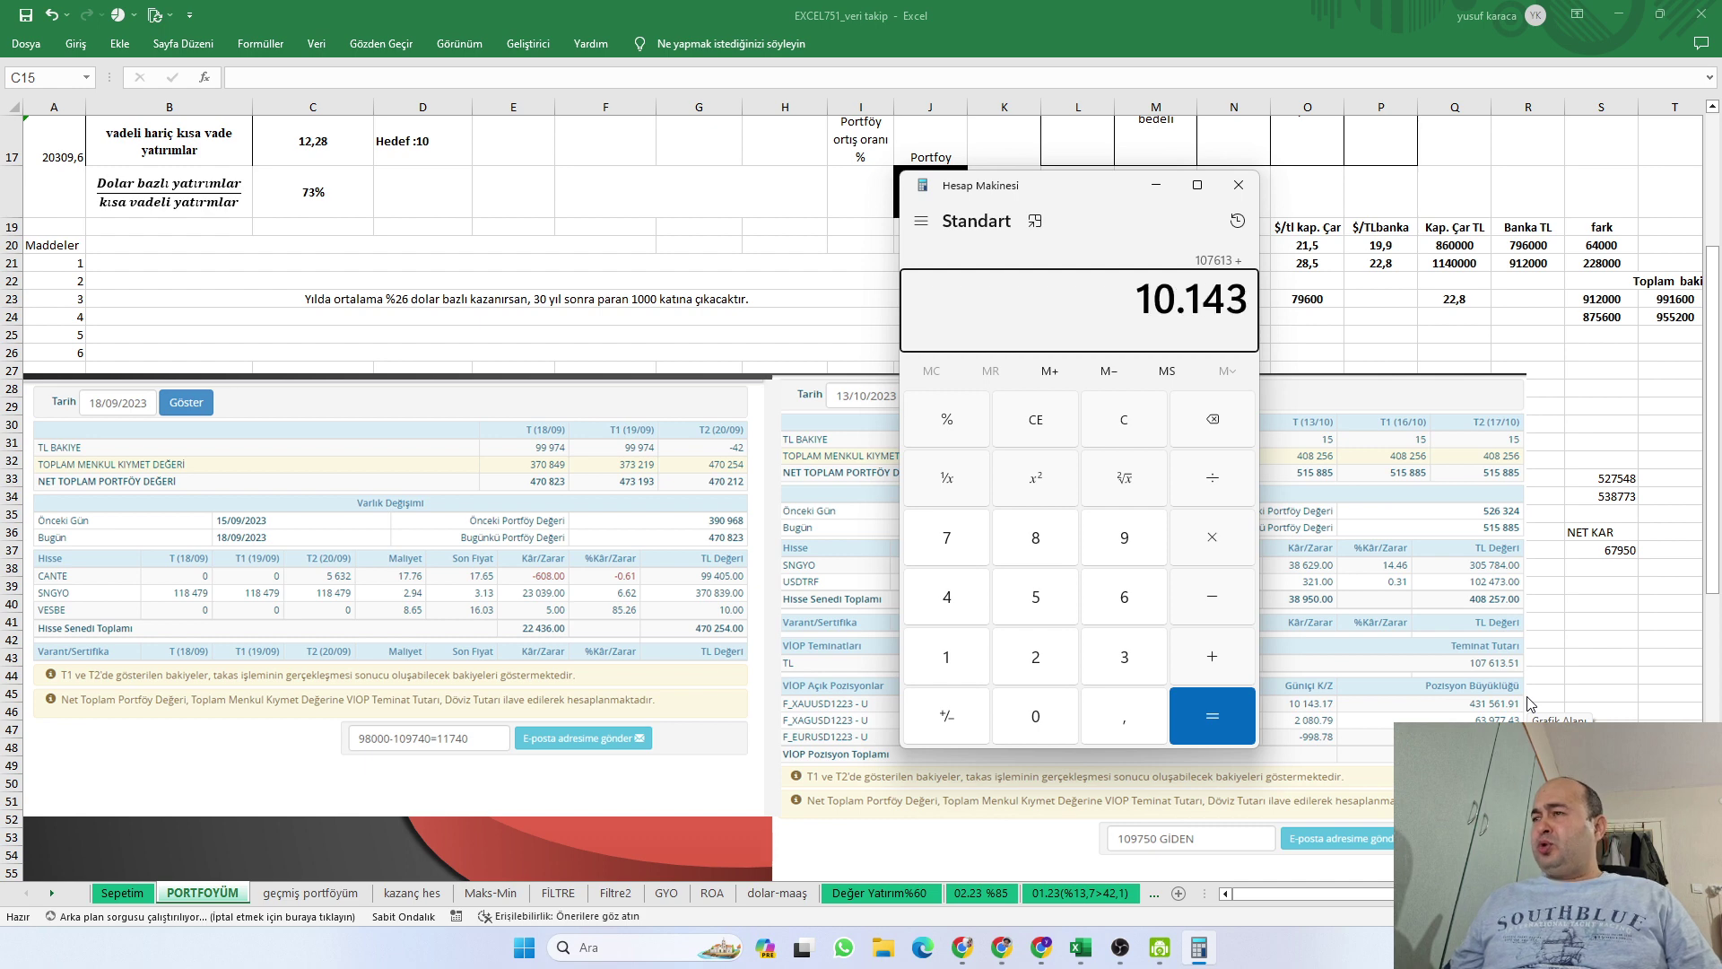
key(plus)
text(2.08)
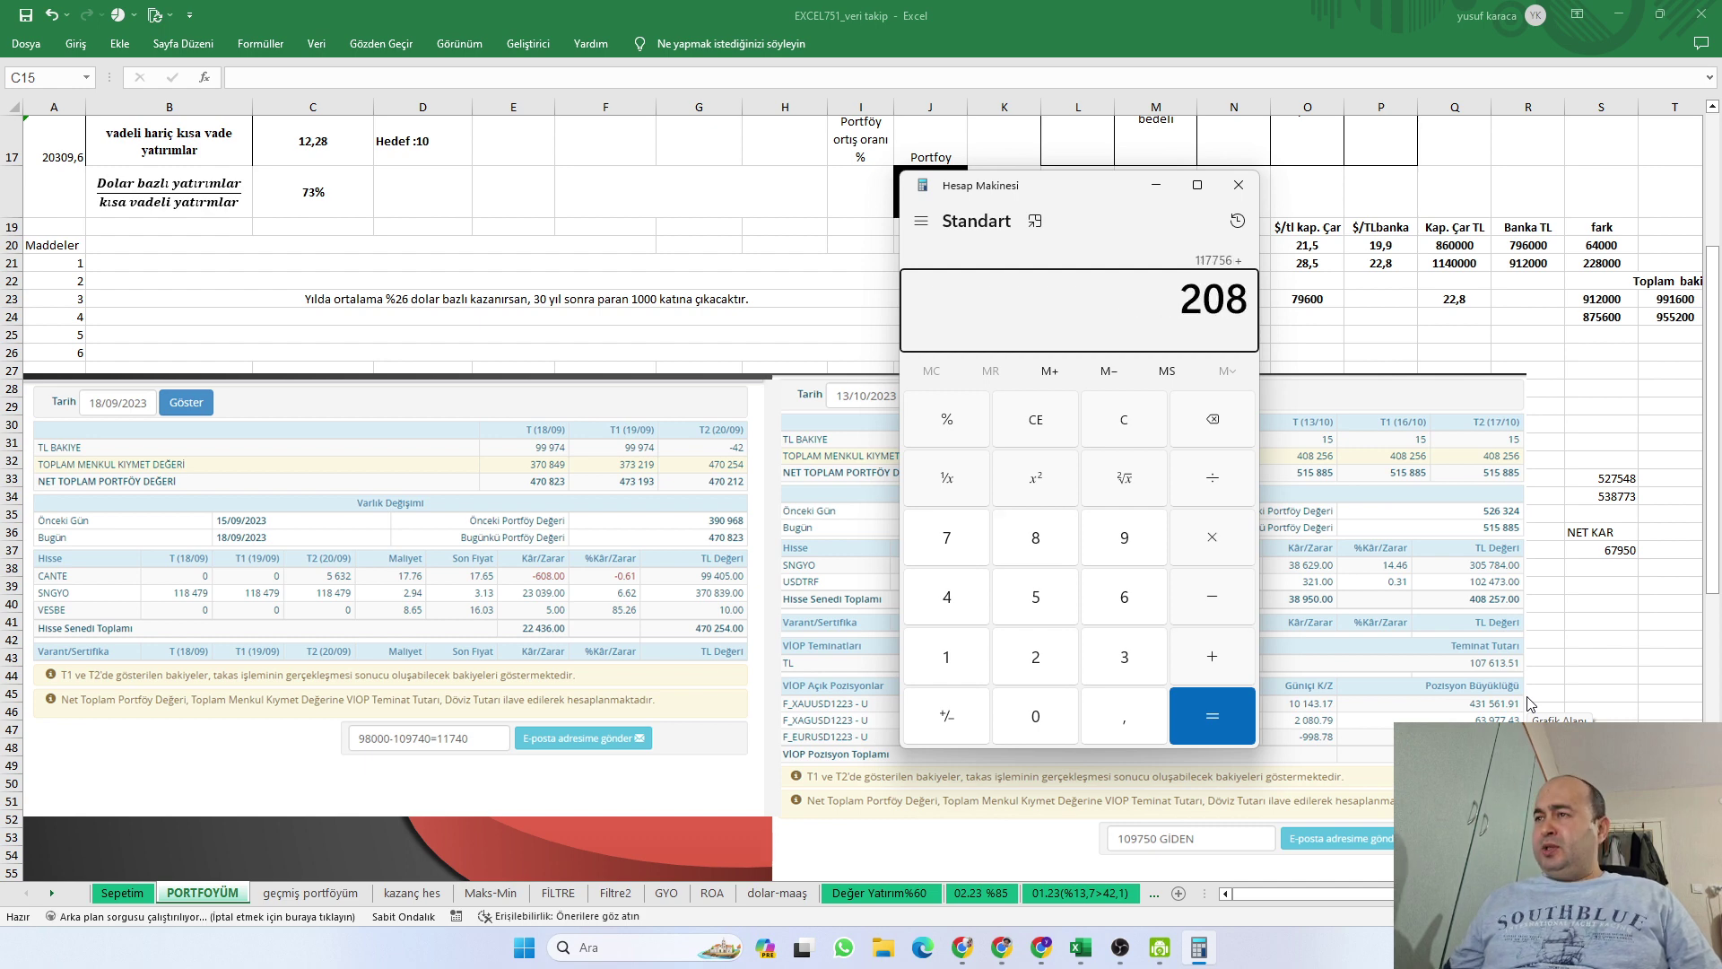
text(0)
key(minus)
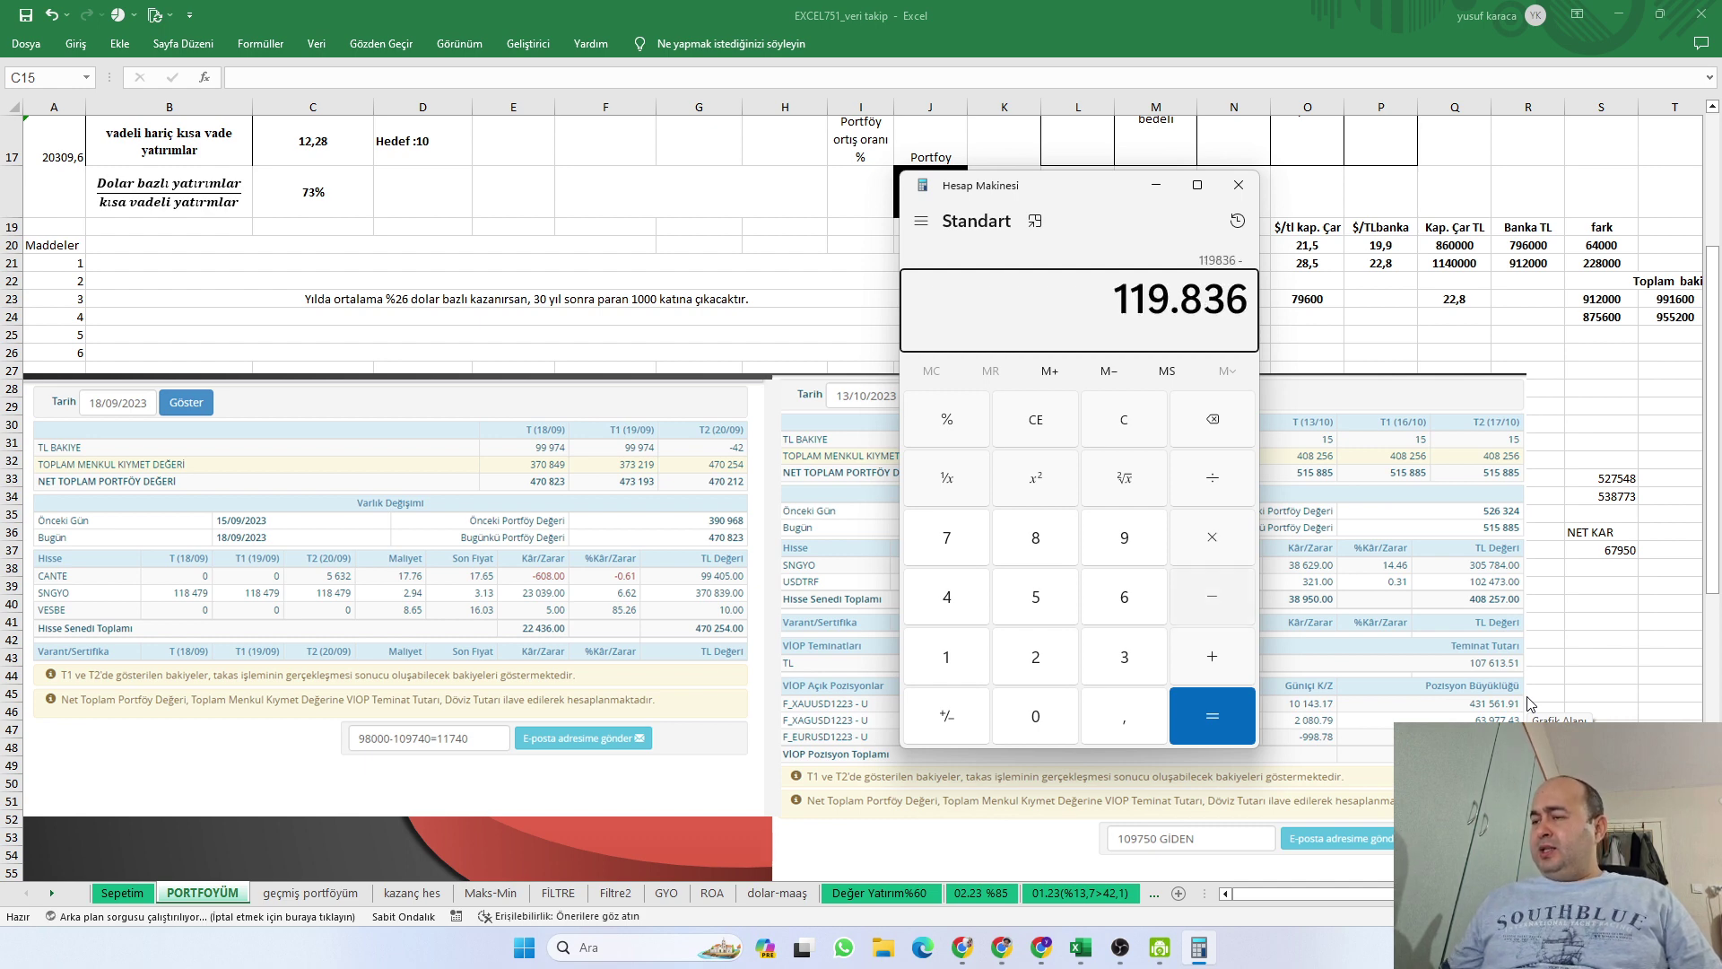
text(998)
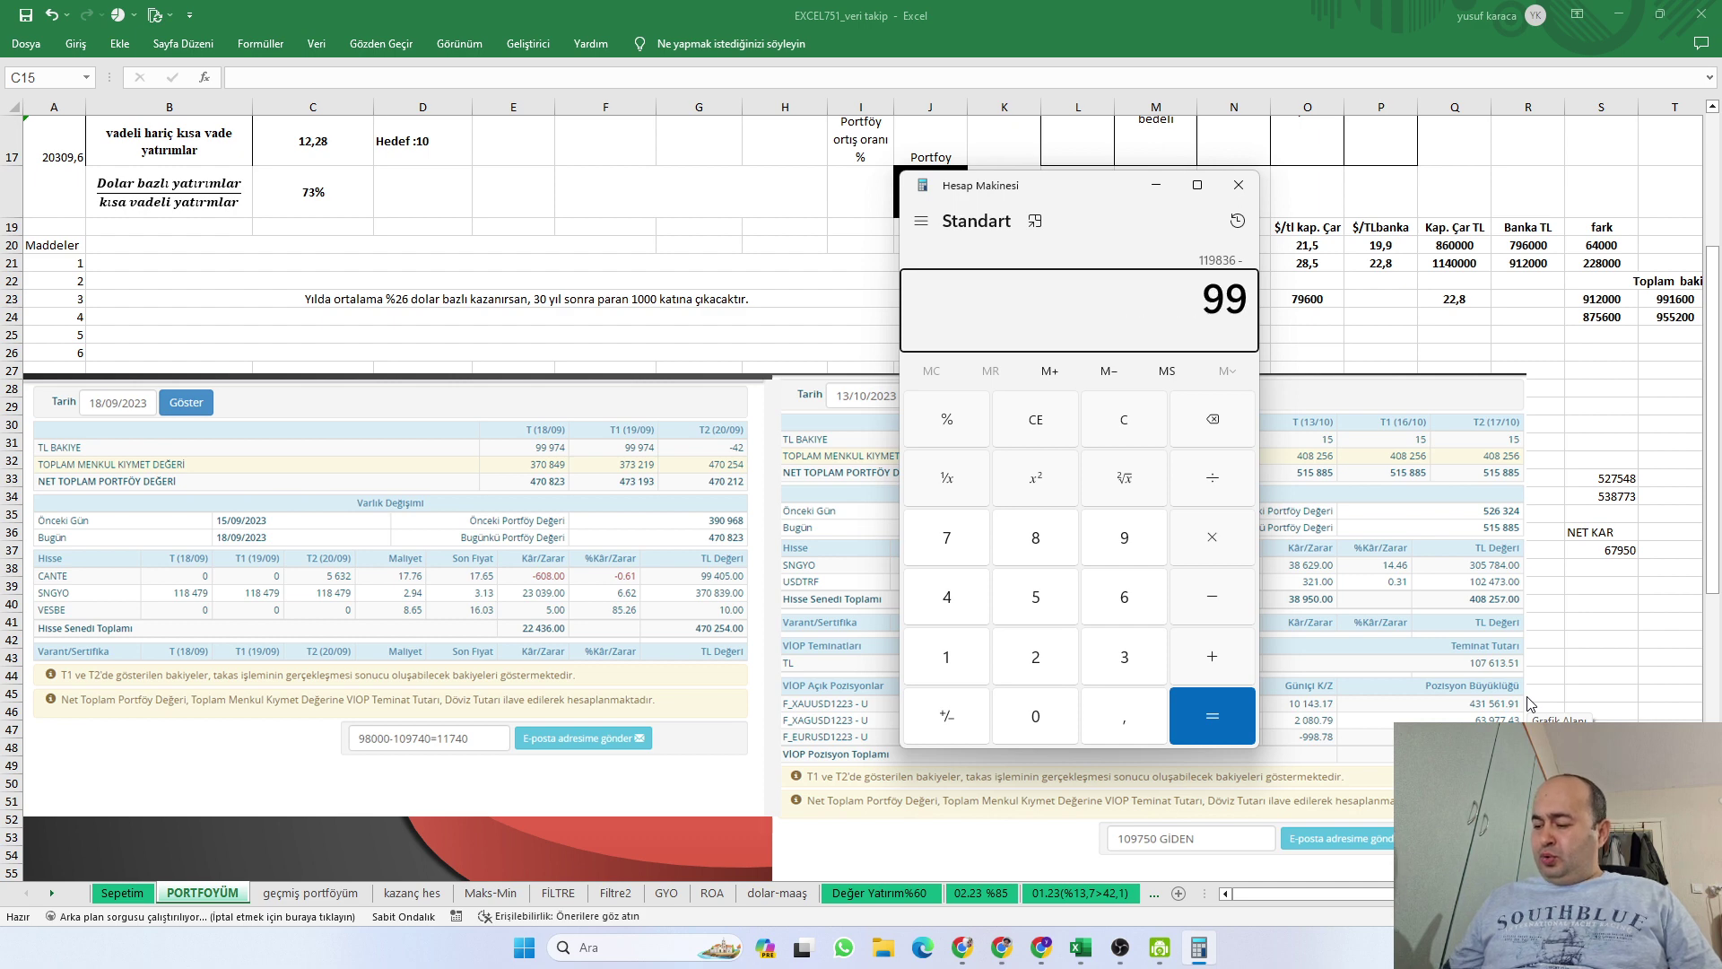
key(Return)
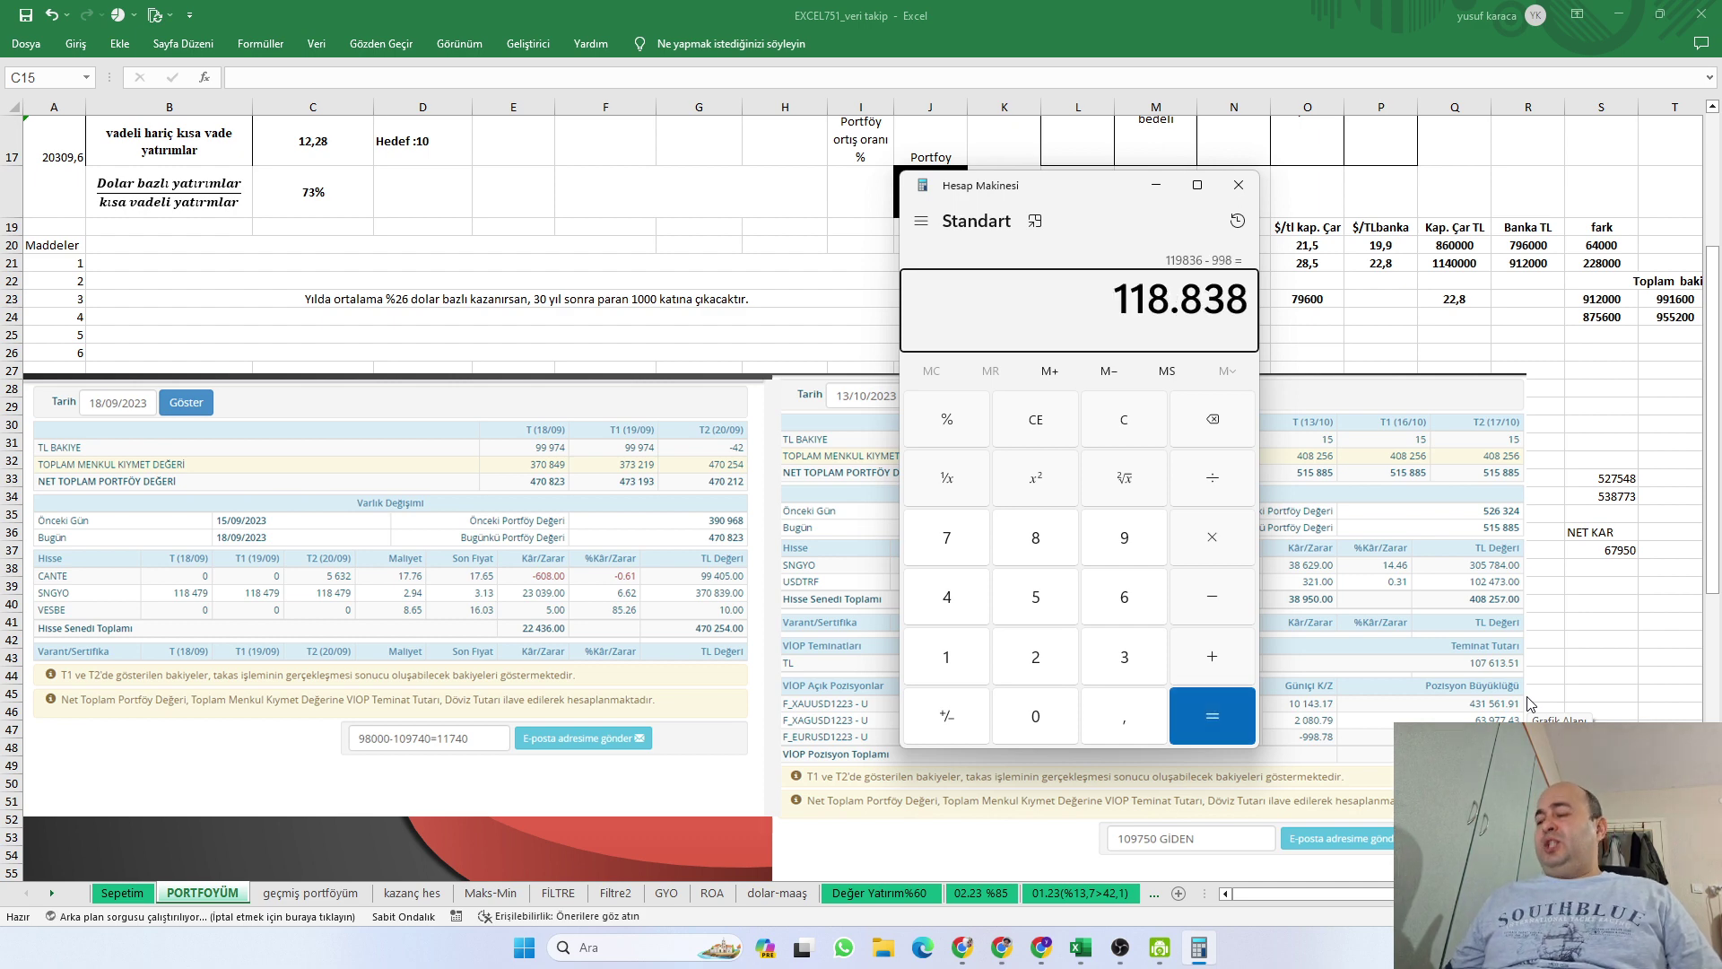
Subtract 98000 from the calculated futures account value in Calculator and close it
key(minus)
text(980000)
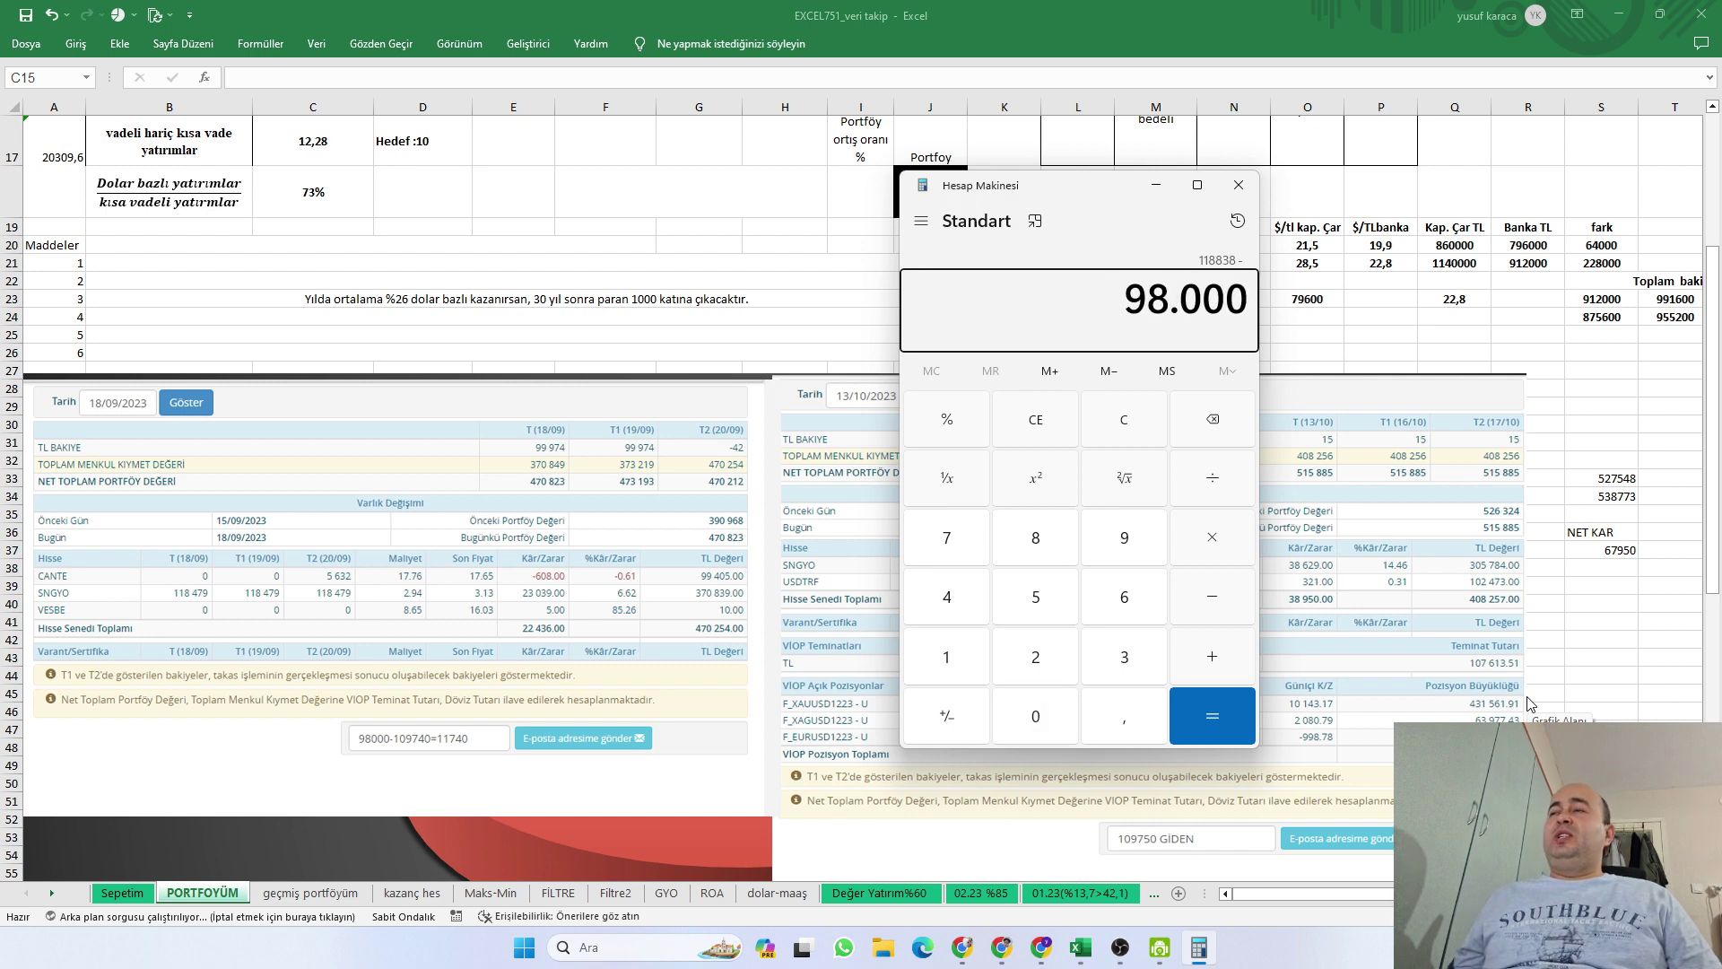
key(Return)
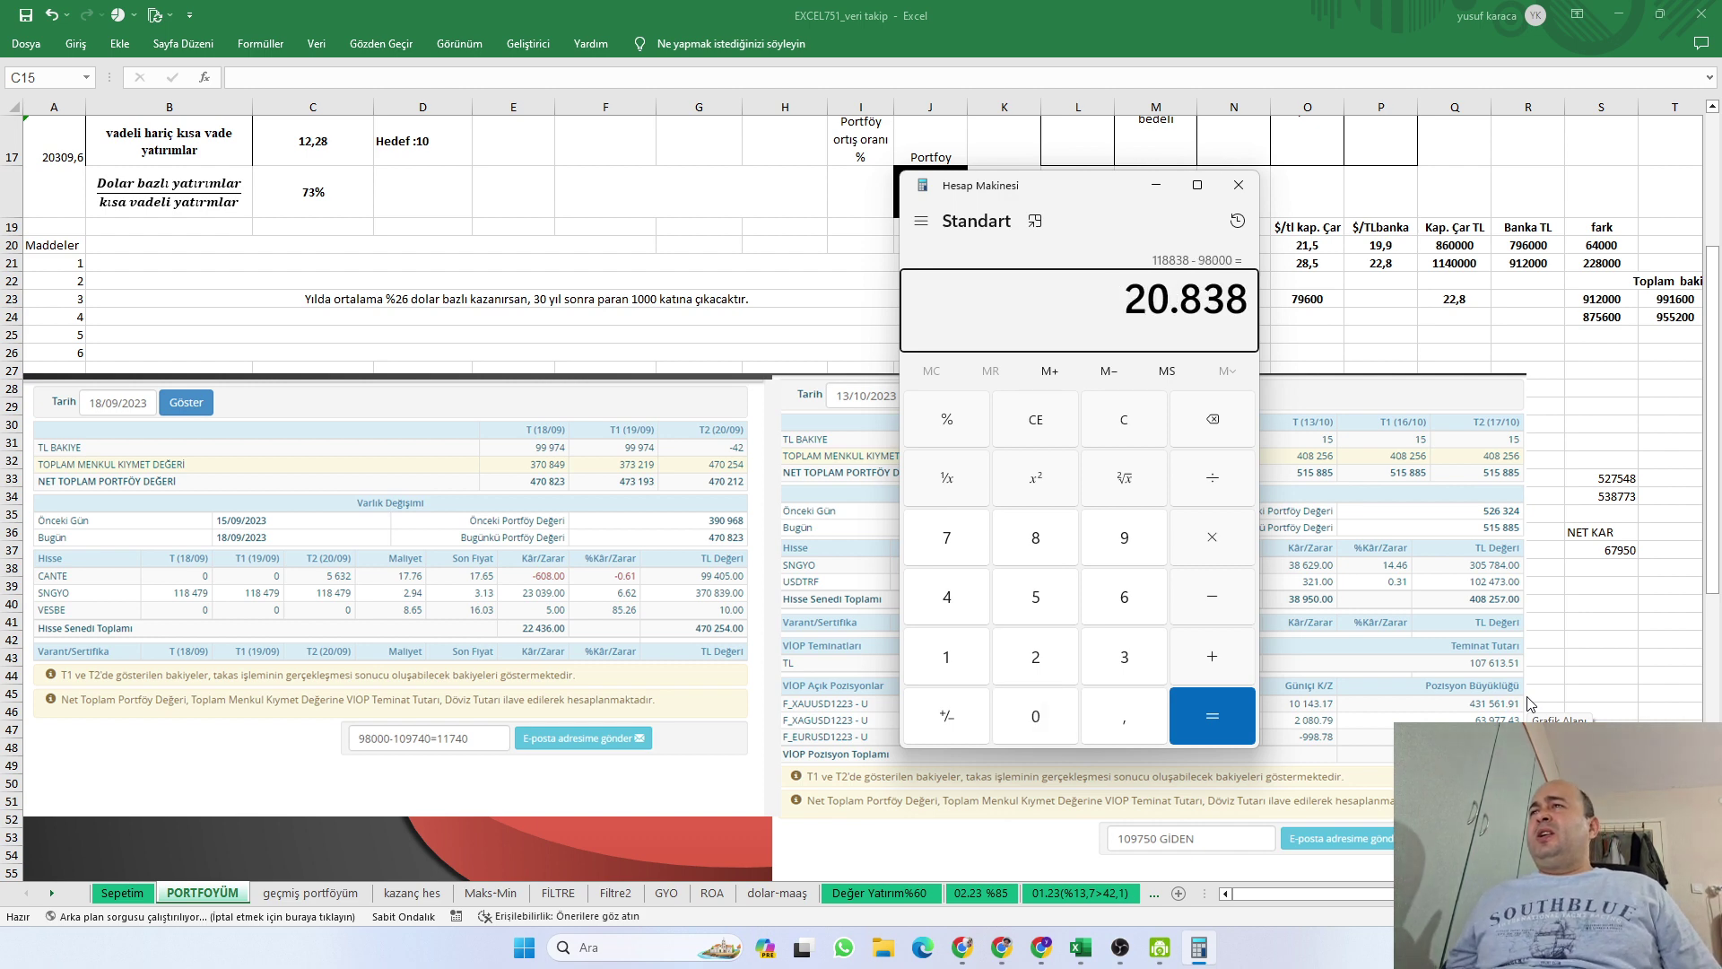
click(1239, 185)
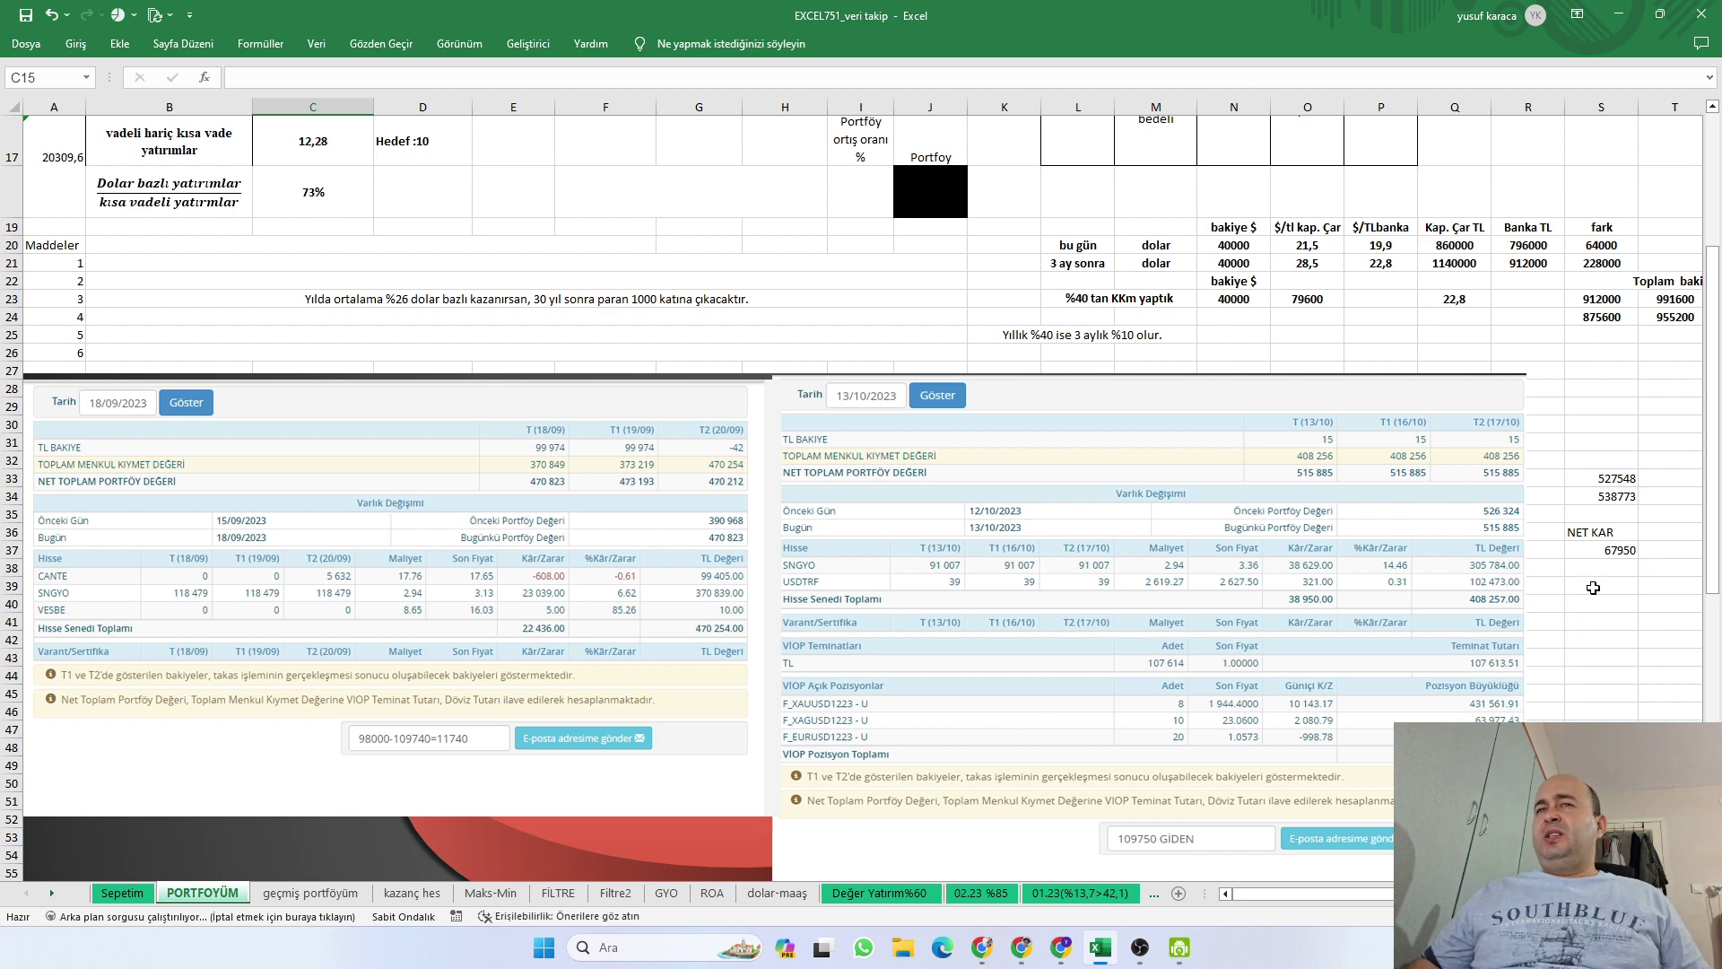
Inspect the net profit cell S37, then review the holdings on the Sepetim sheet, singling out the CANTE entry in row 70
click(1612, 551)
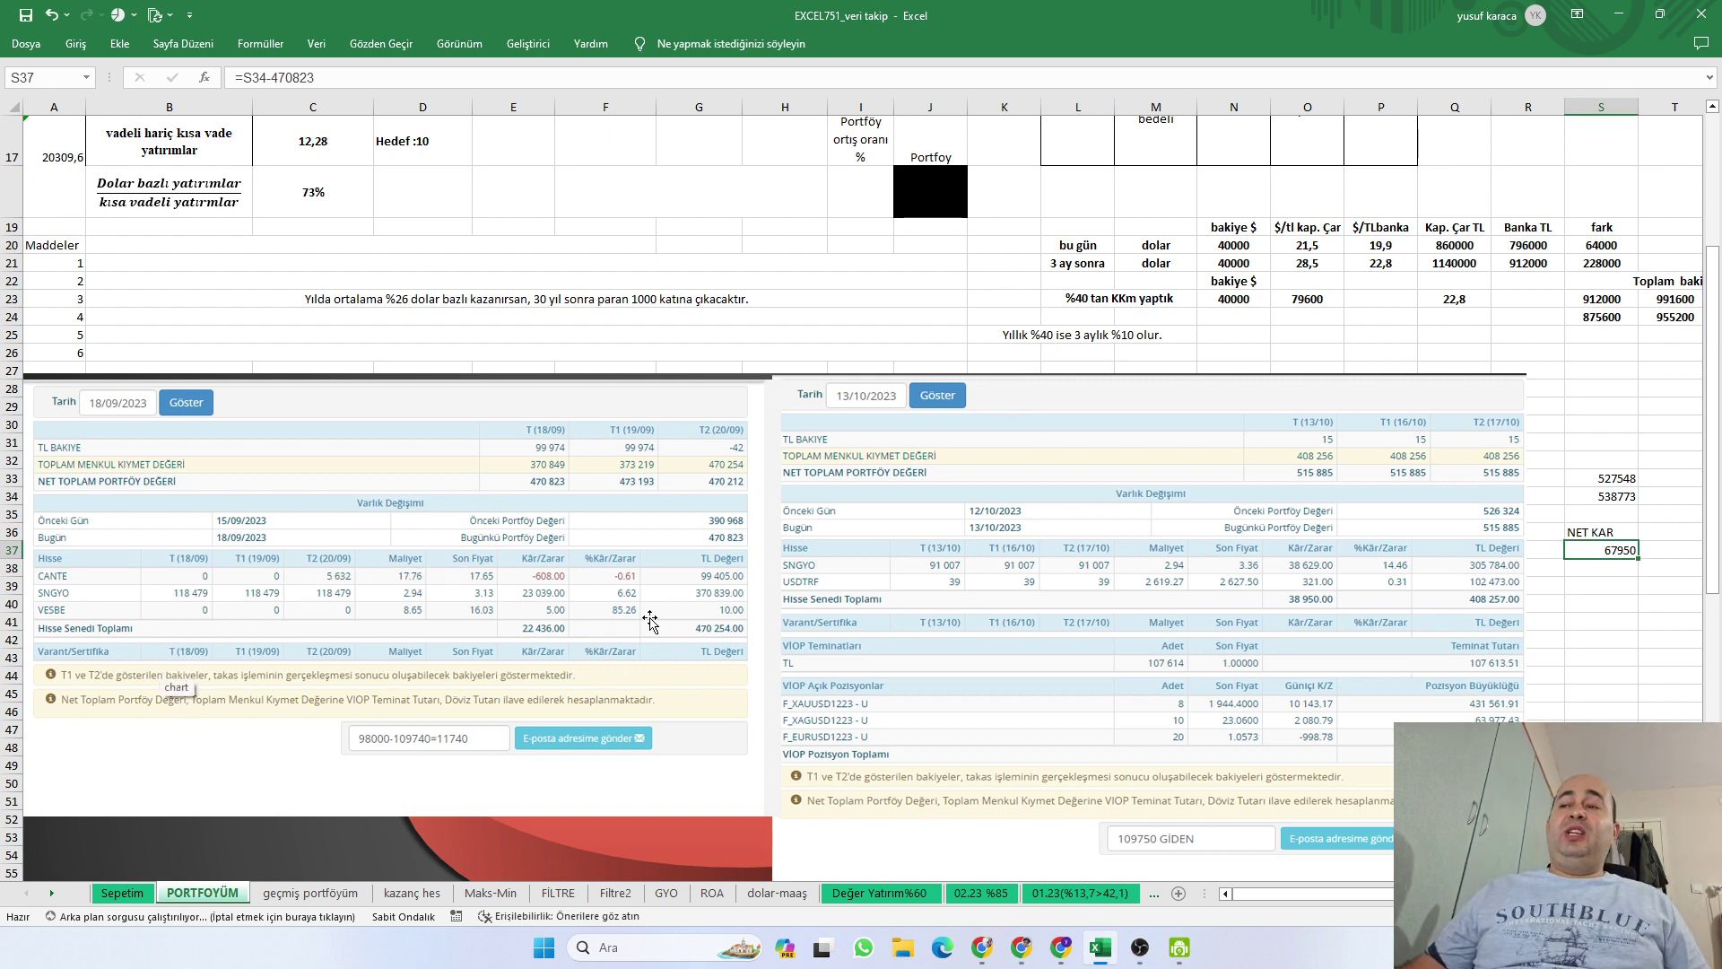
click(124, 892)
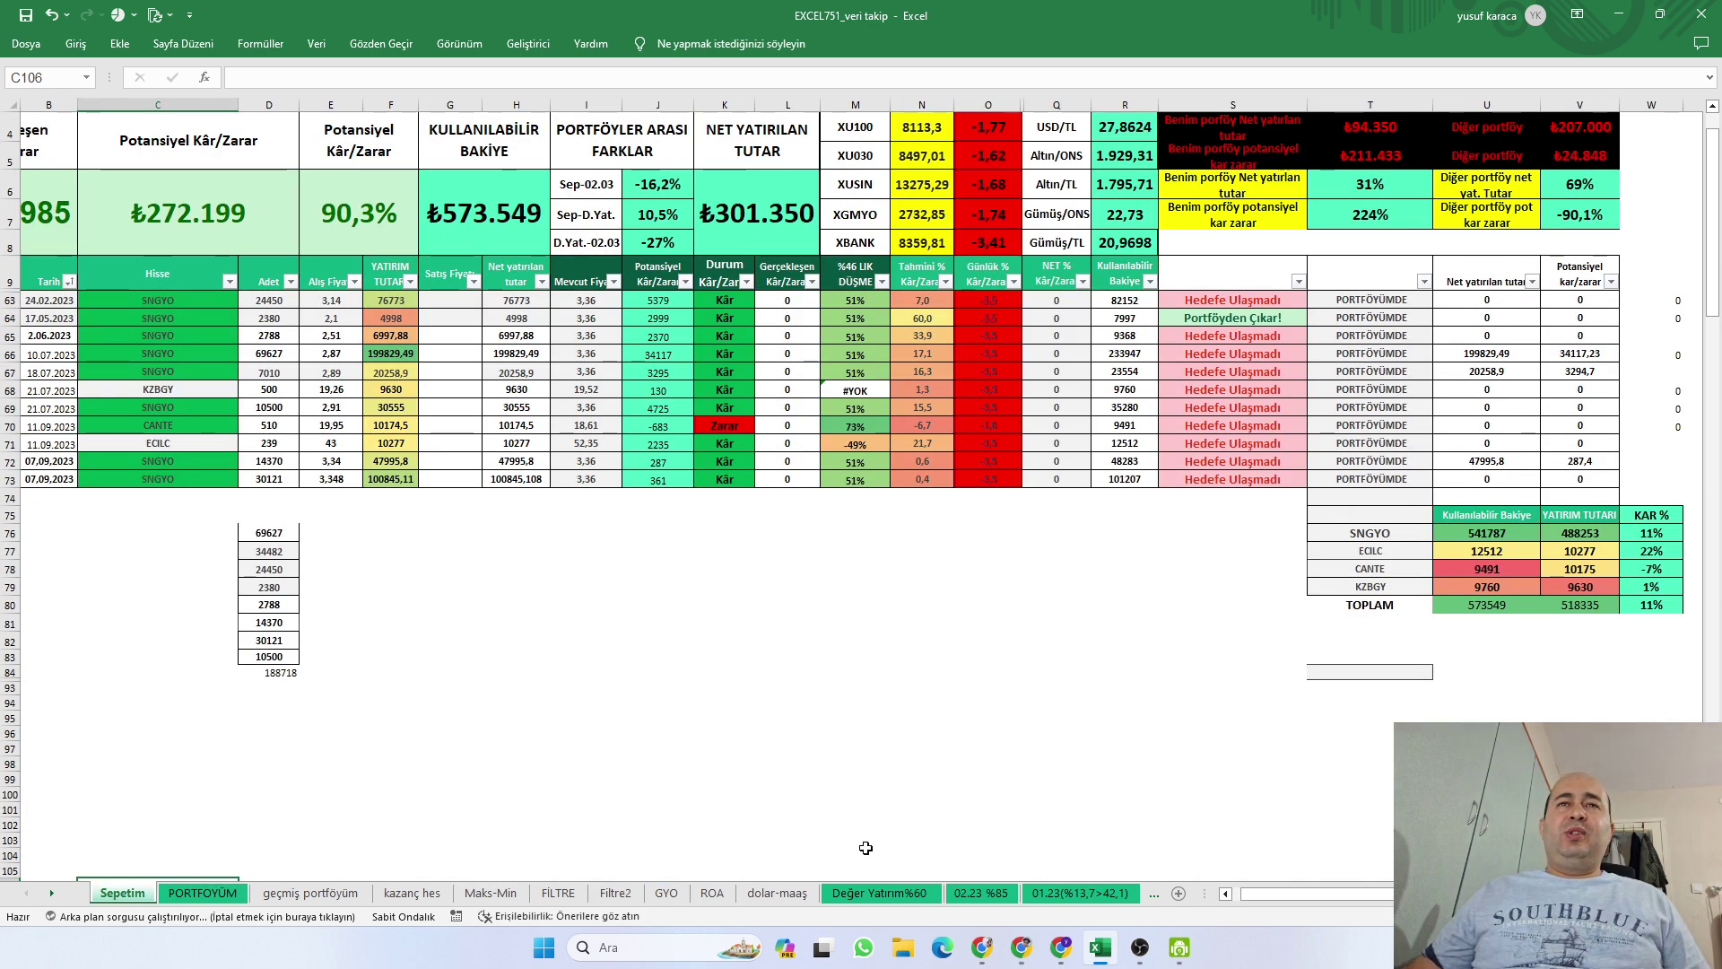
scroll(1316, 897, left, 1)
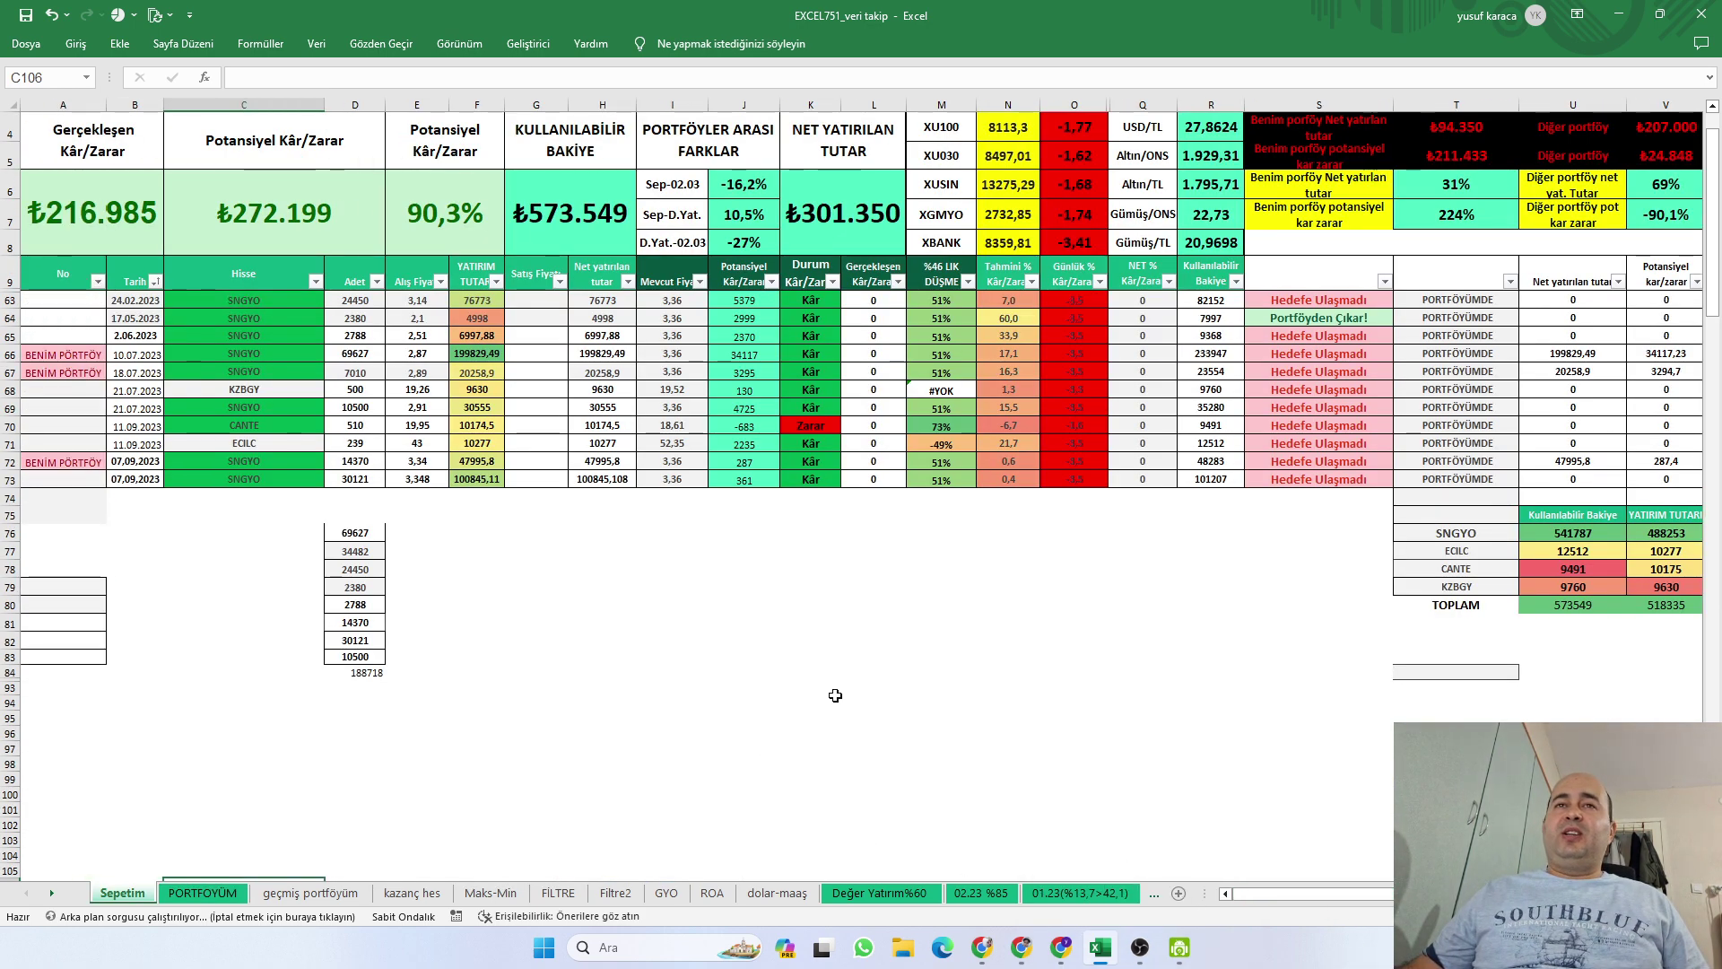
click(9, 425)
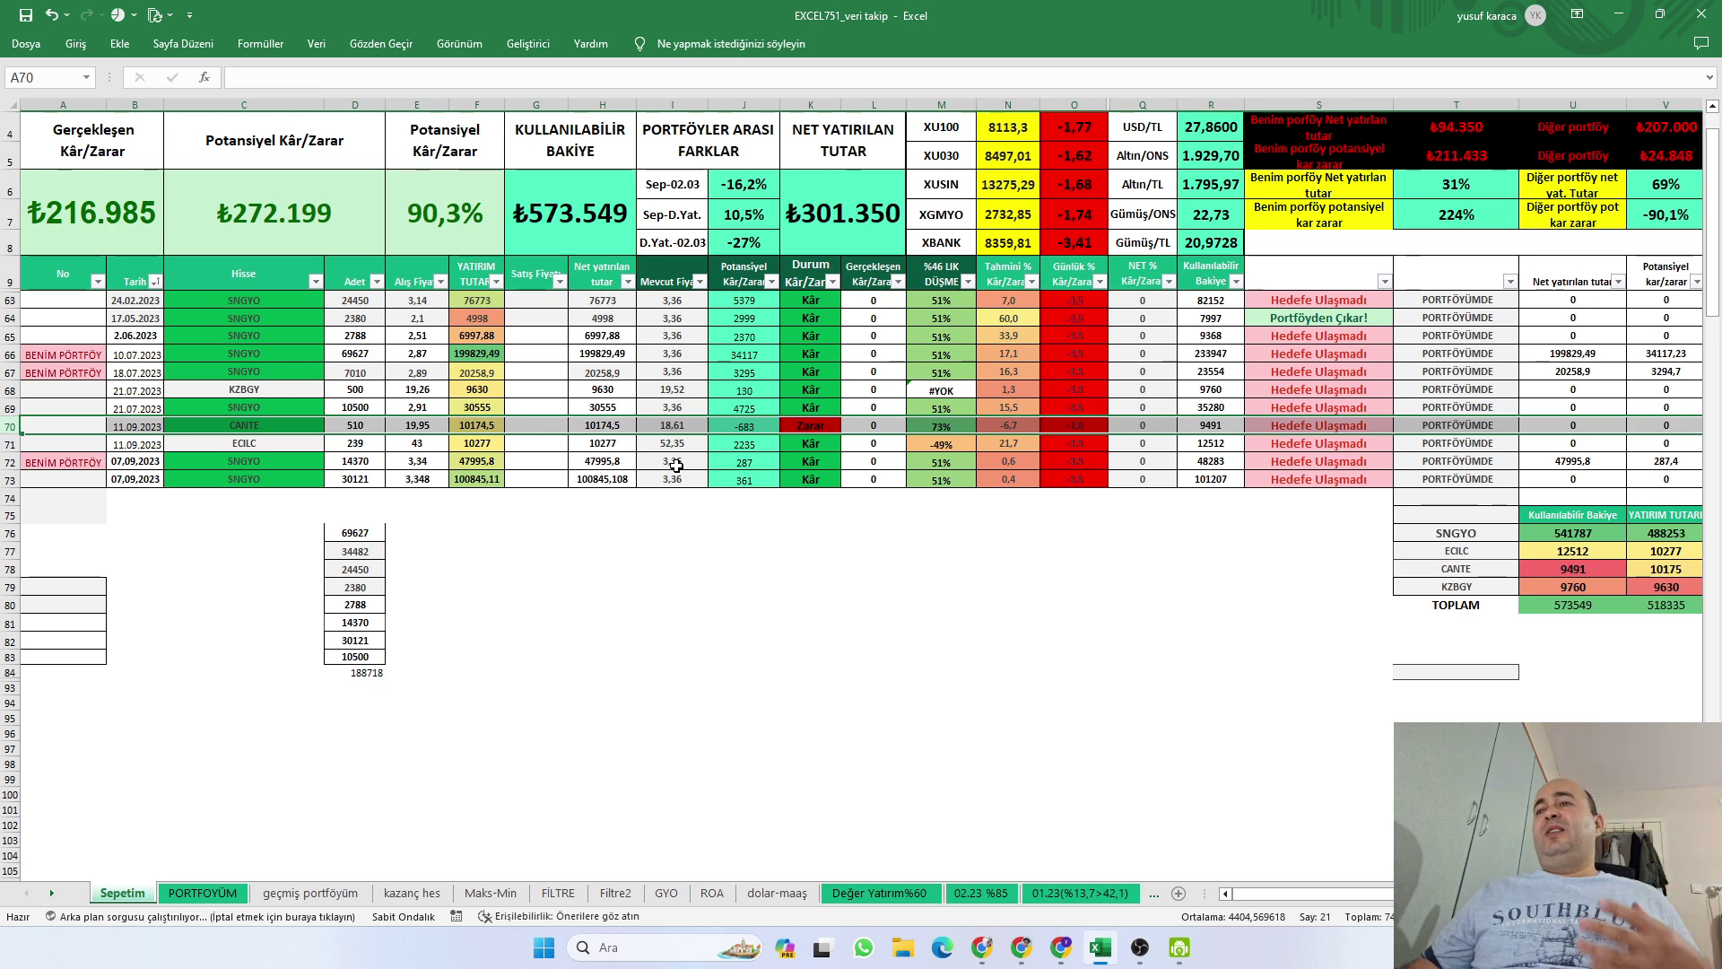
Switch to the browser with YouTube, open the channel's content list in YouTube Studio and review the October 2023 videos
click(1061, 947)
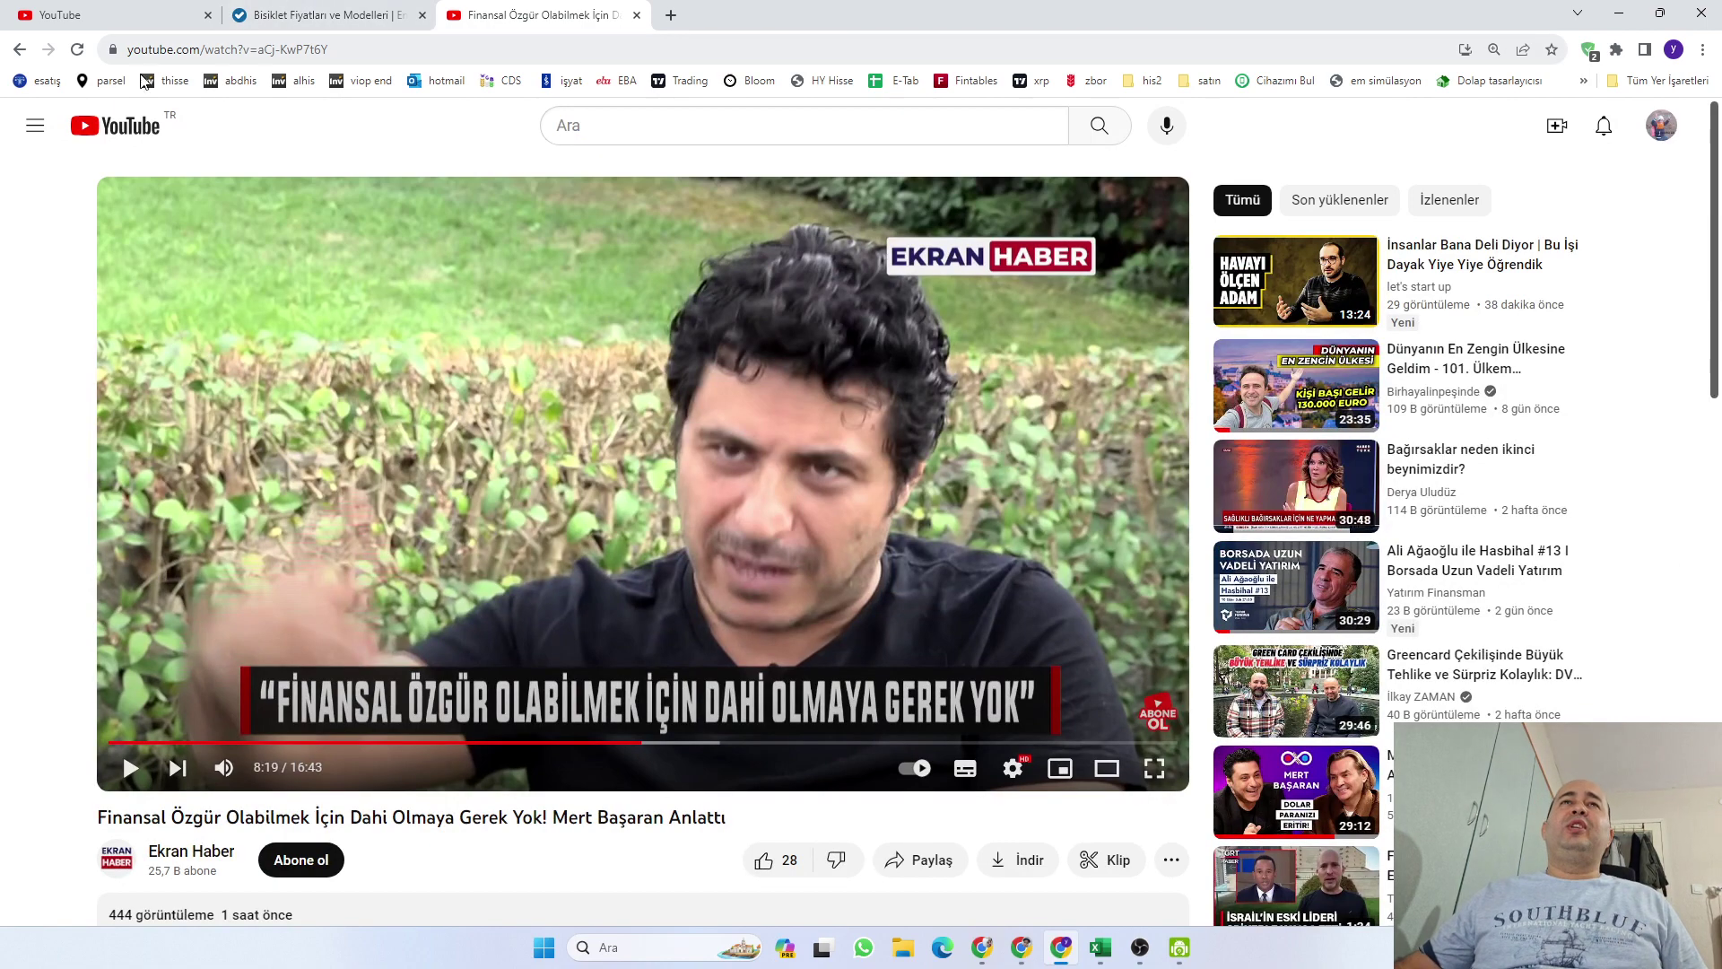
click(35, 125)
click(111, 410)
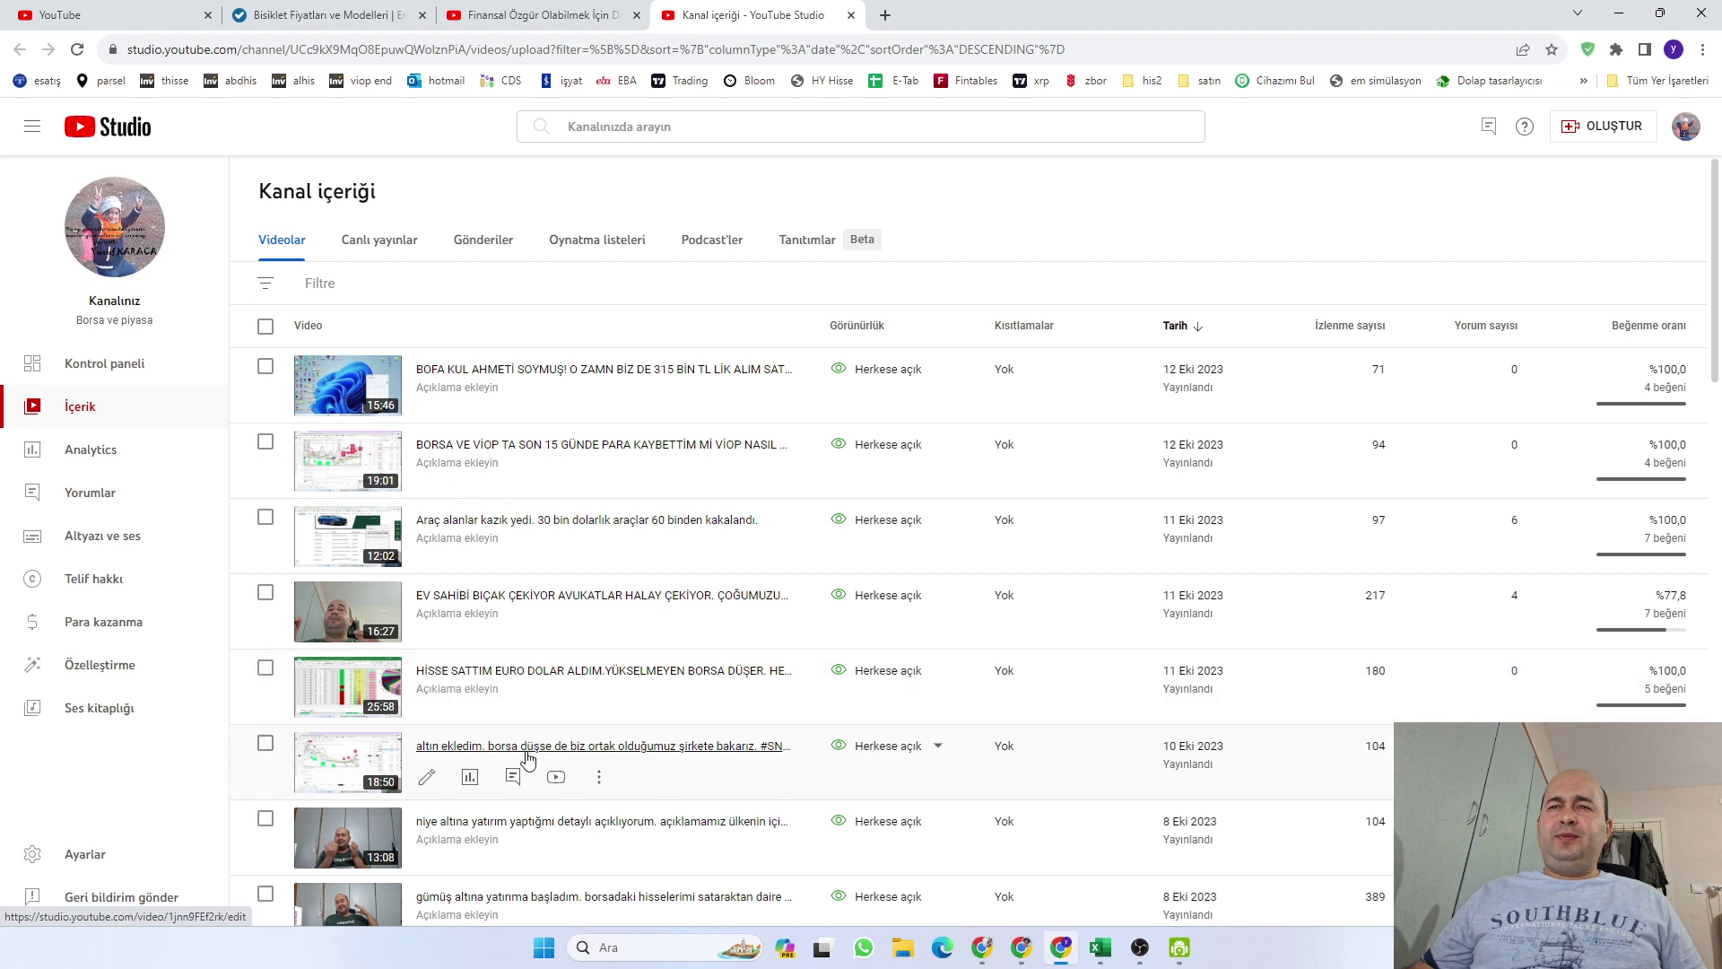
scroll(642, 736, down, 3)
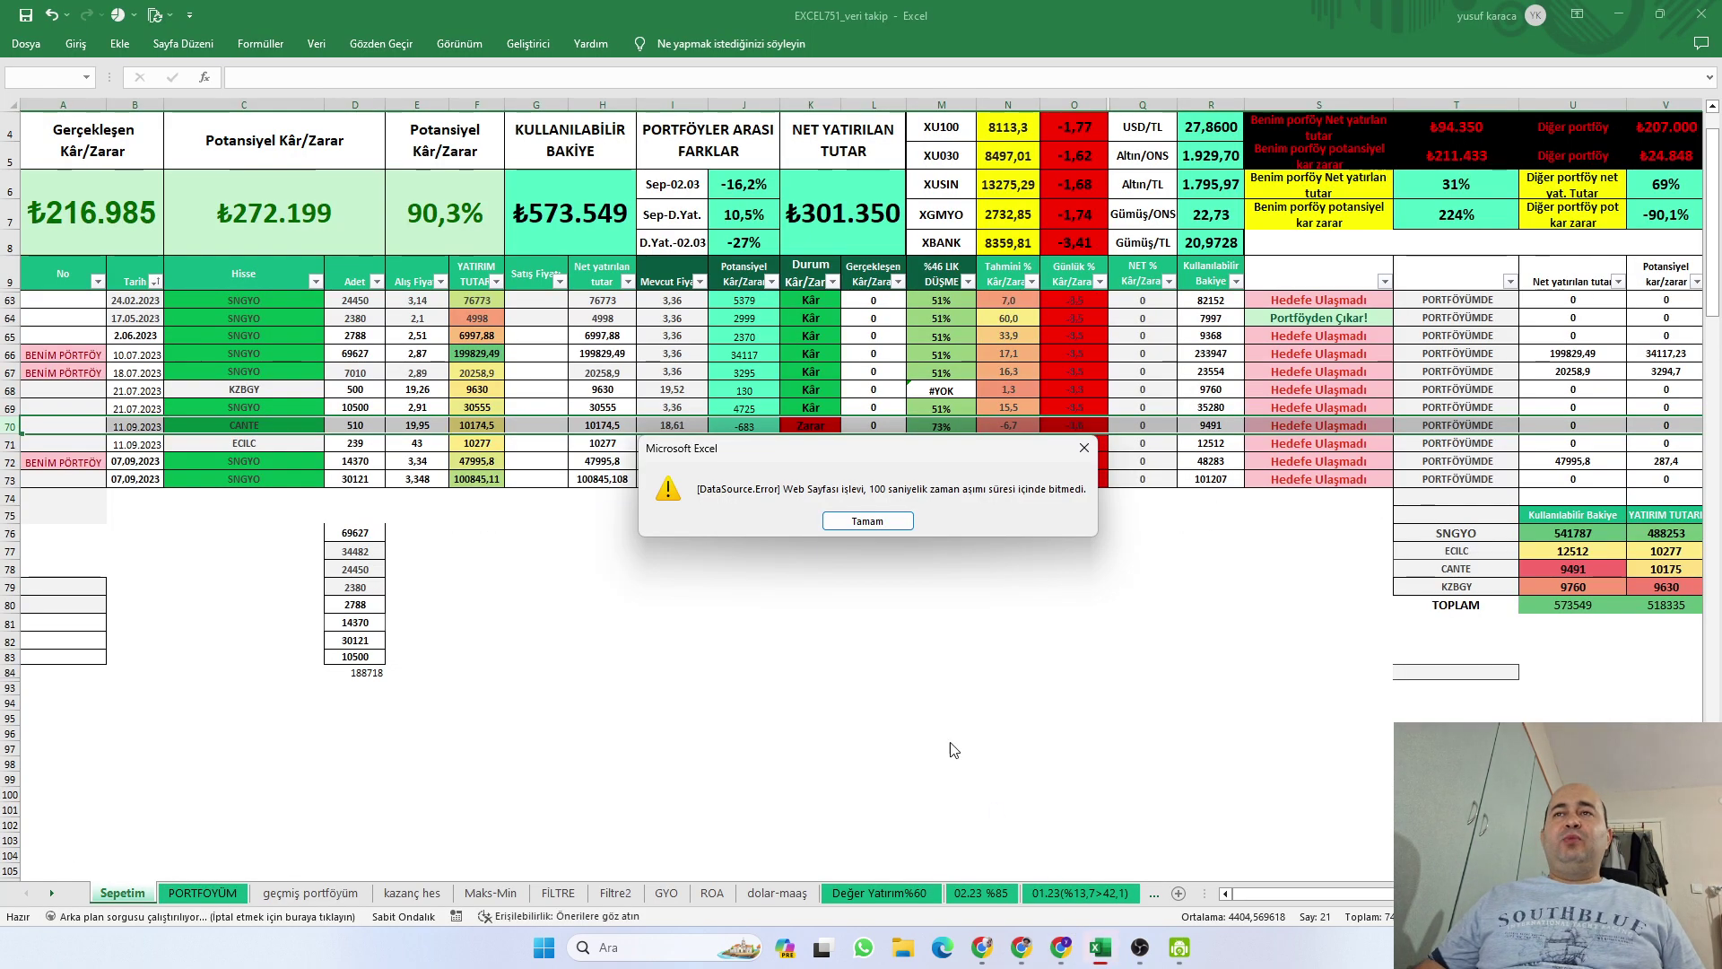
Dismiss the data source error in Excel and inspect the total Potansiyel Kâr/Zarar formula in C6 on the Sepetim sheet
click(888, 522)
click(841, 625)
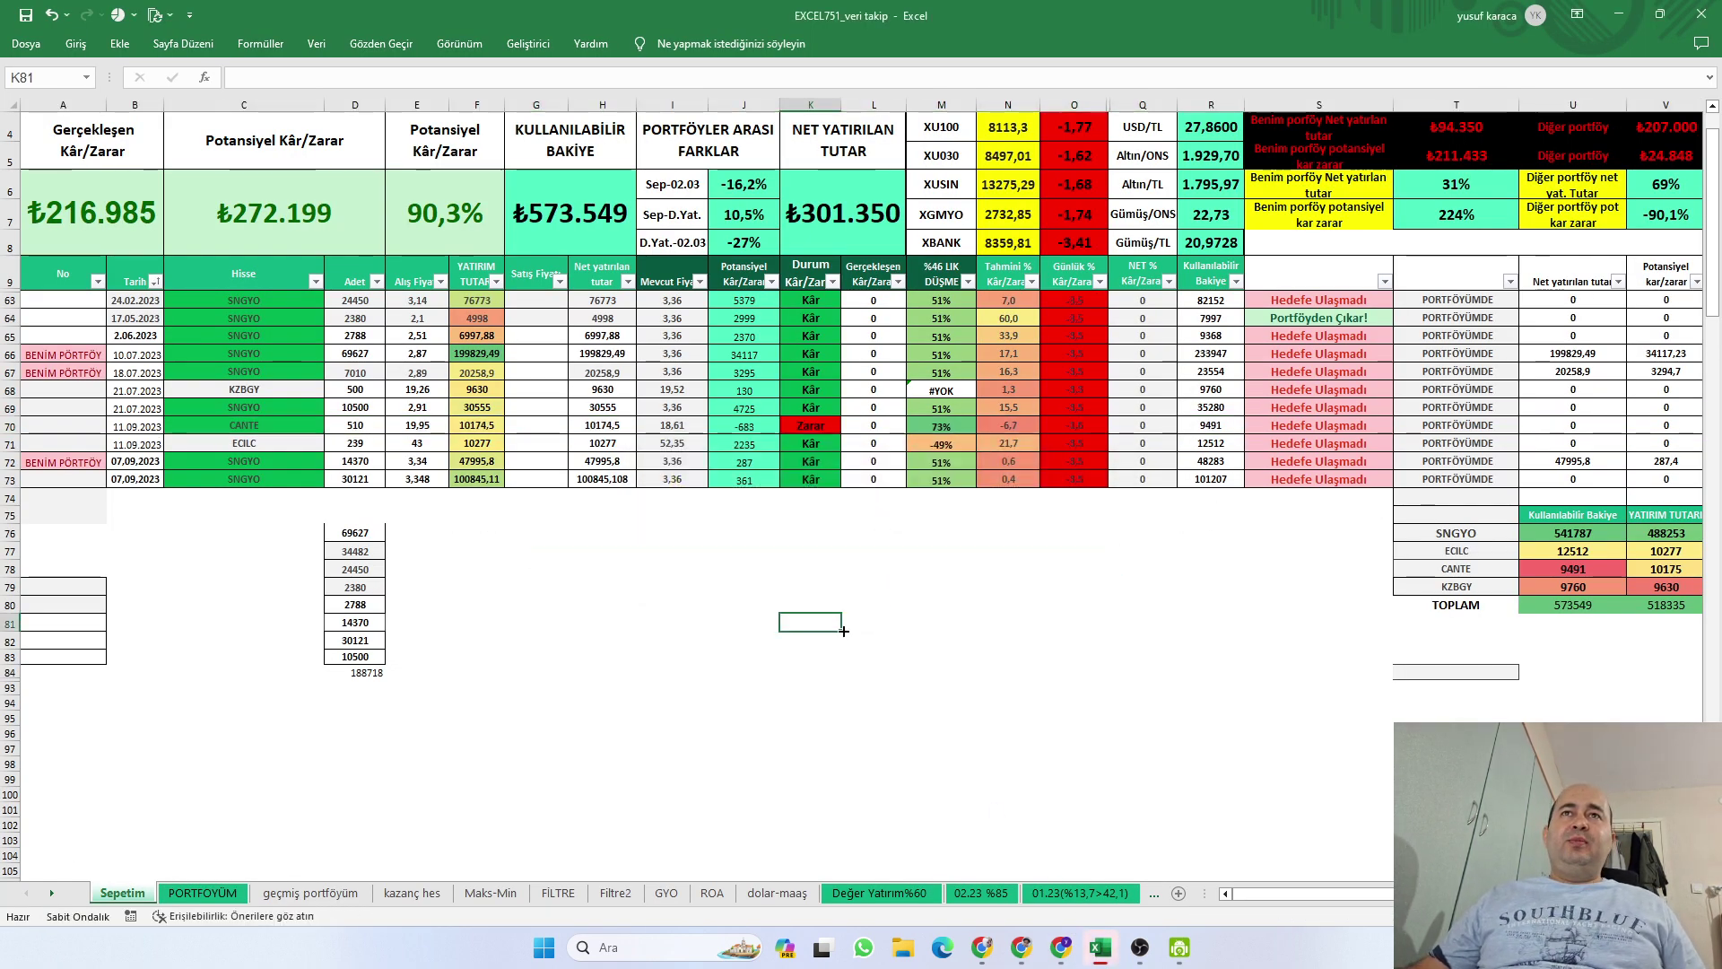
click(263, 224)
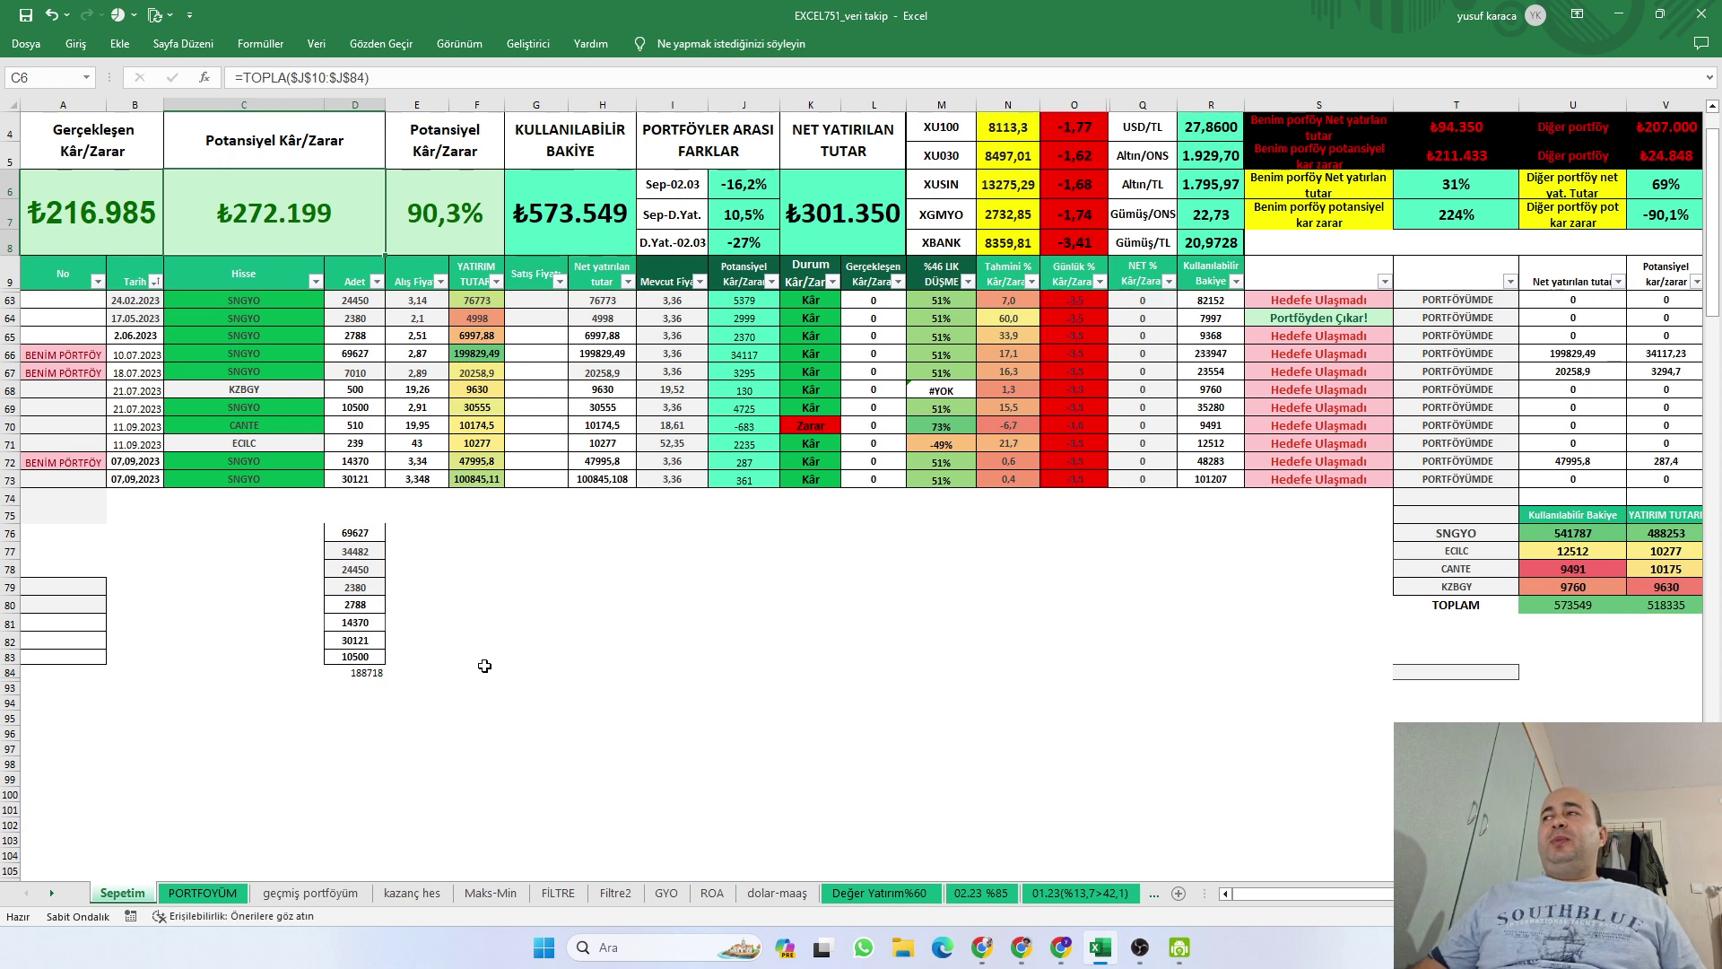
click(1098, 951)
click(1098, 951)
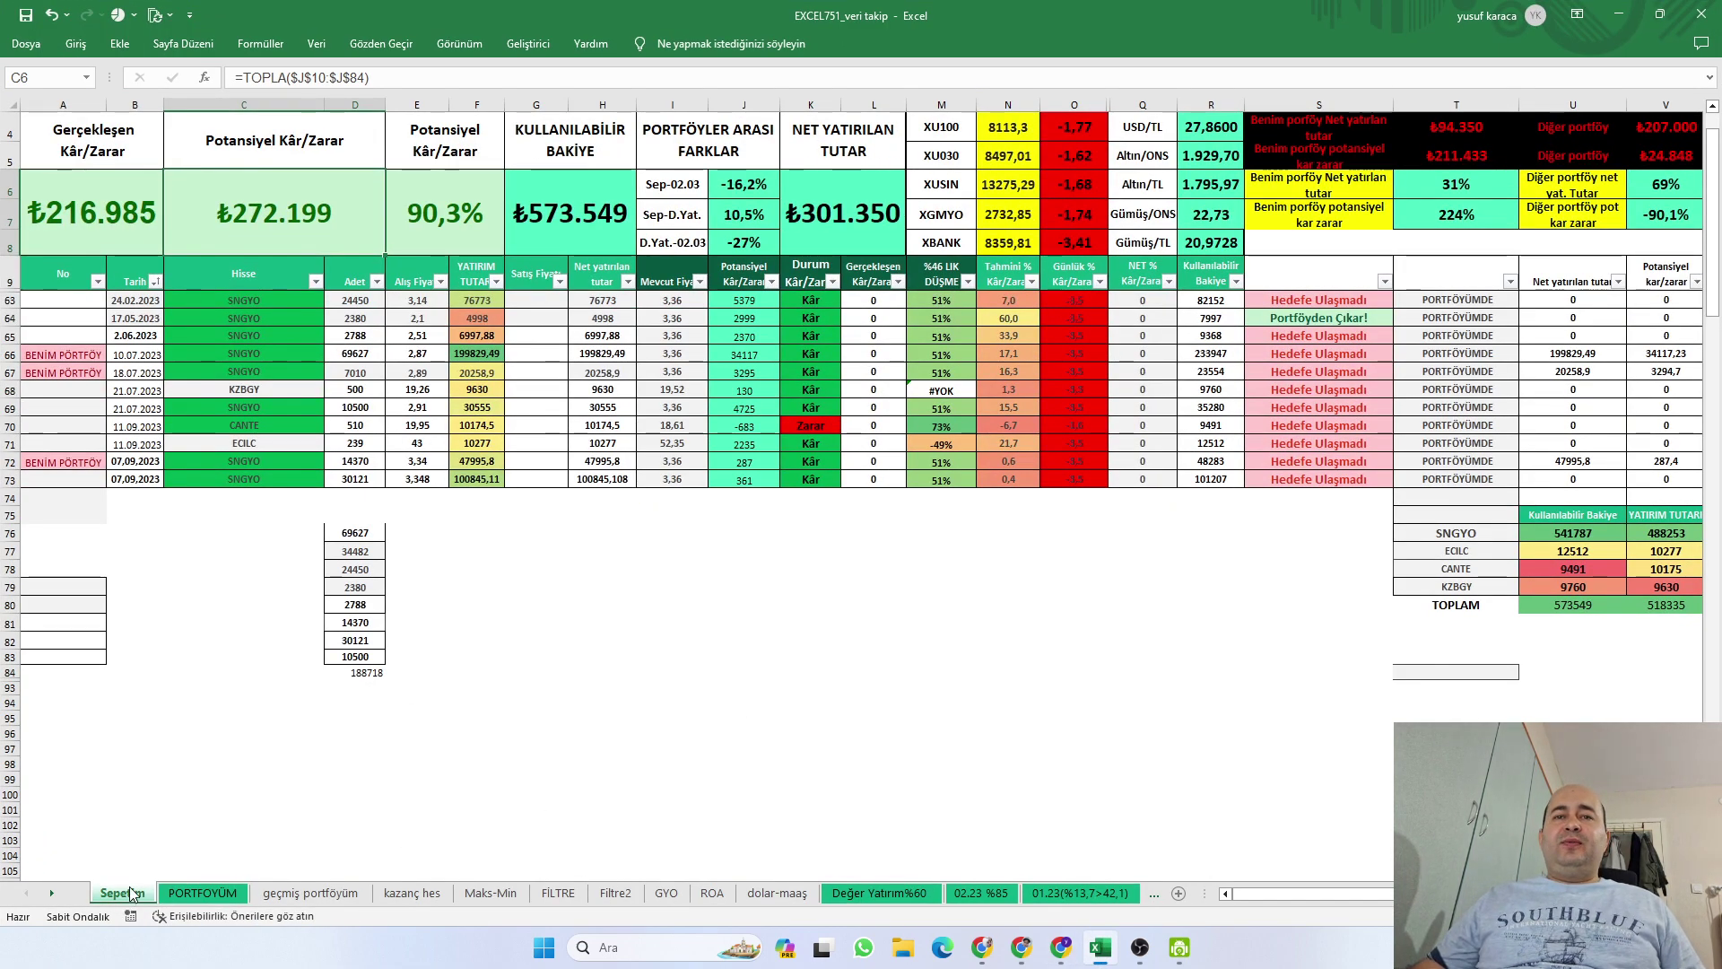
Compare the 18/09/2023 and 13/10/2023 statements on the PORTFOYÜM sheet and recheck the net profit in S37
click(223, 894)
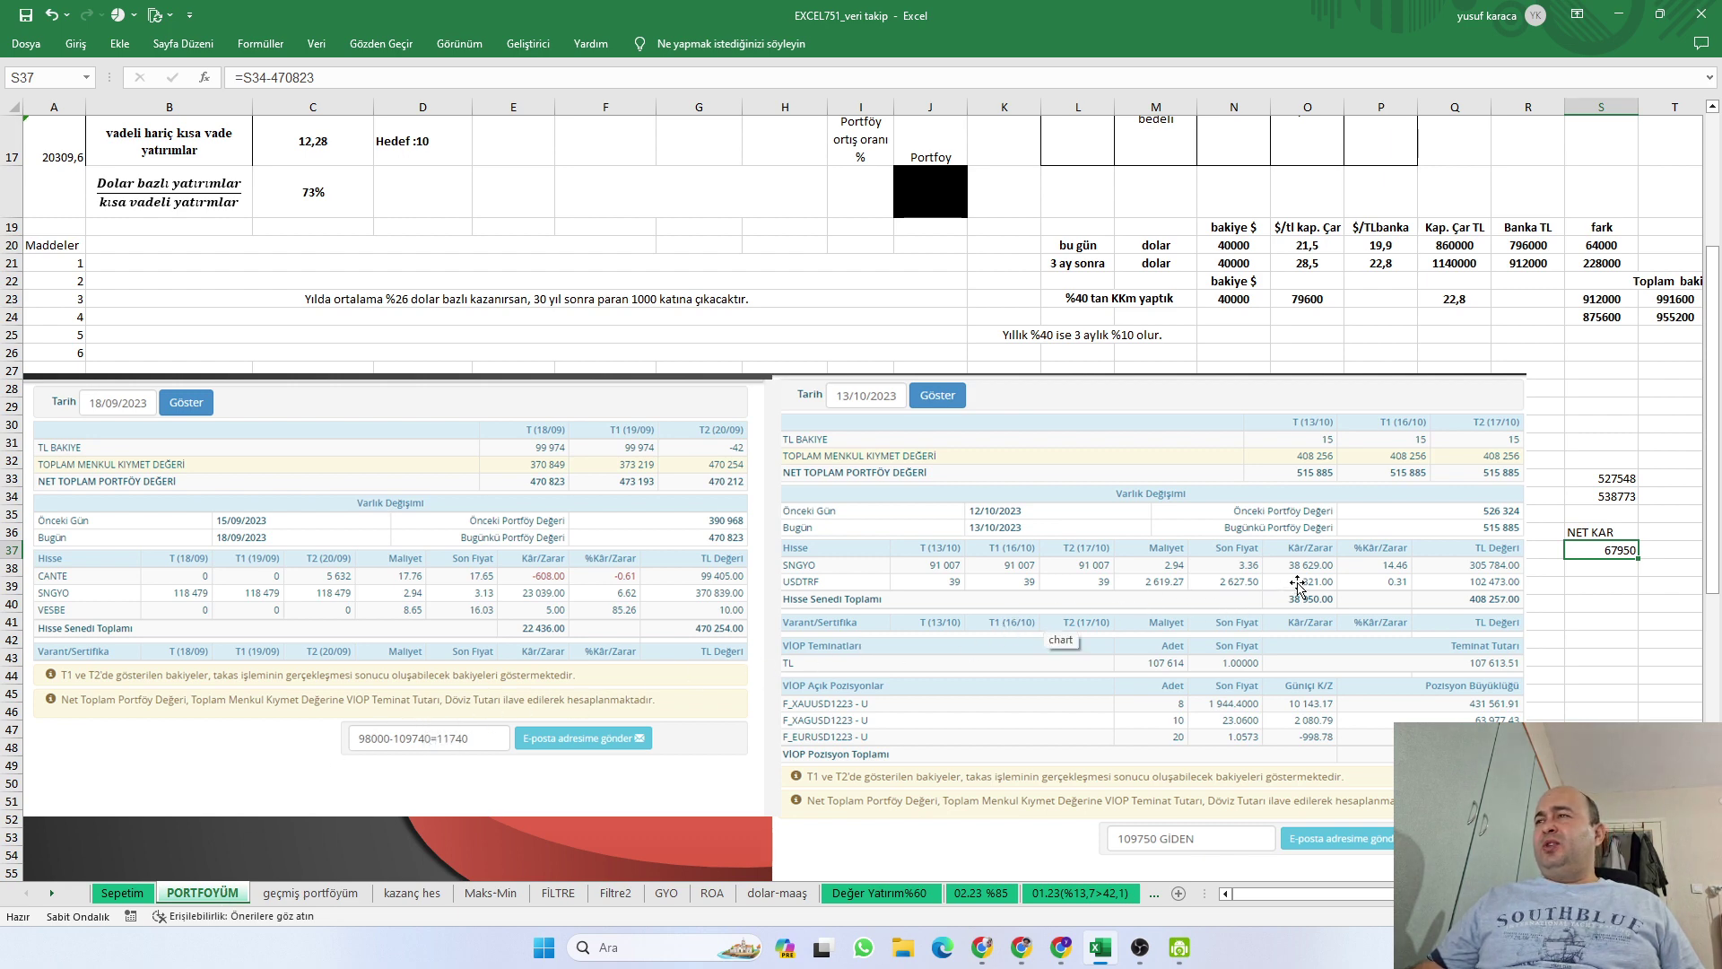
click(1487, 565)
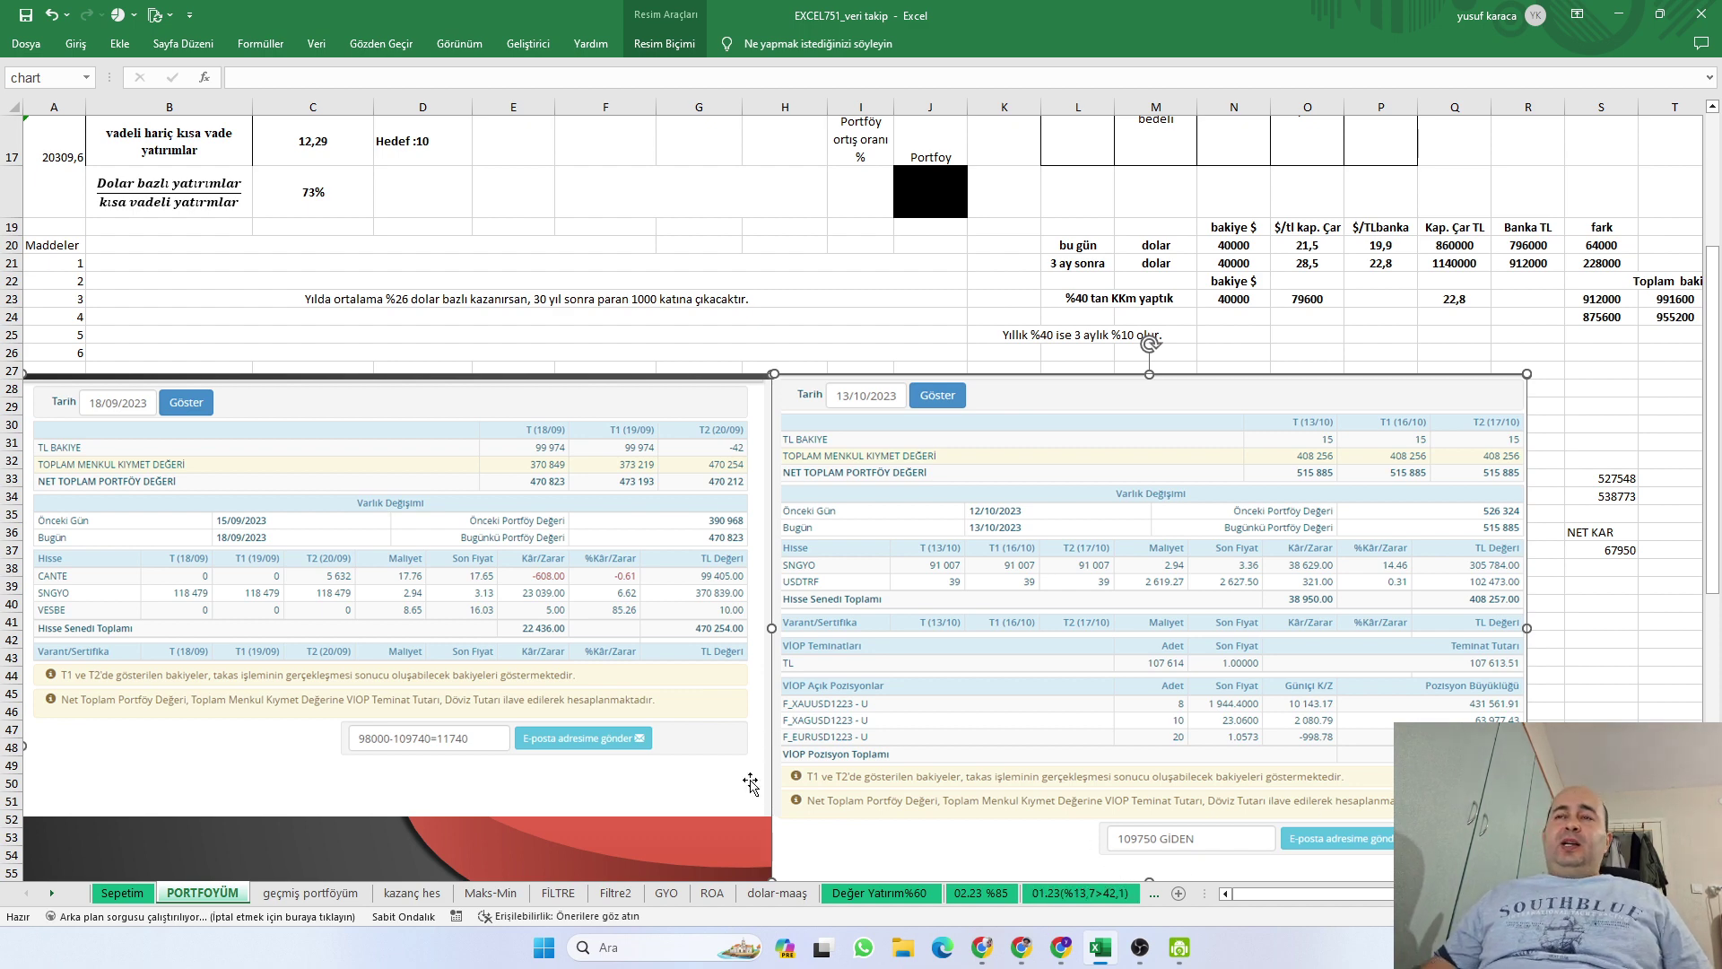
scroll(745, 786, up, 3)
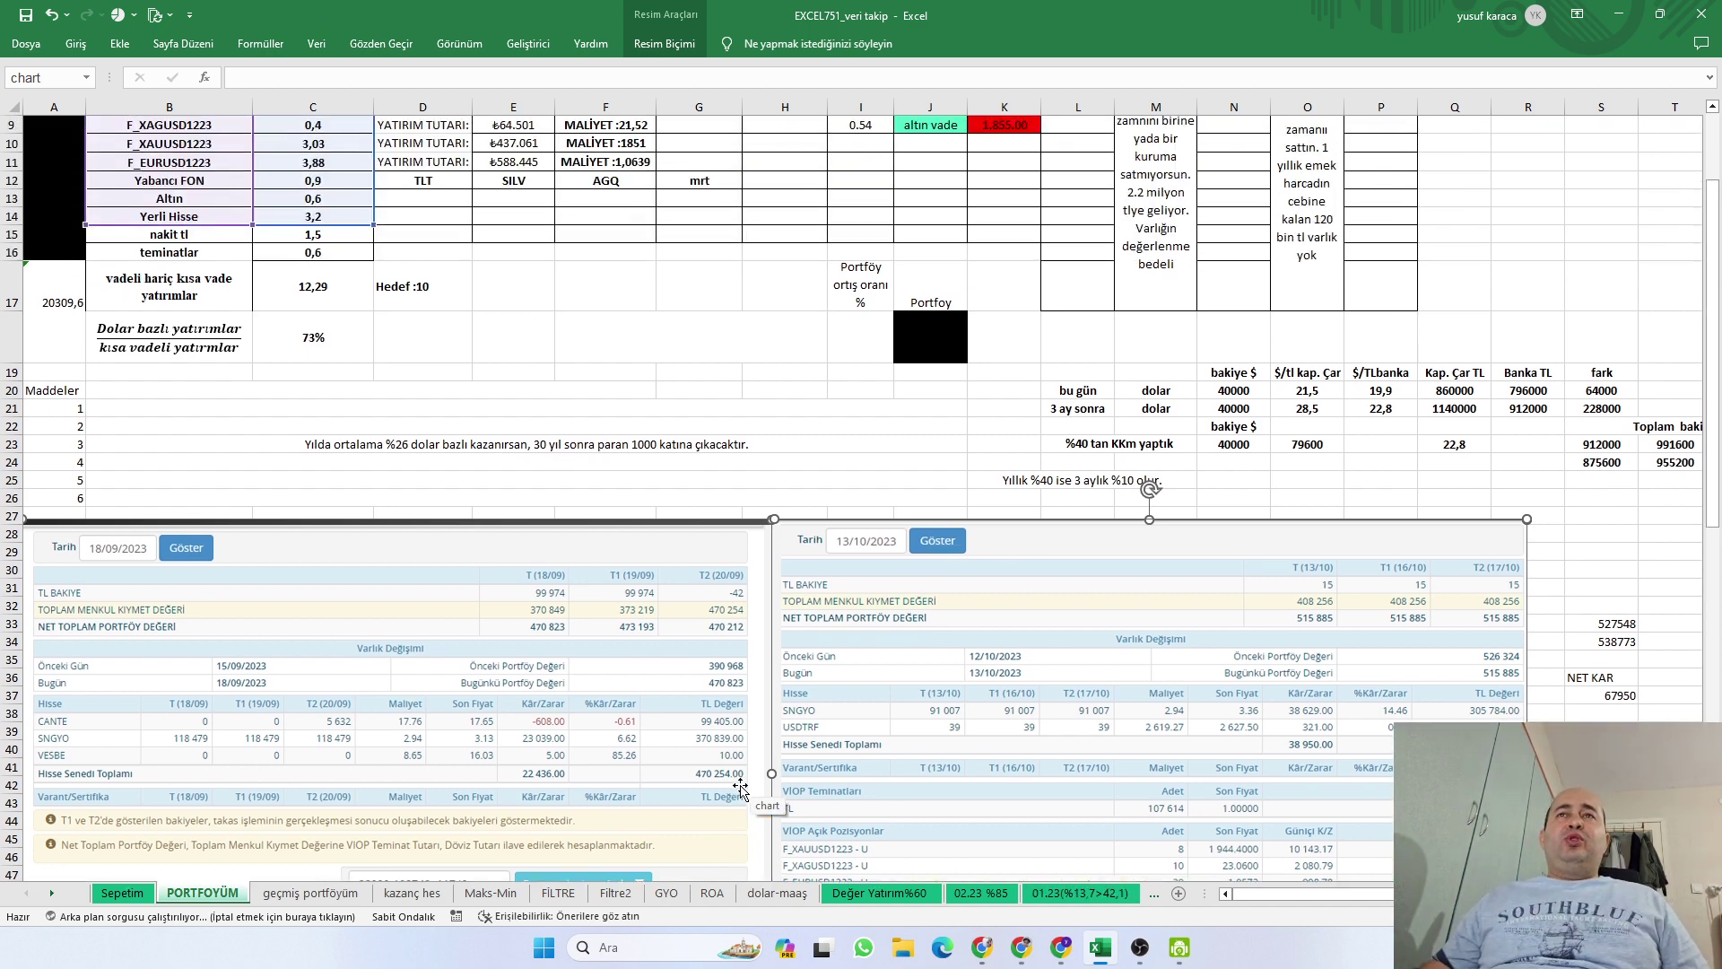
scroll(741, 789, down, 5)
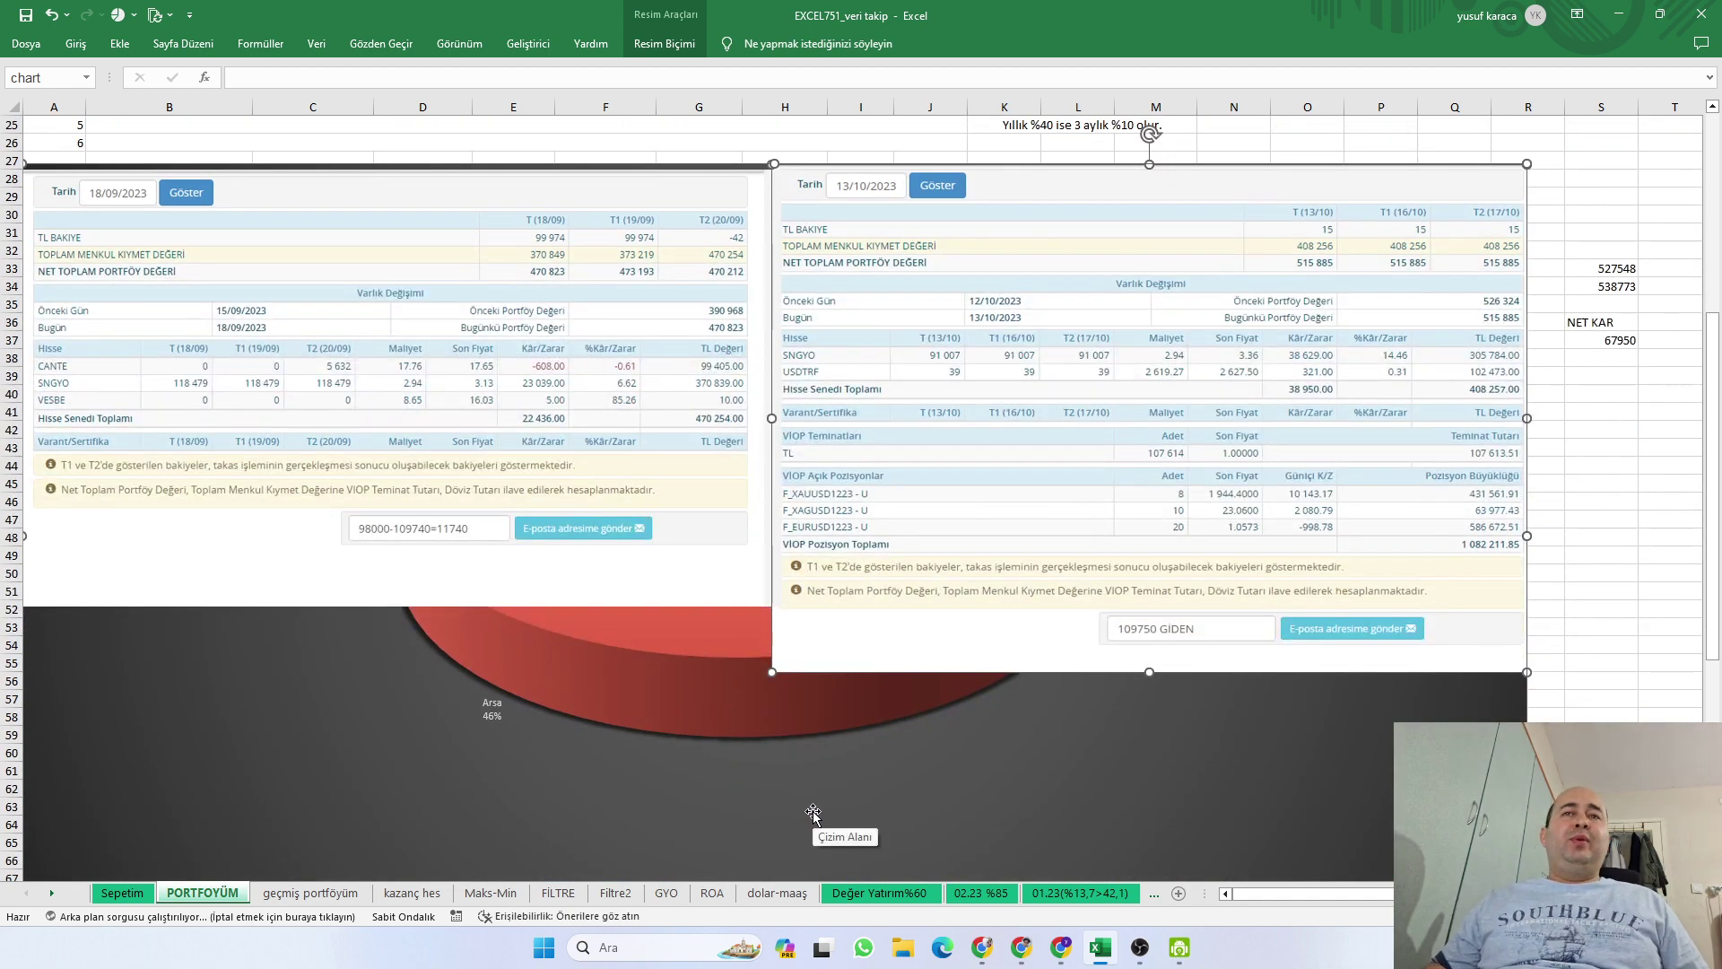
scroll(1155, 835, up, 3)
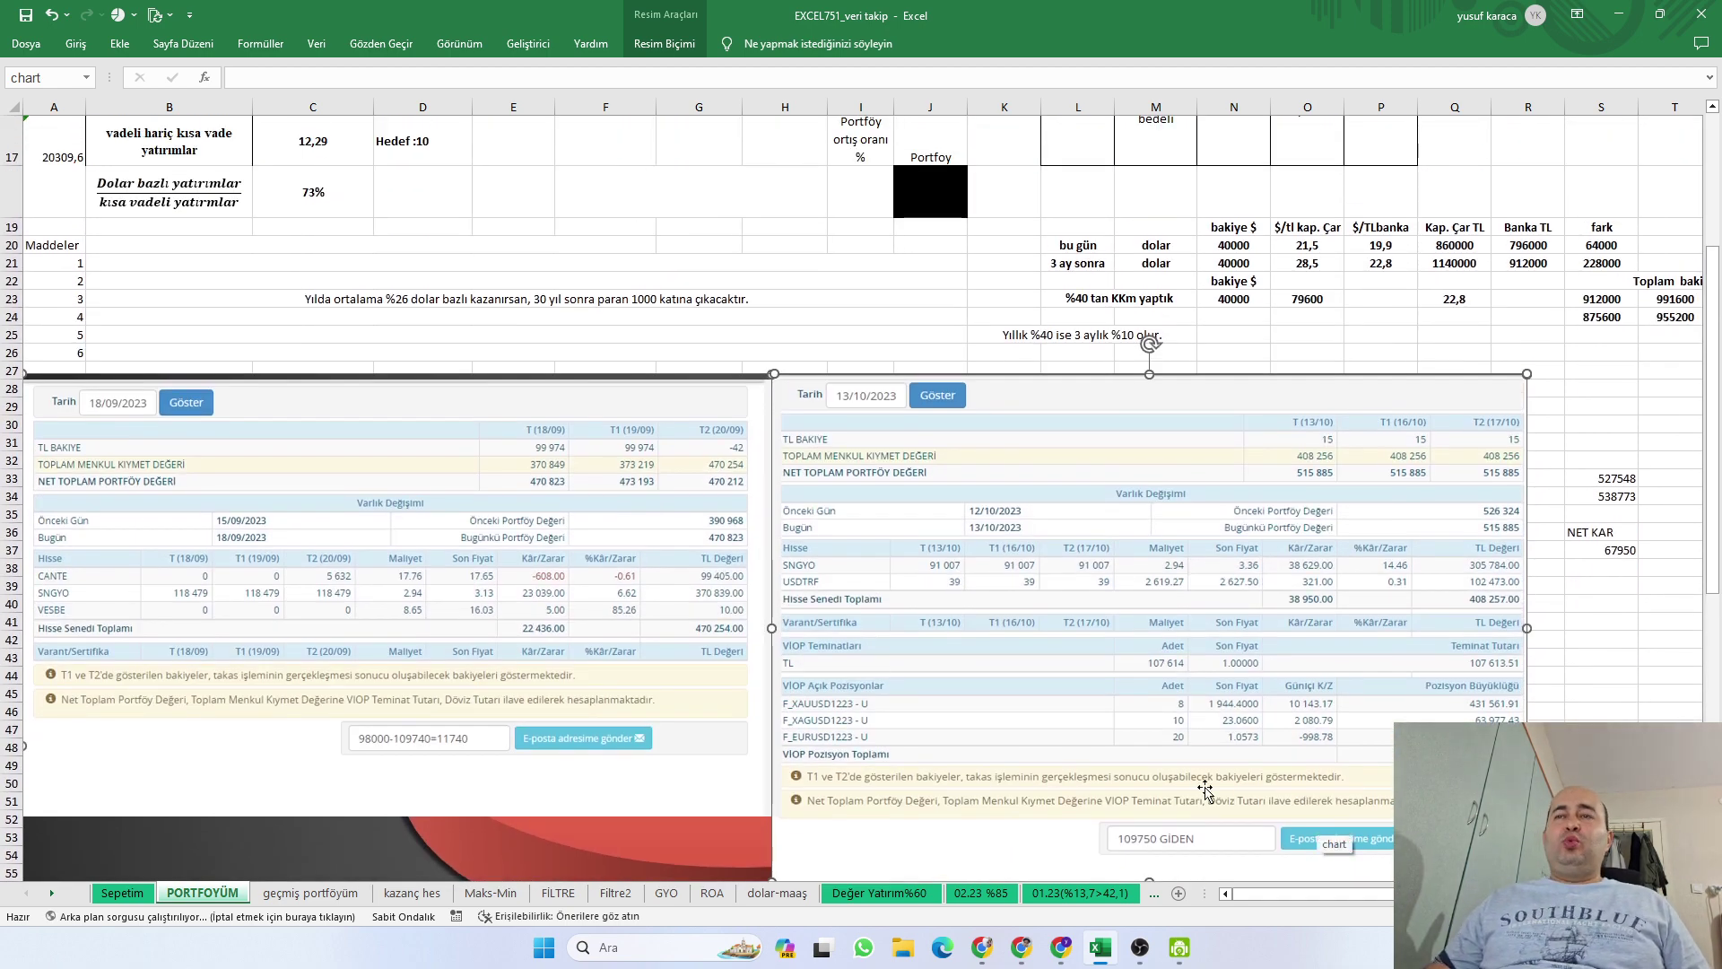
click(1615, 550)
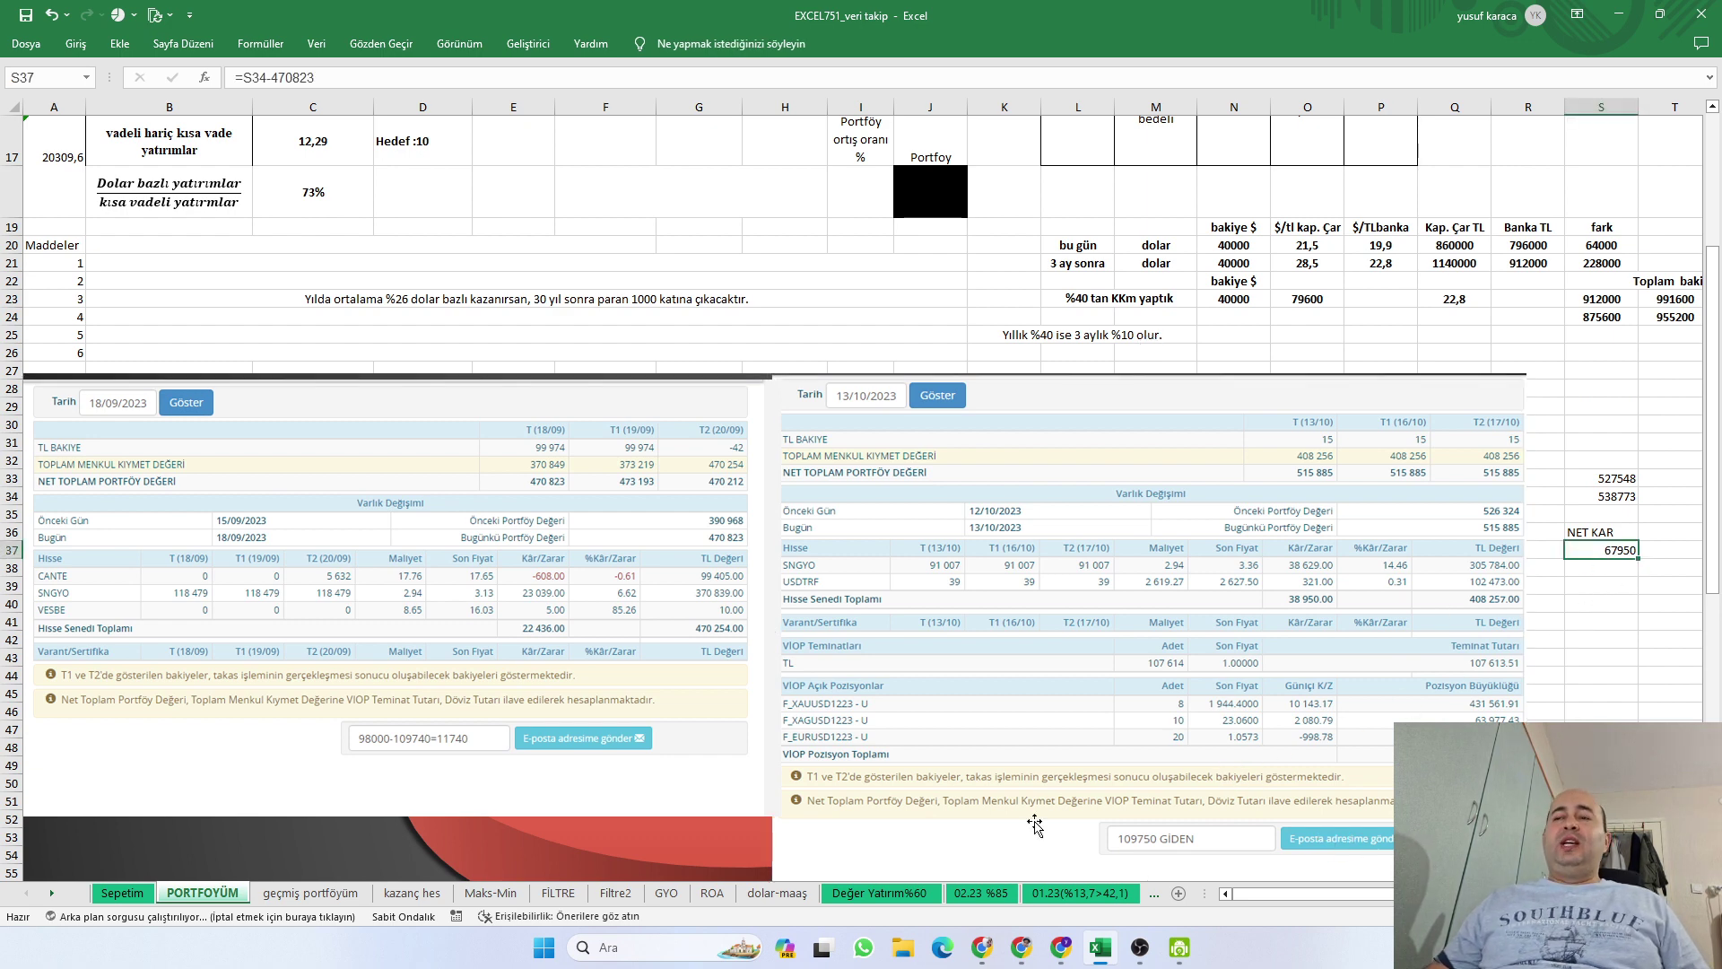
Switch to TradingView and examine the SNGYO chart and the XU100 index chart since mid-September
click(1022, 948)
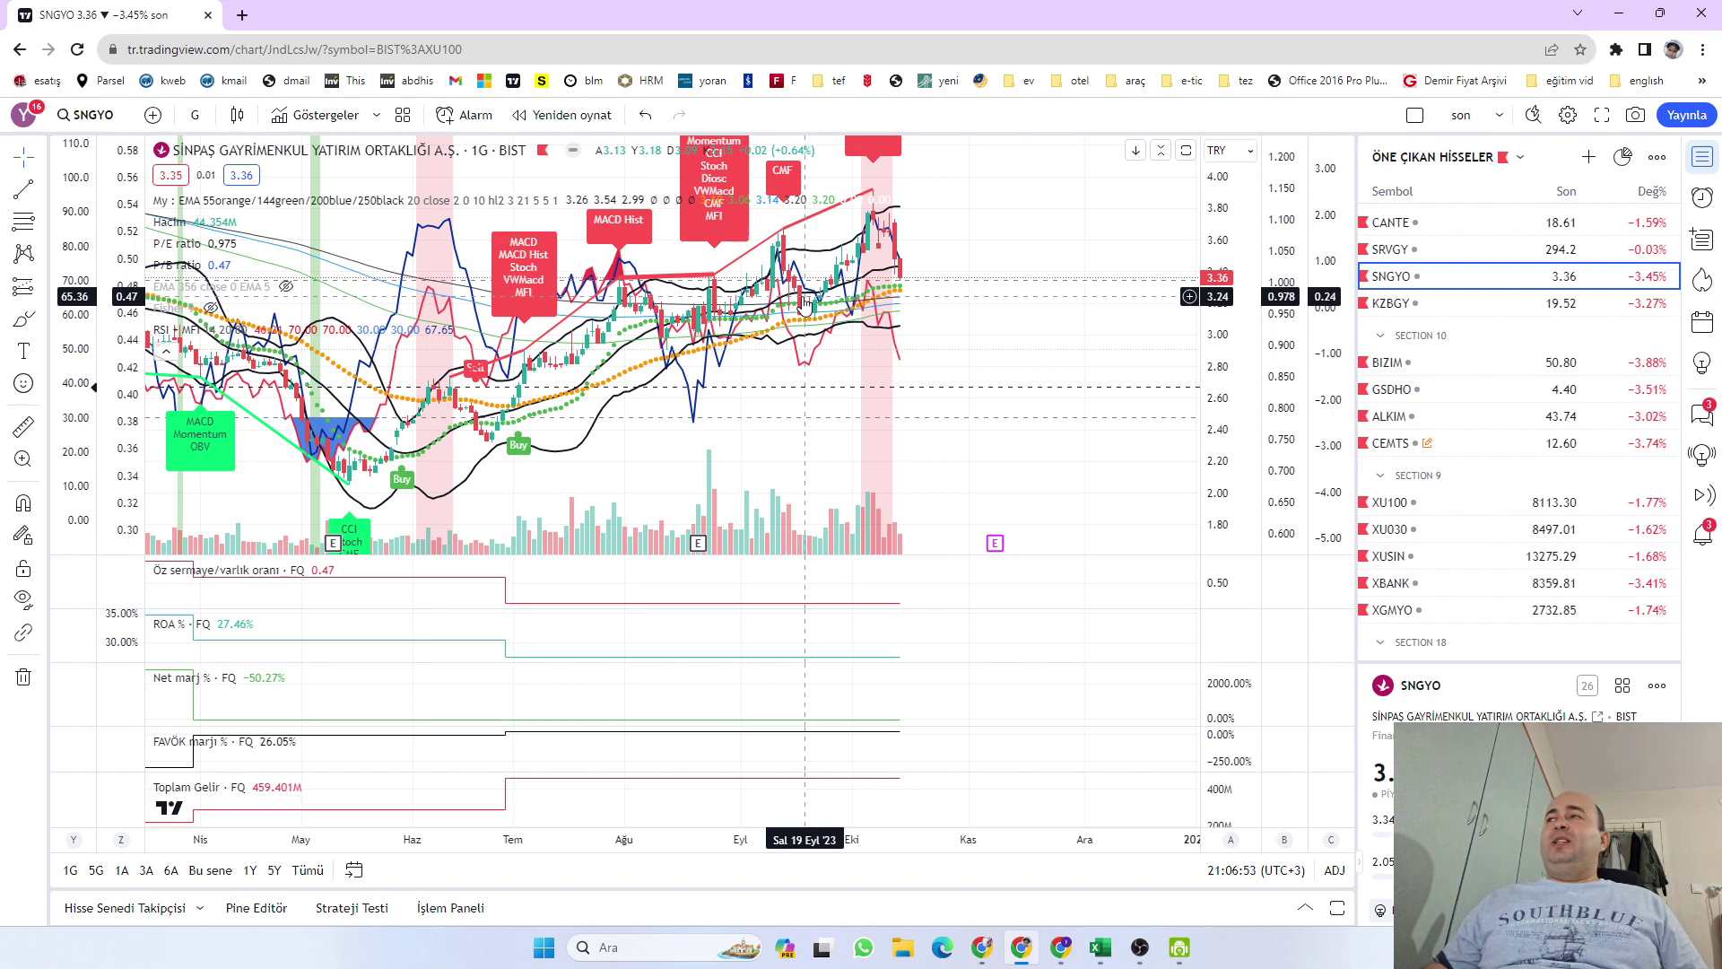
click(1440, 507)
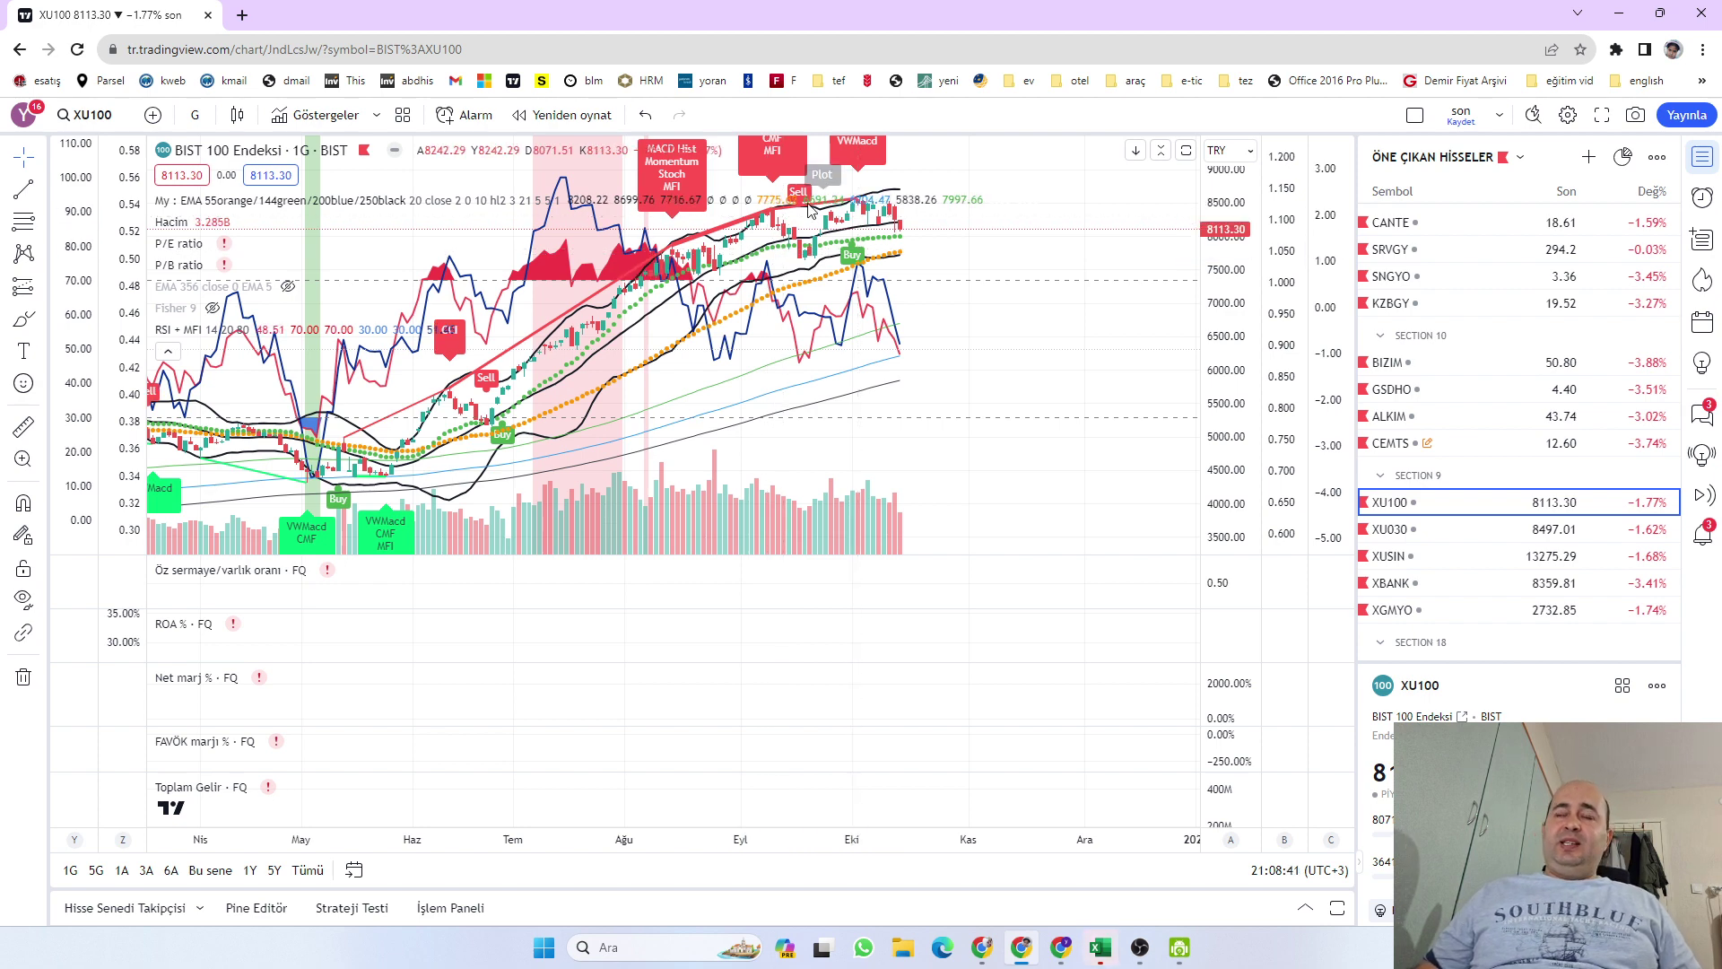
Return to YouTube Studio and look through the earlier October videos on stocks, gold and futures trades
click(1061, 947)
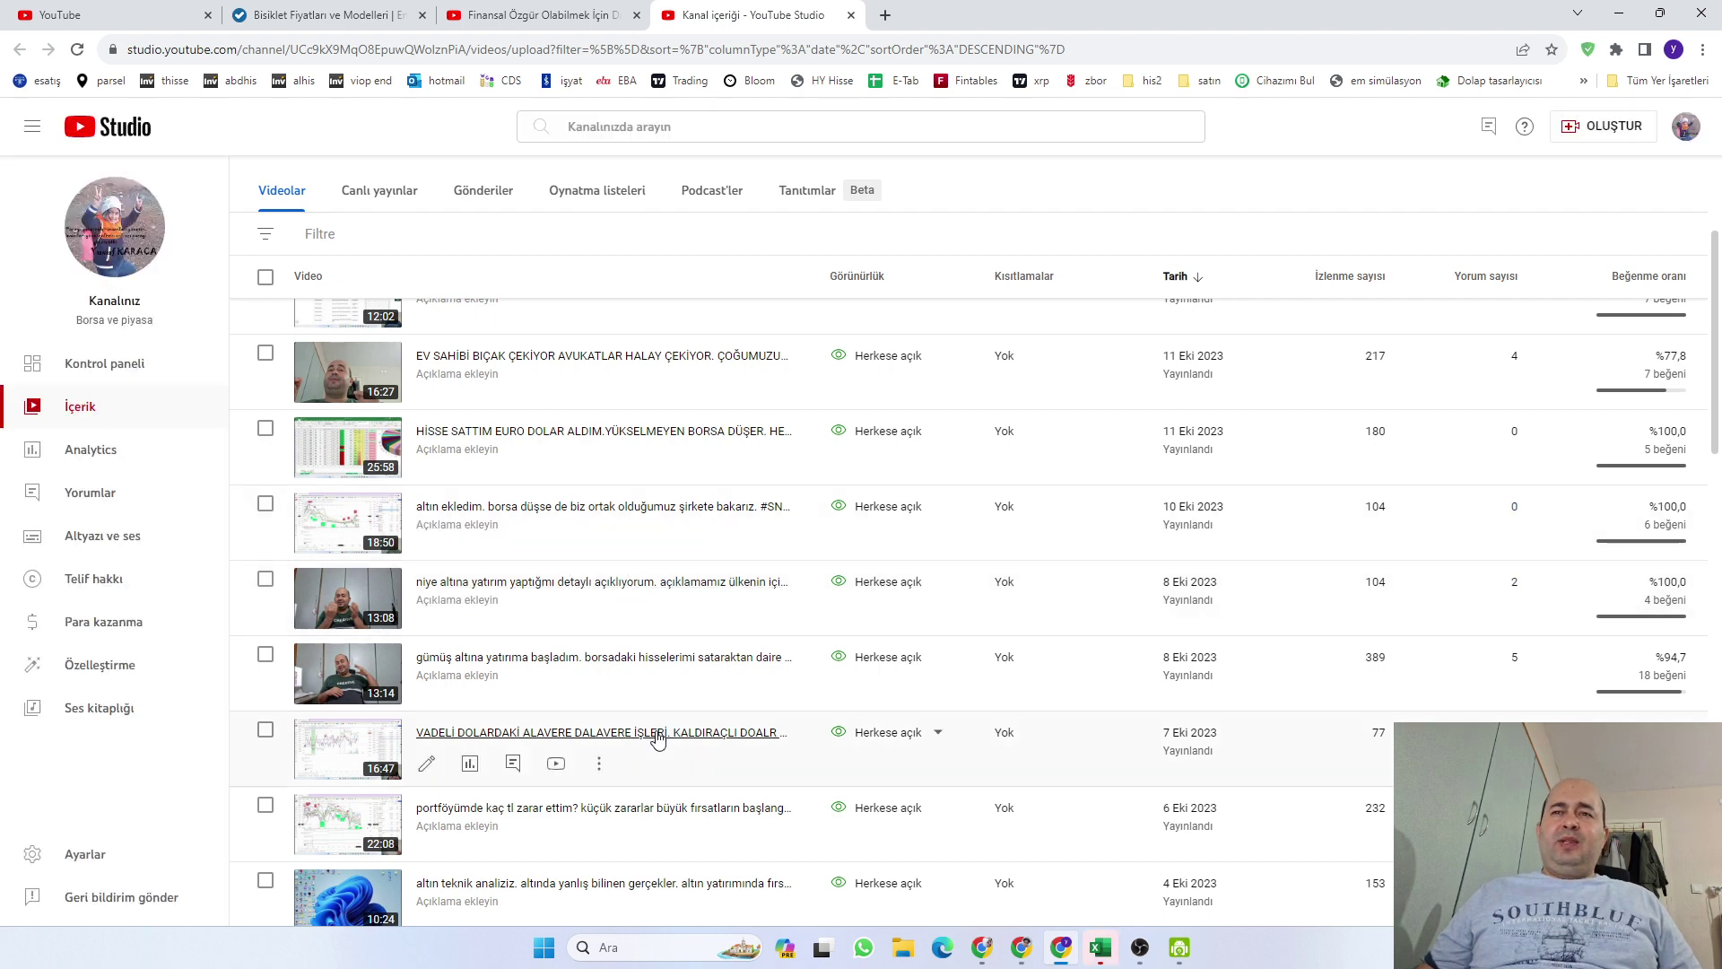
scroll(646, 744, down, 3)
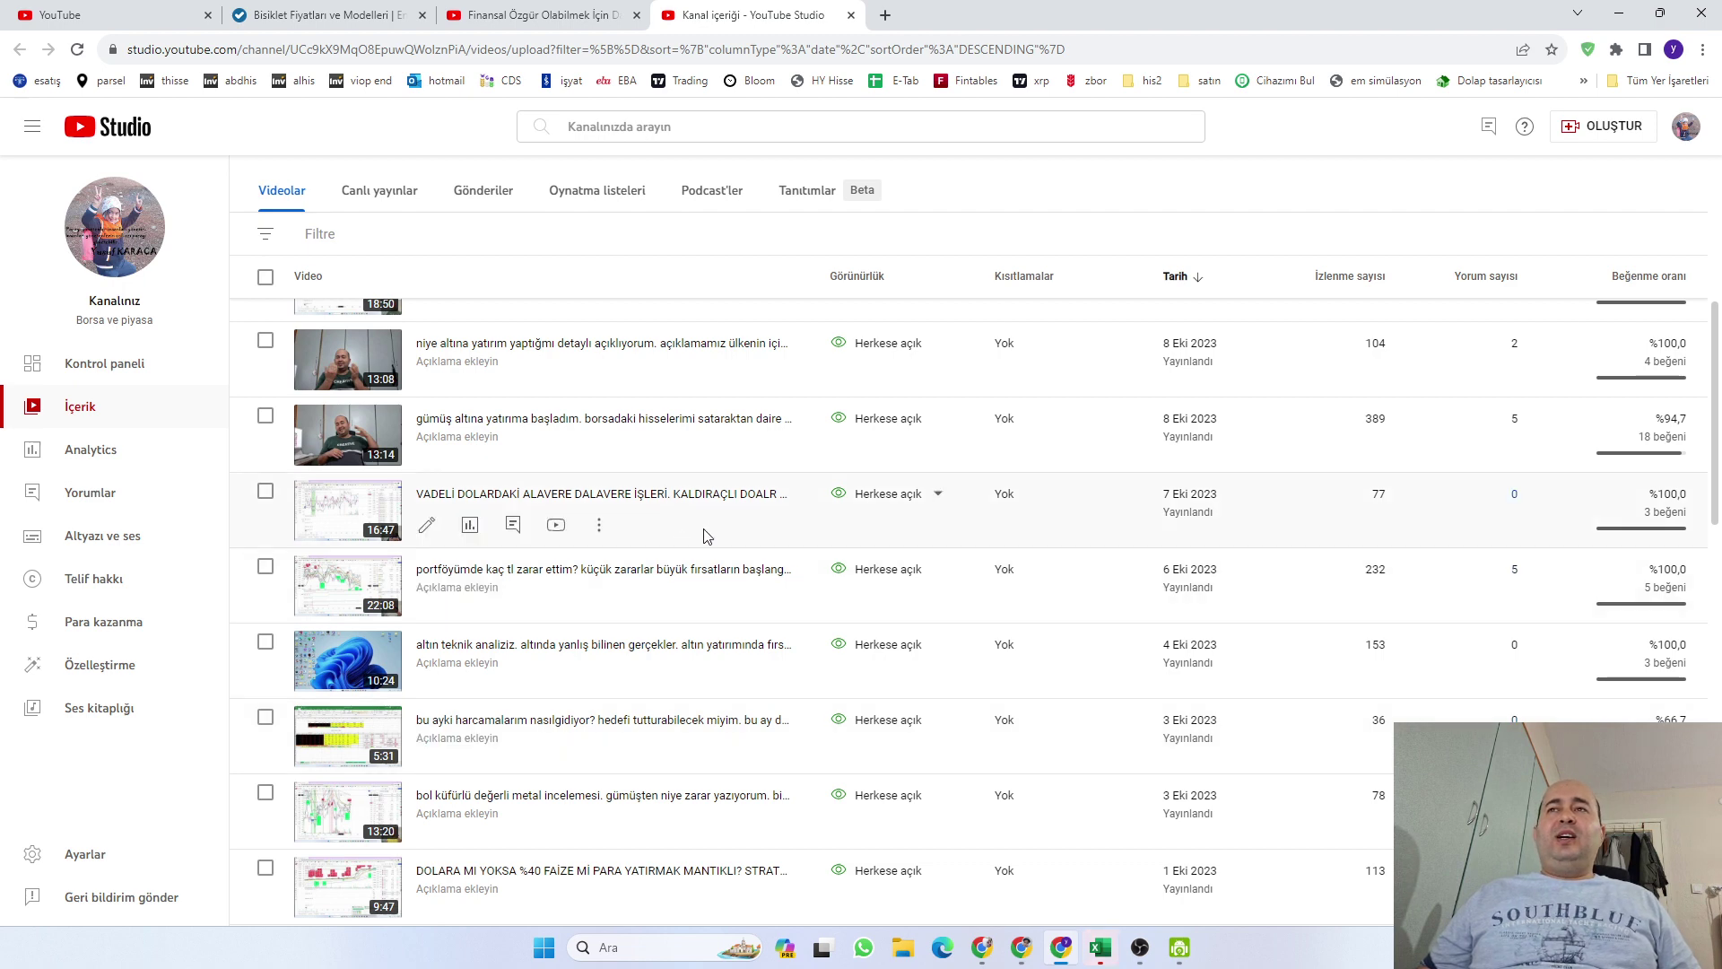
scroll(709, 538, up, 3)
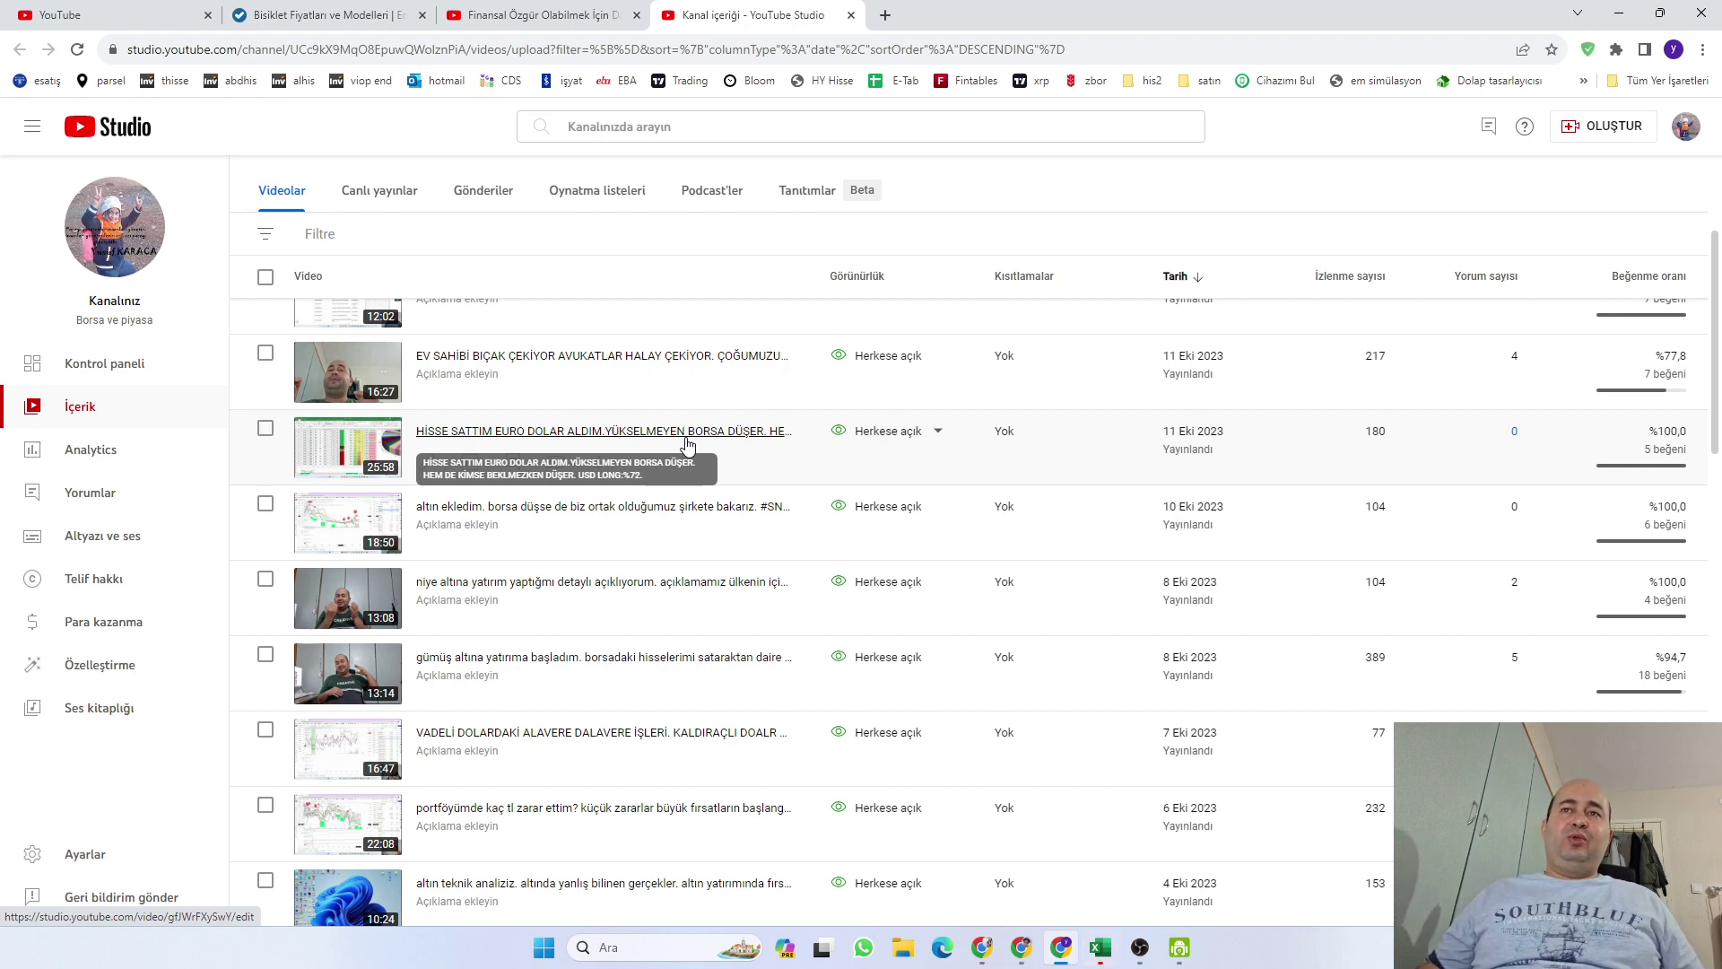
Switch back to TradingView and open the XAUUSDZ2023 gold futures chart from the watchlist
click(1014, 958)
scroll(1467, 486, down, 3)
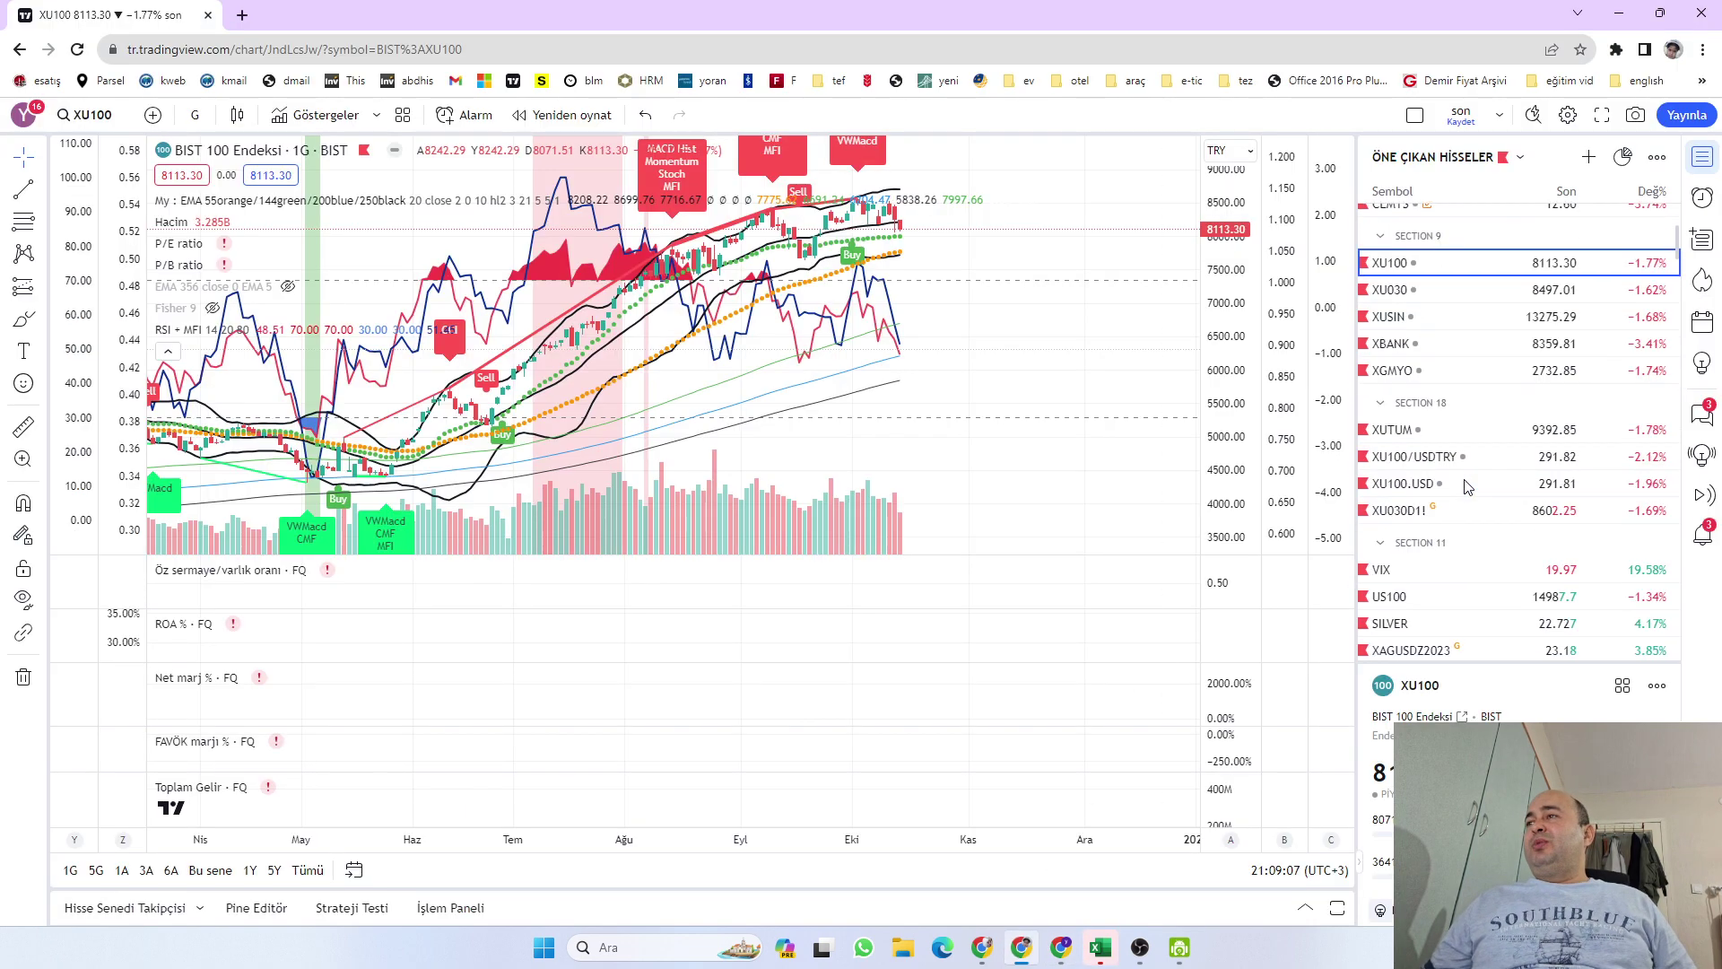
scroll(1470, 489, down, 3)
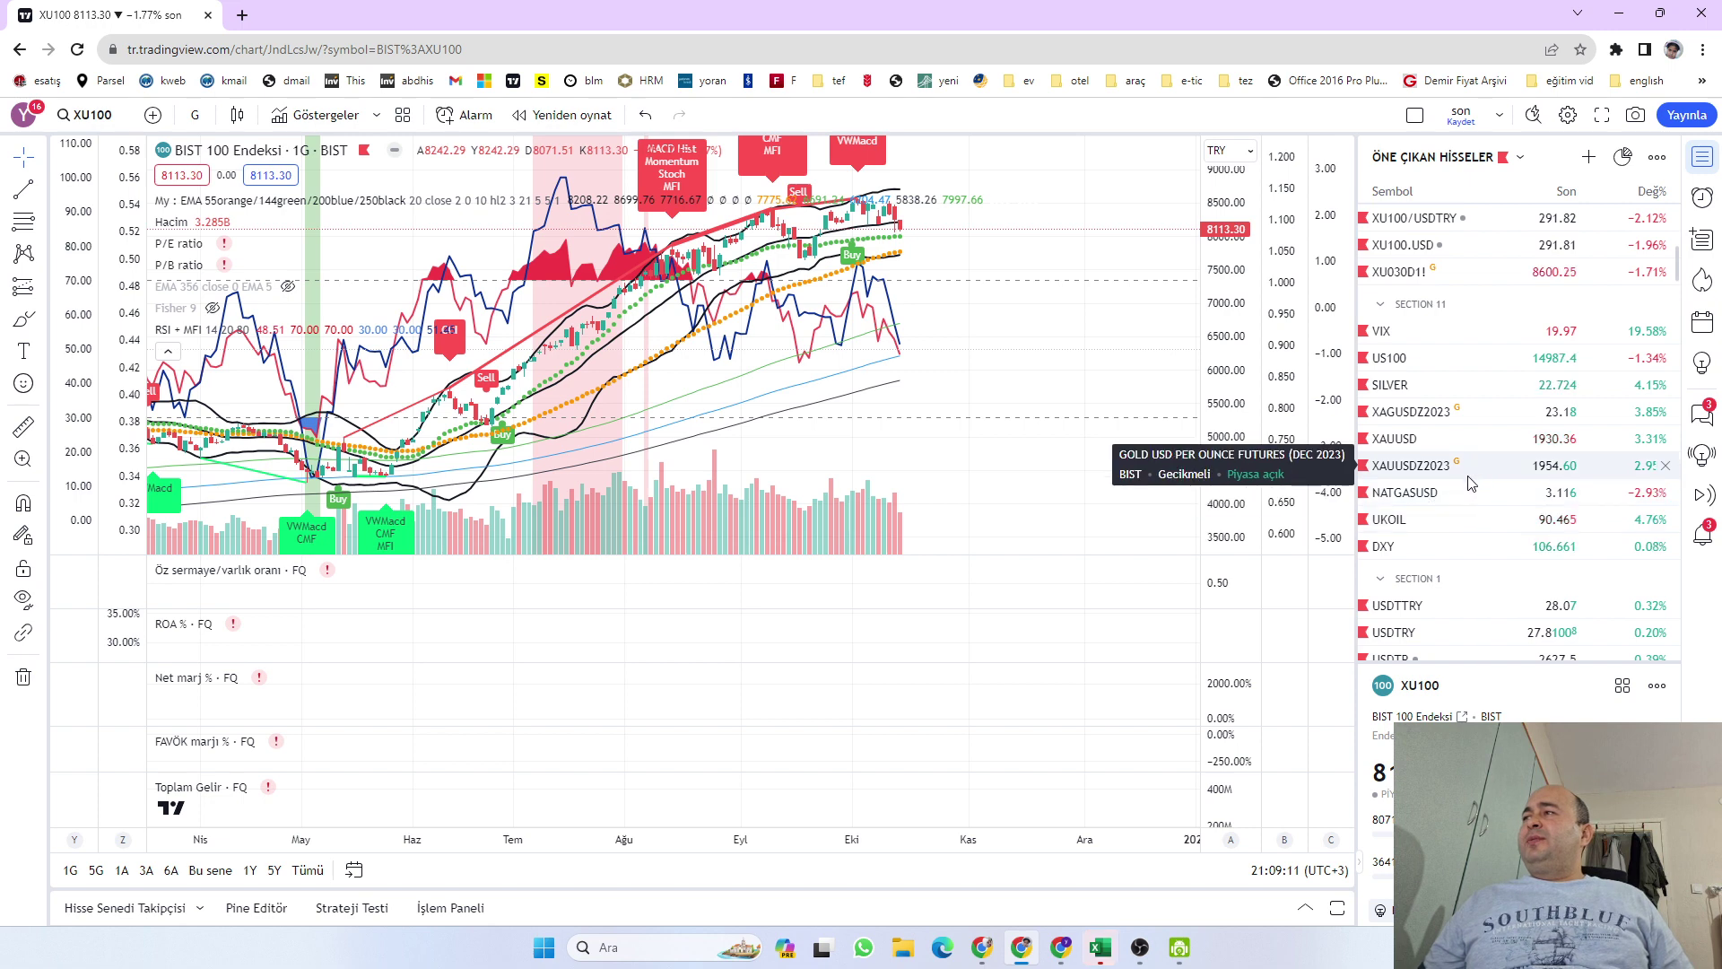
click(1469, 476)
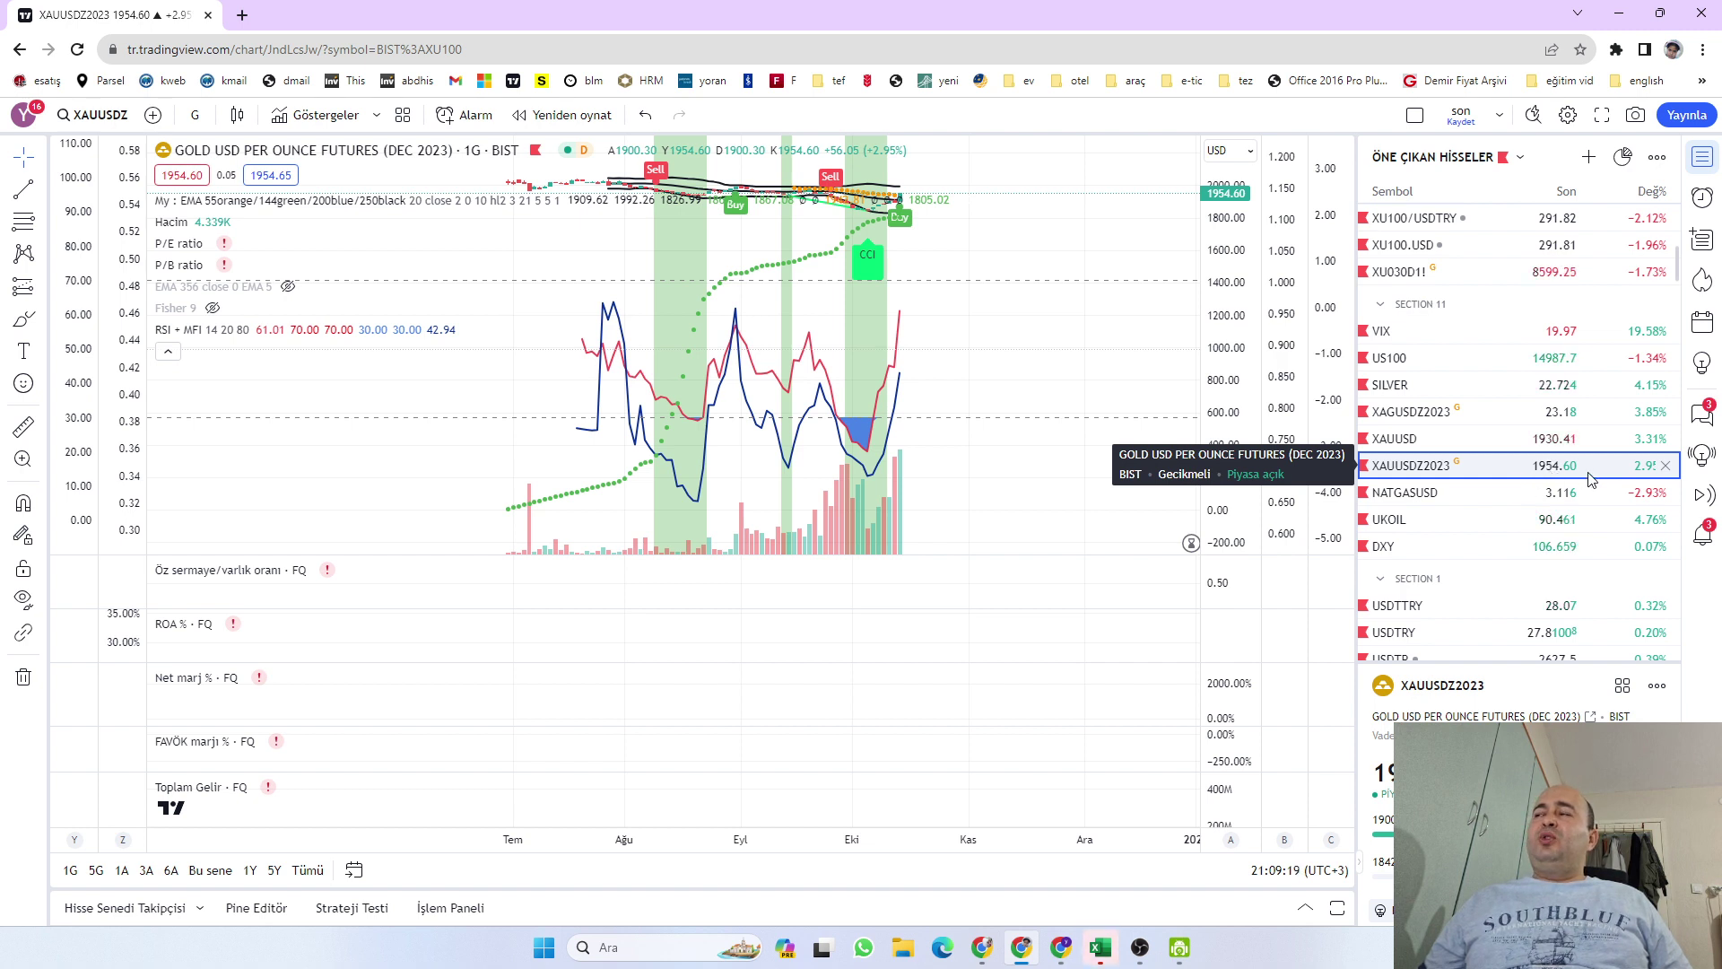
Recheck the futures positions on the 13/10/2023 statement in Excel, closing the error, and open the XAGUSDZ2023 chart in TradingView
click(1098, 949)
click(1085, 448)
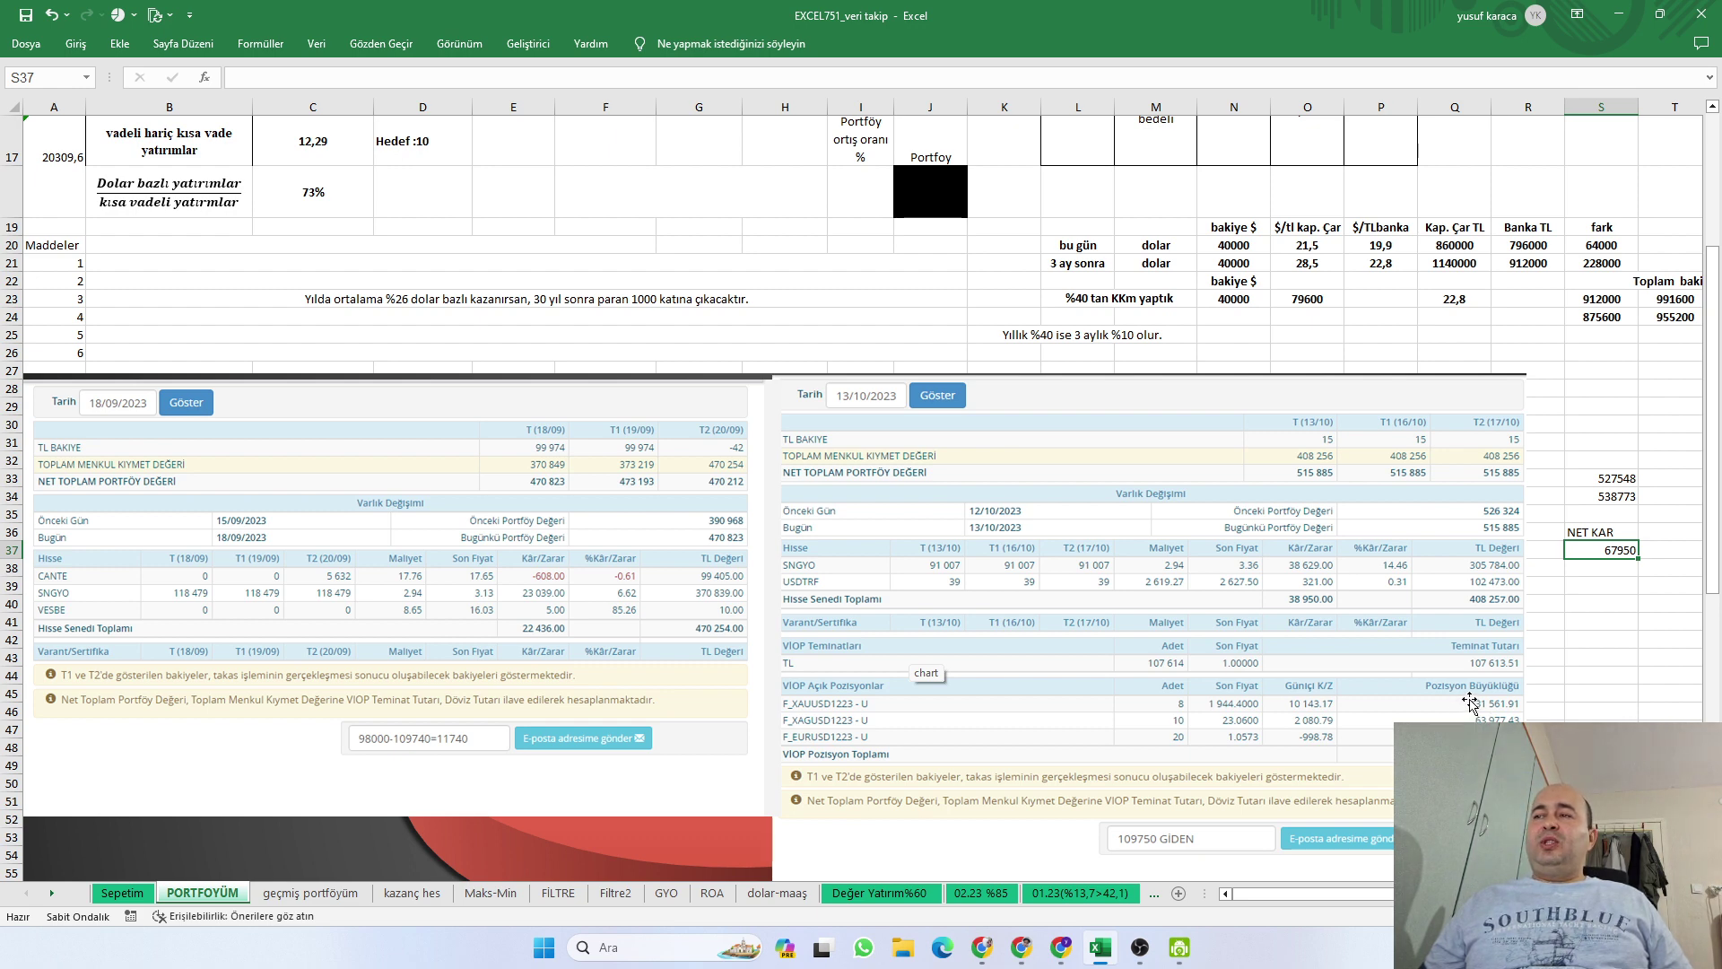
click(1110, 964)
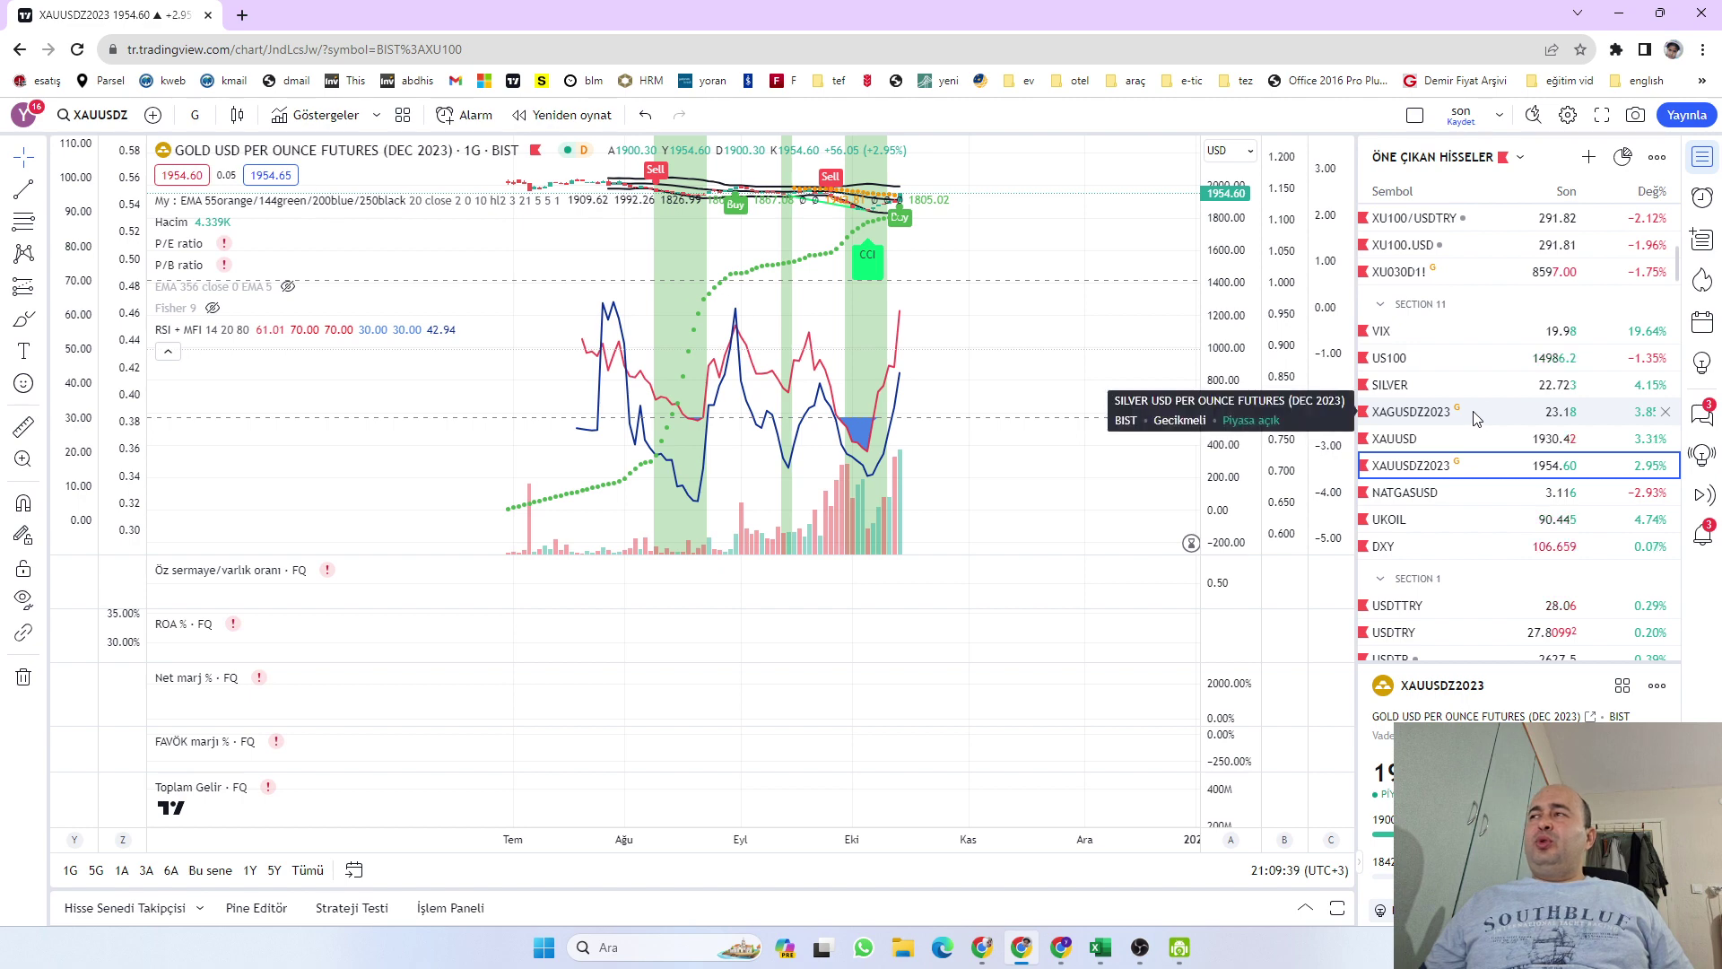
click(1440, 421)
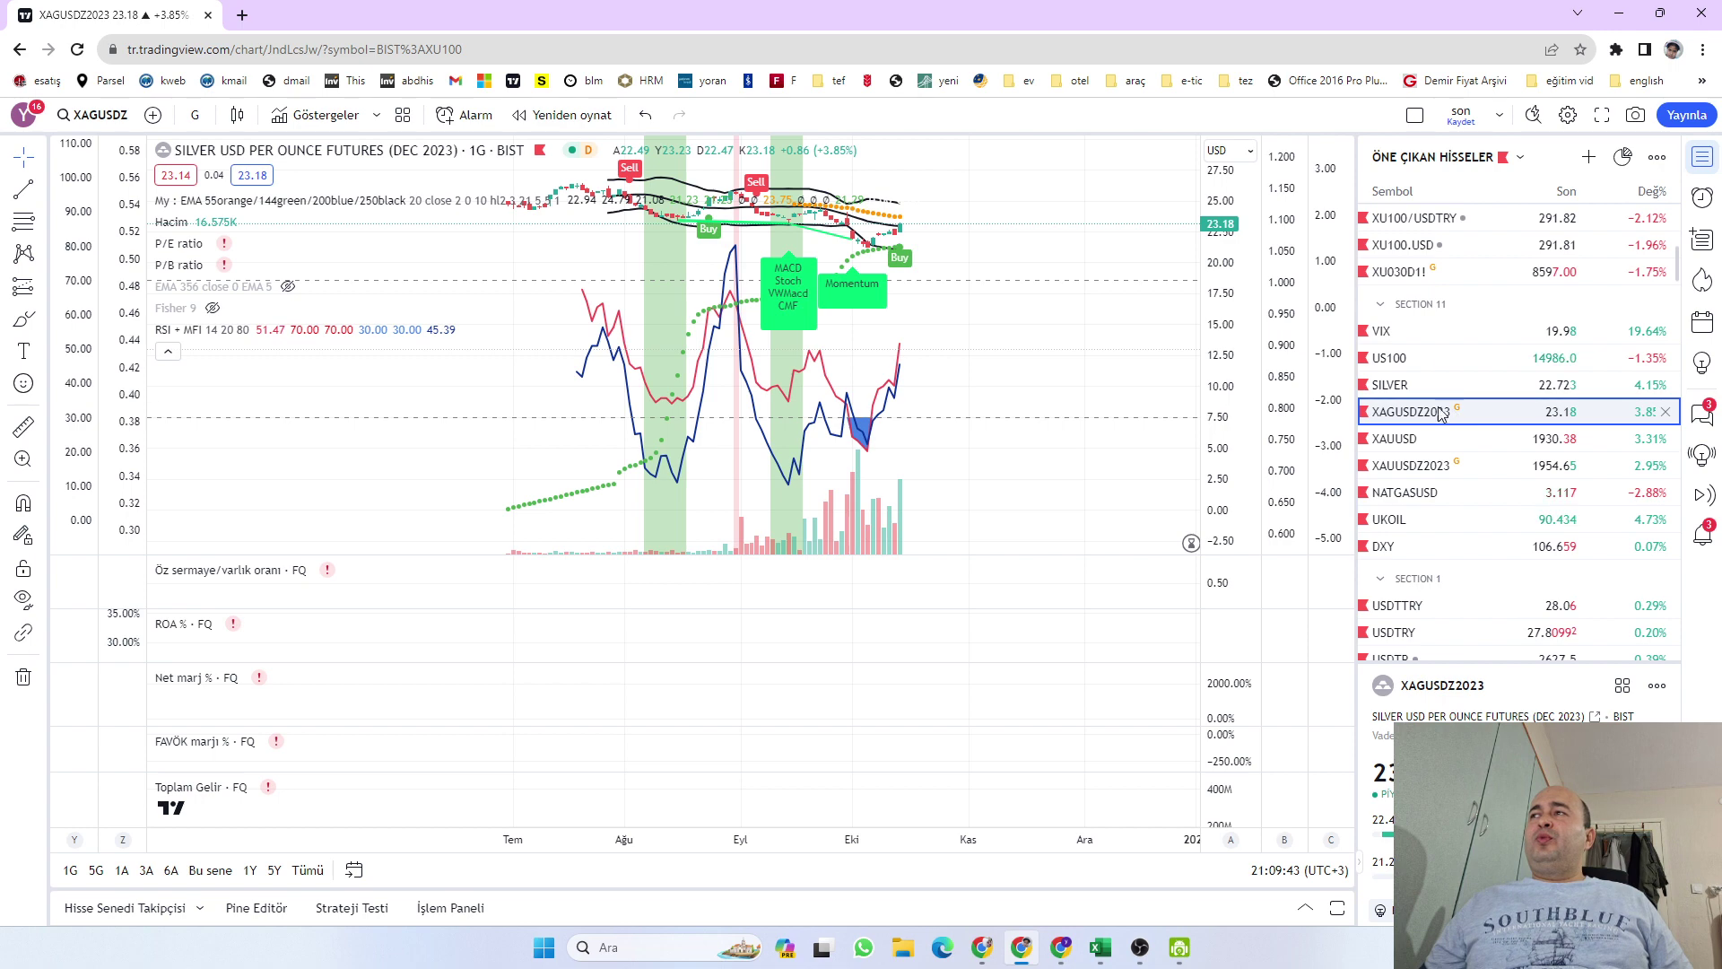
Switch the watchlist to DJI&NASDAQ and open the AGQ (ProShares Ultra Silver) chart
click(1448, 161)
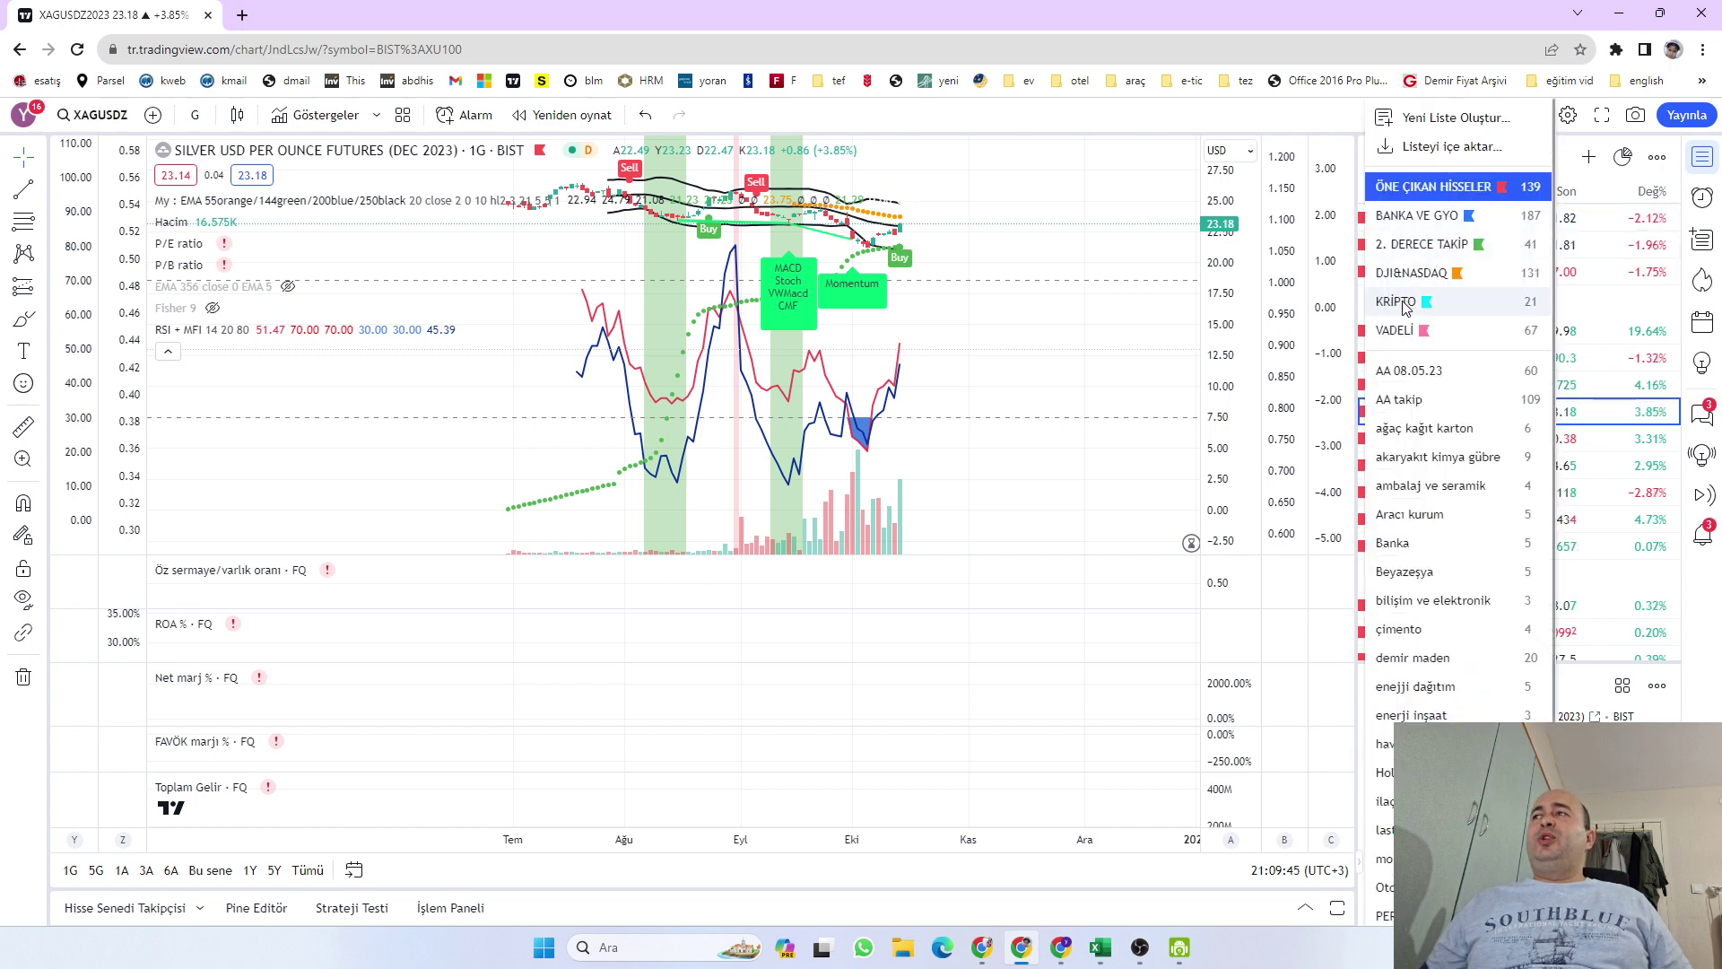
click(1417, 275)
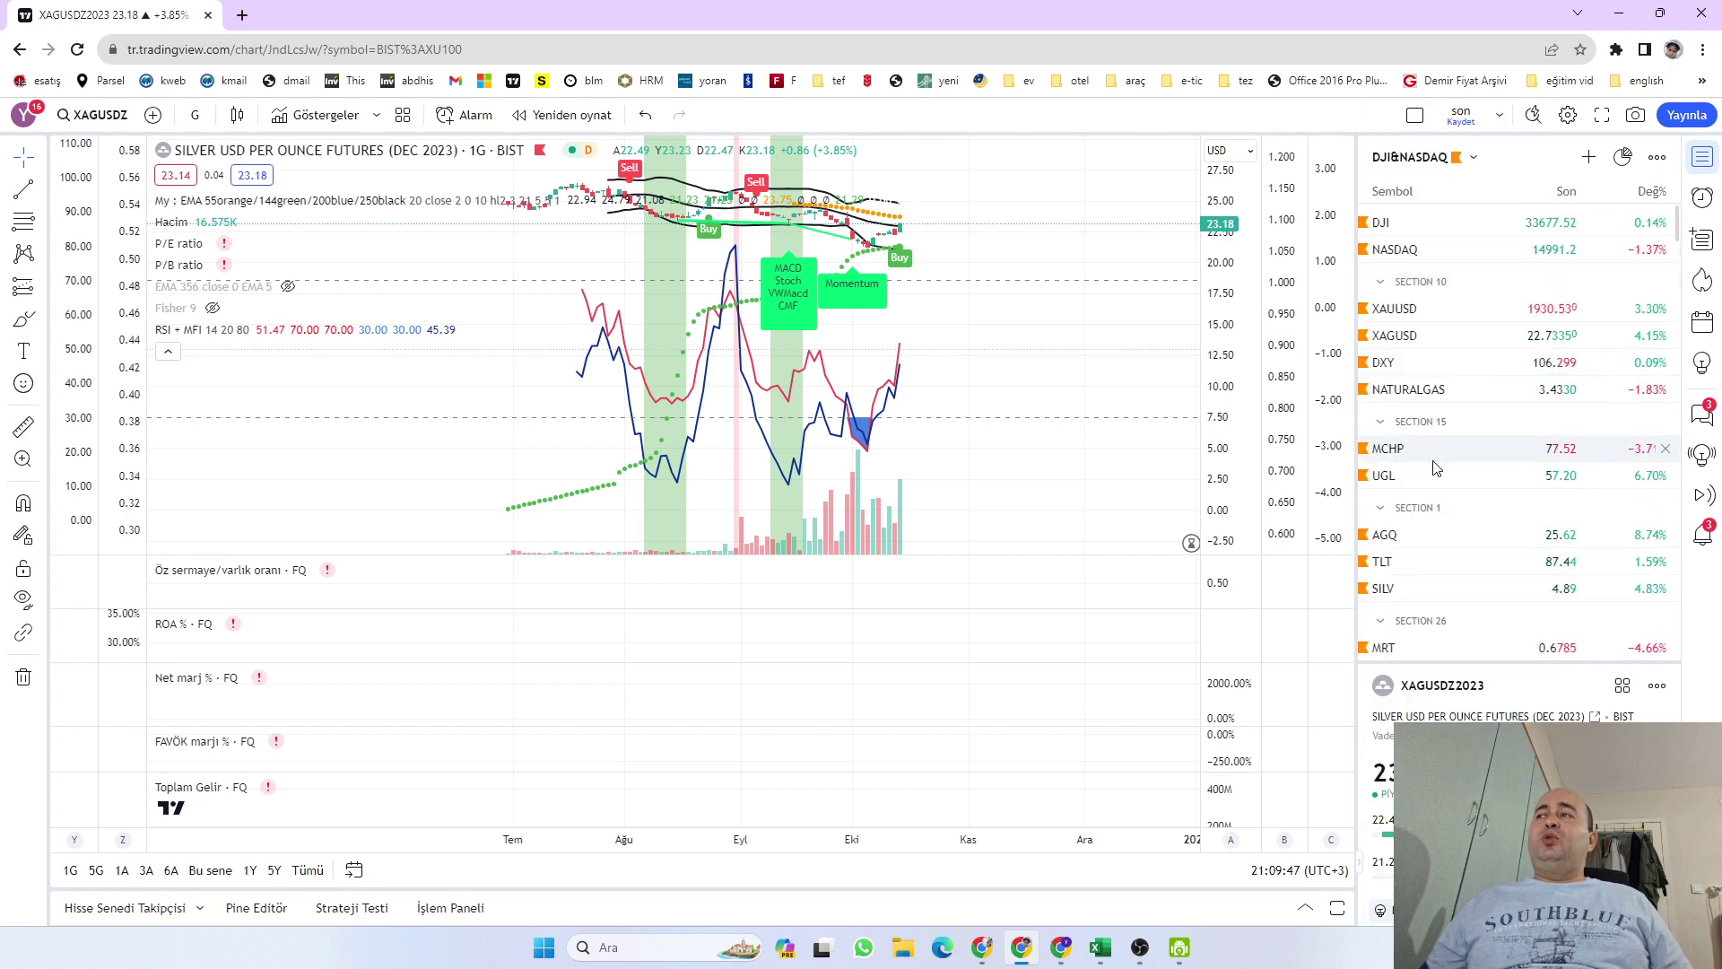
click(1432, 533)
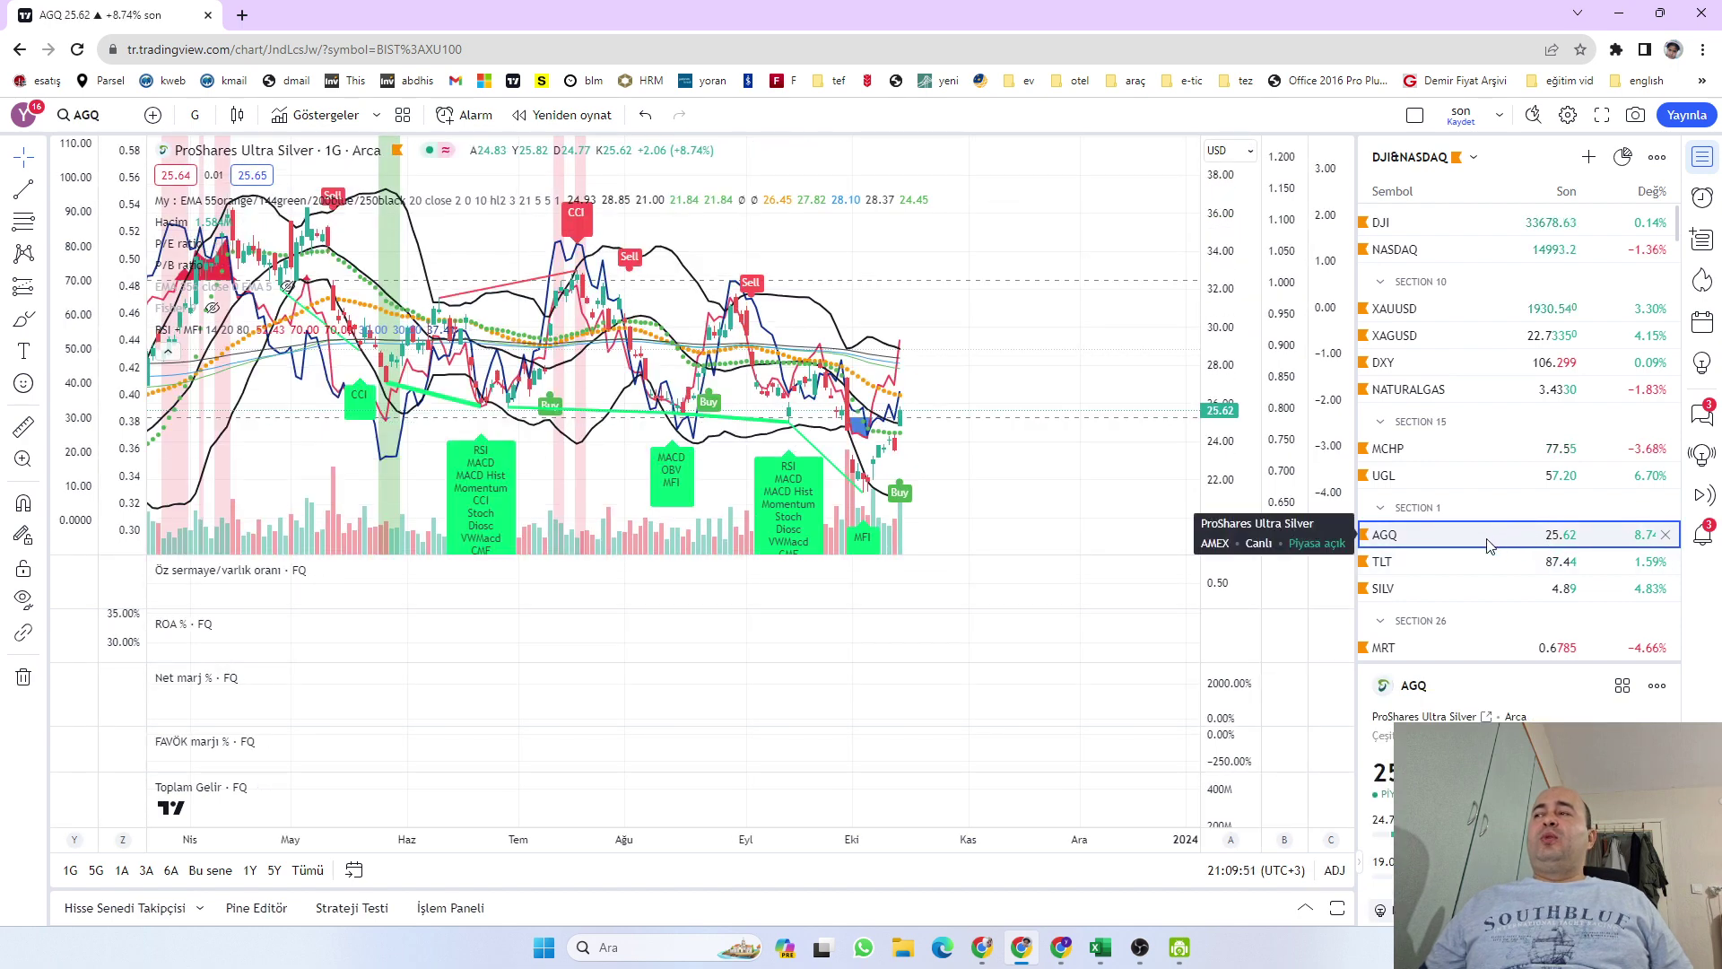
Calculate 75000 × 0,1 in the Windows Calculator, and close the calculator
key(XF86Calculator)
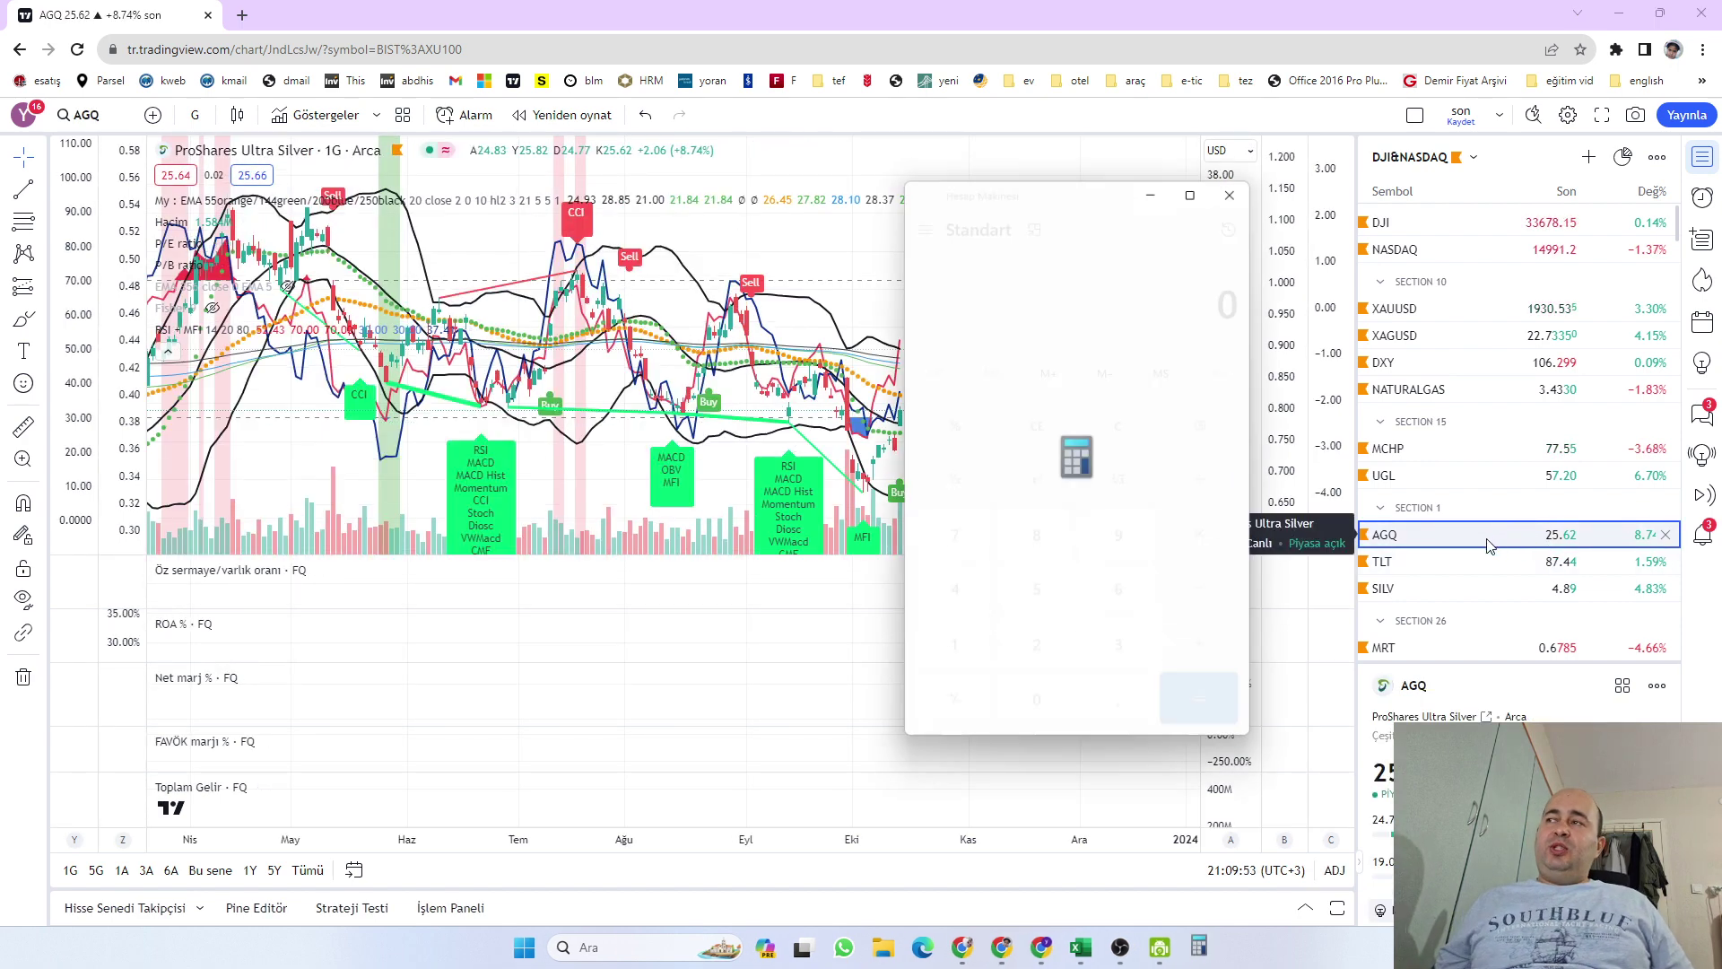
text(75000 × )
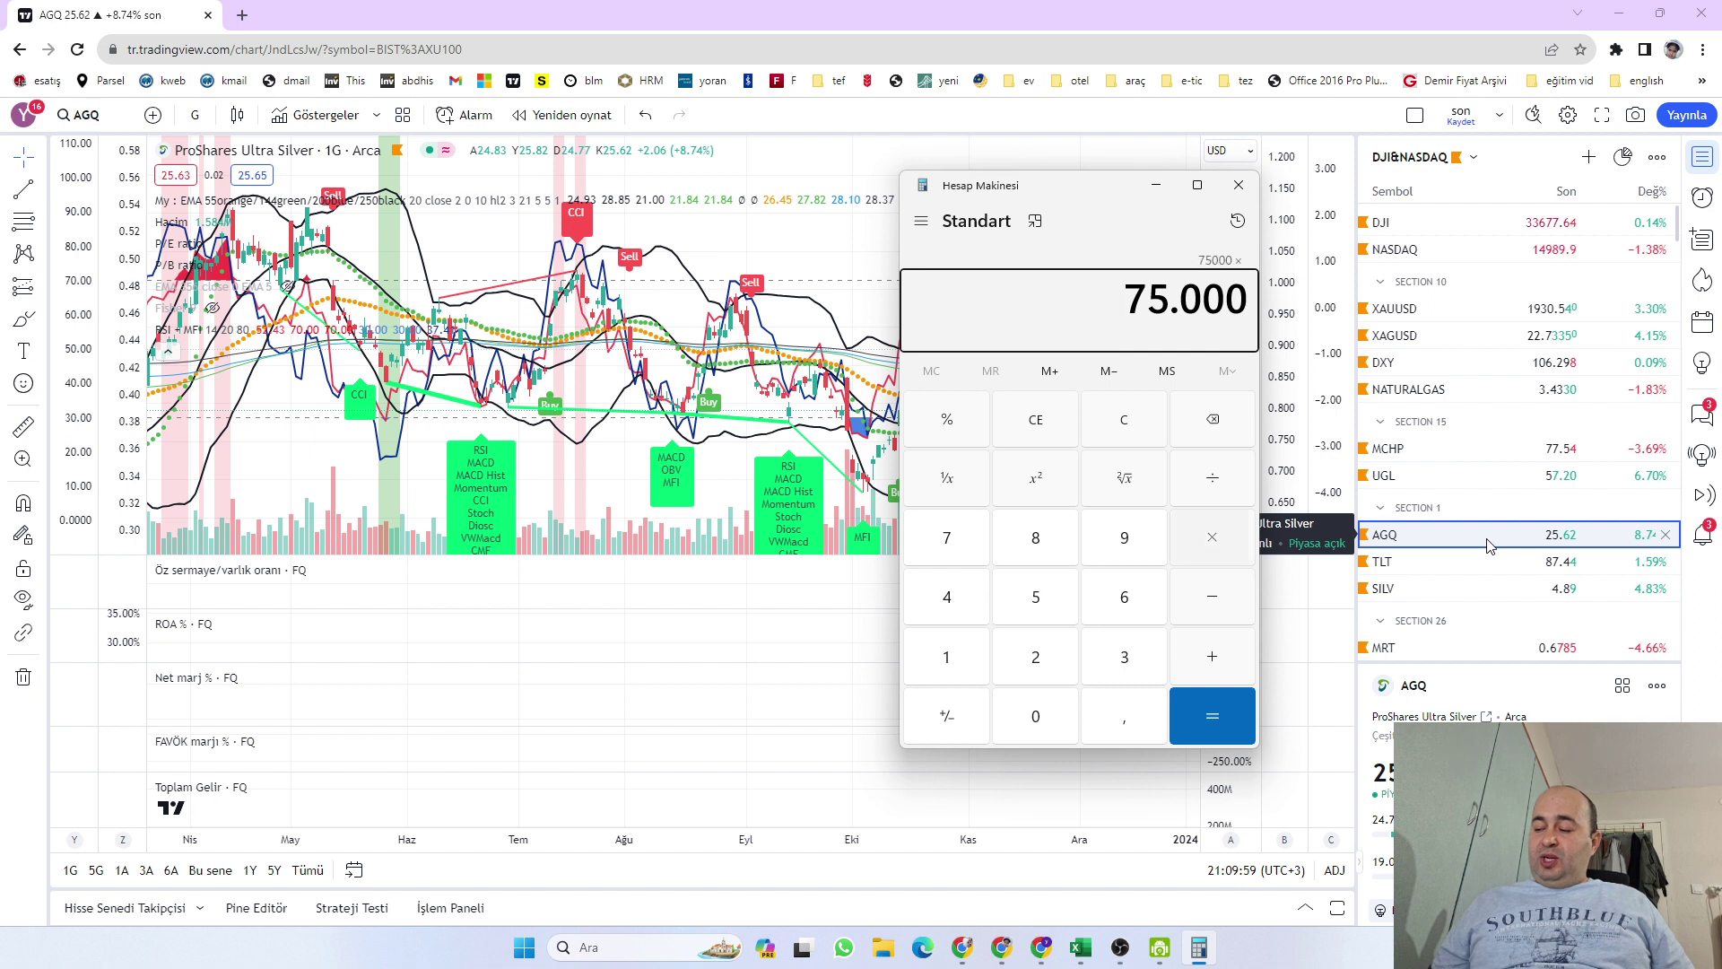
text(0,1)
key(Return)
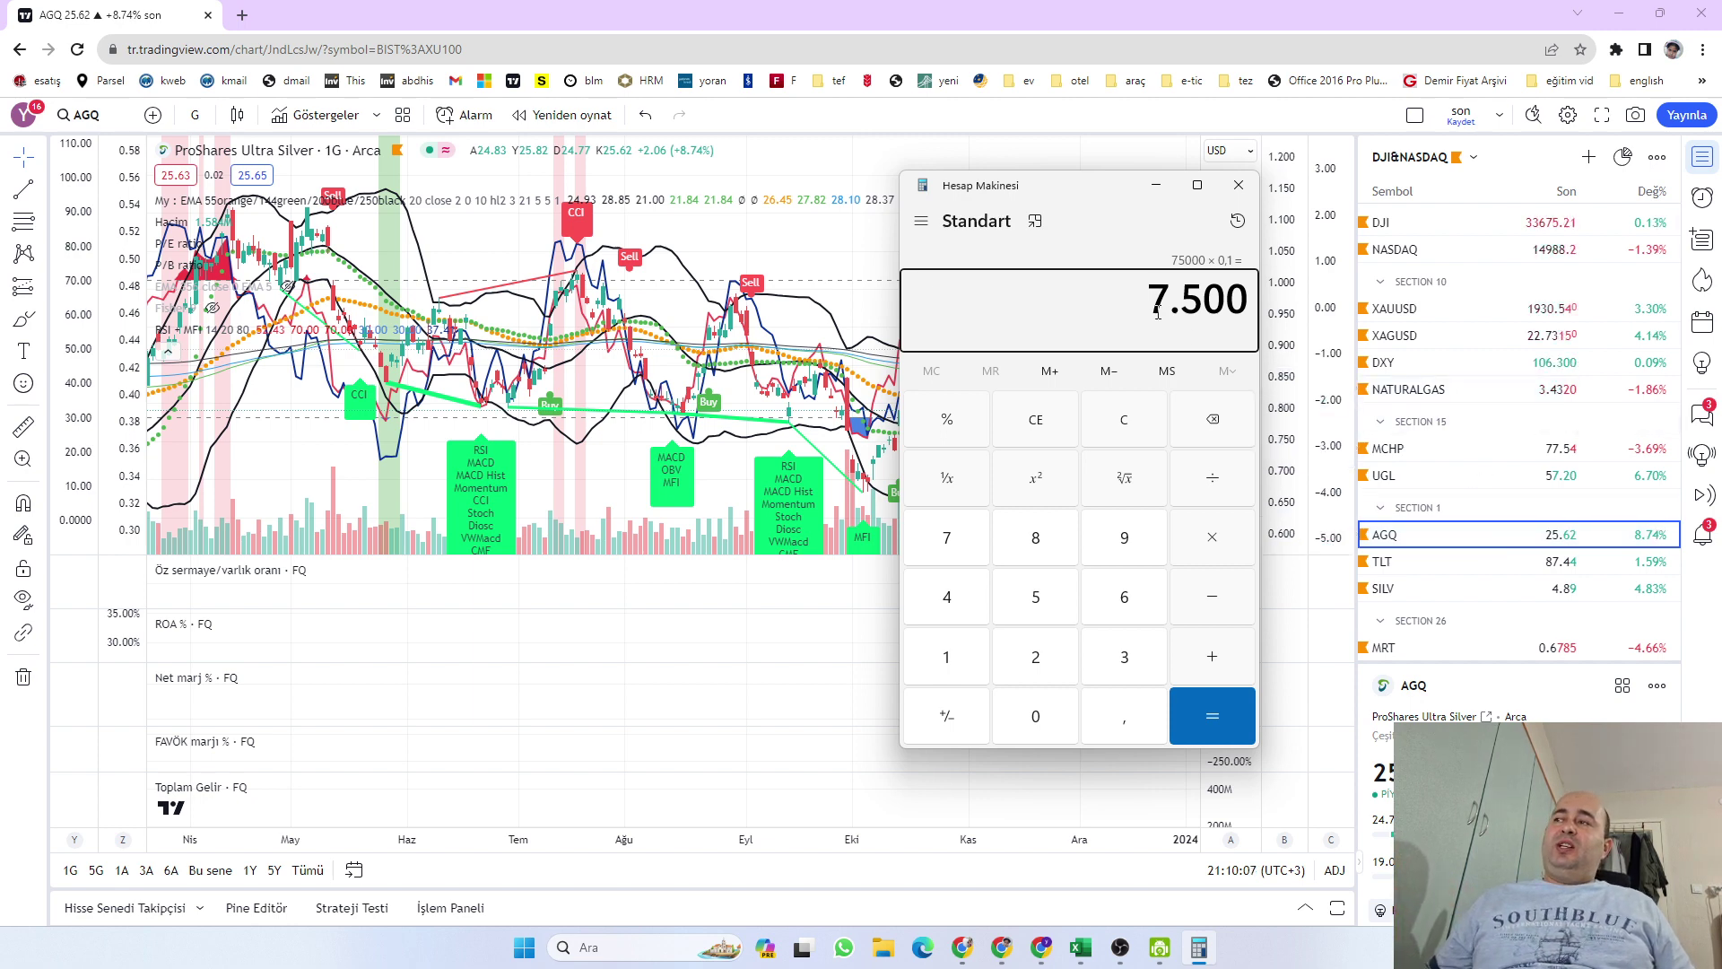
click(1238, 185)
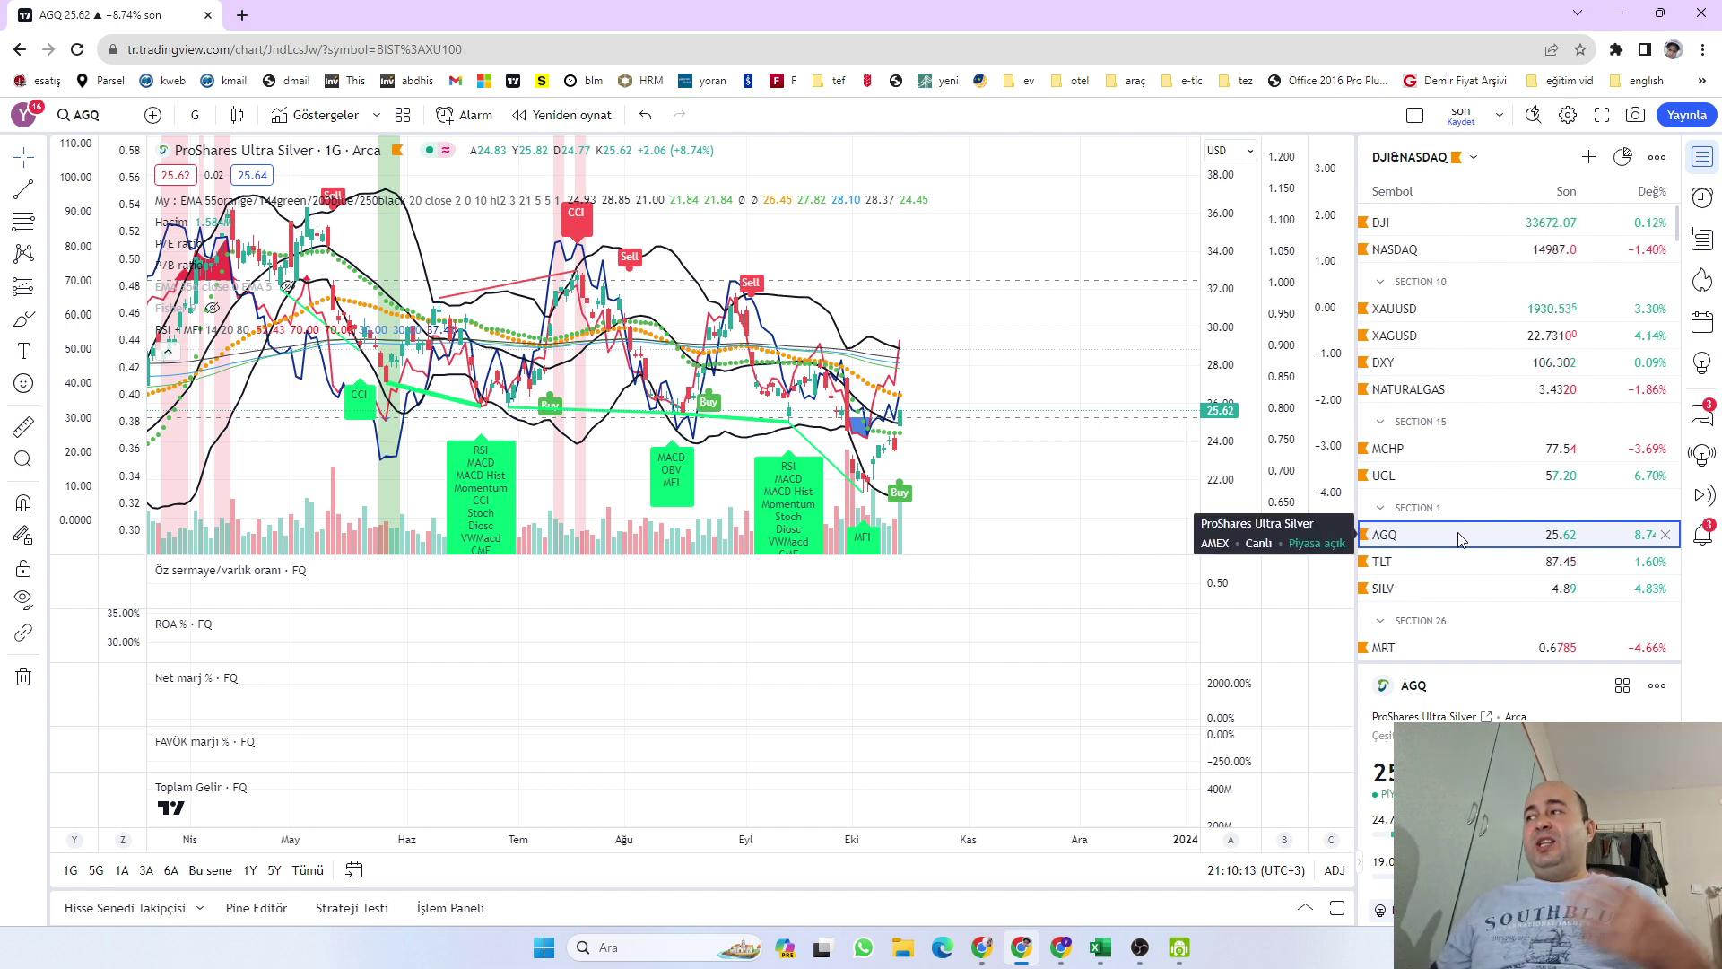
View the SILV and TLT charts from the DJI&NASDAQ watchlist, and return to the AGQ chart
click(1429, 592)
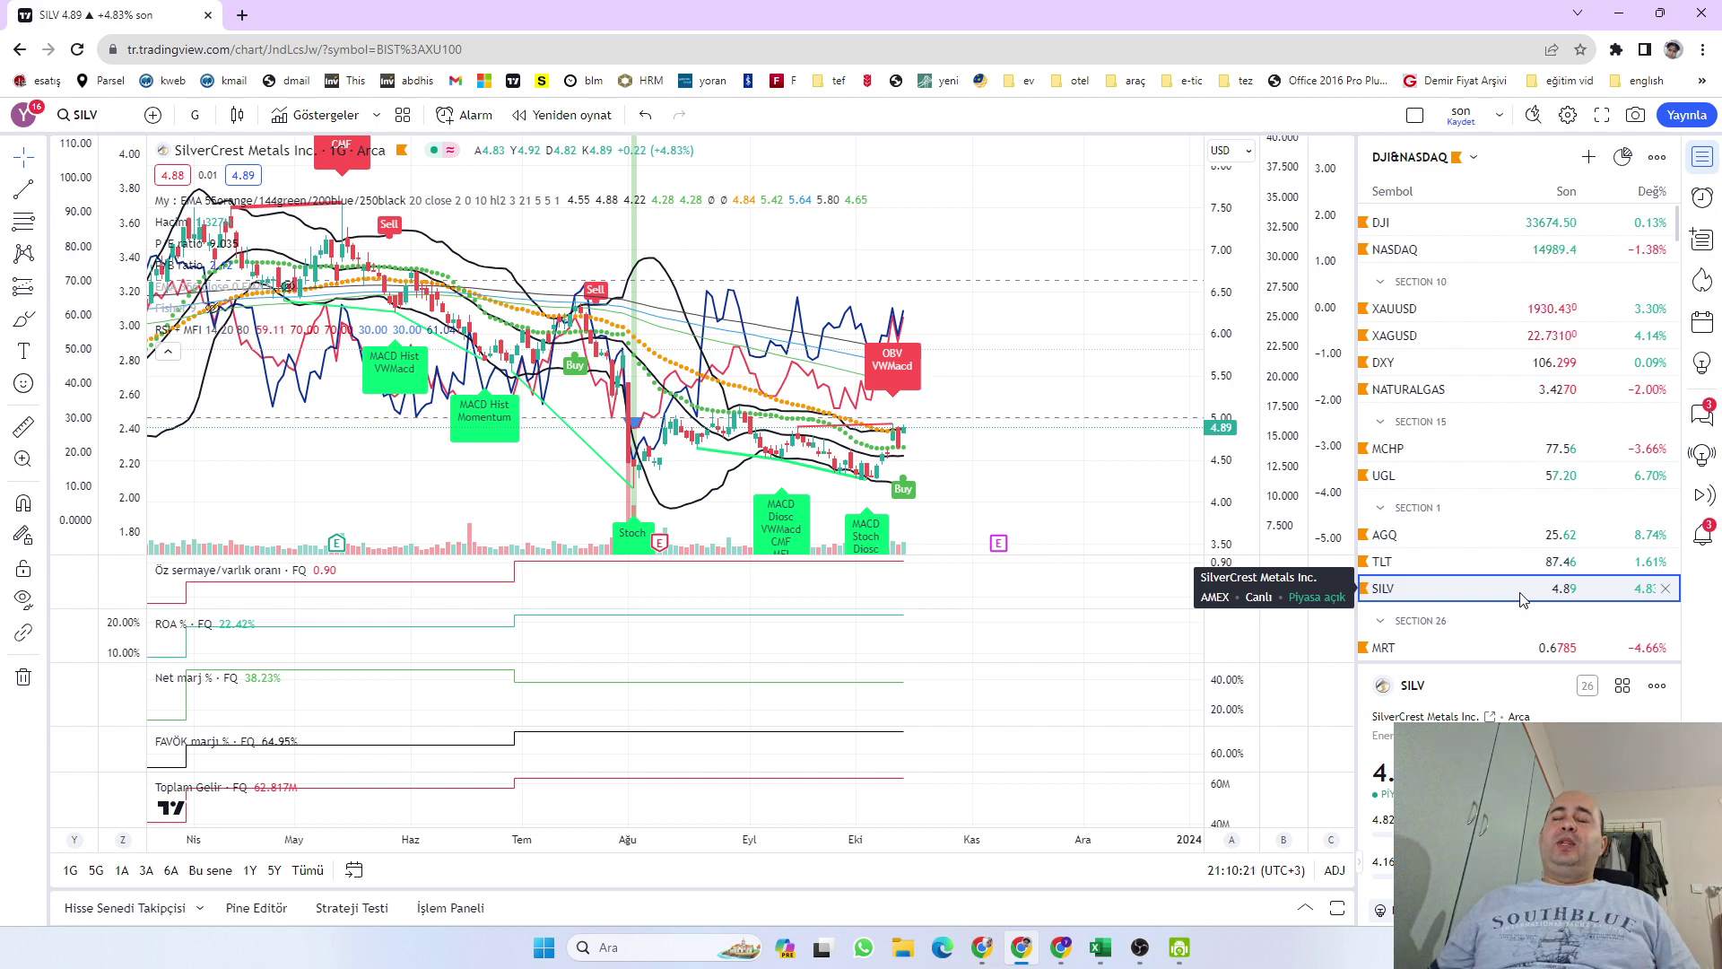
click(1446, 563)
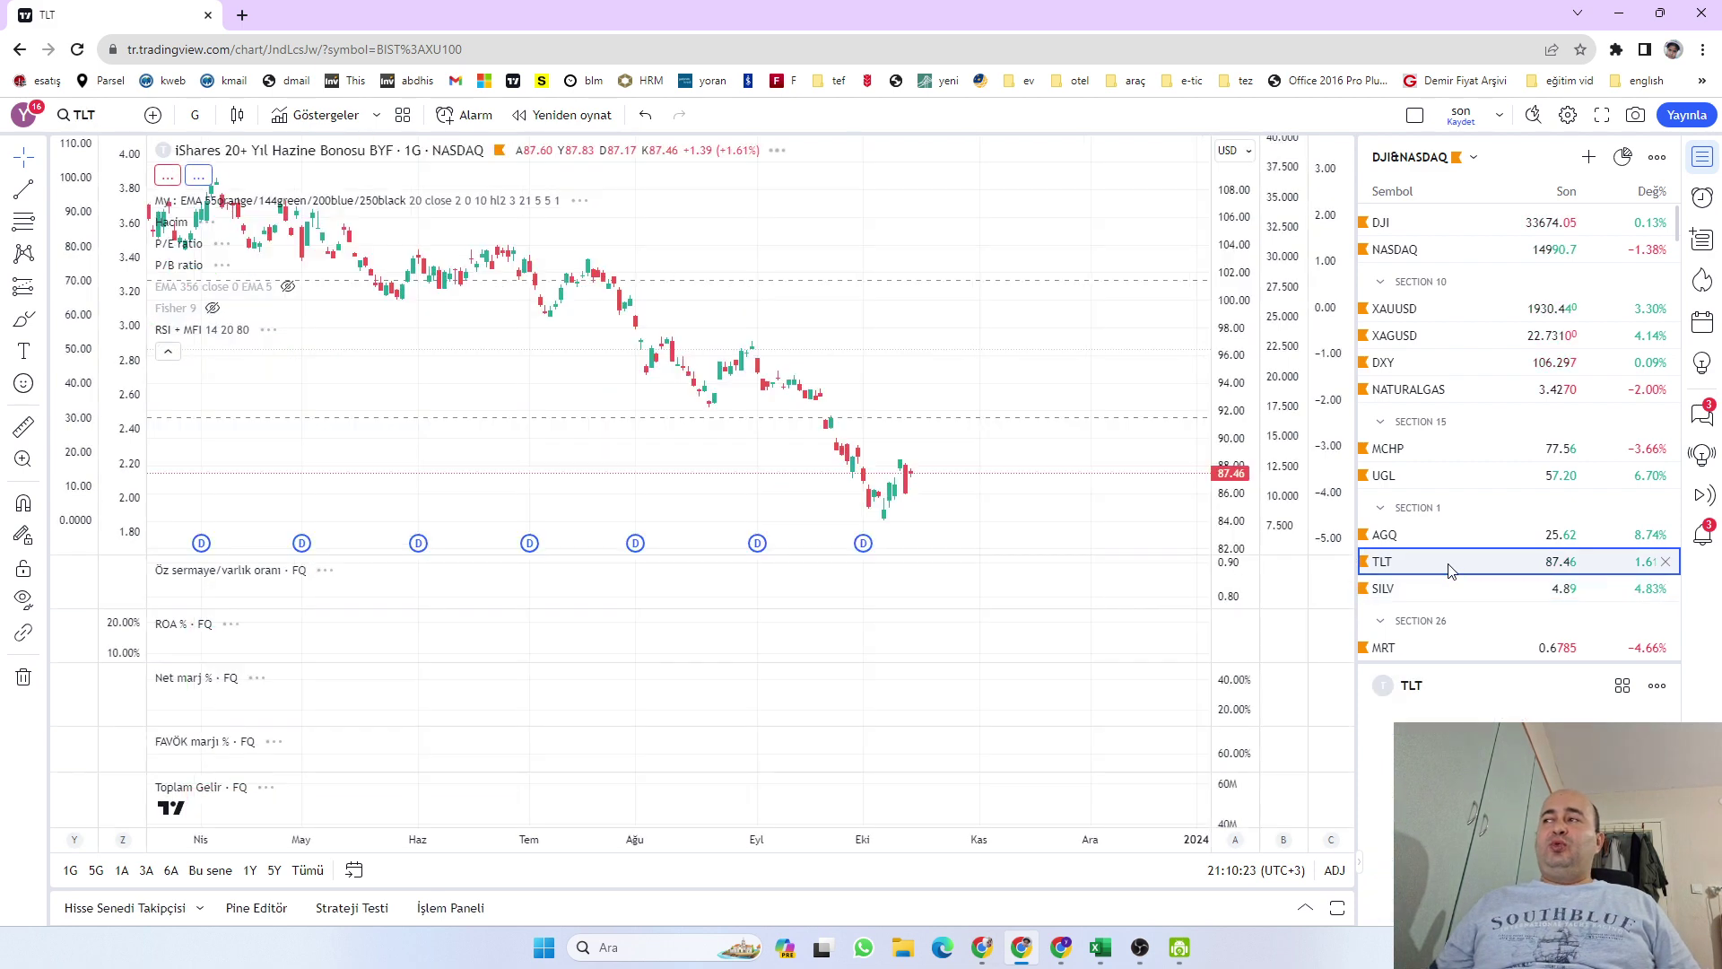
click(1446, 535)
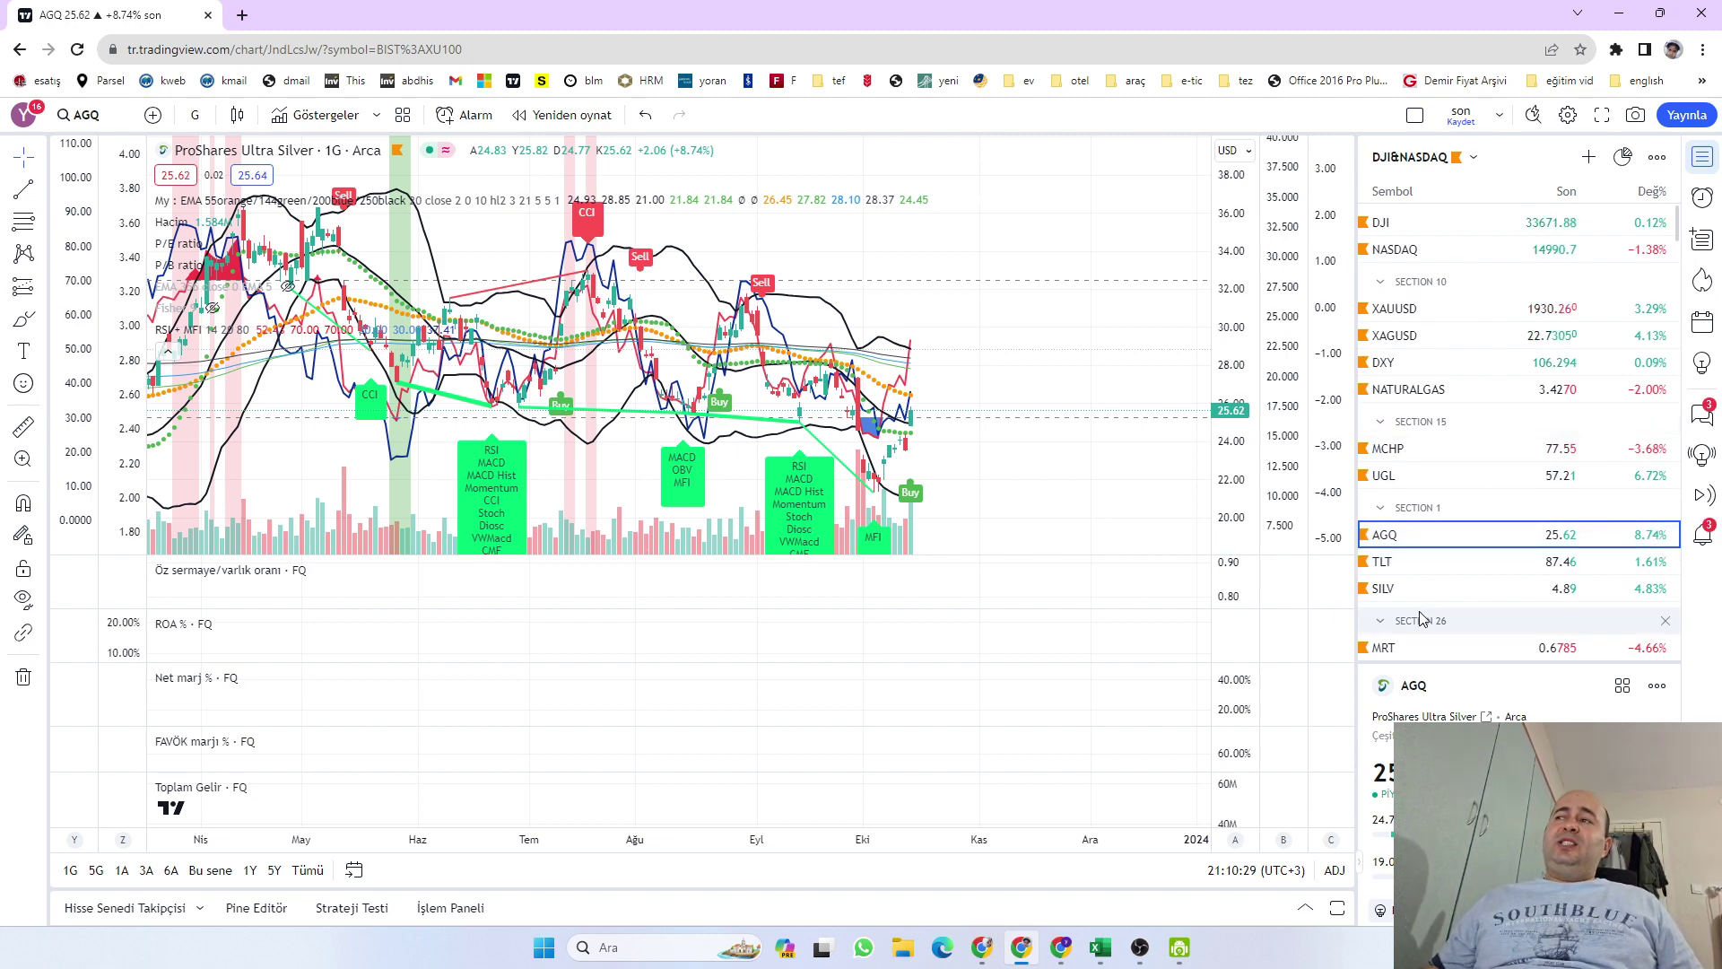
Switch to Excel and review the Yabancı FON, nakit tl, Yerli Hisse and teminatlar shares in the PORTFÖYÜM table
click(1099, 948)
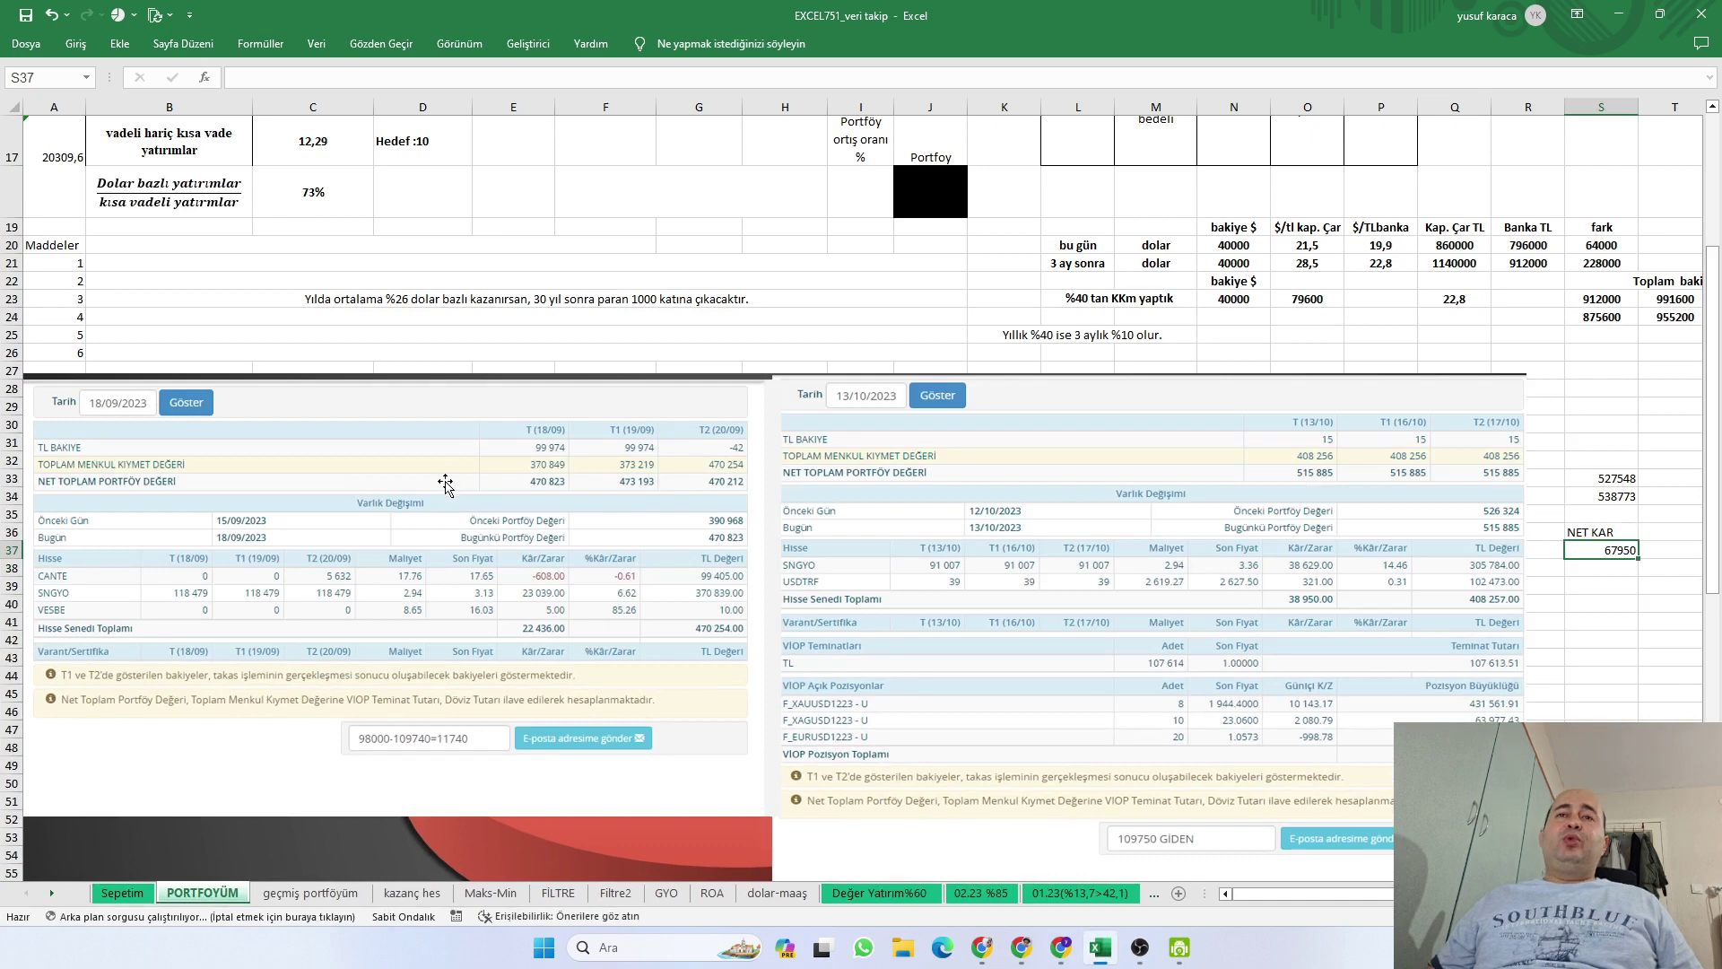
scroll(351, 415, up, 5)
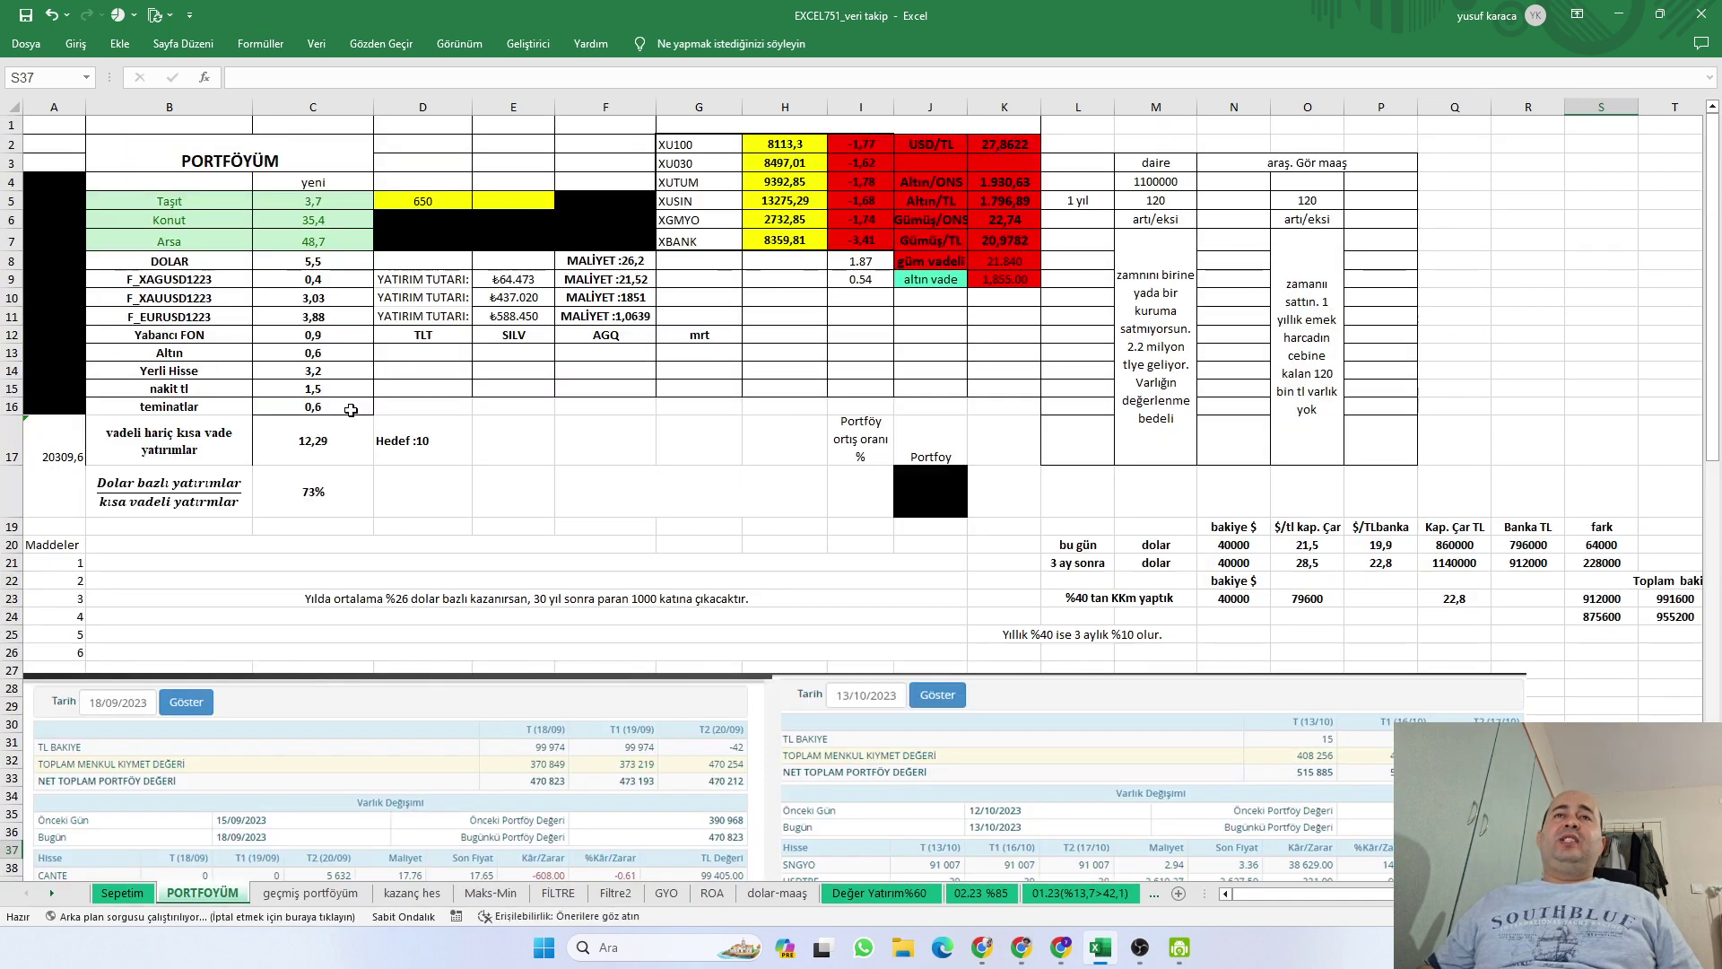
click(282, 333)
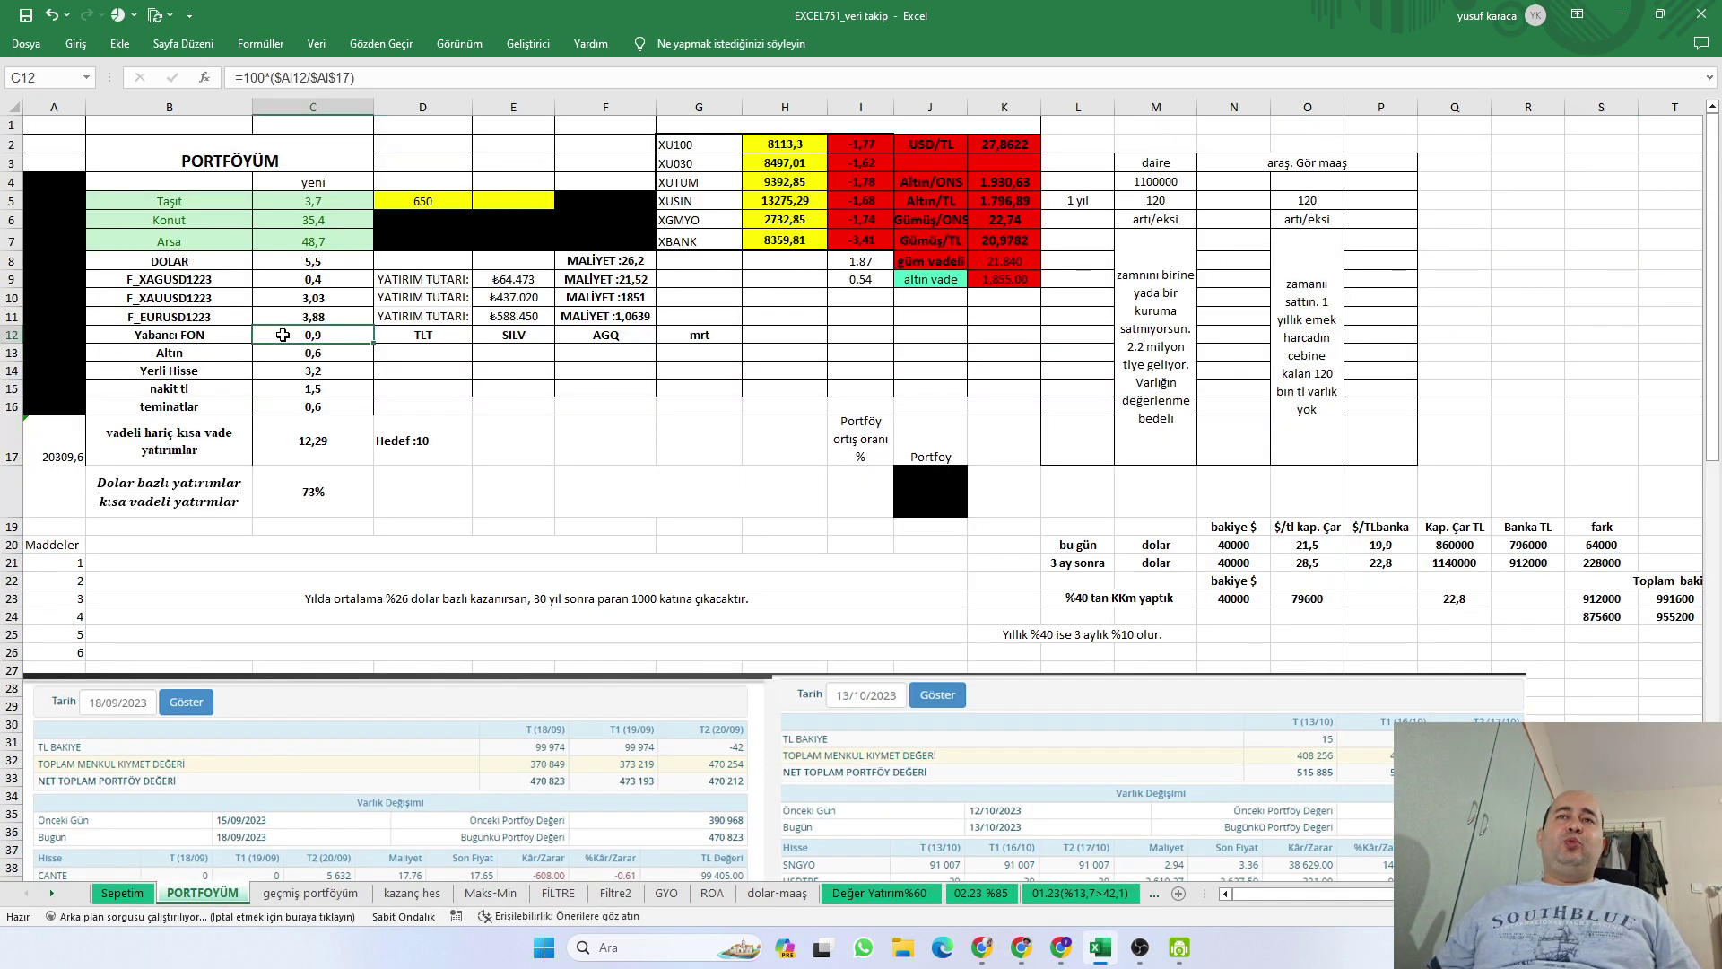
click(302, 393)
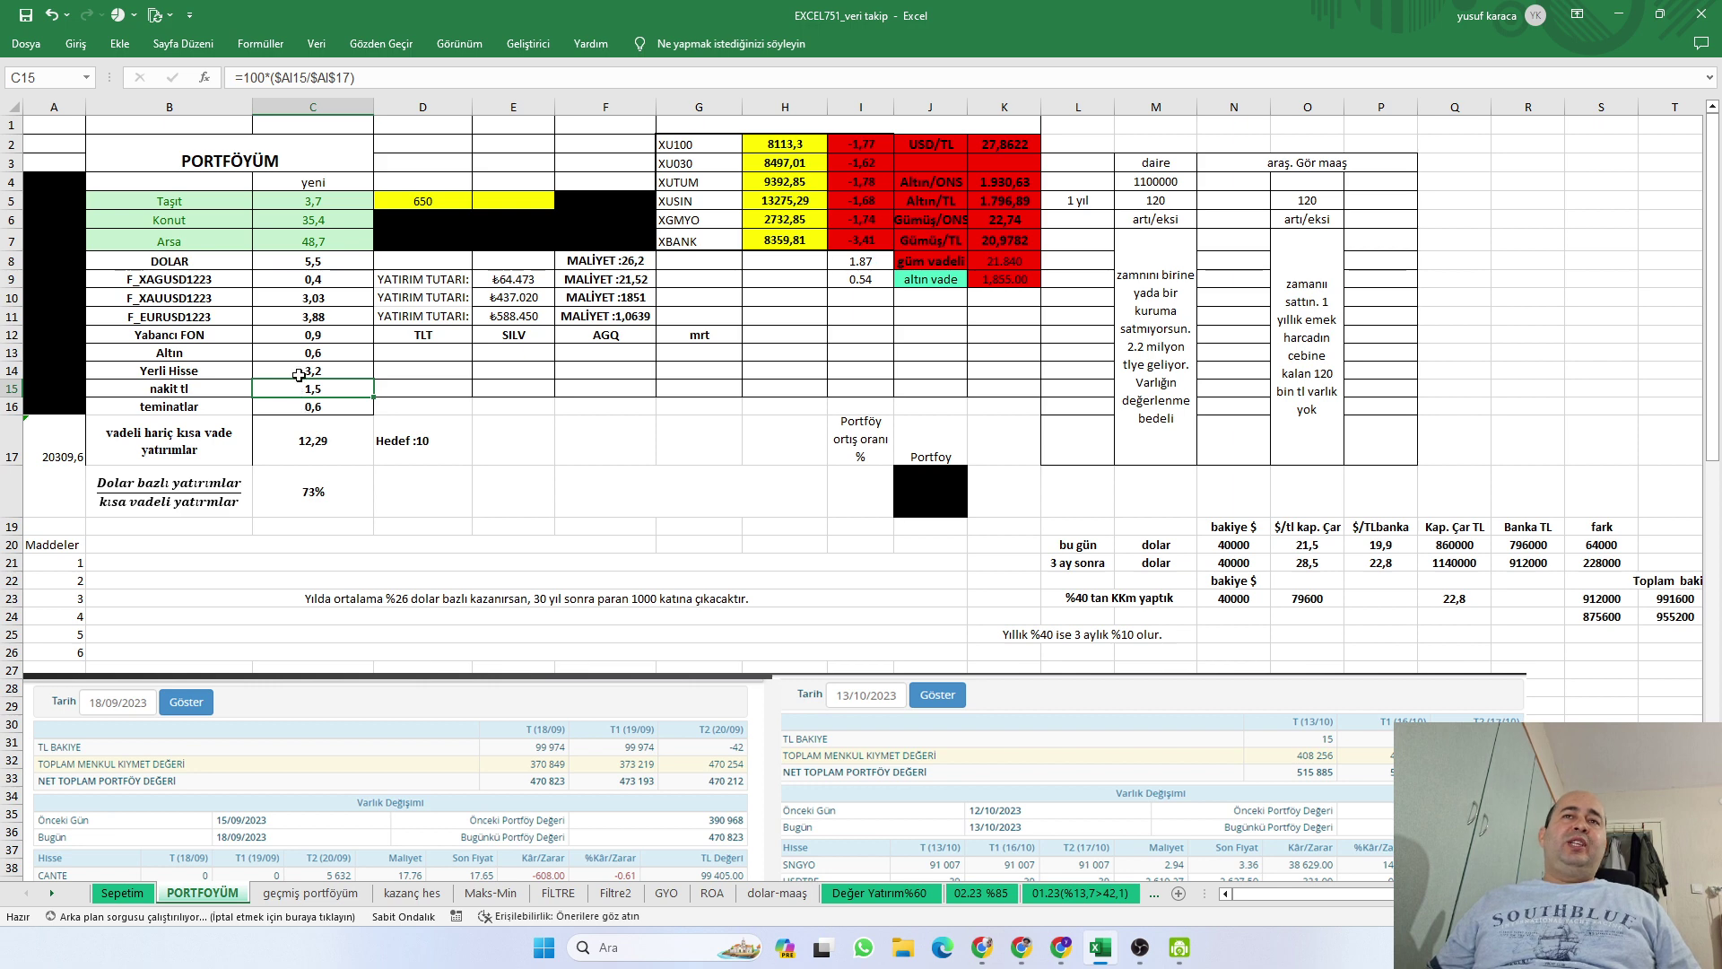
click(300, 375)
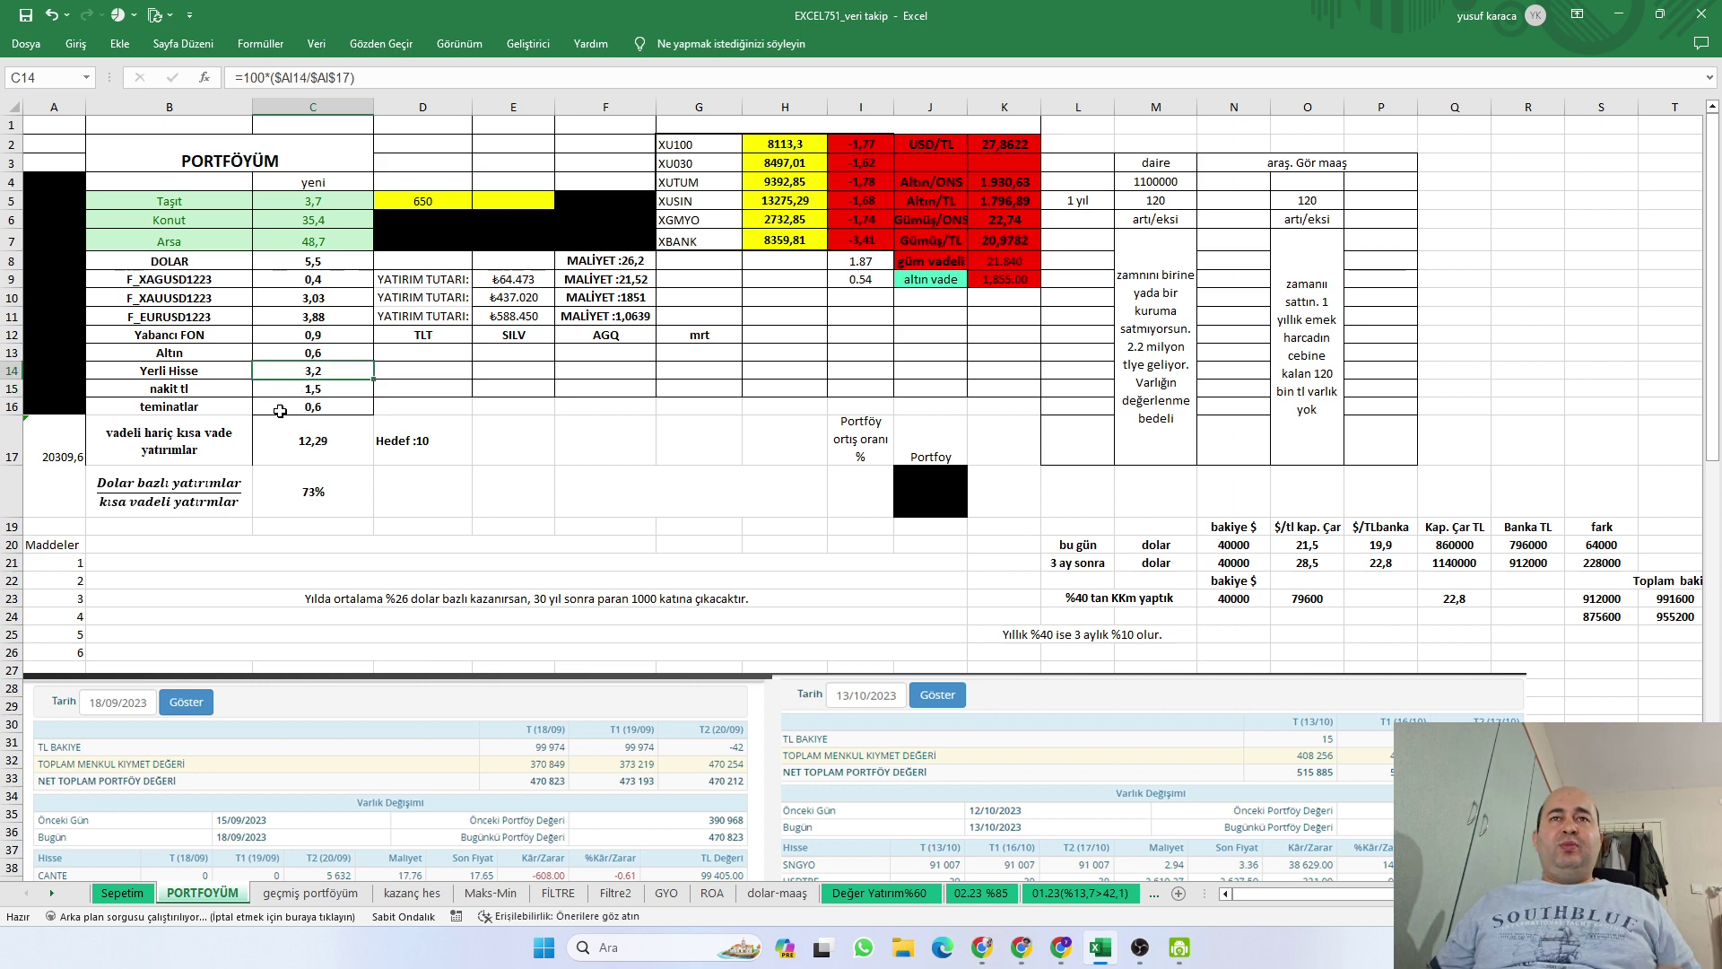
click(291, 406)
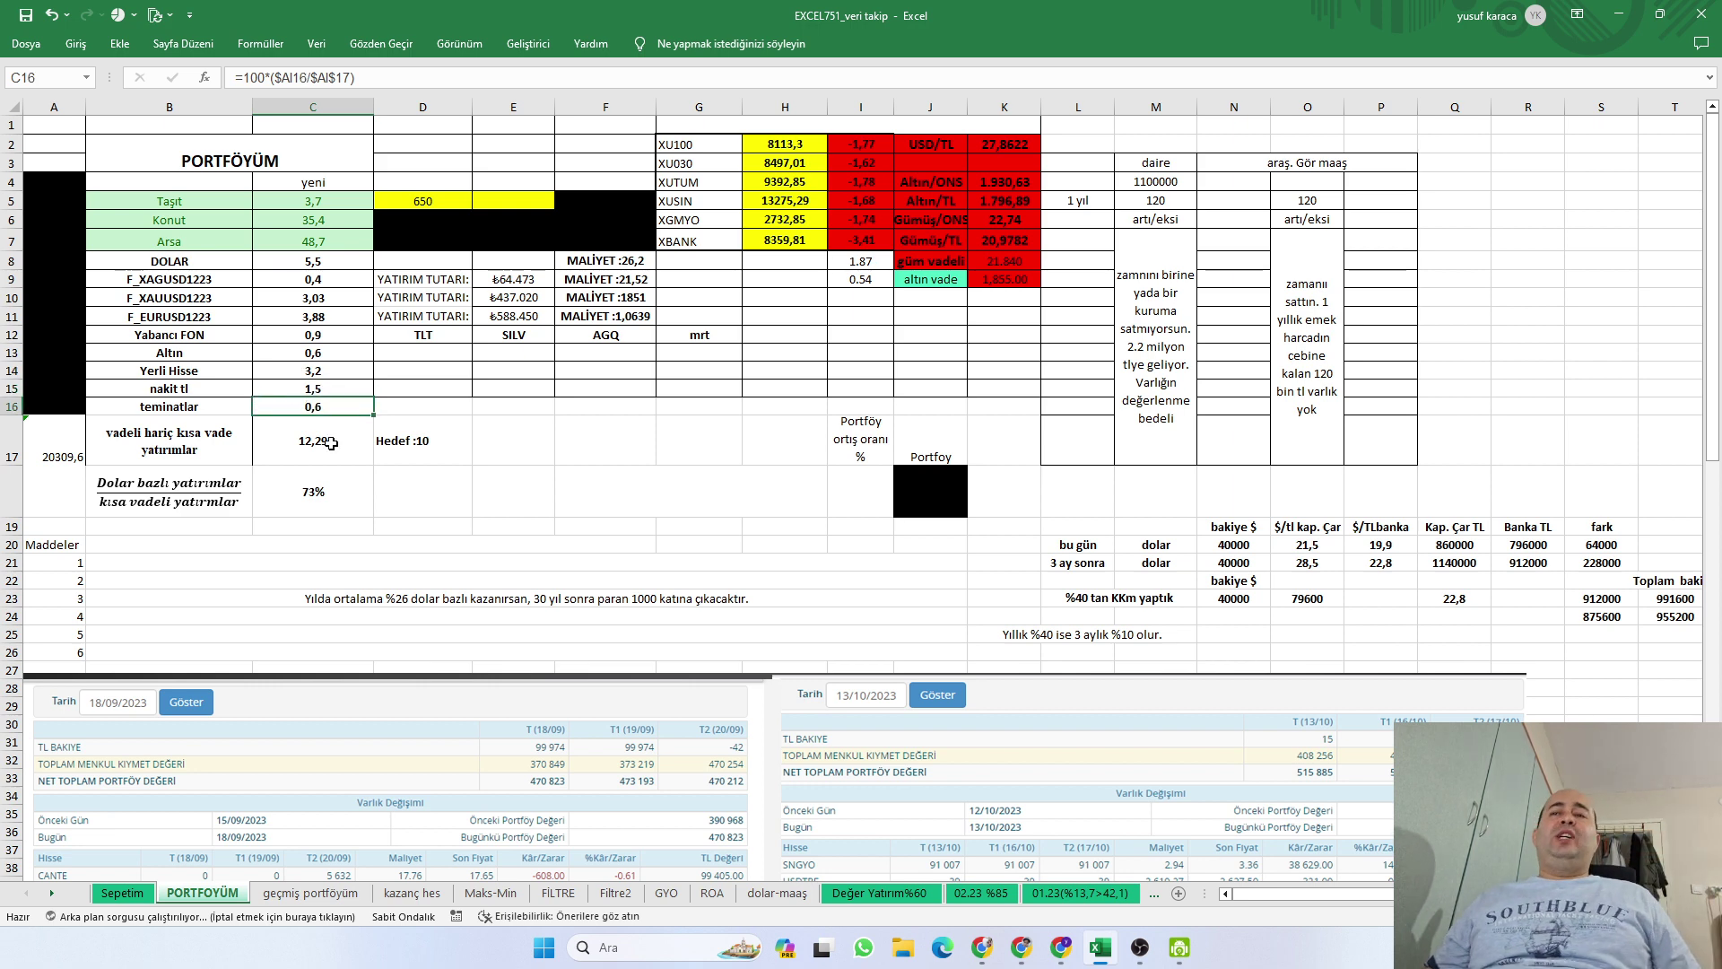
scroll(331, 443, down, 5)
scroll(463, 527, up, 5)
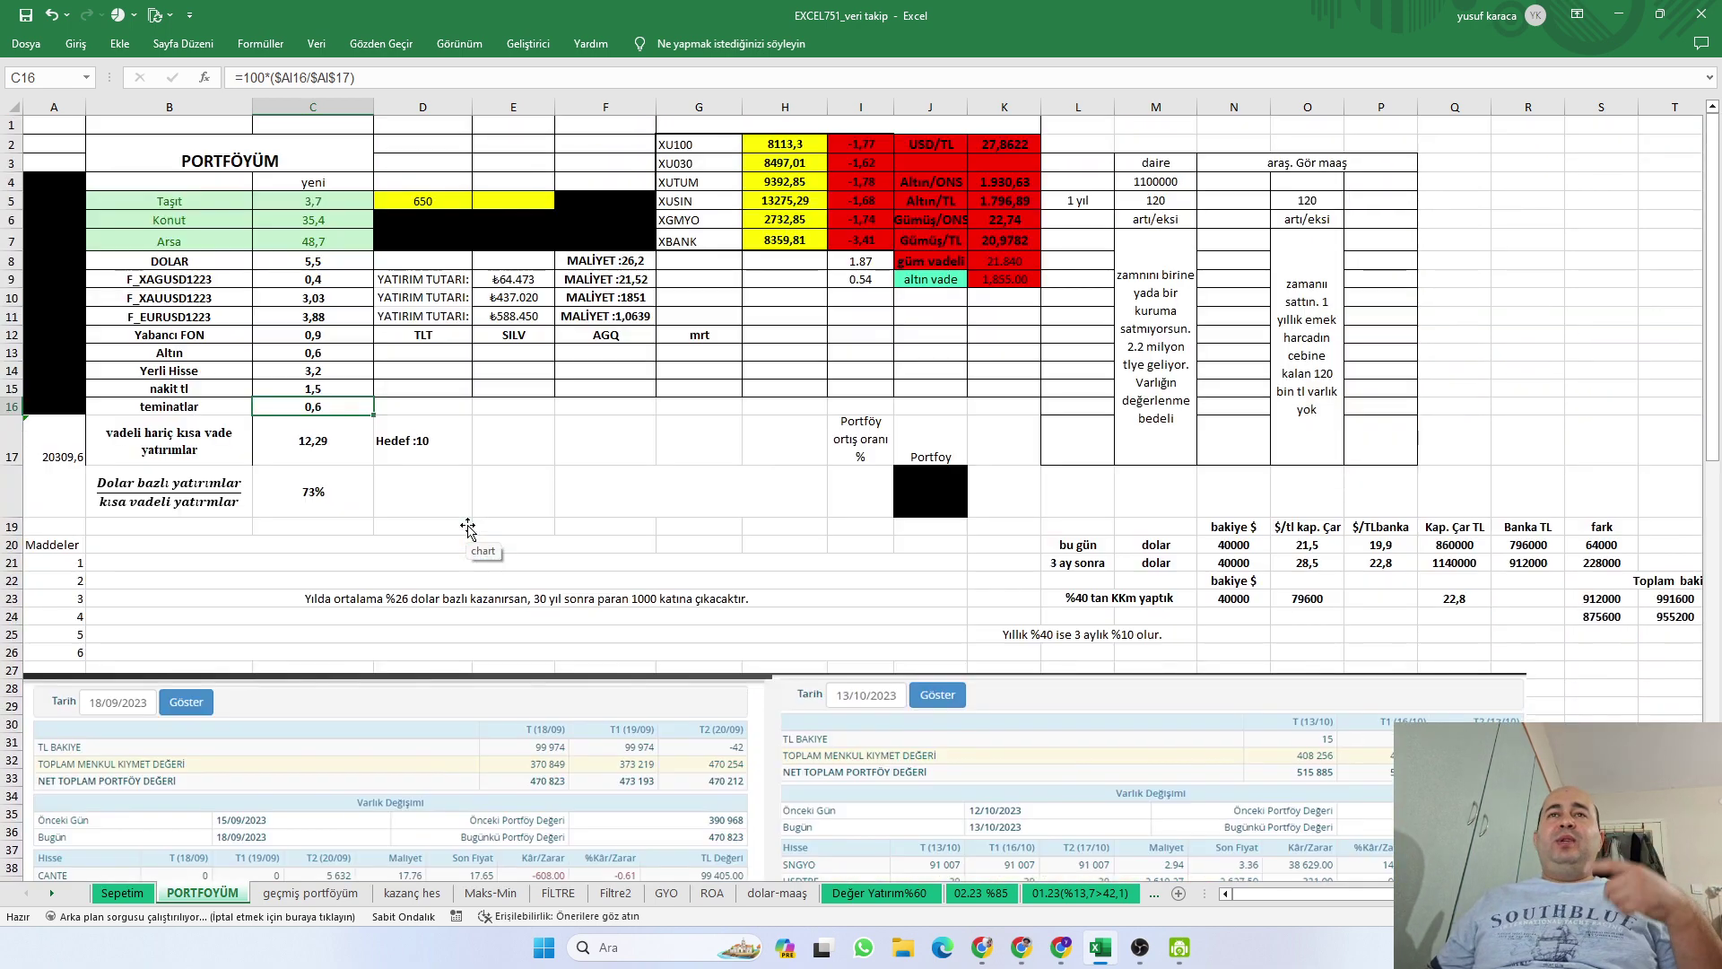
Compare the Yerli Hisse share with the NET KAR figure in S37, and check the nakit tl share again
click(310, 372)
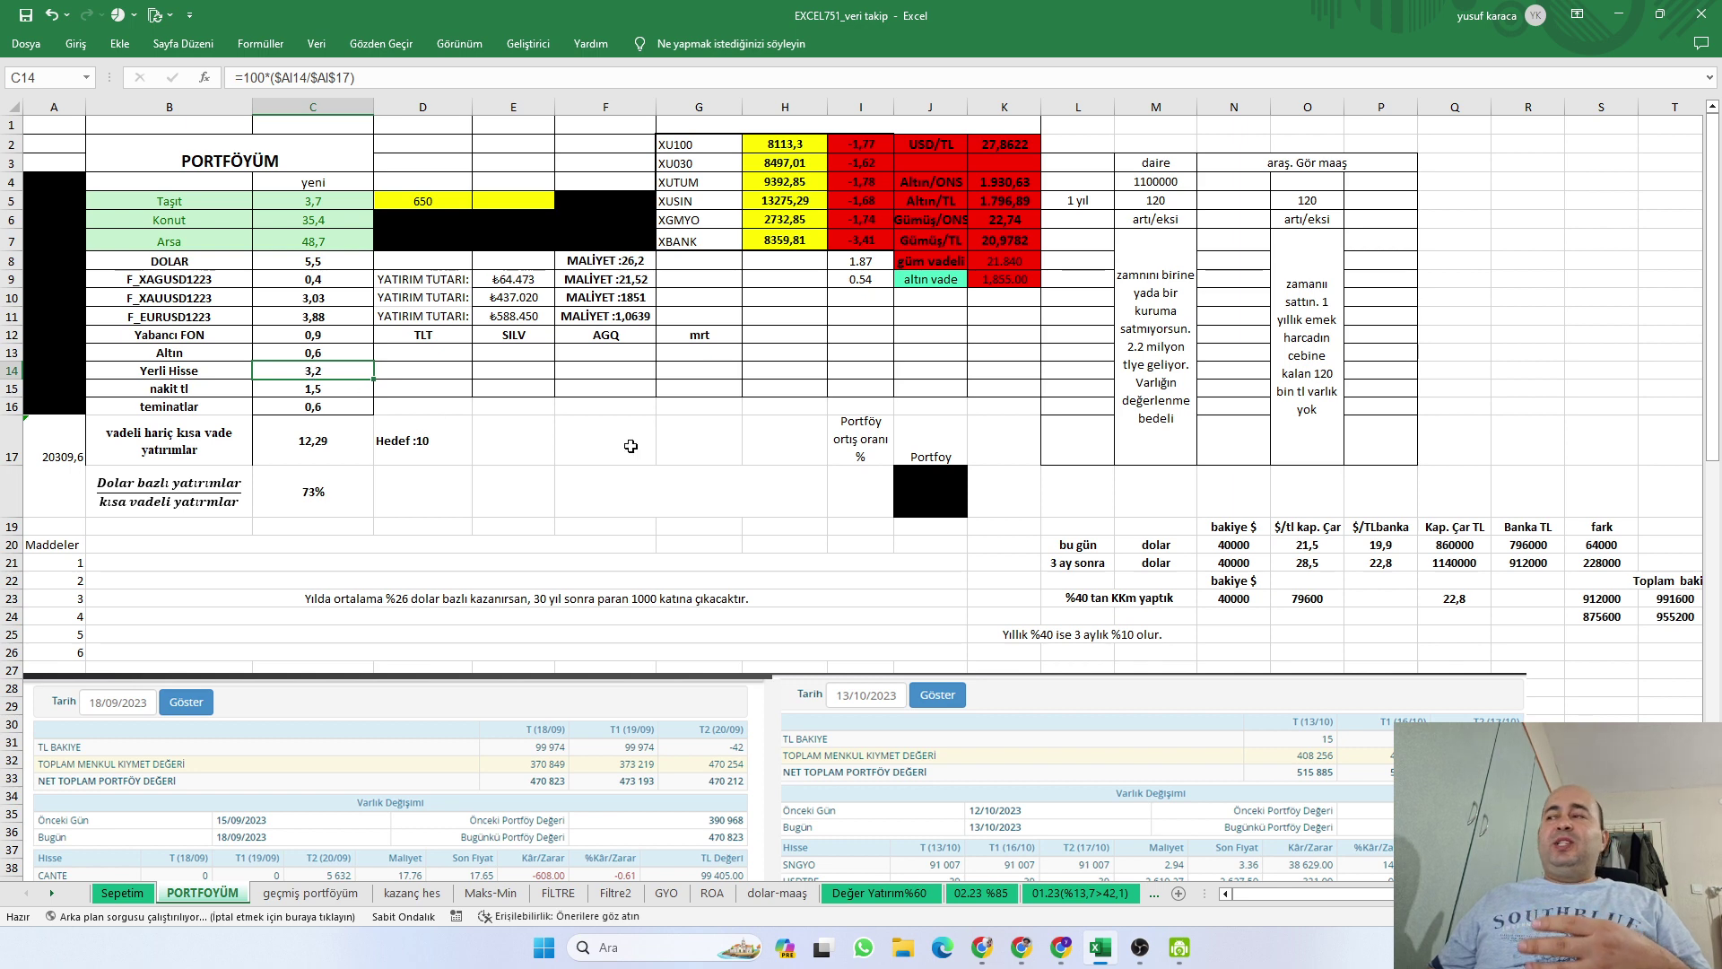
scroll(1559, 666, down, 3)
click(1592, 696)
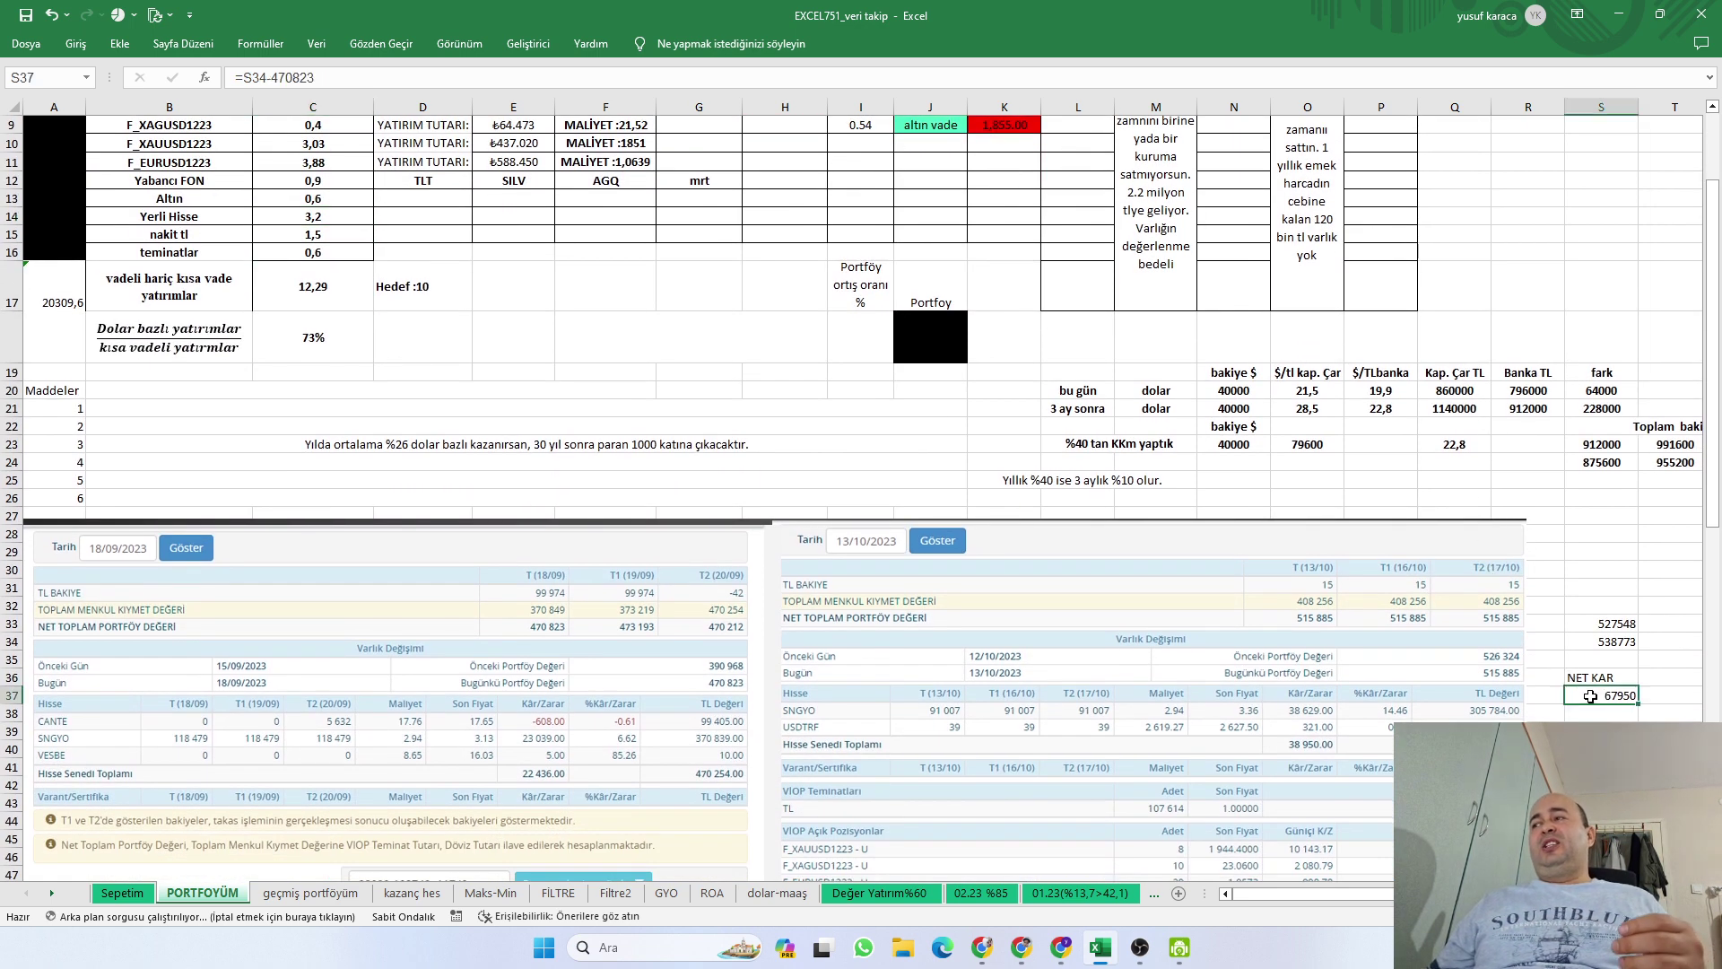
scroll(1000, 621, up, 3)
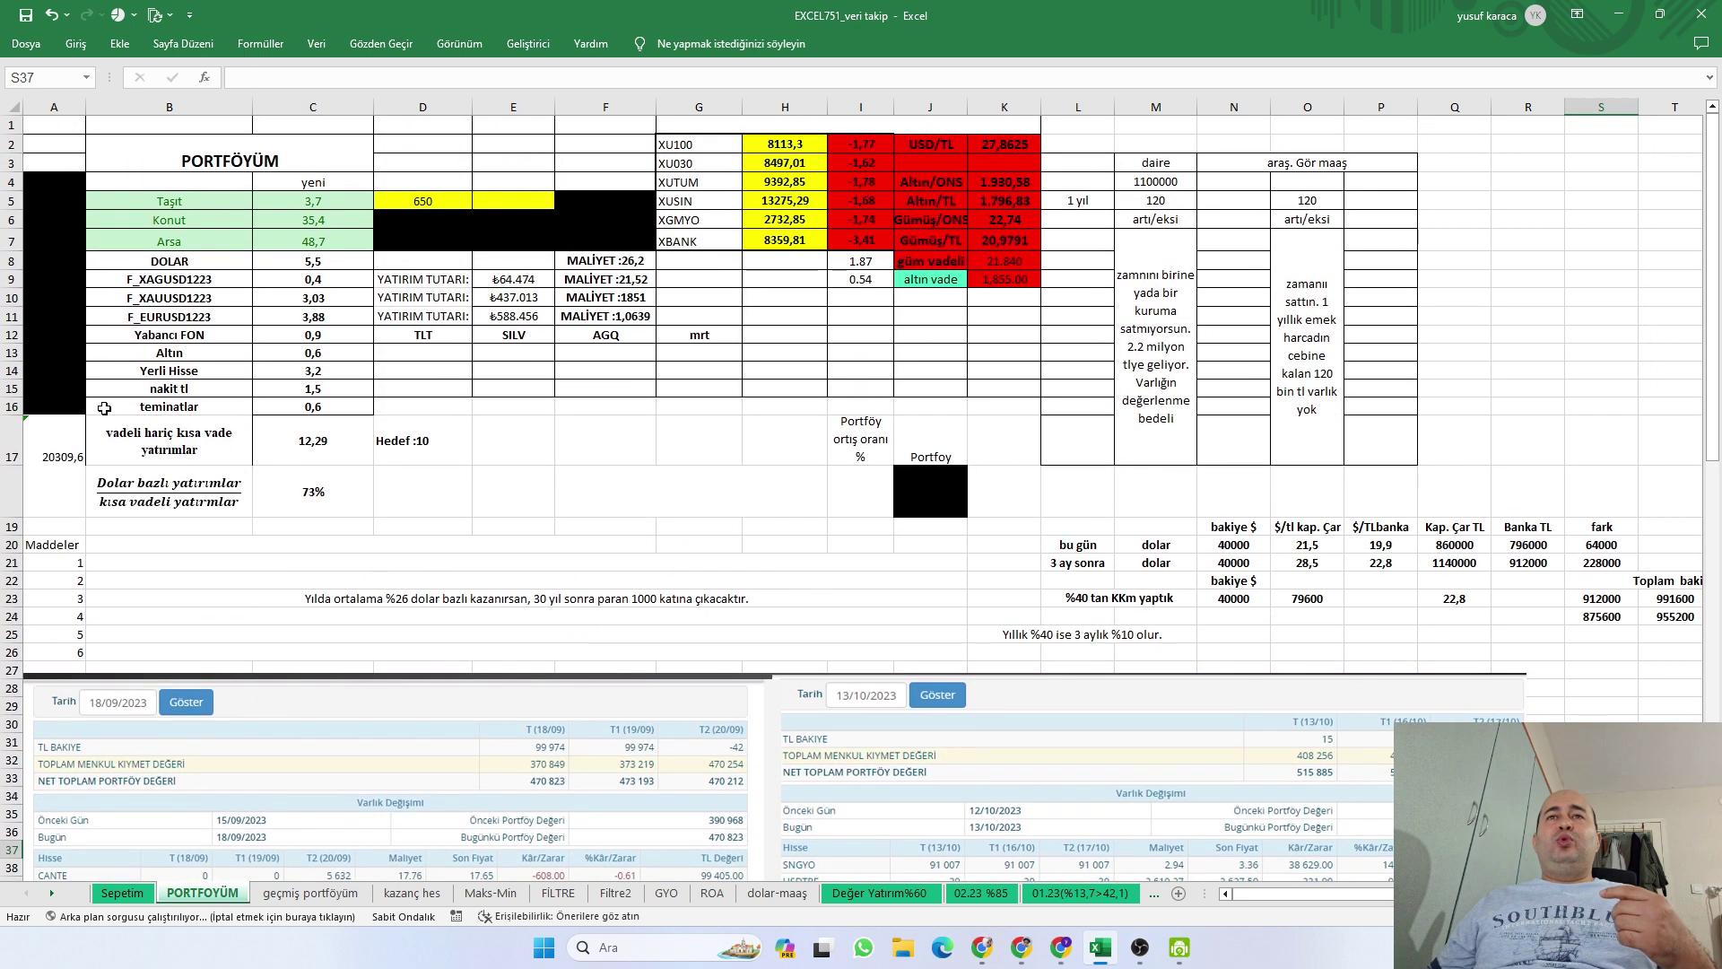
click(299, 392)
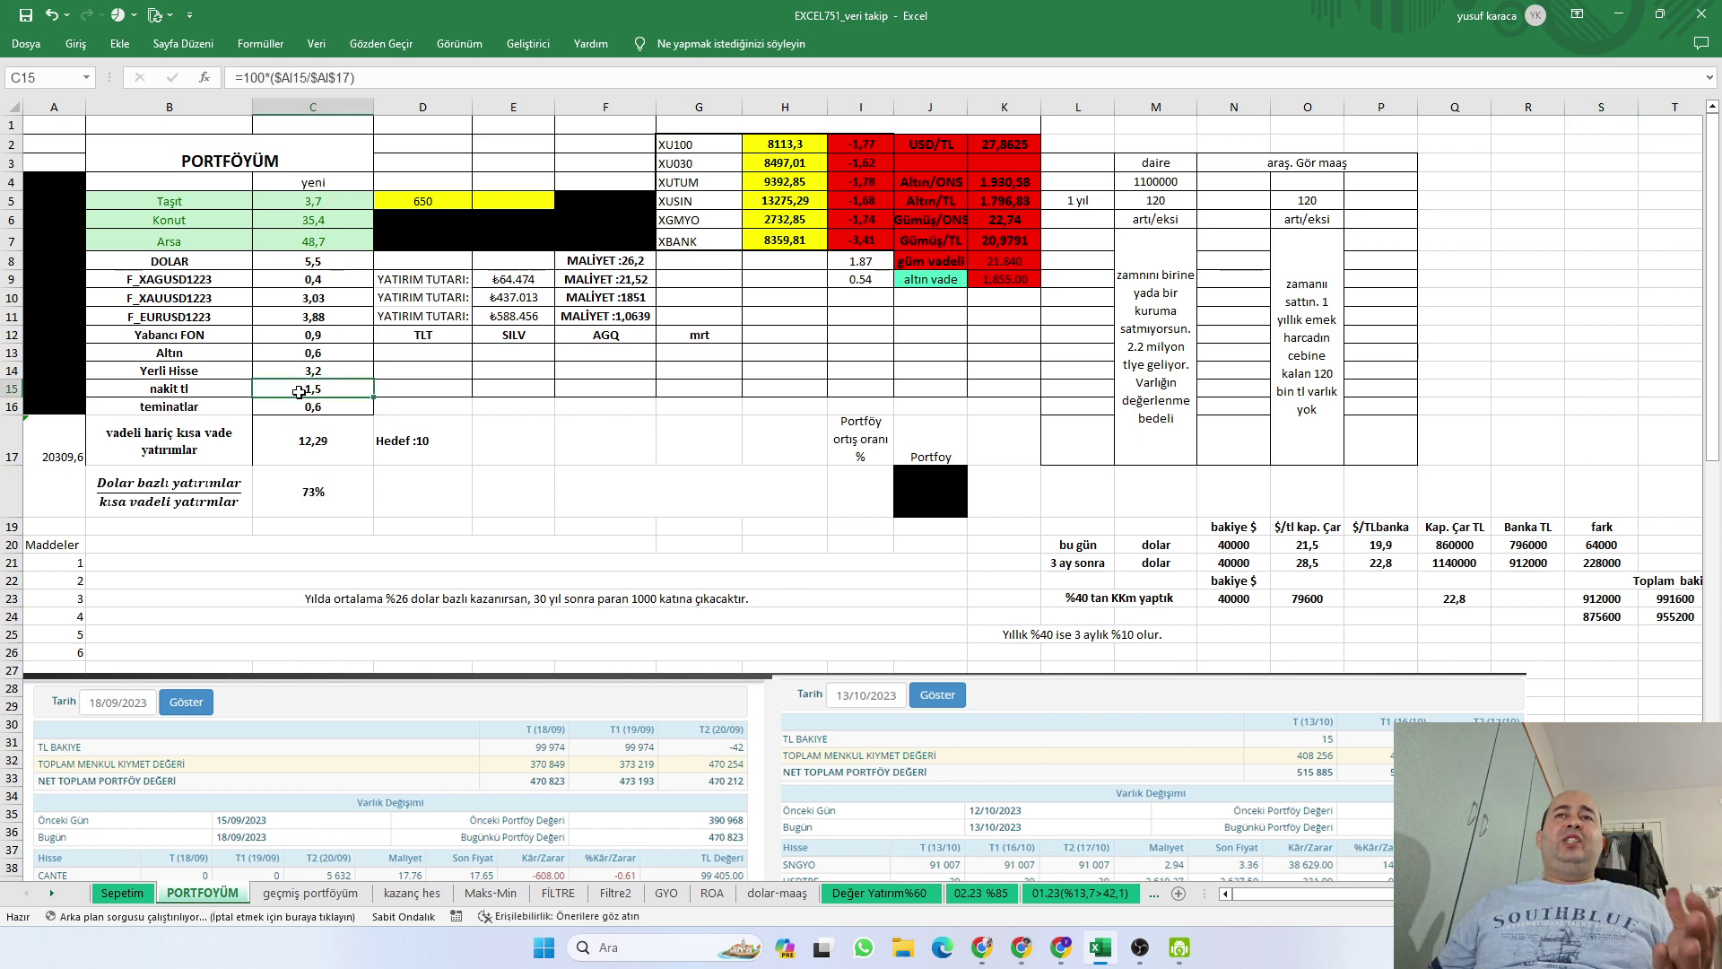
Enter 1% in cell D16 beside the teminatlar share, and look over the 18/09/2023 and 13/10/2023 statements
click(391, 410)
text(1)
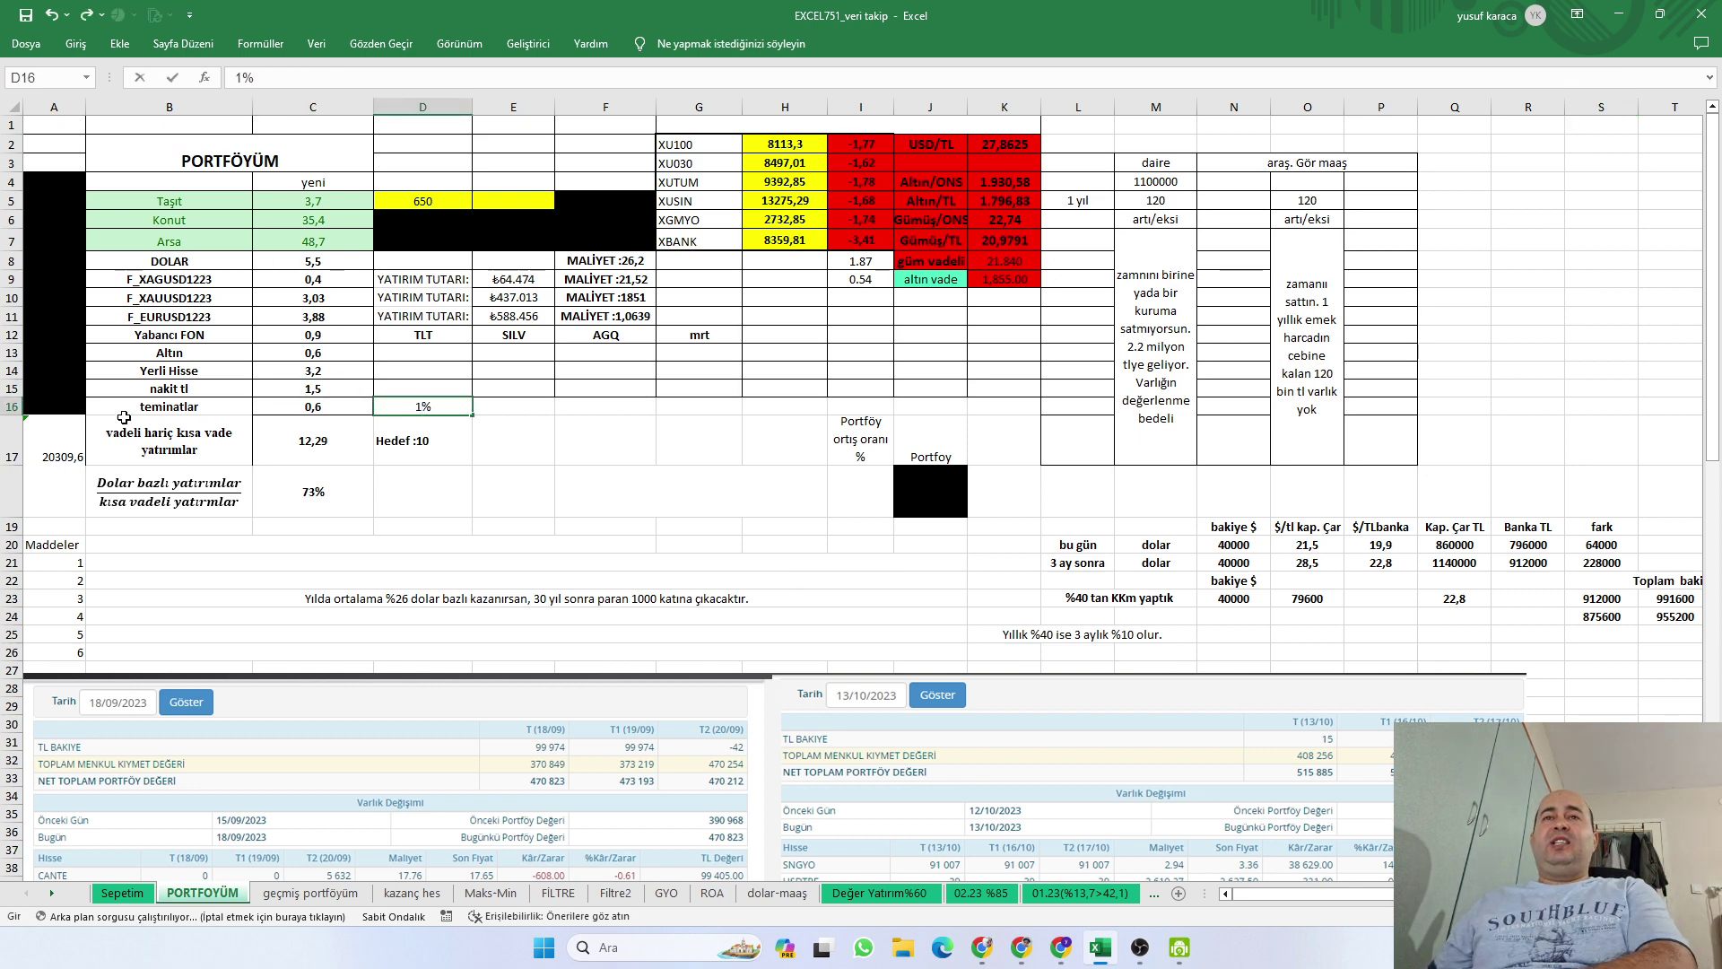
scroll(876, 699, down, 5)
scroll(870, 762, up, 5)
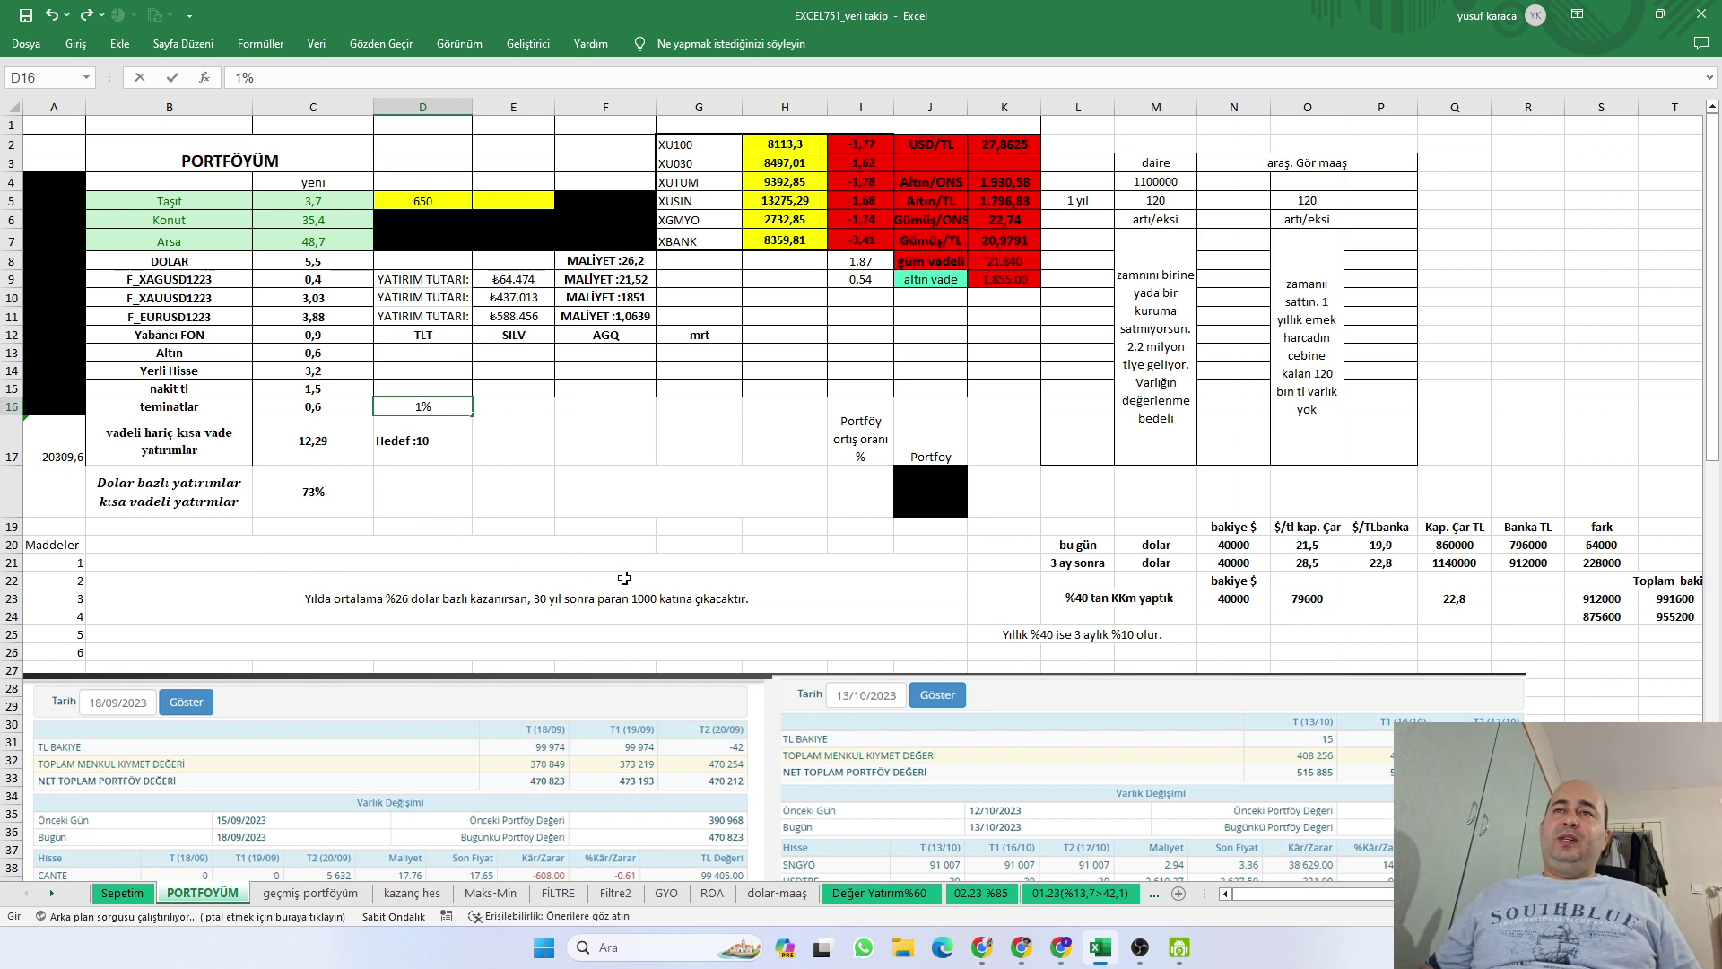
scroll(625, 578, down, 3)
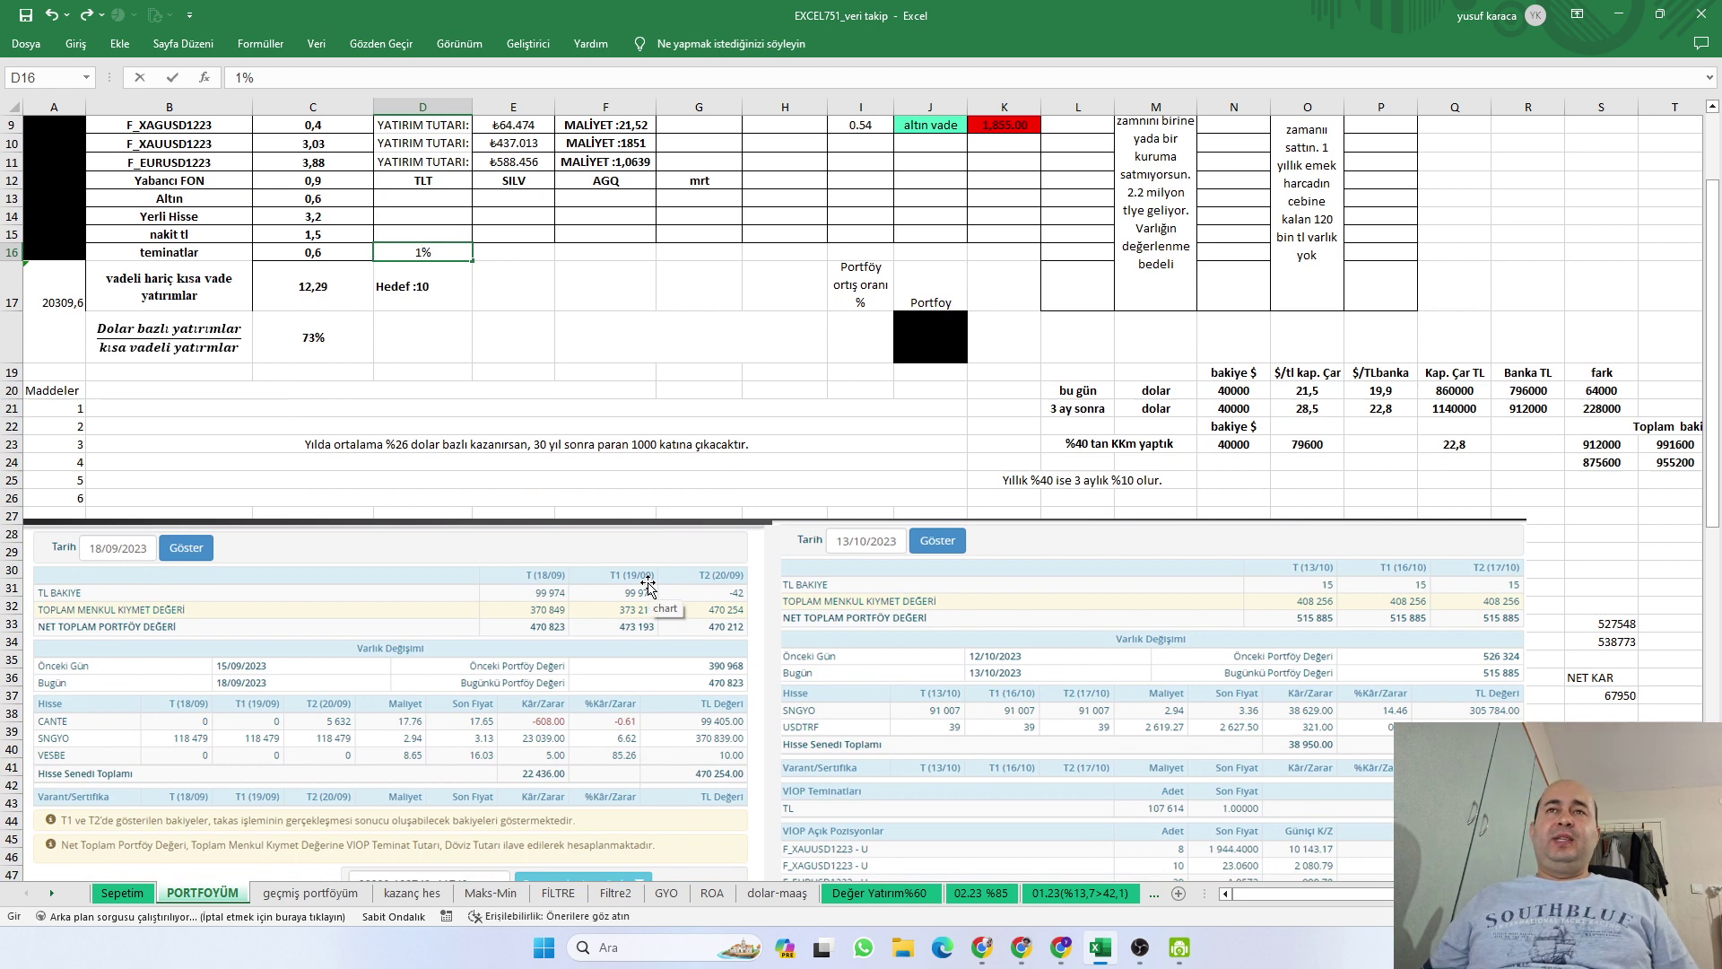